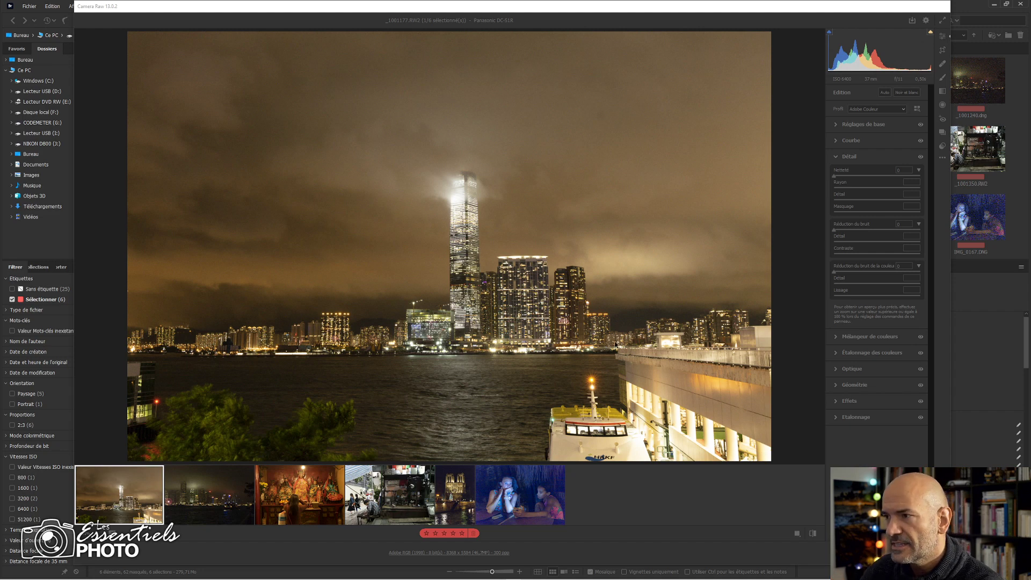
- Check the basic adjustments (Réglages de base) of the second, third, fourth and fifth raw photos
left_click(581, 9)
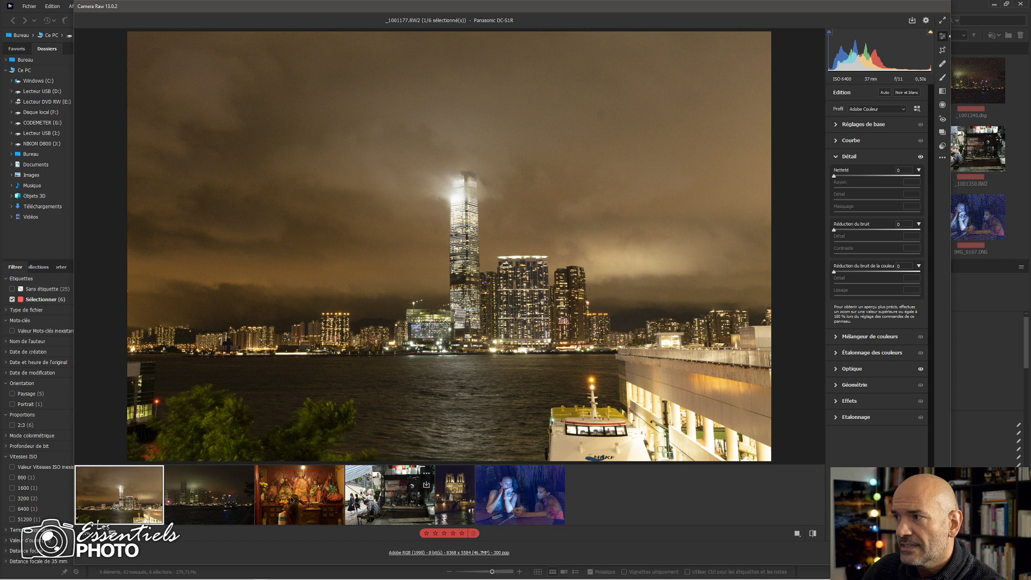
left_click(889, 161)
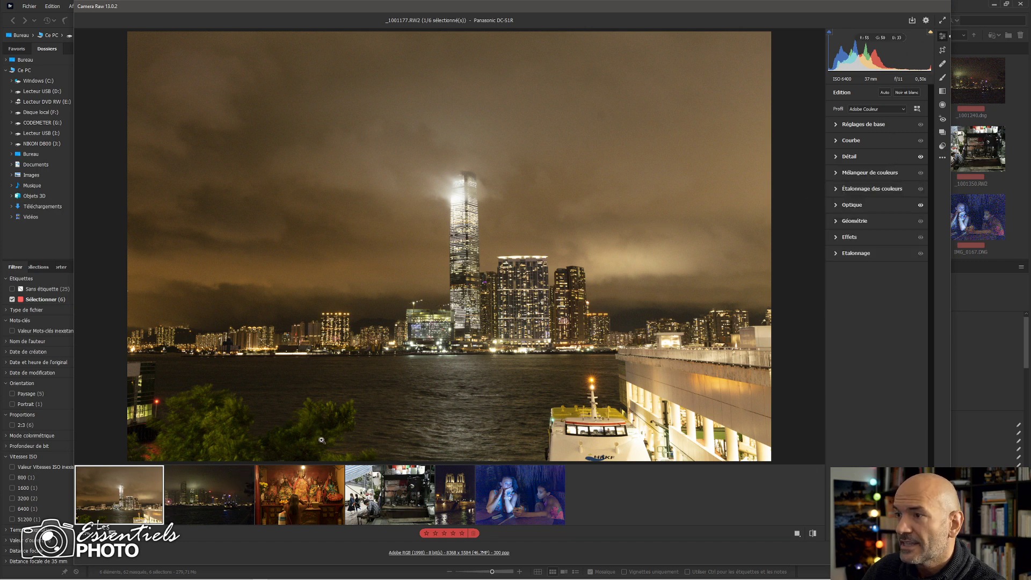
left_click(207, 507)
left_click(885, 126)
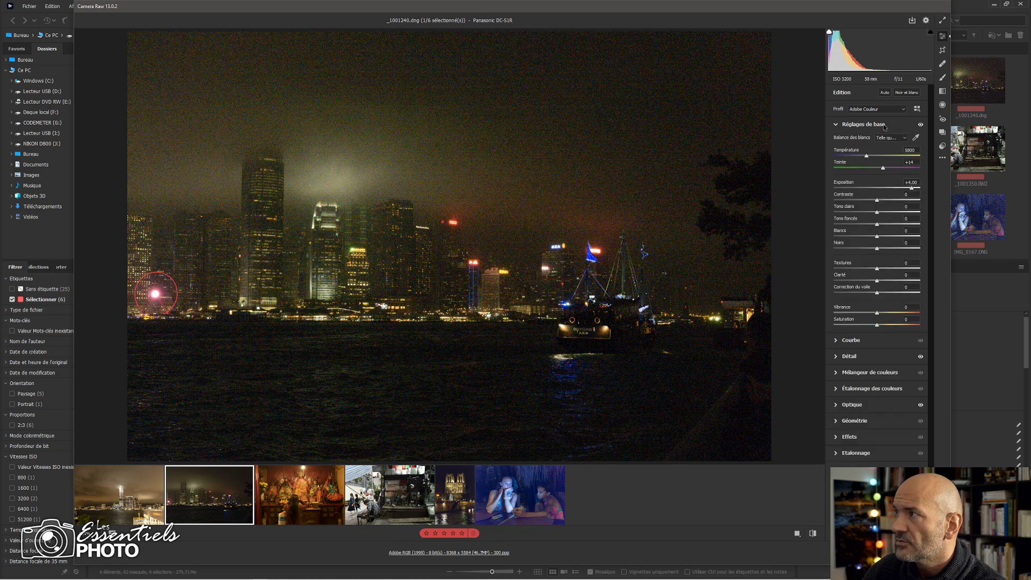
left_click(289, 513)
left_click(401, 502)
left_click(448, 499)
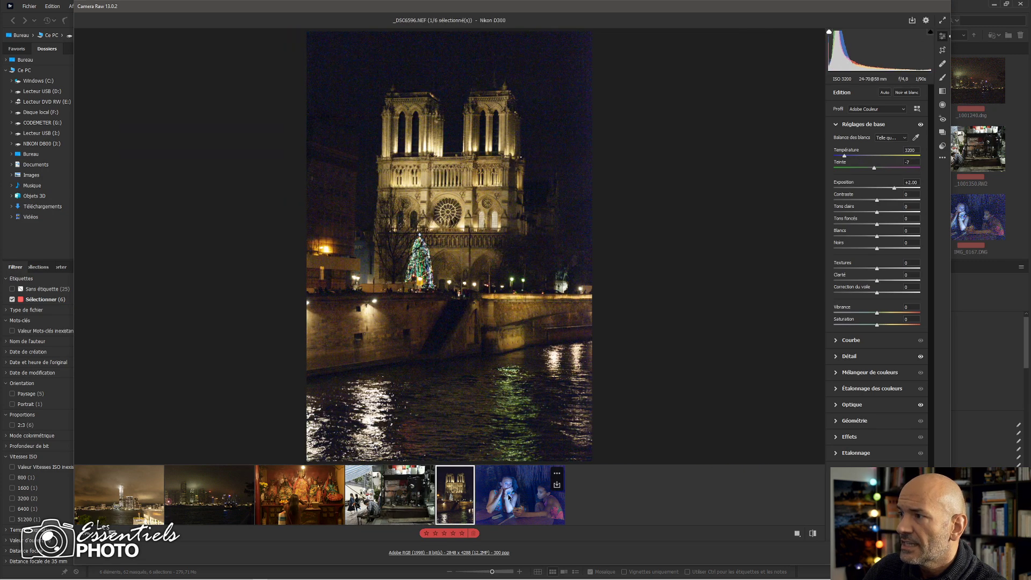
- Check the sharpening and noise reduction settings under Détail for the raw photos, ending on the first skyline photo
left_click(206, 497)
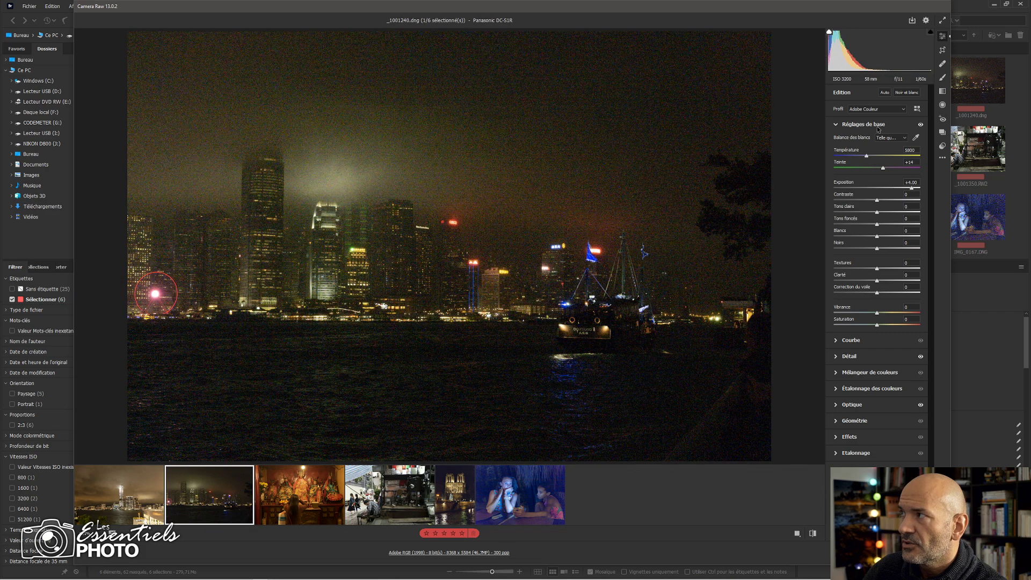
left_click(906, 129)
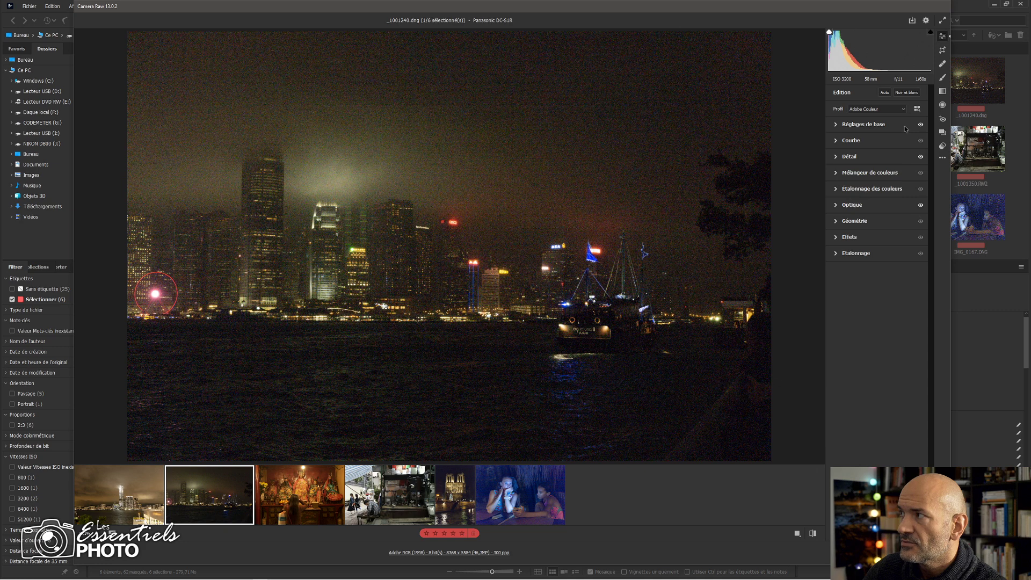
left_click(887, 159)
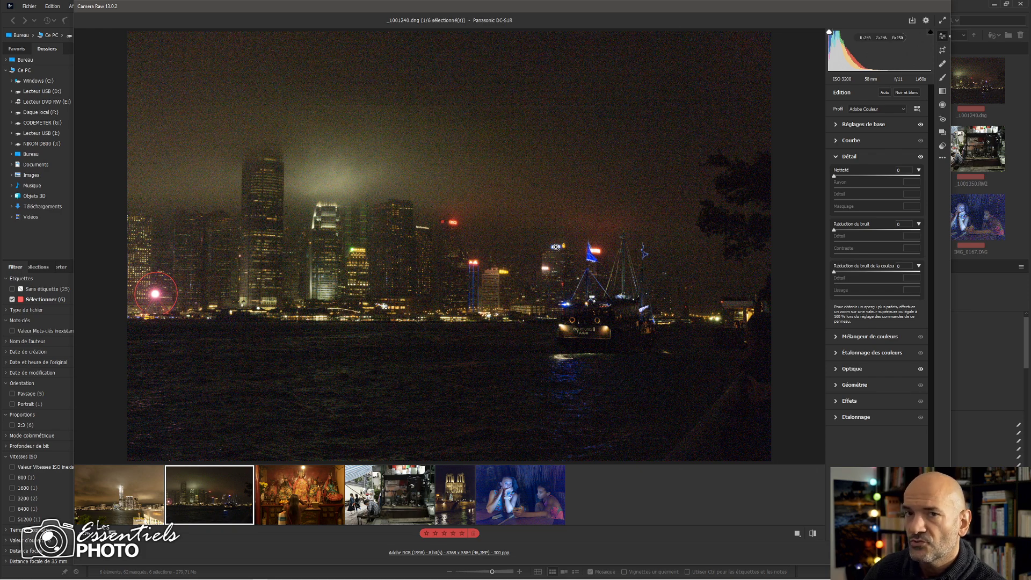
left_click(292, 512)
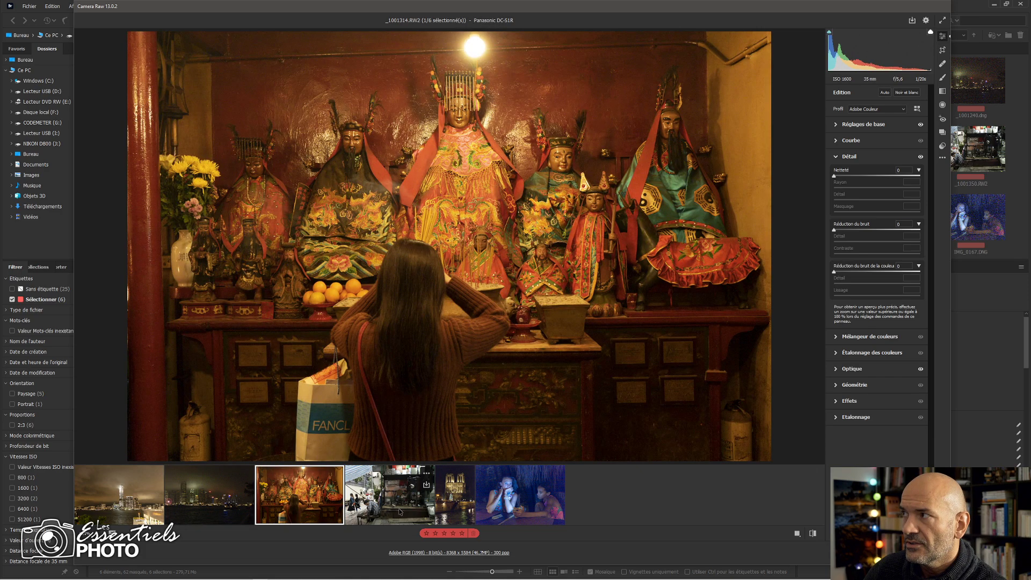
left_click(397, 508)
left_click(456, 504)
left_click(137, 494)
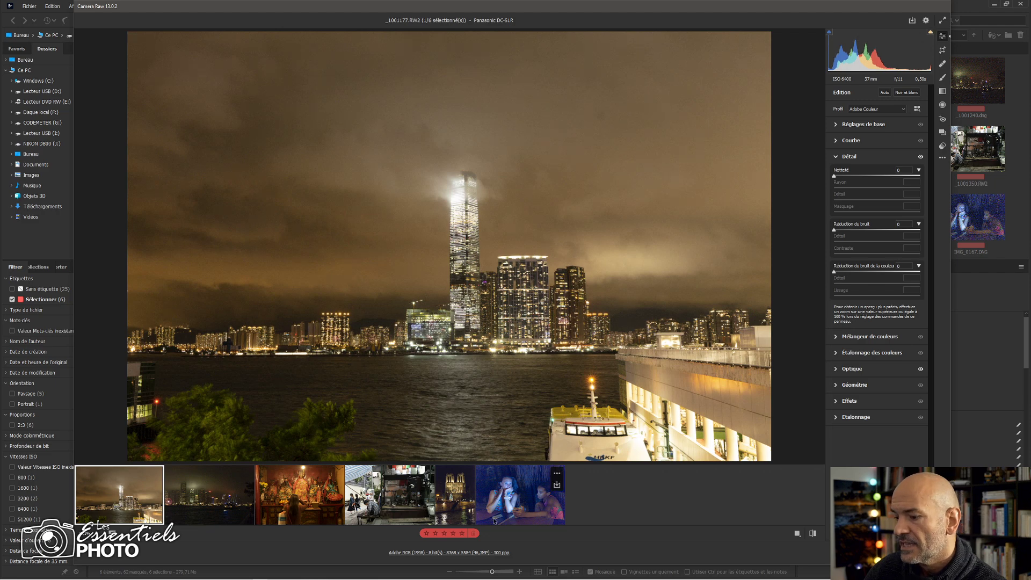
- Open all six raw photos in Photoshop and reposition the _1001177.RW2 window
key("ctrl+a")
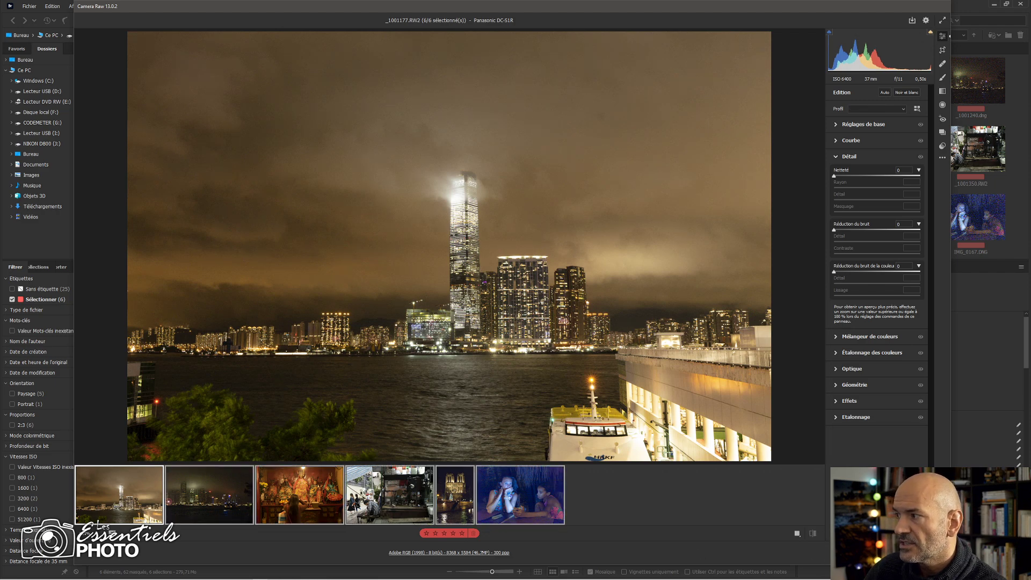
key("Return")
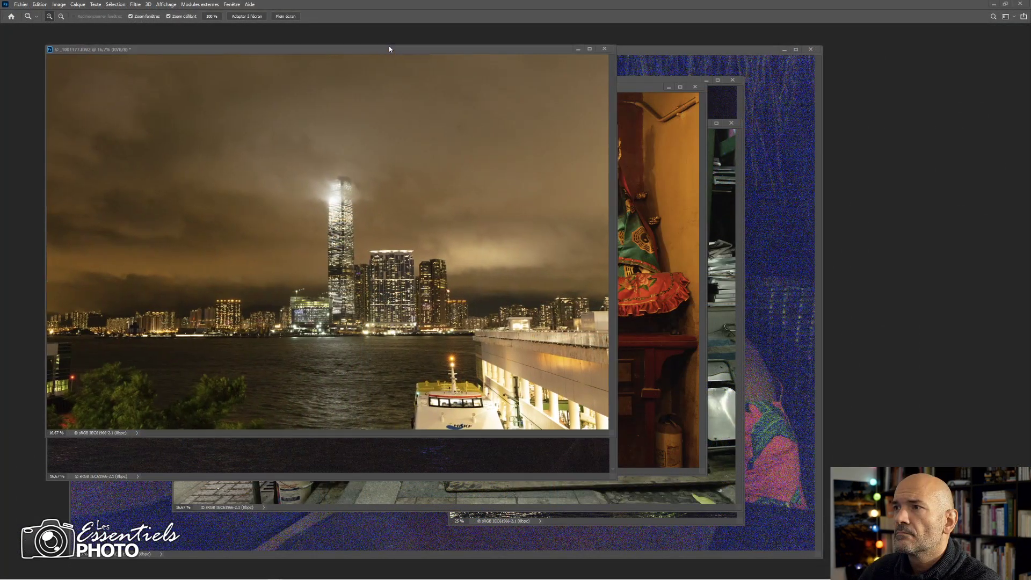
left_click_drag(393, 52, 375, 43)
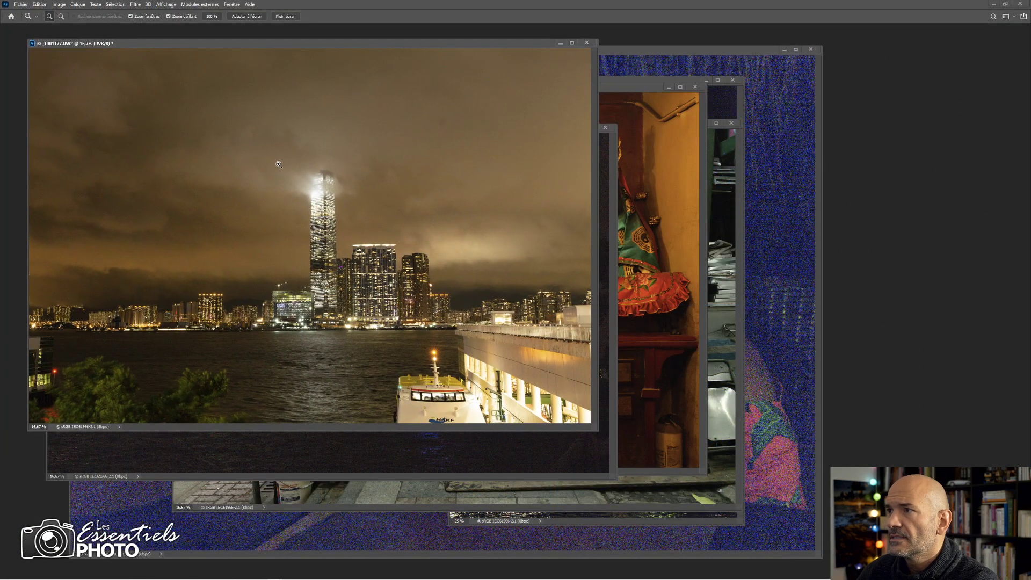
- Launch Topaz DeNoise AI on the _1001177.RW2 skyline photo and turn on its automatic settings
left_click(135, 5)
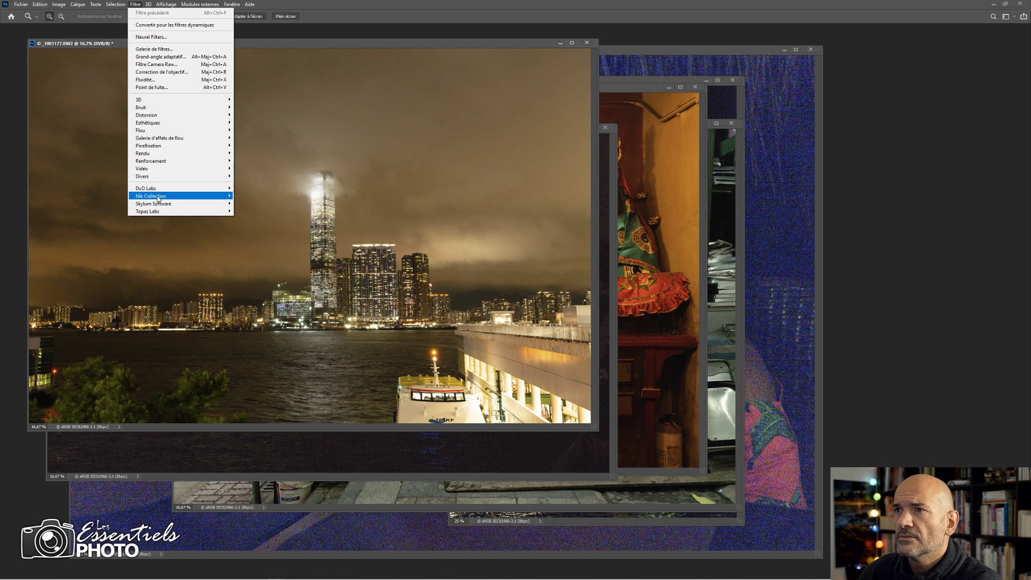
left_click(257, 211)
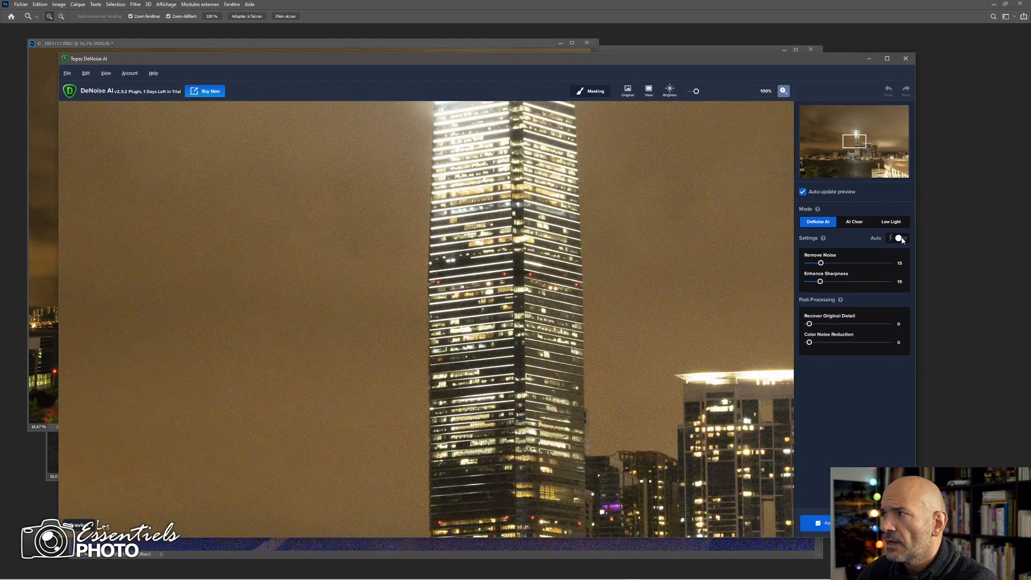
left_click(901, 239)
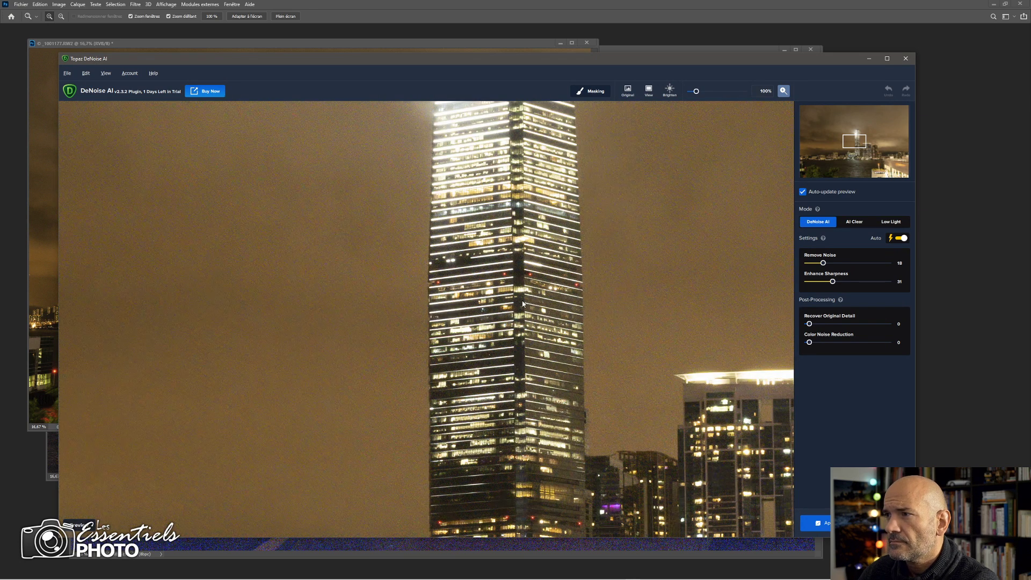
- Set Color Noise Reduction to 44 and Remove Noise to 56, and check the preview around the towers
left_click_drag(853, 141, 857, 146)
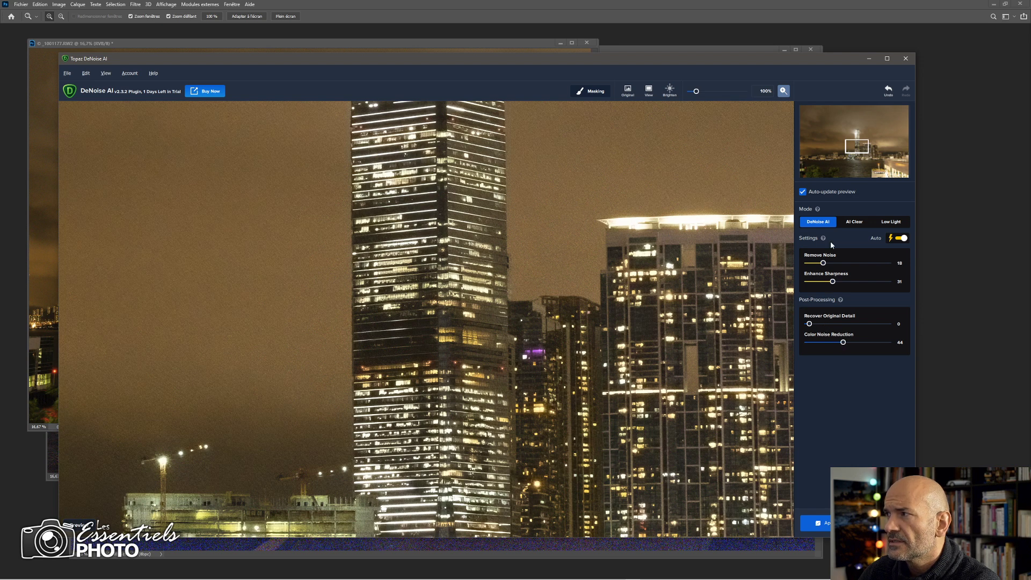
left_click(854, 263)
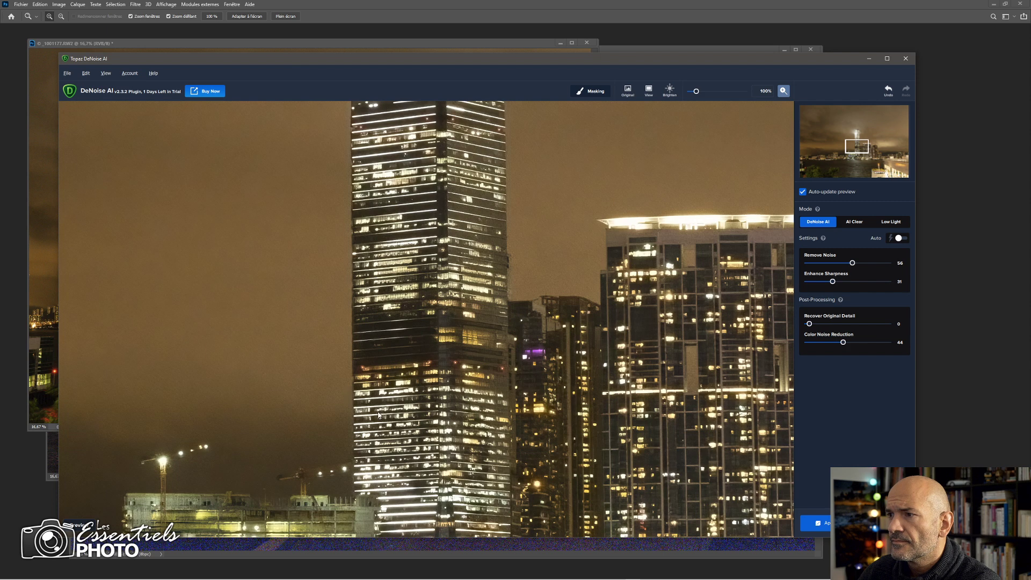
left_click_drag(379, 414, 678, 191)
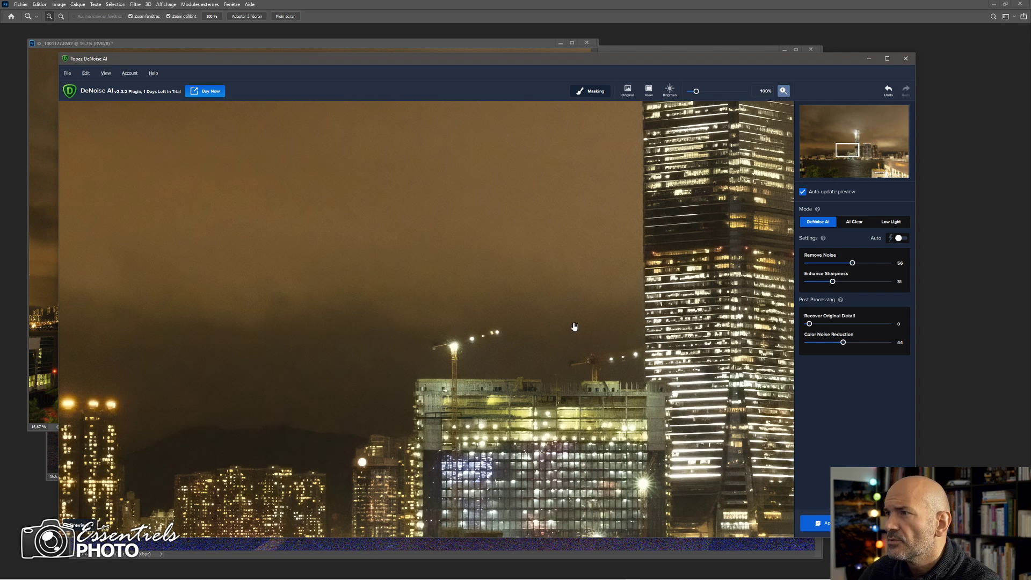
- Try the AI Clear mode with automatic settings on the skyline photo, and return to the DeNoise AI mode
left_click(851, 227)
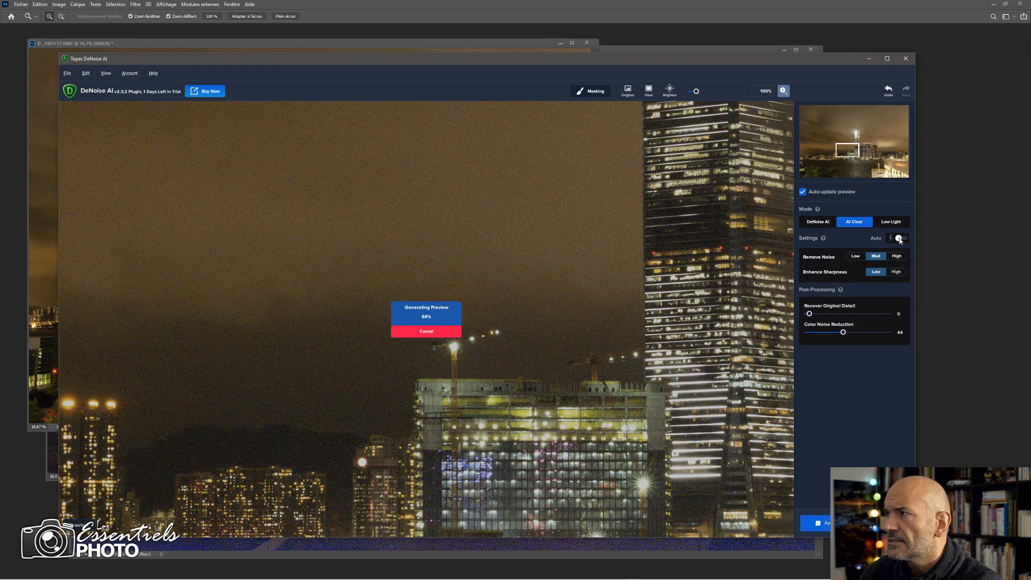
left_click(897, 238)
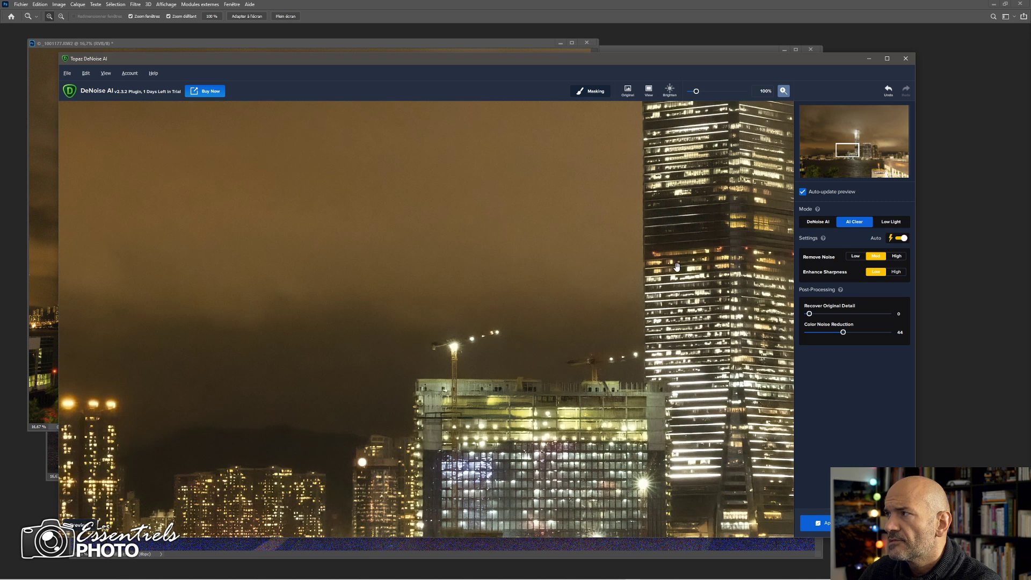
left_click(814, 221)
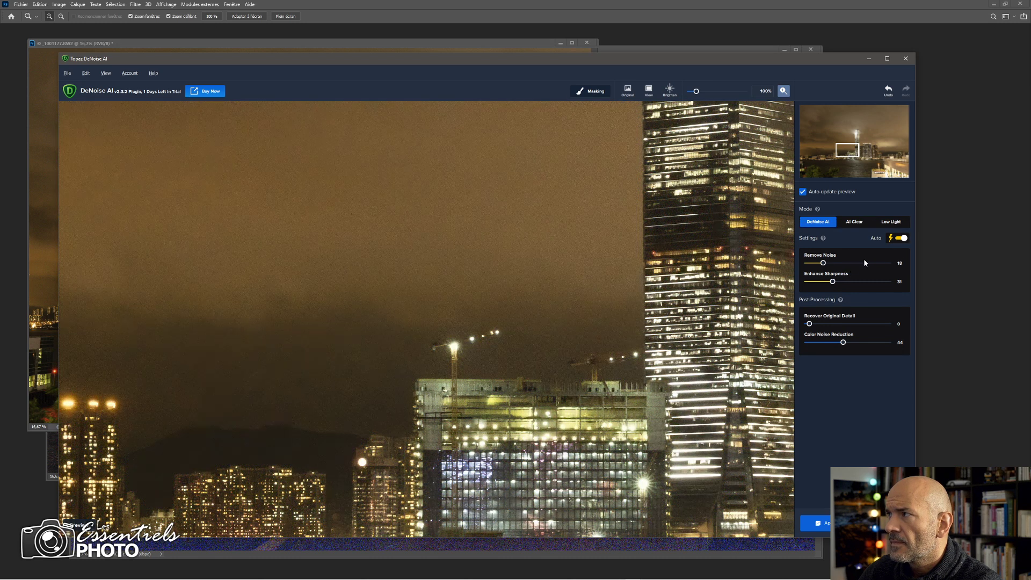
- Set Remove Noise to 70 and Enhance Sharpness to 44, and apply the denoising to the photo
left_click(864, 264)
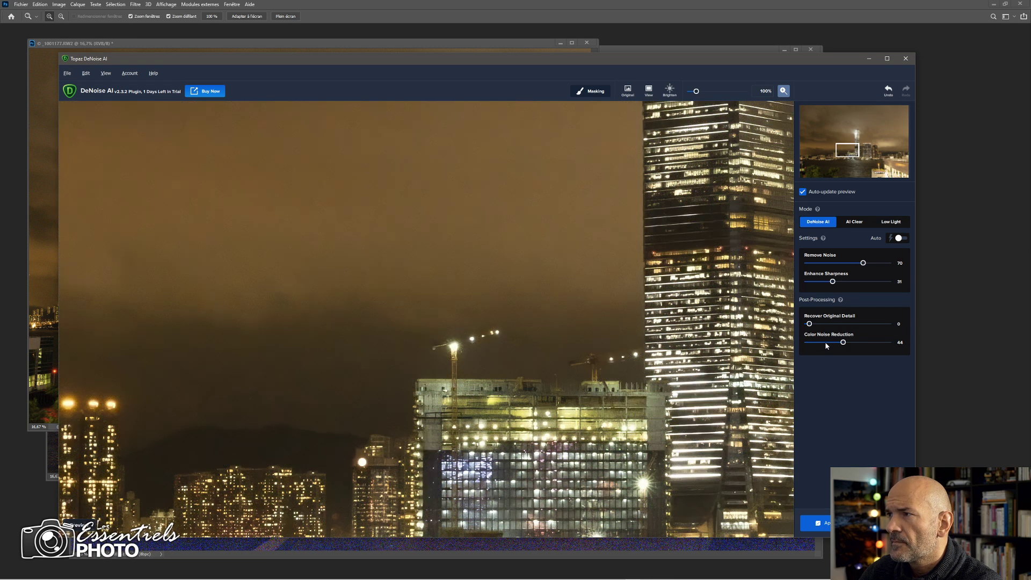
left_click(843, 285)
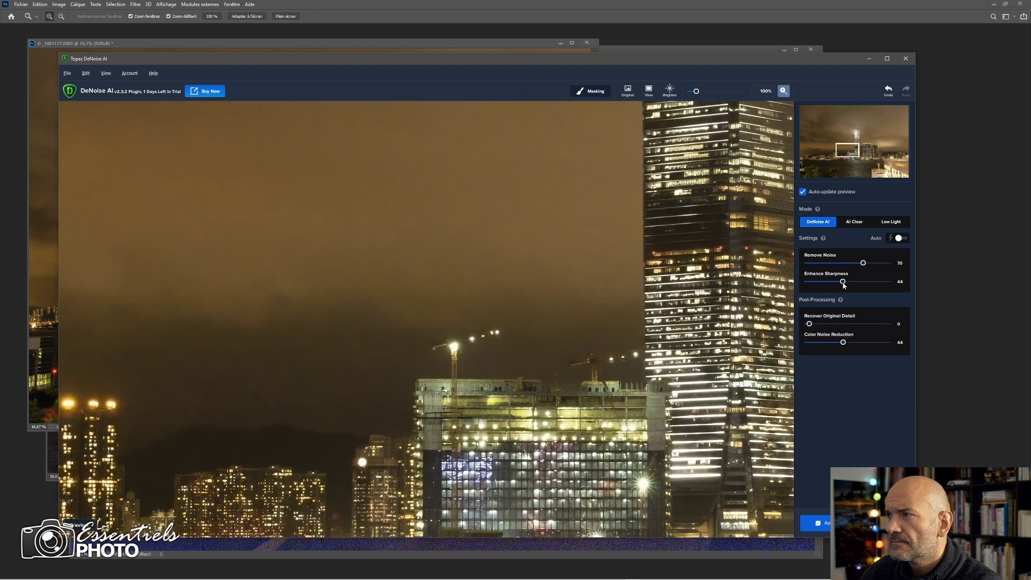
left_click_drag(699, 299, 548, 196)
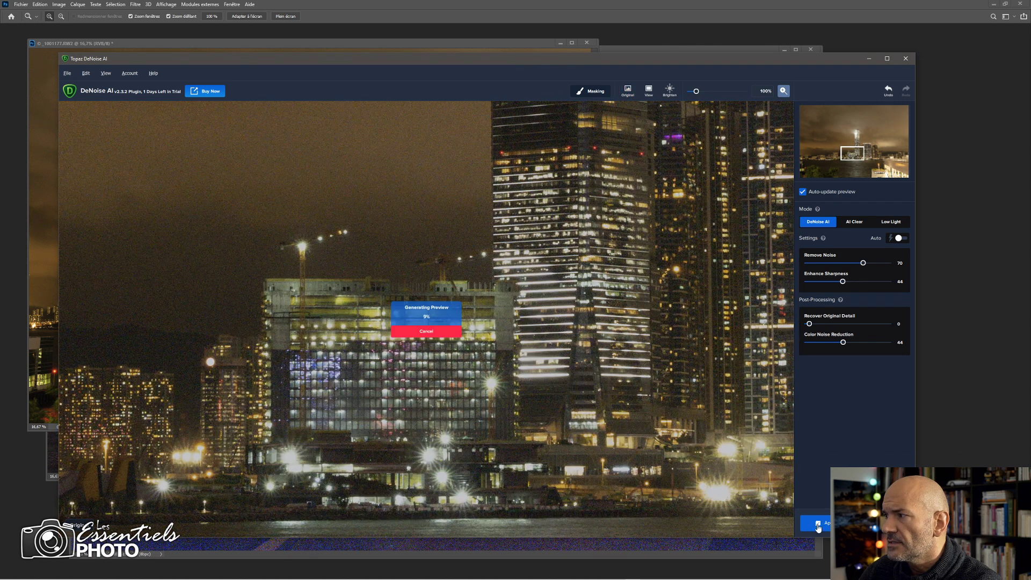
left_click(824, 526)
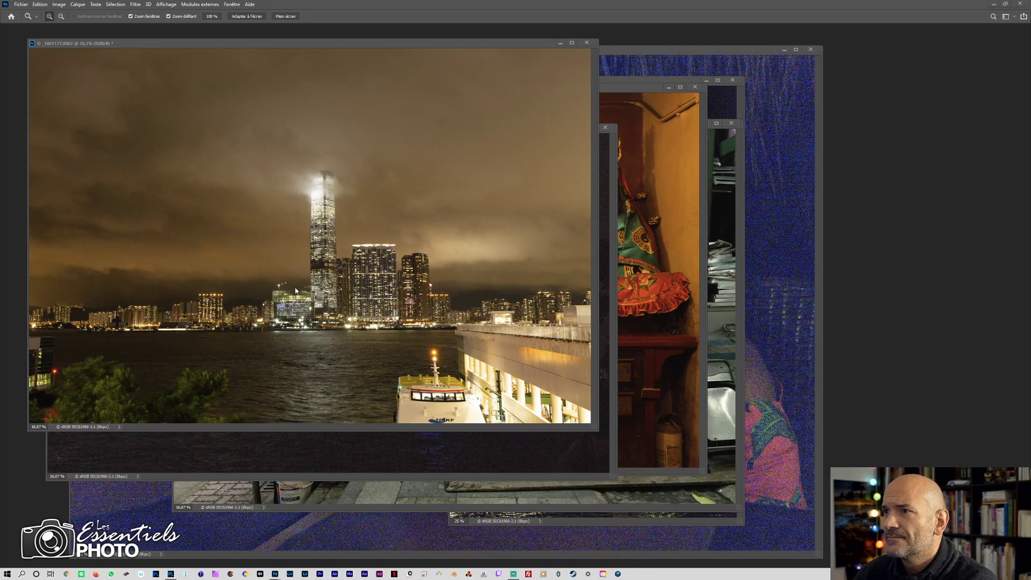
- Save the denoised skyline photo as the JPEG file _1001177_TopazLabs.jpg in the Comparatif Débruitage folder
left_click_drag(295, 290, 445, 262)
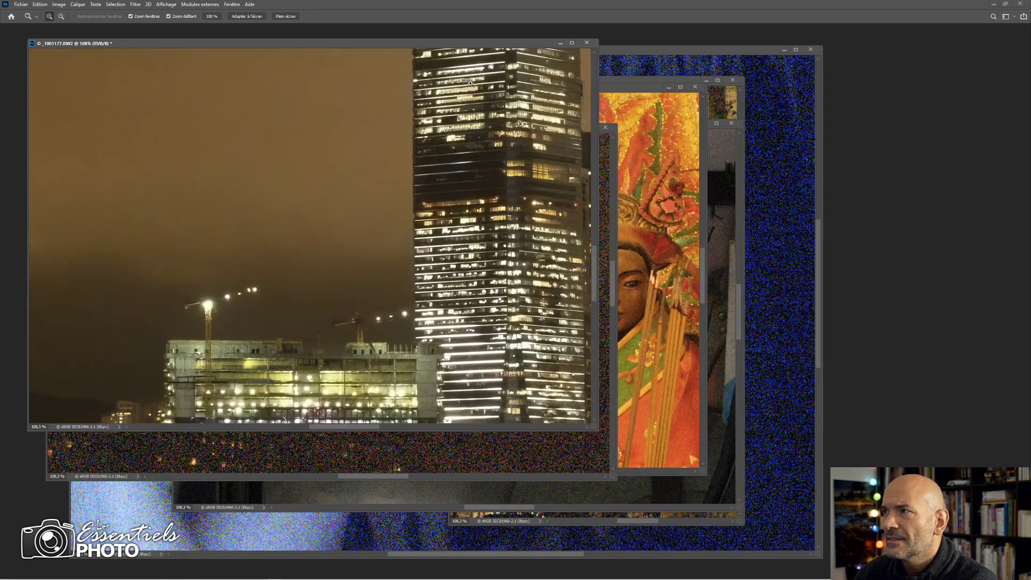
mouse_move(468, 44)
left_mouse_down()
mouse_move(428, 37)
mouse_move(451, 39)
left_mouse_up()
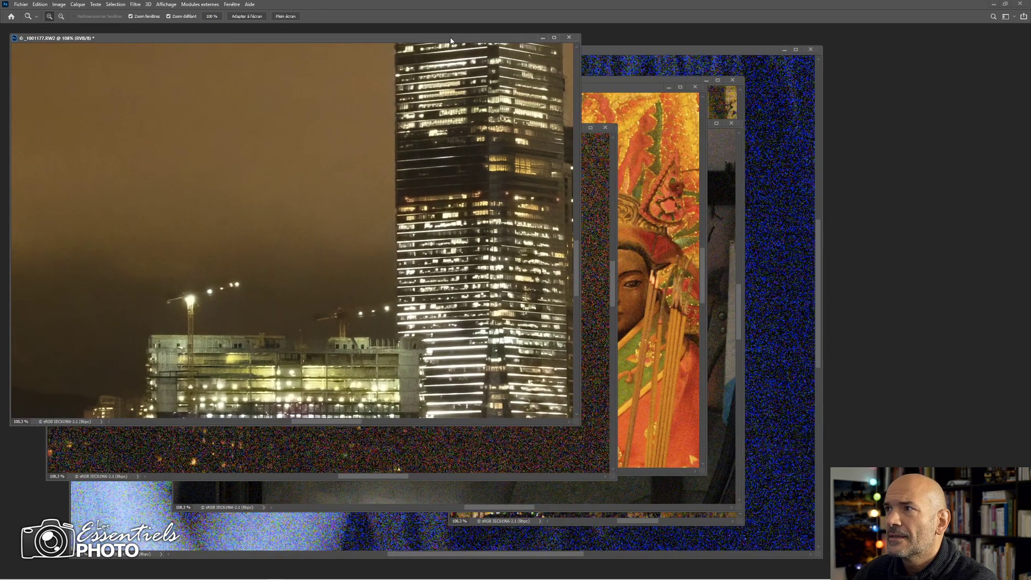
key("ctrl+shift+s")
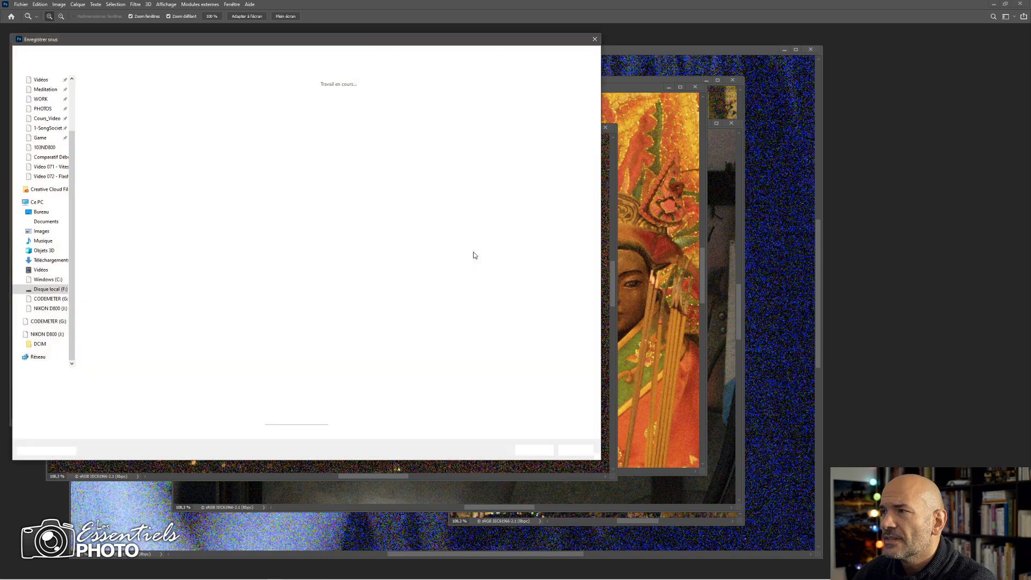
left_click(315, 390)
left_click(284, 446)
left_click(221, 372)
key("Home")
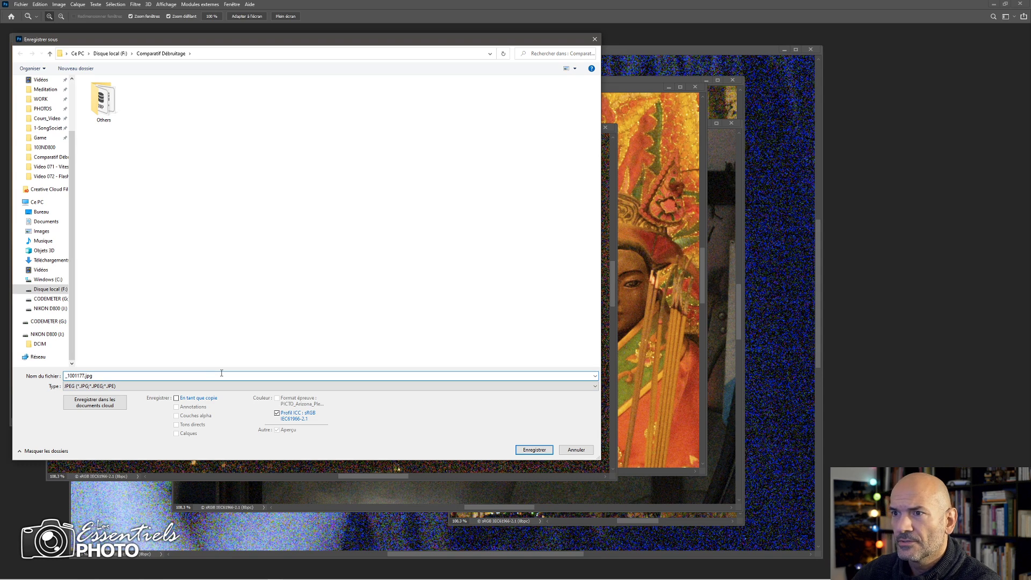
type("_TopazLabs")
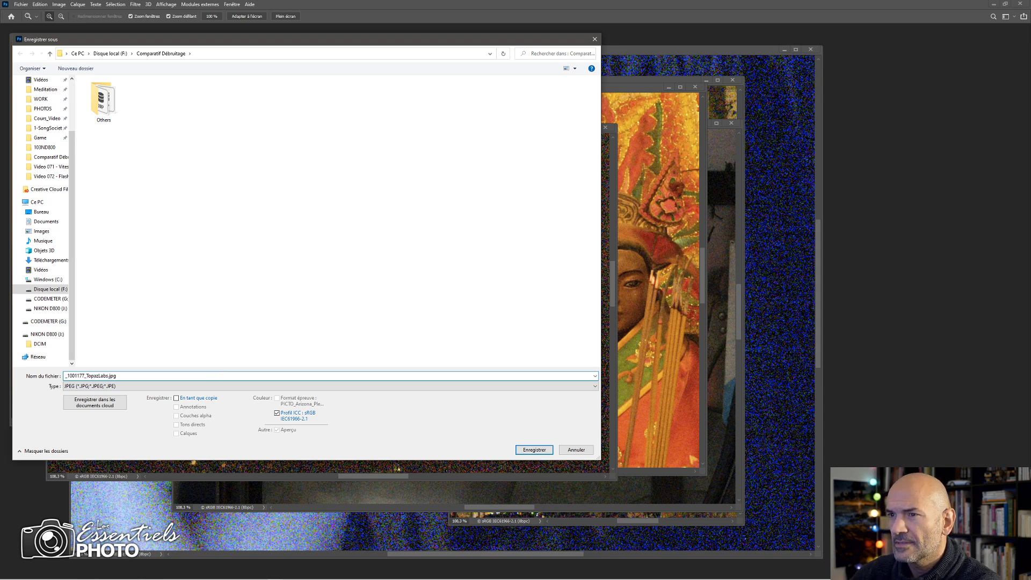
key("Return")
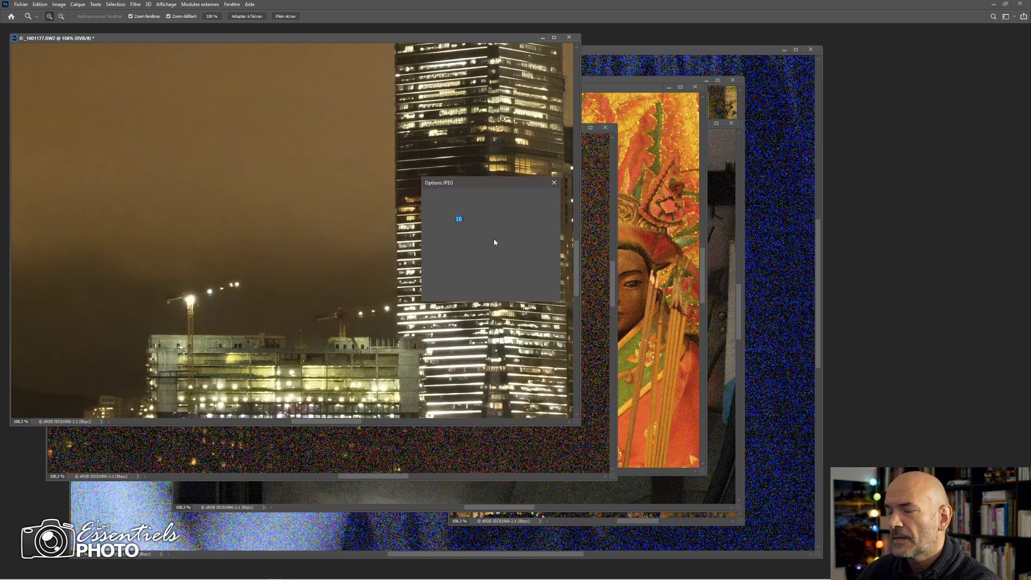
- Set the JPEG options to quality 12 (Maximum) and baseline optimized, finish saving, and close the photo
left_click_drag(502, 236, 517, 238)
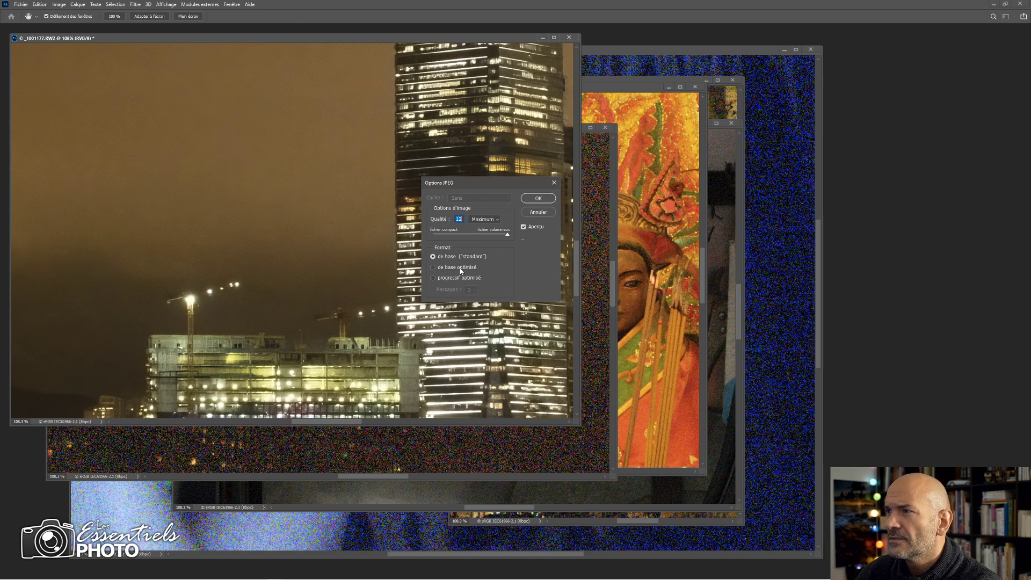
left_click(433, 268)
left_click(534, 200)
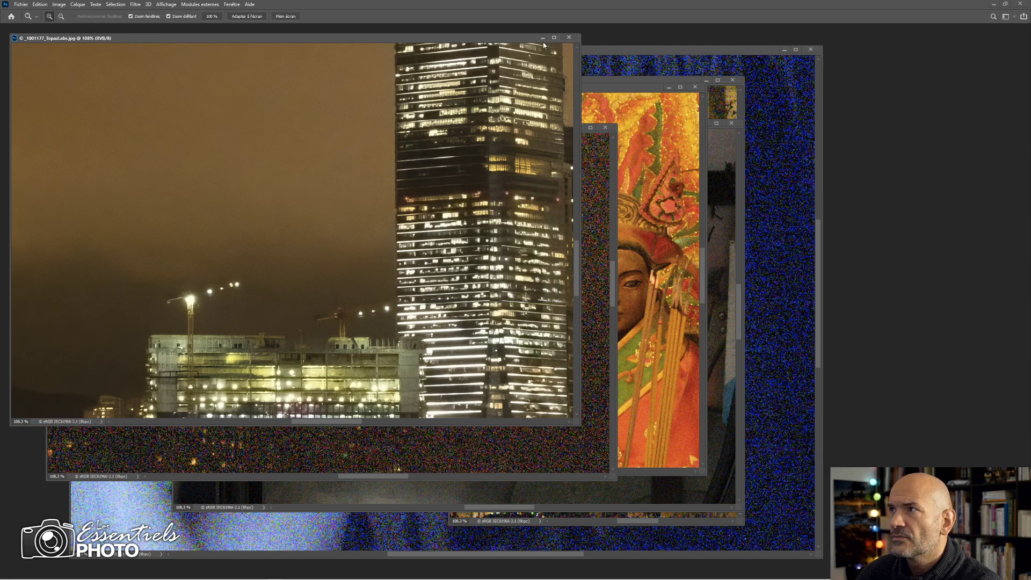
left_click(568, 38)
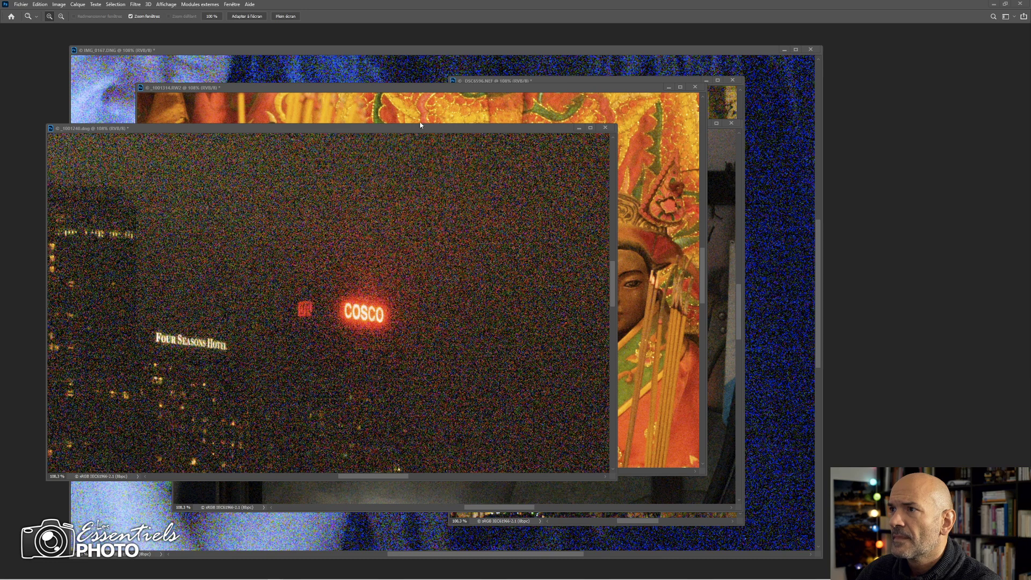
- Open the COSCO skyline photo in Topaz DeNoise AI, enlarging the photo window and the plugin window for a larger preview
left_click_drag(616, 474, 692, 523)
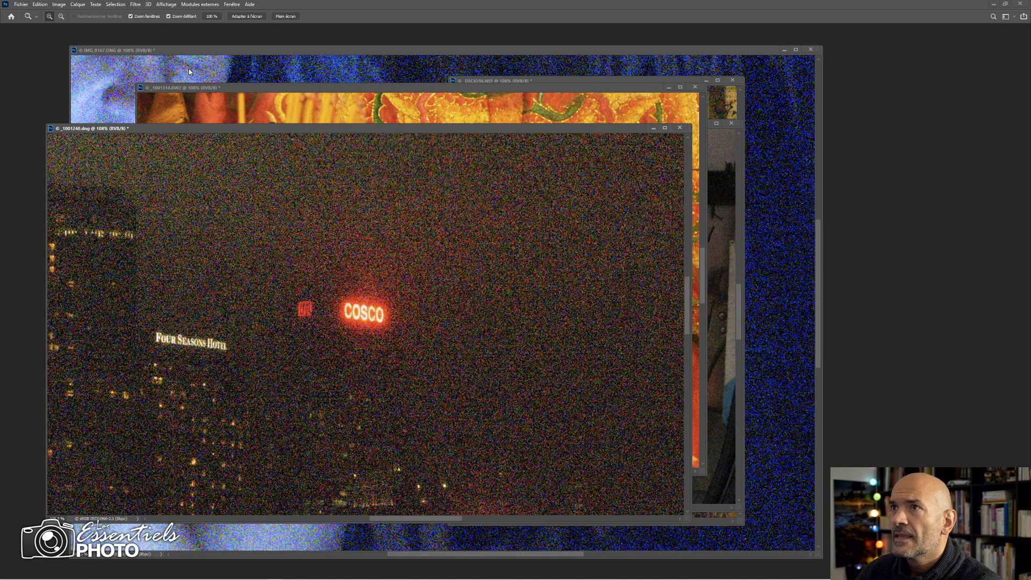
left_click(135, 5)
mouse_move(174, 212)
left_click(252, 211)
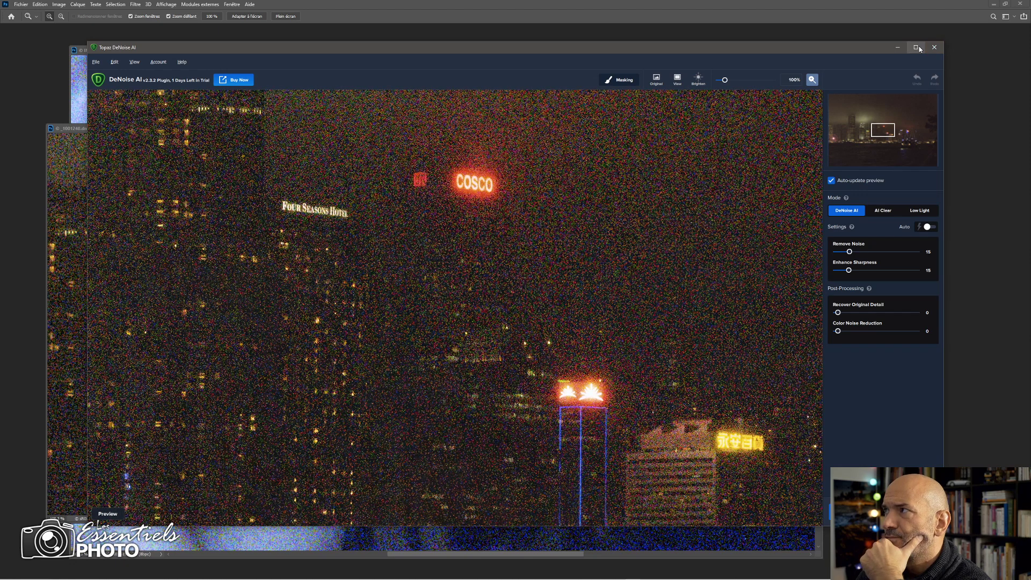
left_click_drag(811, 47, 742, 23)
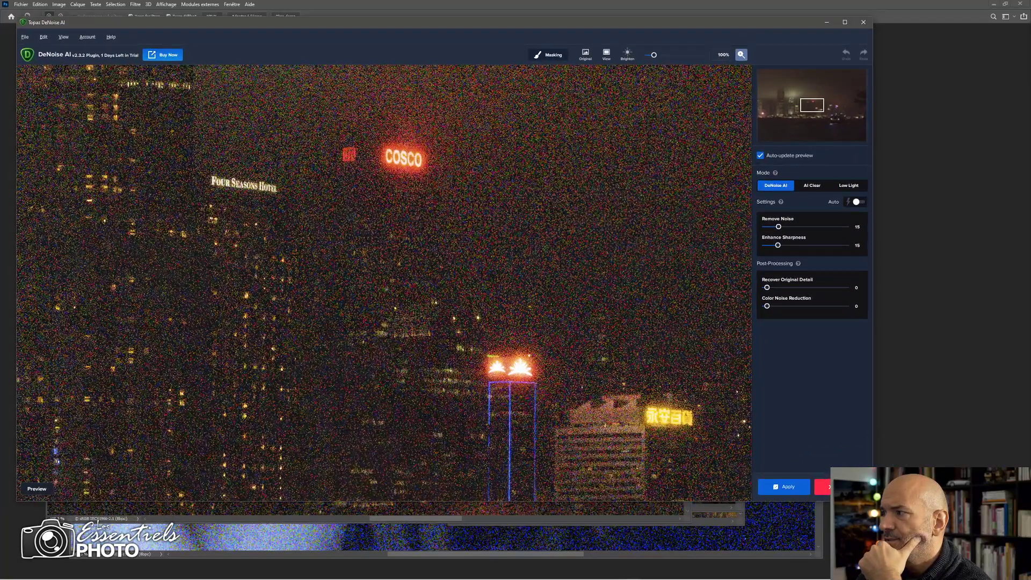
left_click_drag(872, 501, 1002, 563)
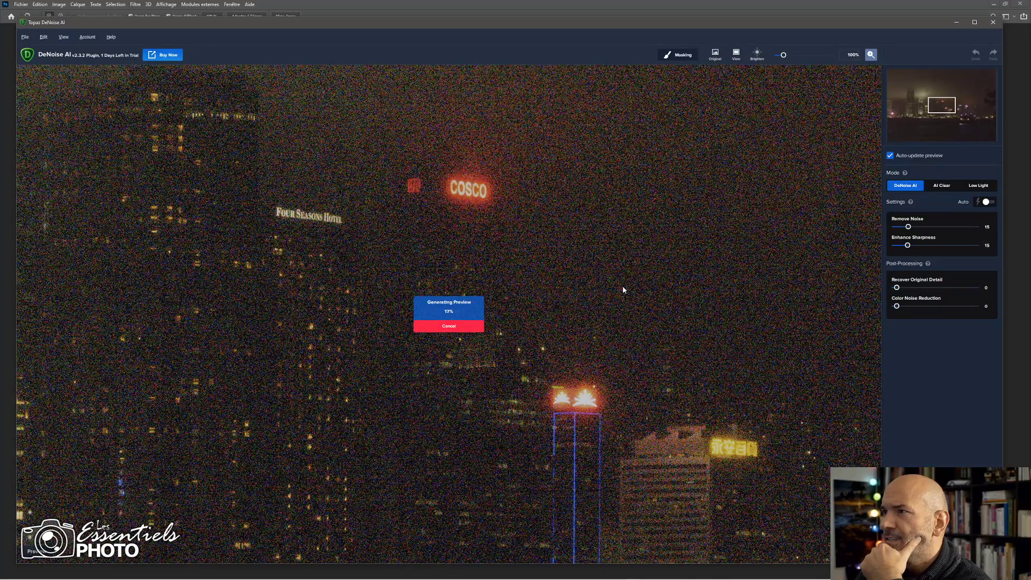
- Try the Low Light mode with automatic settings on the skyline photo and examine the sky and buildings
left_click(975, 190)
left_click(987, 203)
left_click(987, 203)
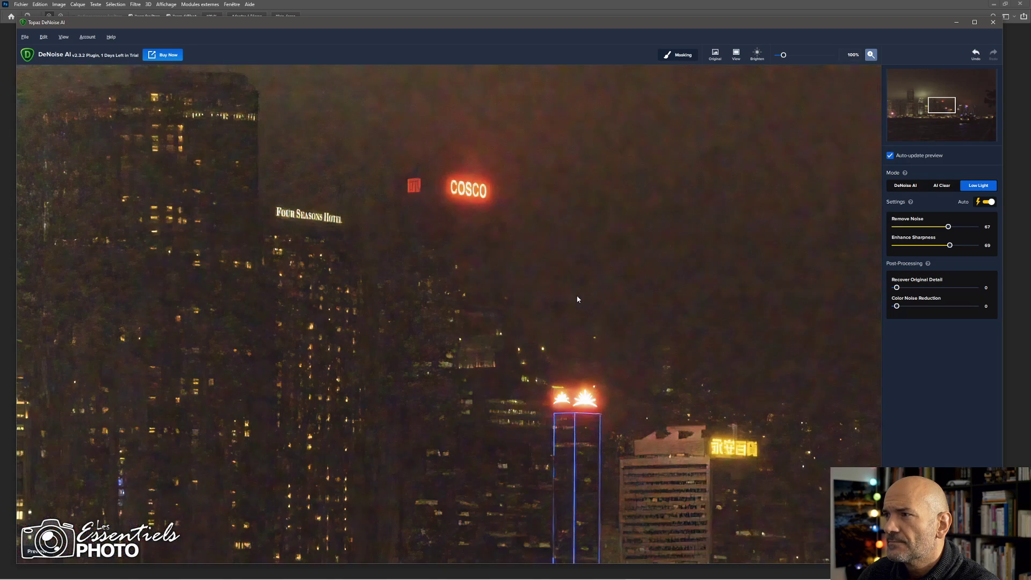
left_click_drag(563, 284, 451, 377)
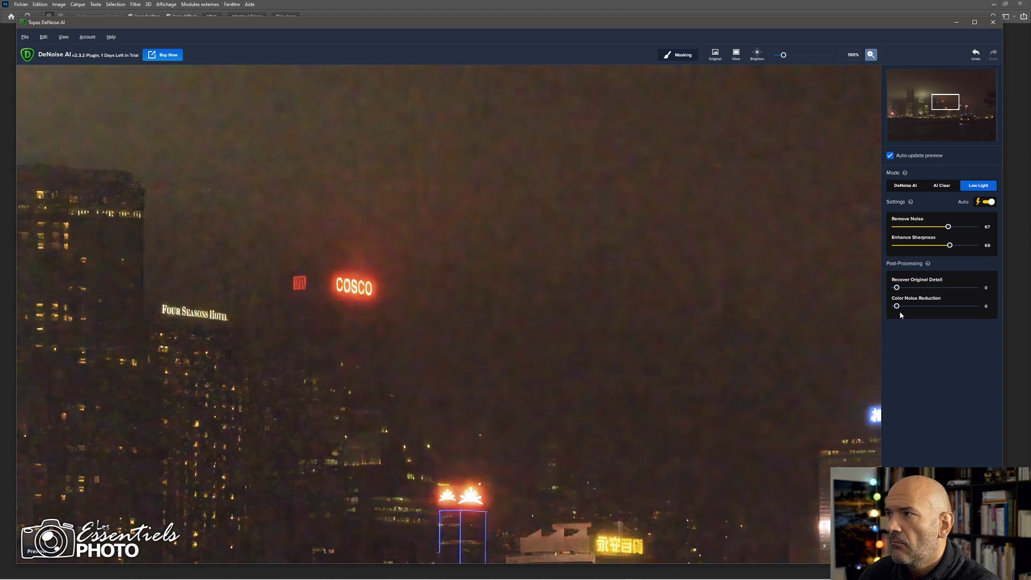
- Try Color Noise Reduction 26 and Remove Noise 92 with reduced Enhance Sharpness in the Low Light mode
left_click(916, 306)
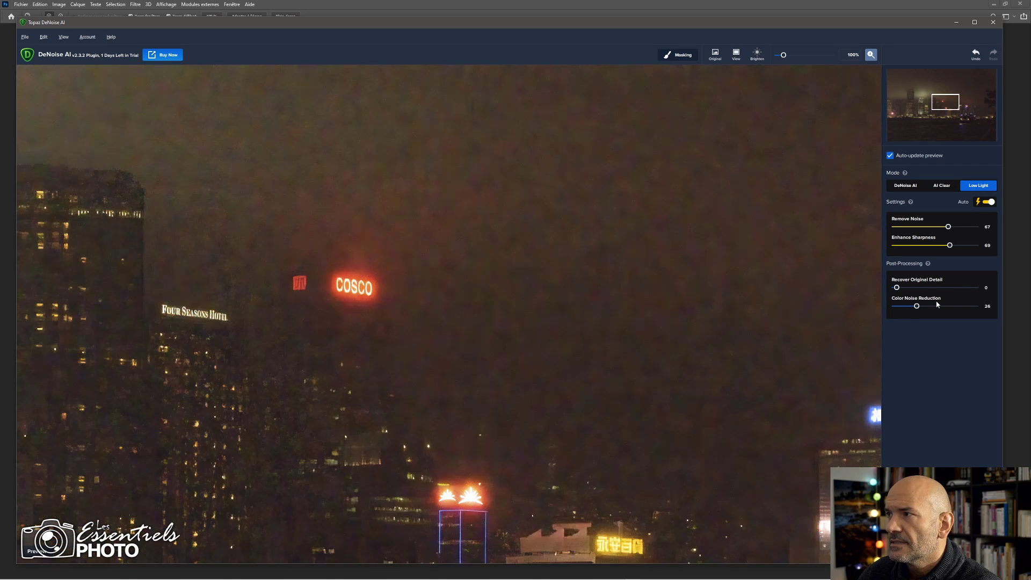
left_click(967, 226)
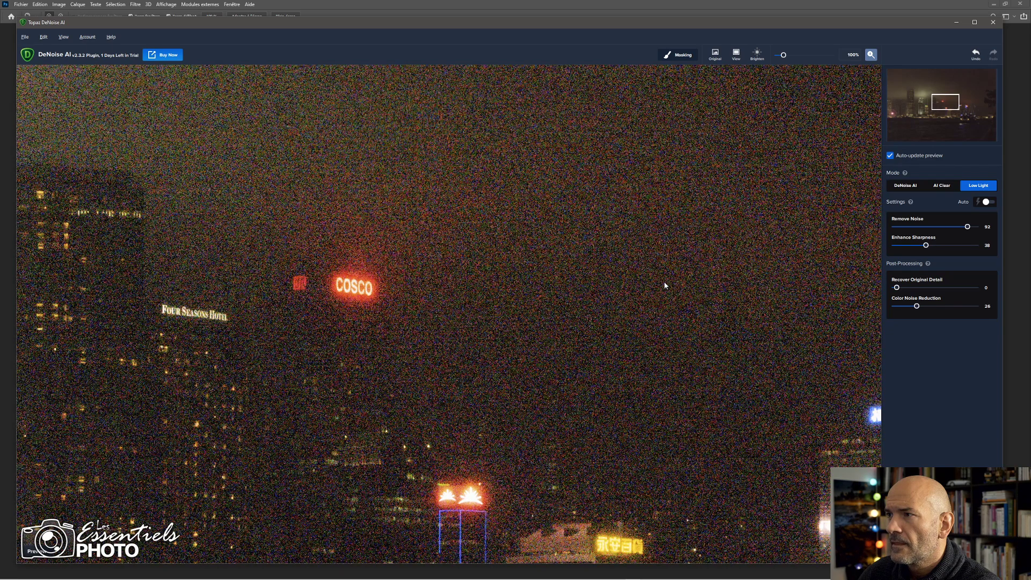
left_click(902, 245)
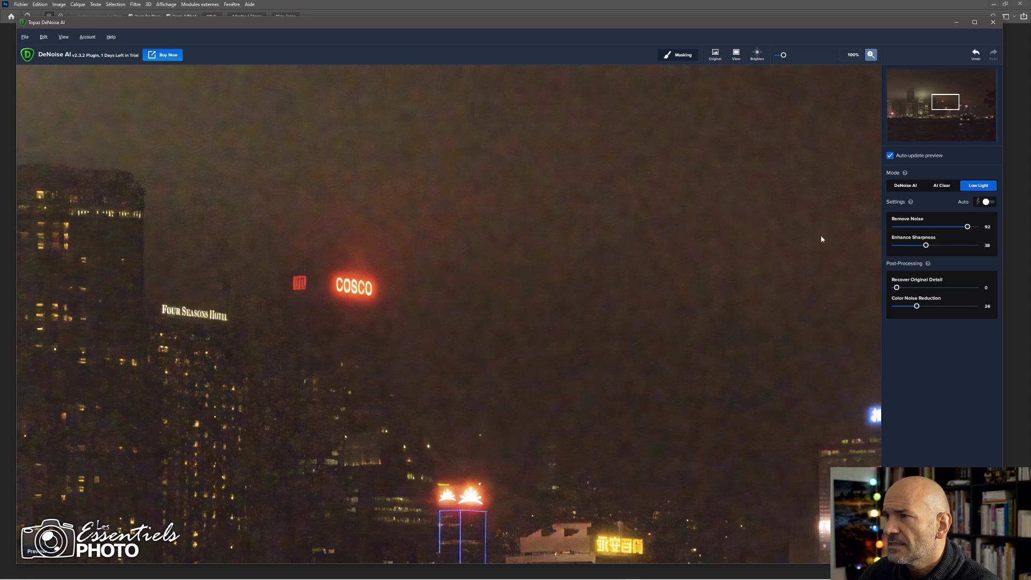
- Try the AI Clear mode, turn on automatic settings, and switch to the DeNoise AI mode
left_click(936, 188)
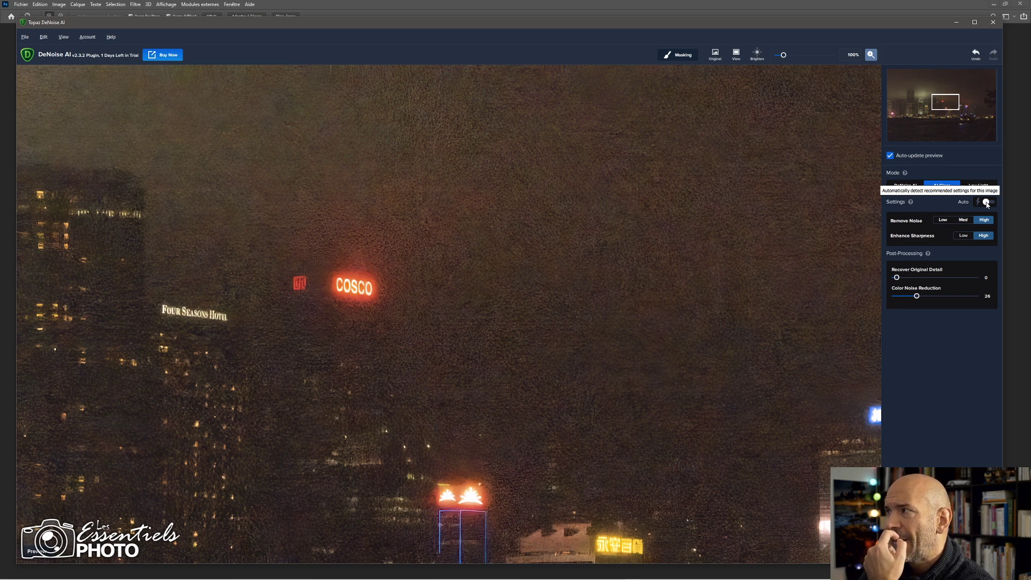
left_click(986, 203)
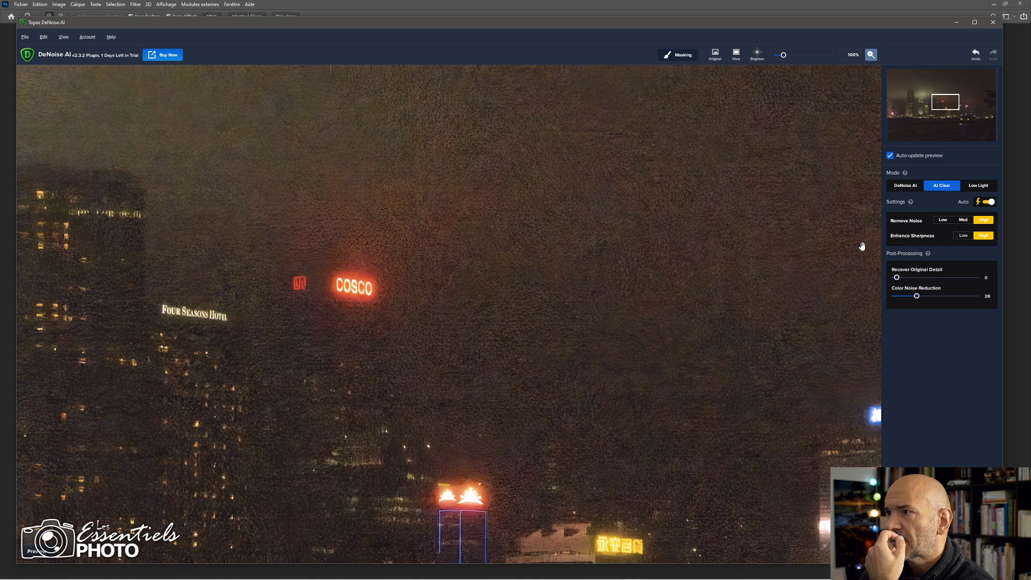
left_click(908, 185)
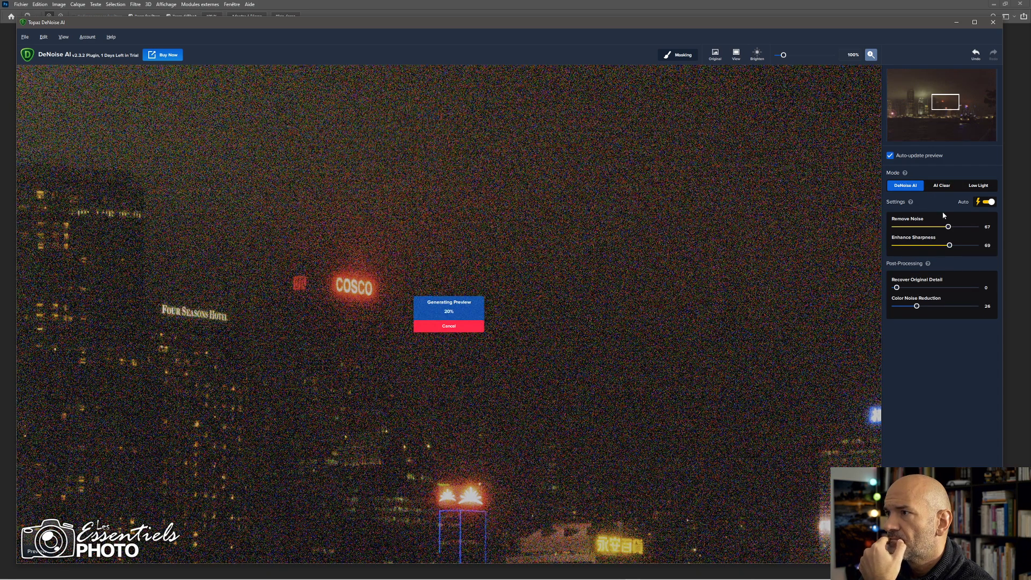
- Try Remove Noise at 82 in the DeNoise AI mode and compare the buildings with the Low Light mode's preview
left_click(959, 226)
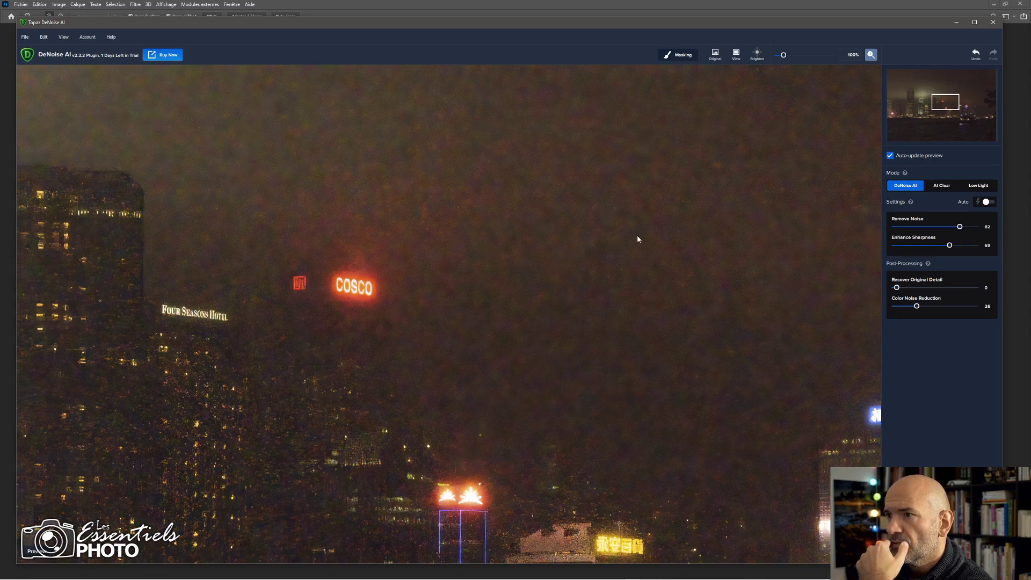
left_click_drag(435, 336, 529, 253)
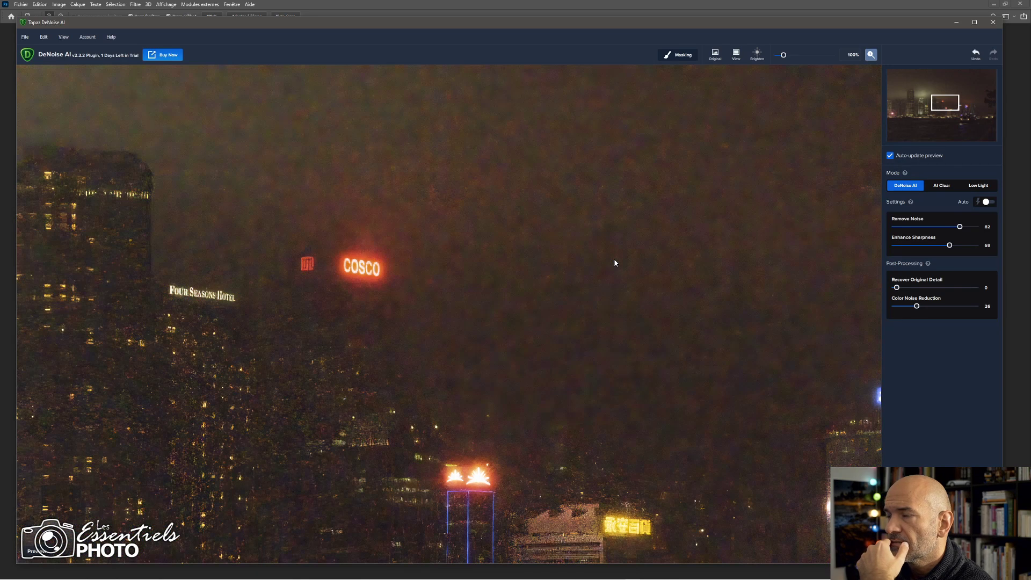
left_click_drag(558, 296, 552, 230)
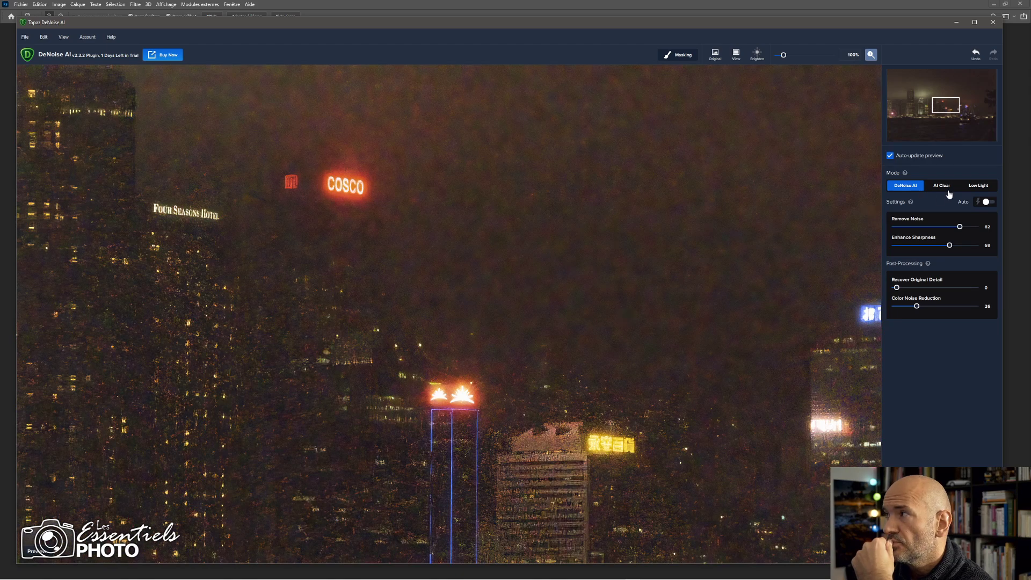
left_click(973, 186)
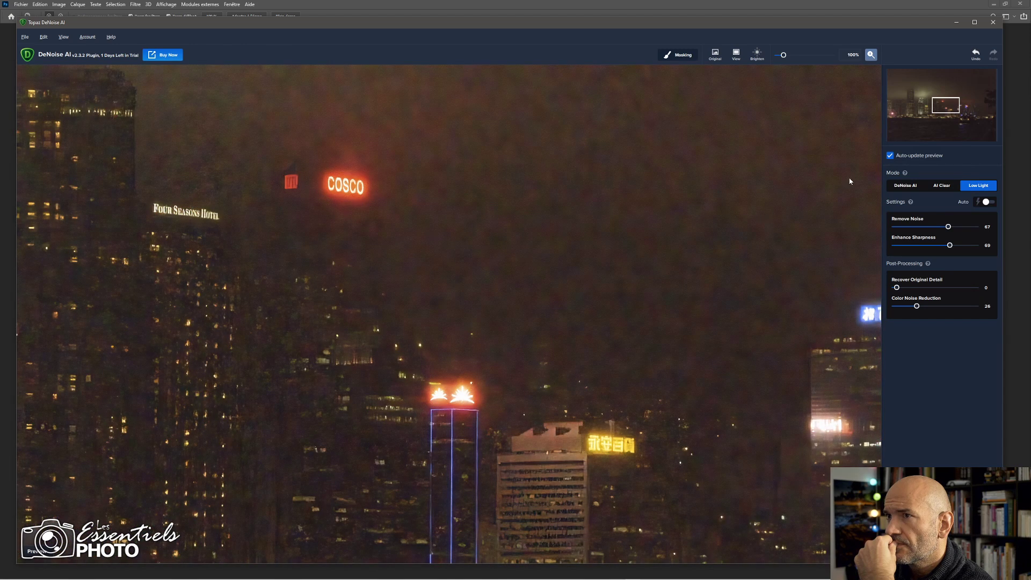
left_click(907, 186)
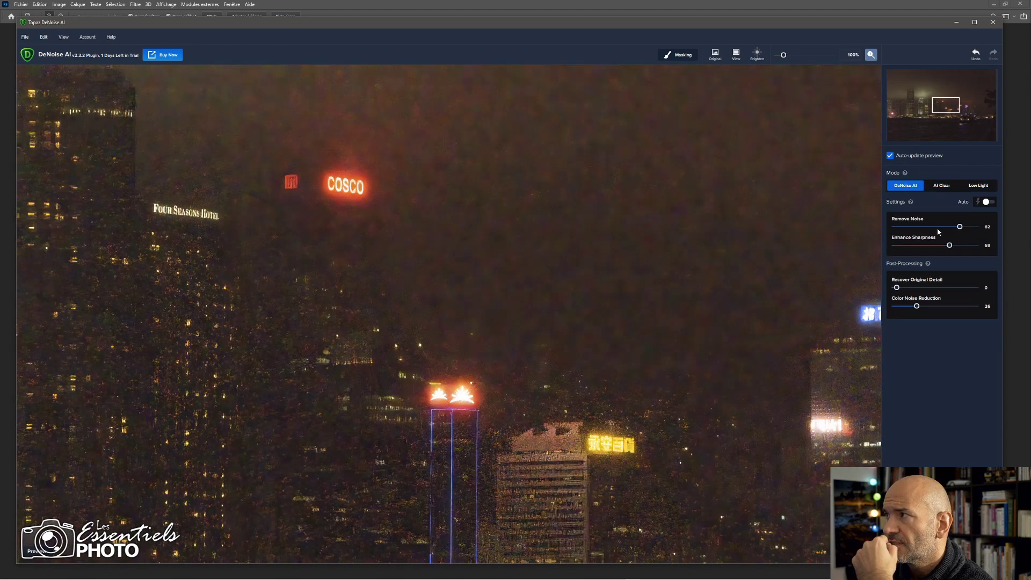
- Set Recover Original Detail to 19 and Remove Noise to 93, adjust Color Noise Reduction, and apply the denoising to the photo
left_click_drag(896, 287, 912, 289)
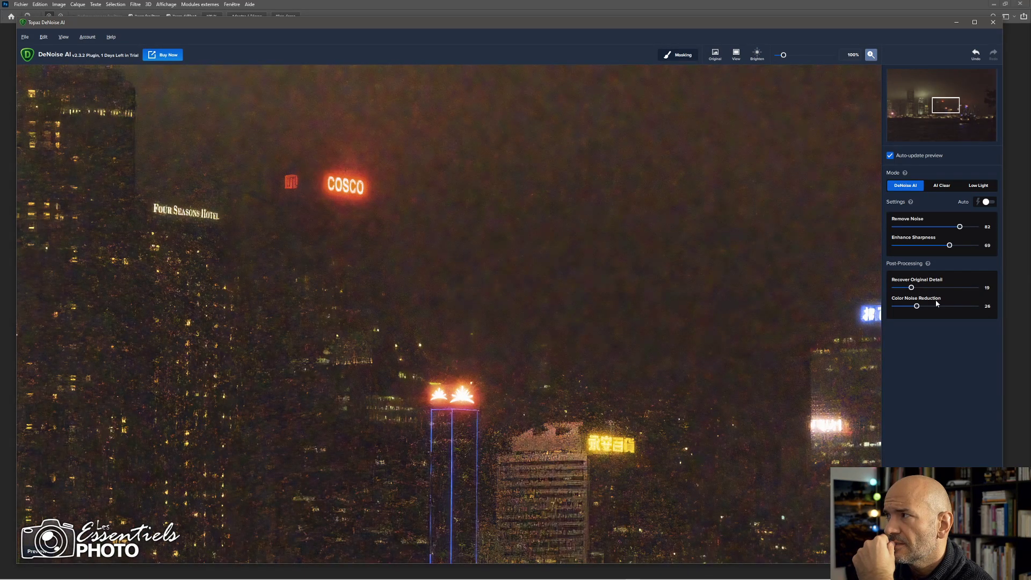
left_click(968, 227)
left_click(940, 305)
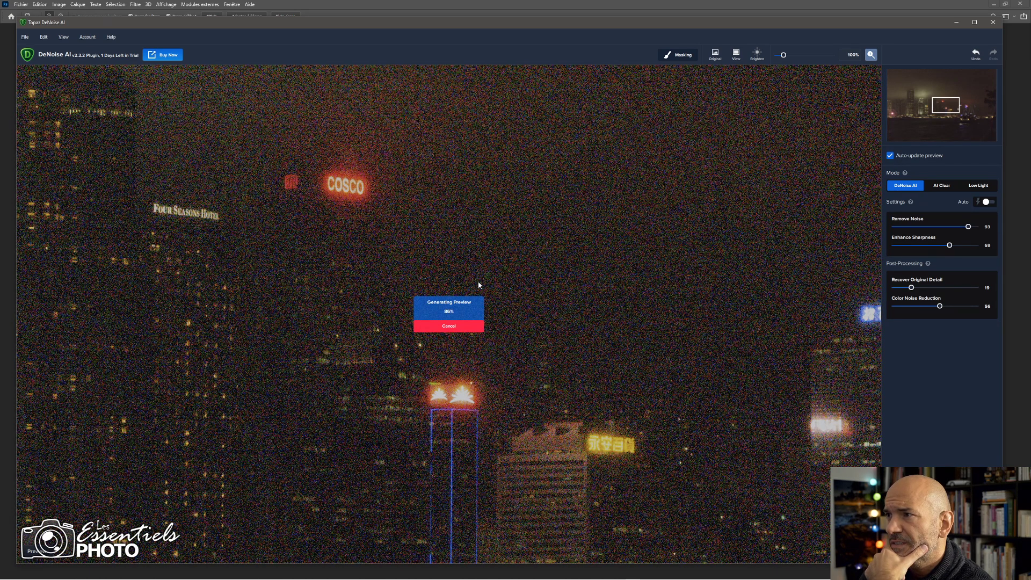
left_click(928, 306)
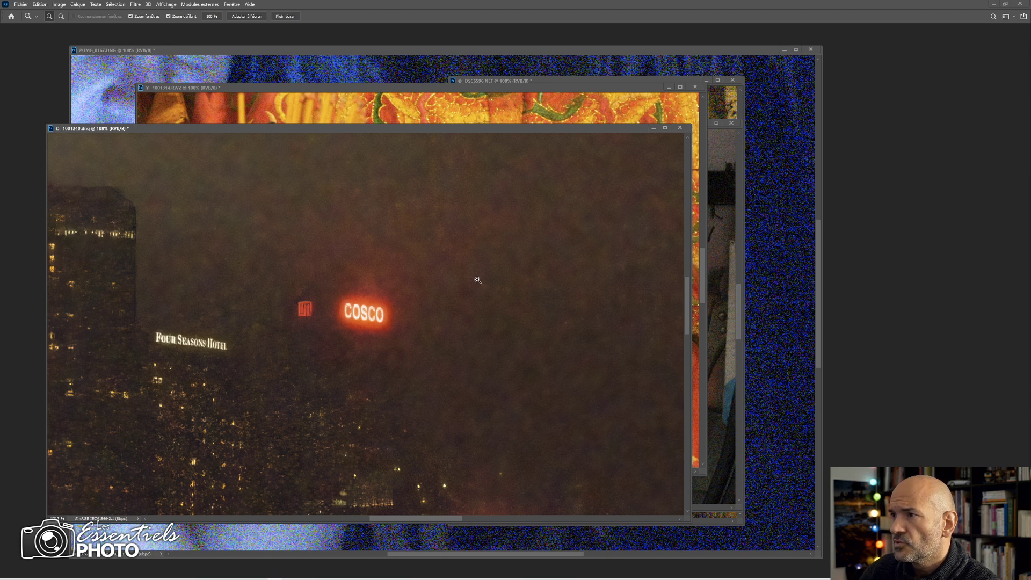
- Save the denoised COSCO photo as _1001240_TopazLabs.jpg in the Comparatif Débruitage folder with JPEG quality 12 (Maximum), baseline optimized
key("ctrl+shift+s")
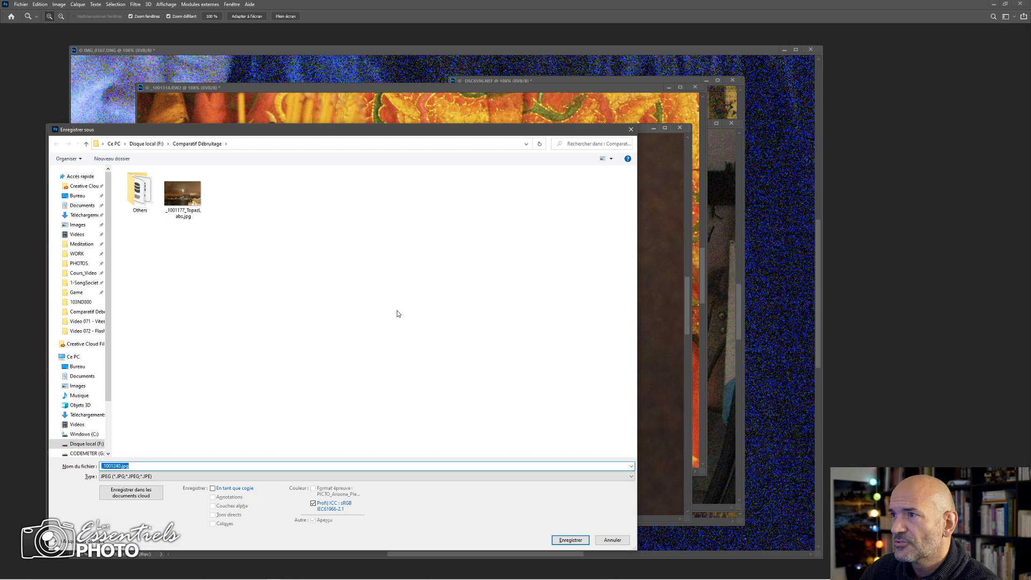
left_click(160, 462)
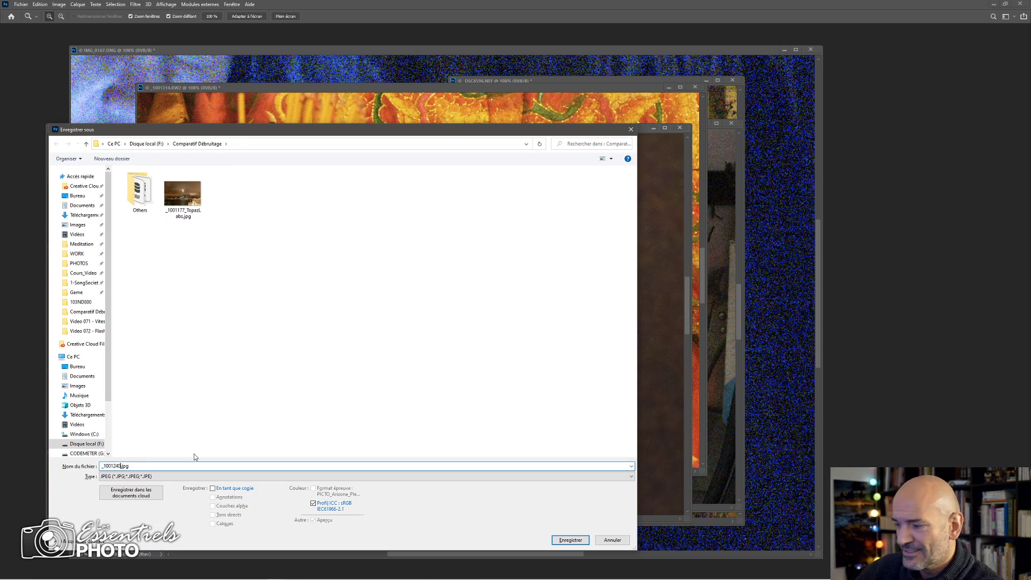
type("_Topaz")
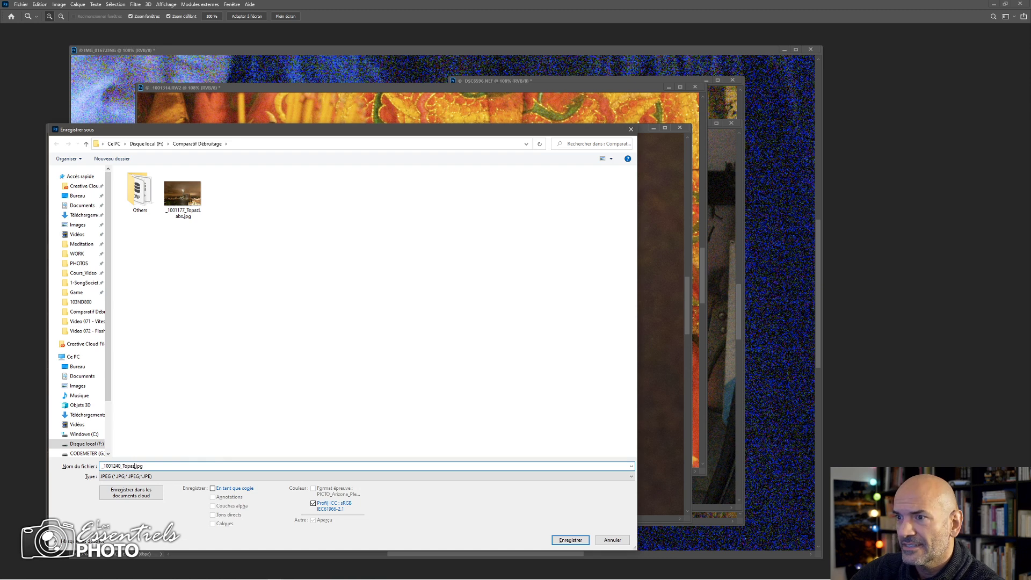
type("Labs")
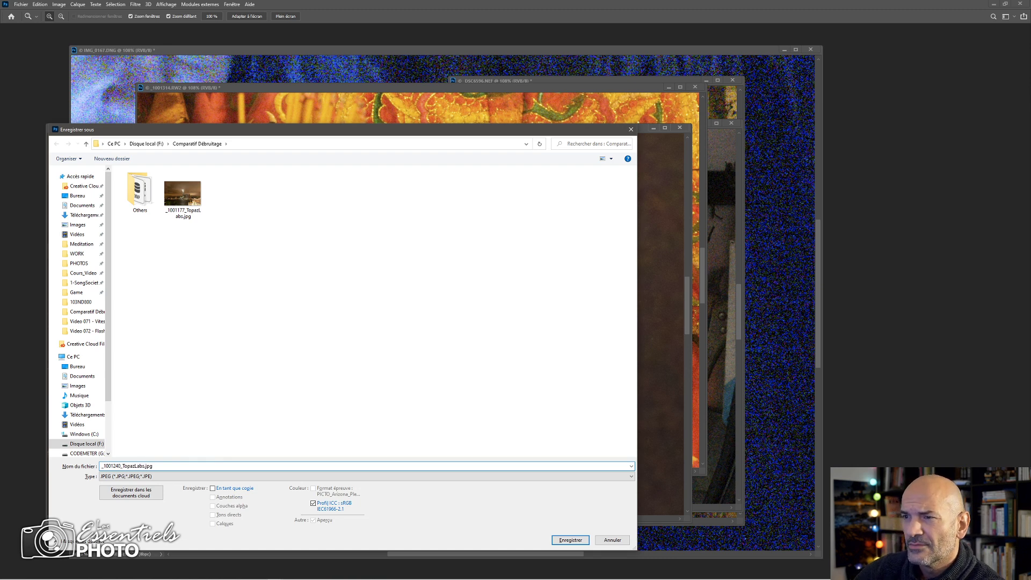
key("Return")
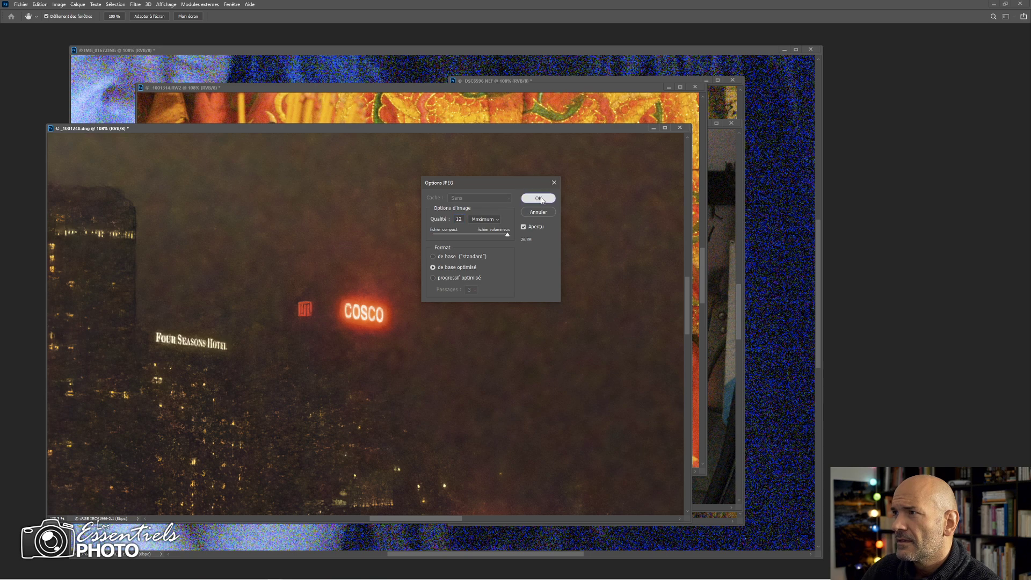
left_click(540, 197)
- Zoom out the temple photo to show the altar and the woman from behind, and rearrange the two remaining photo windows
mouse_move(520, 87)
left_mouse_down()
mouse_move(533, 111)
mouse_move(525, 79)
mouse_move(512, 86)
left_mouse_up()
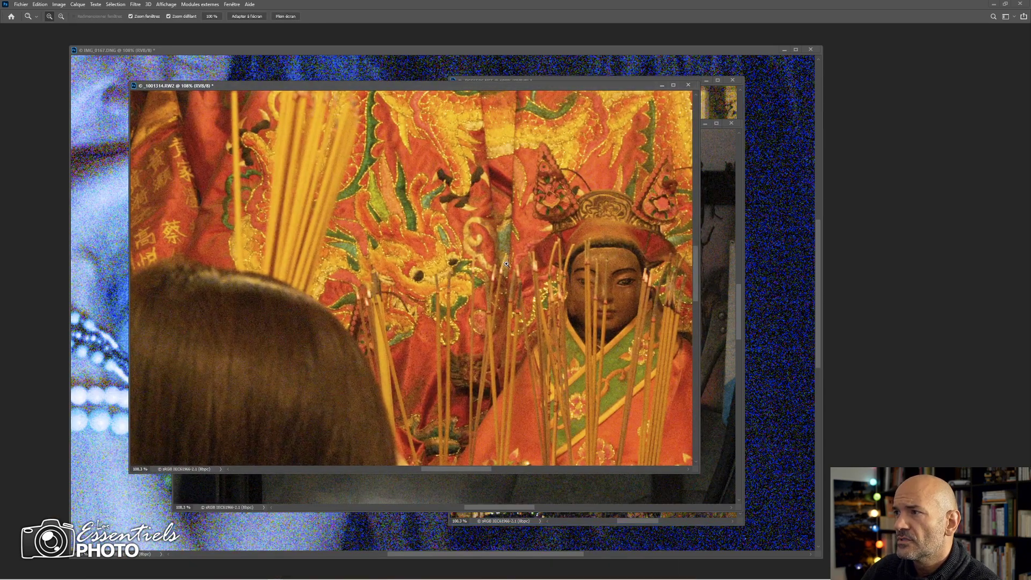
left_click(486, 265, "alt")
left_click(486, 265, "alt")
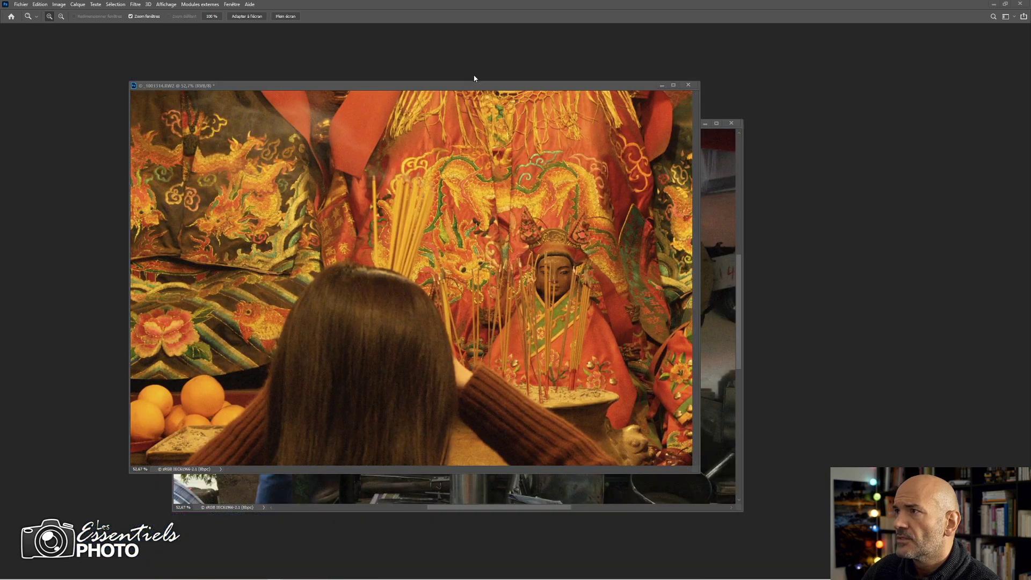
left_click_drag(486, 86, 421, 51)
left_click(684, 135)
left_click_drag(684, 135, 812, 165)
left_click(517, 56)
left_click_drag(517, 56, 624, 77)
left_click_drag(489, 232, 349, 199)
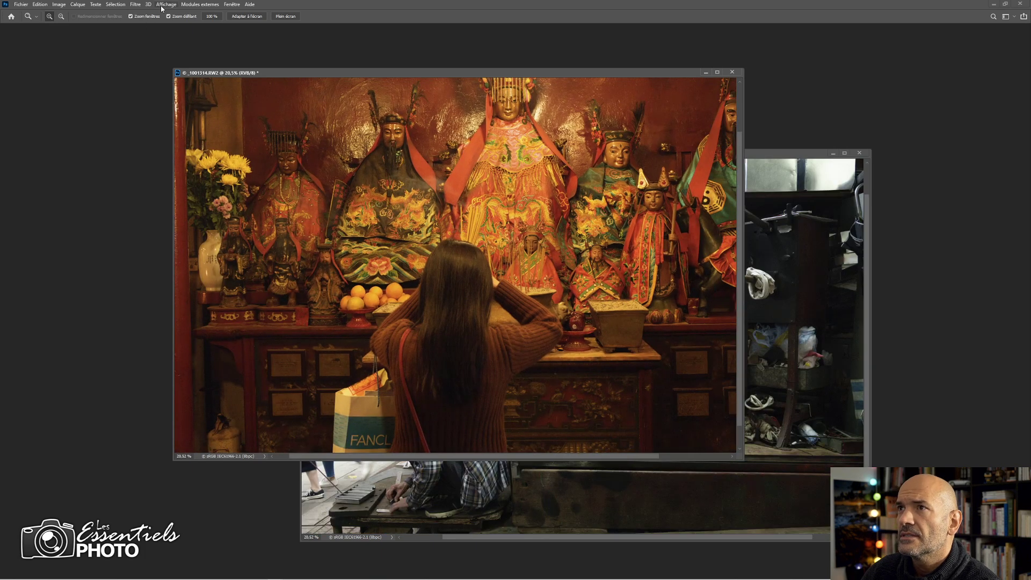
- Open the temple altar photo in Topaz DeNoise AI
left_click(136, 4)
mouse_move(175, 211)
left_click(249, 211)
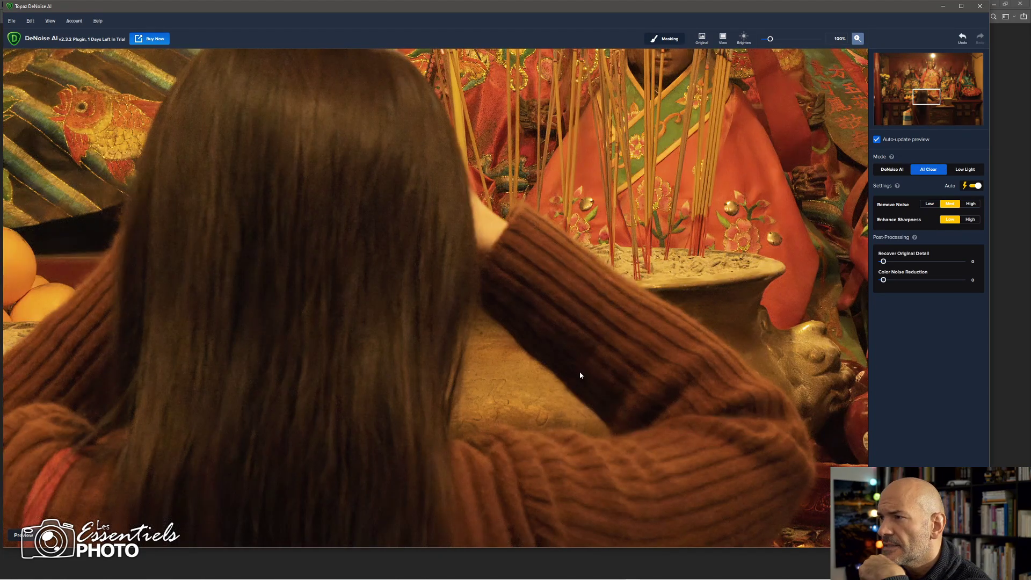
- Compare the AI Clear and DeNoise AI modes with automatic settings on the altar figures, and return to AI Clear
left_click_drag(489, 289, 458, 230)
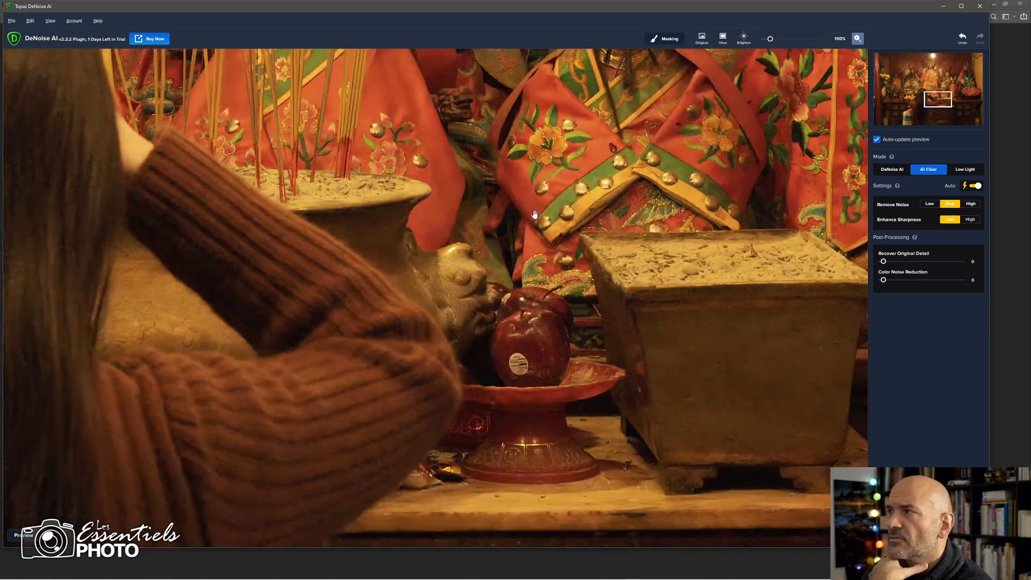
left_click_drag(570, 203, 468, 288)
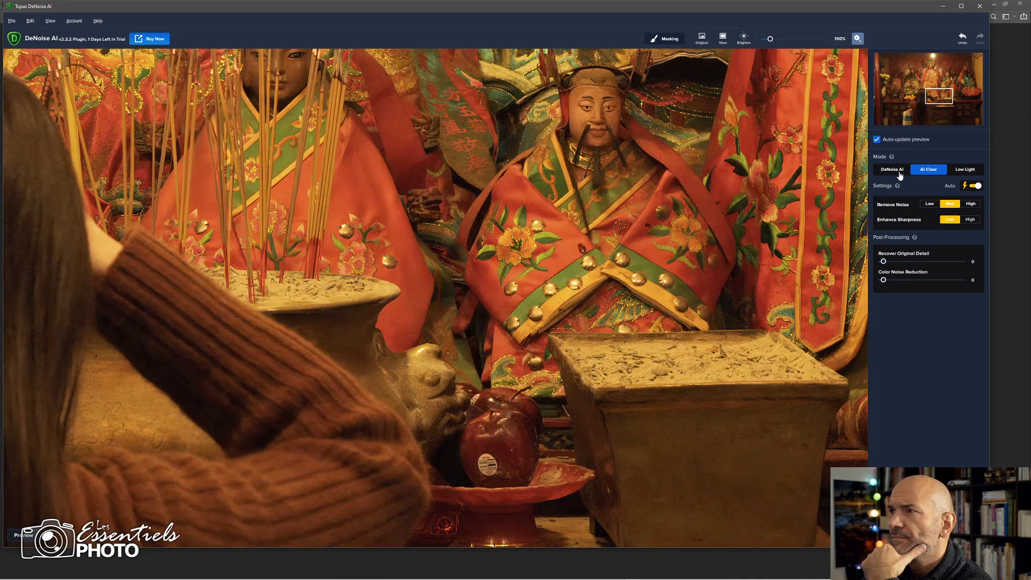
left_click(898, 171)
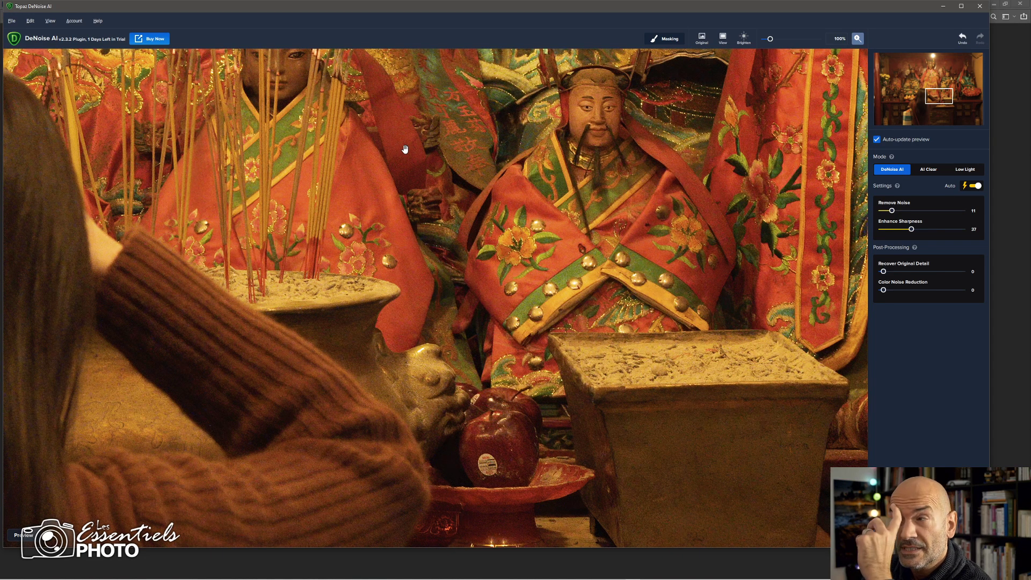
left_click(930, 173)
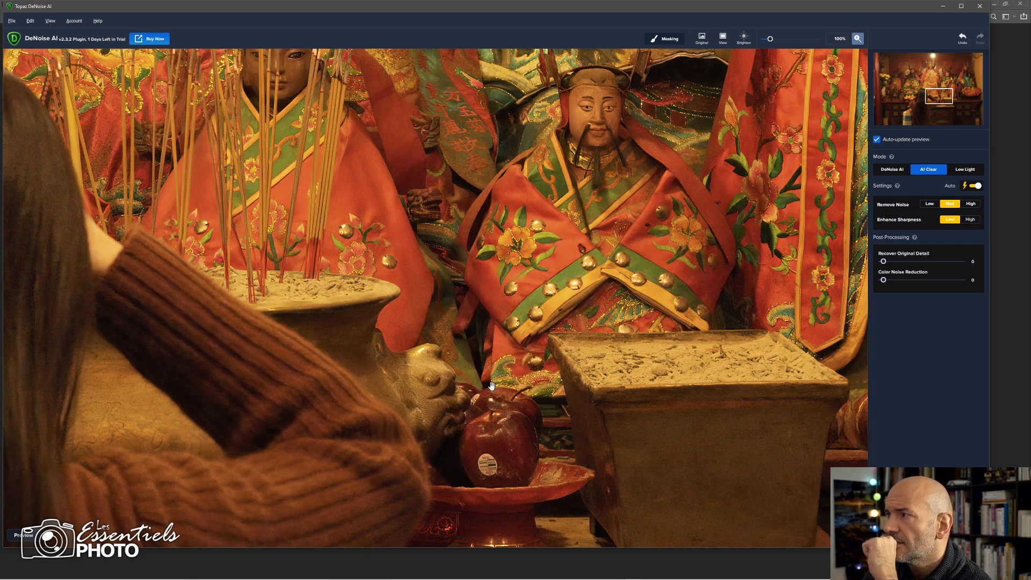
- Save the denoised temple photo _1001314 as a JPEG in the Comparatif Débruitage folder and close the photo
key("ctrl+s")
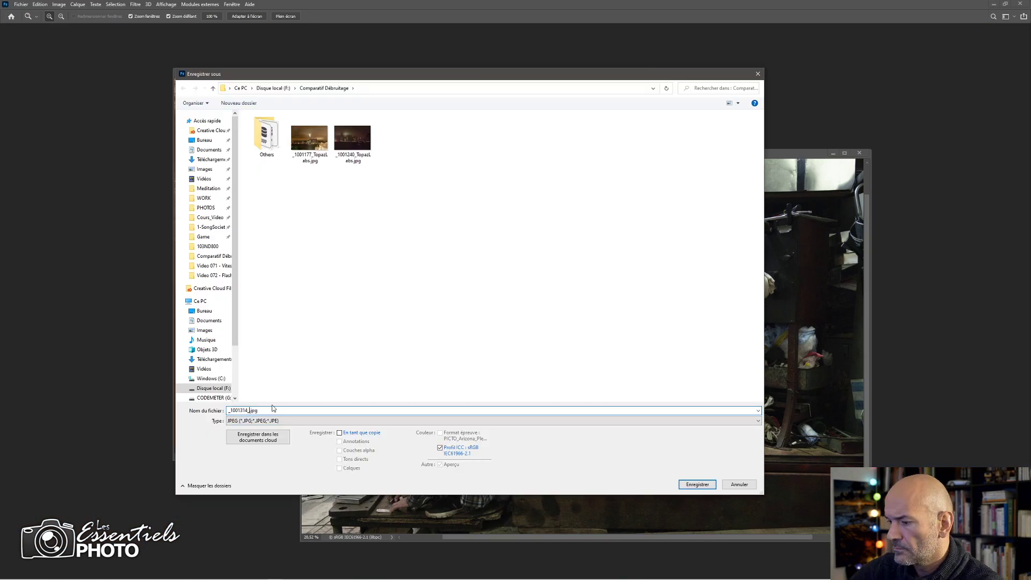
key("Return")
key("Return")
left_click(731, 72)
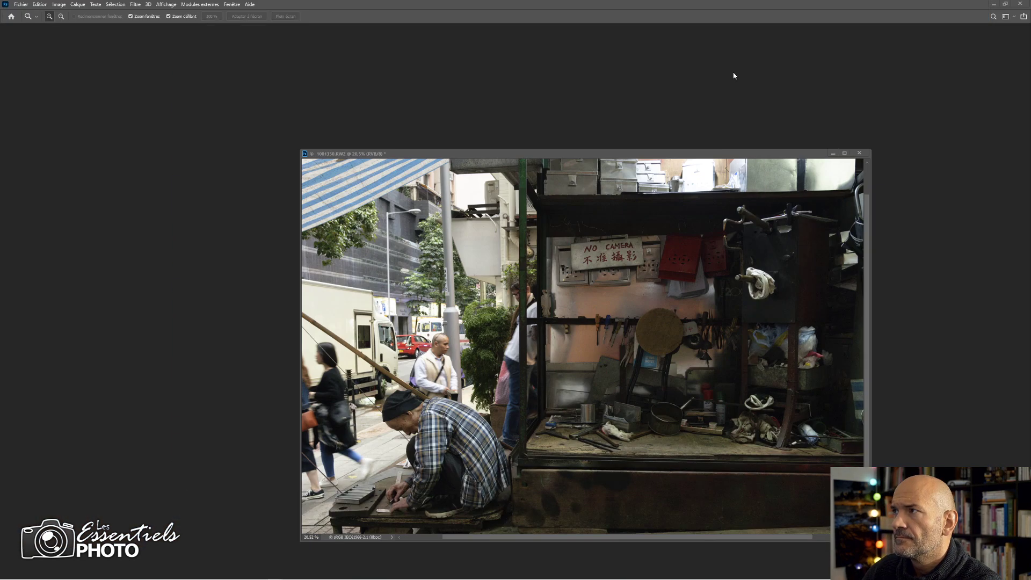
- Inspect the noise in the workshop photo's tools and stool at close range, and open the photo in Topaz DeNoise AI
left_click_drag(709, 156, 572, 128)
left_click_drag(475, 355, 336, 373)
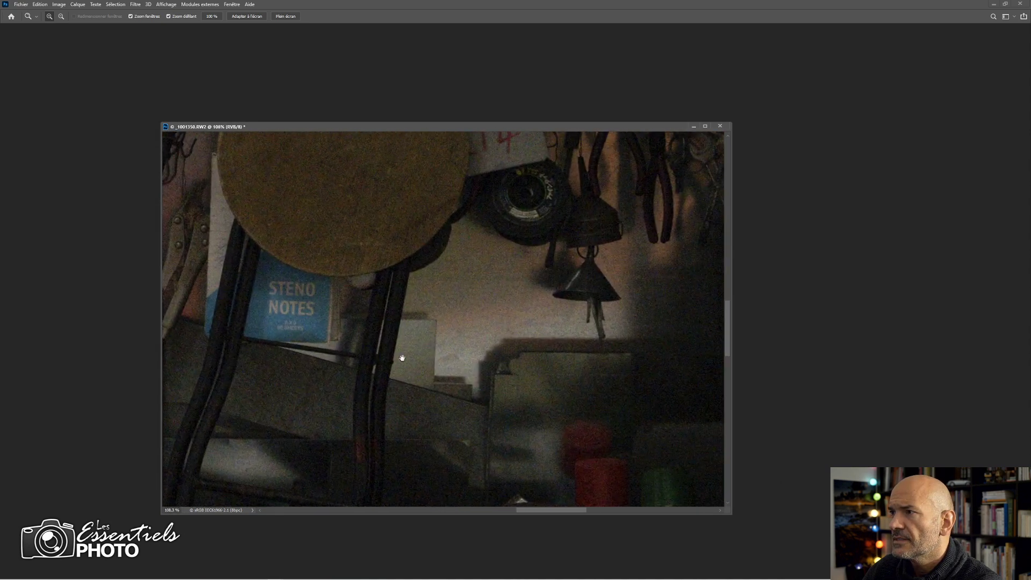
scroll(539, 334, "down", 3)
left_click_drag(539, 334, 424, 308)
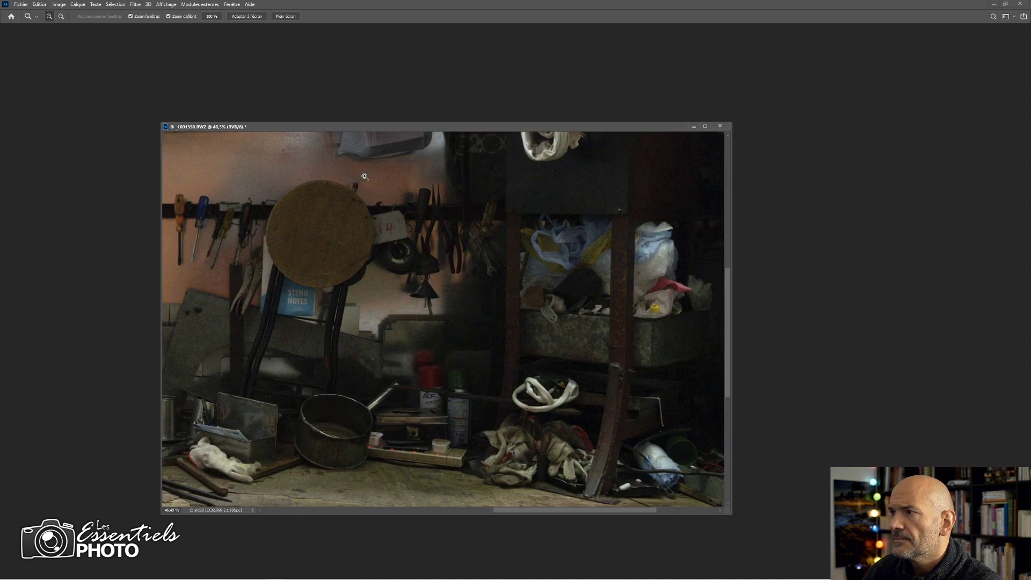
left_click(135, 4)
left_click(154, 13)
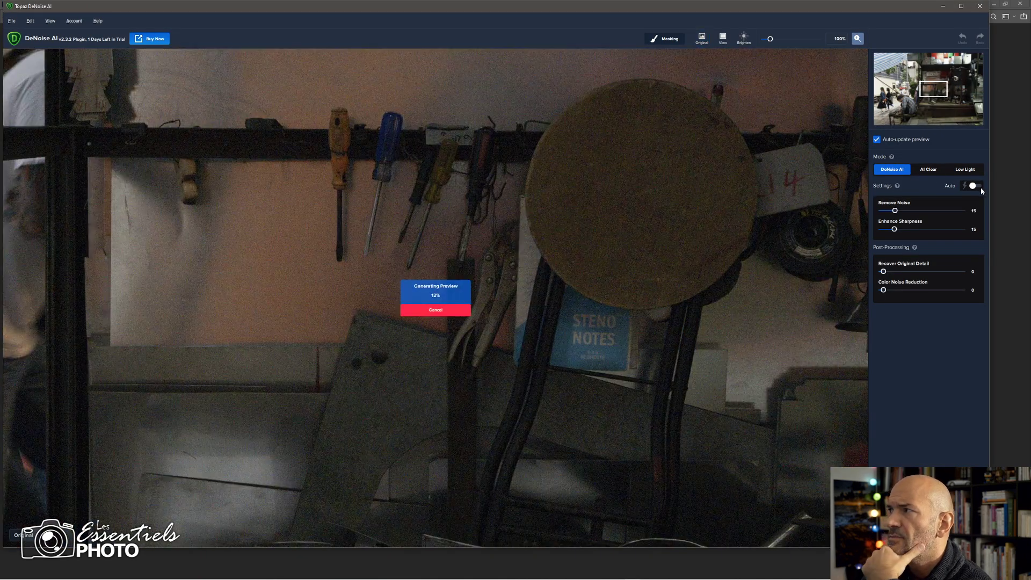
- Try the DeNoise AI mode on the hanging tools and stool with automatic settings, and with Remove Noise at 76
left_click(976, 186)
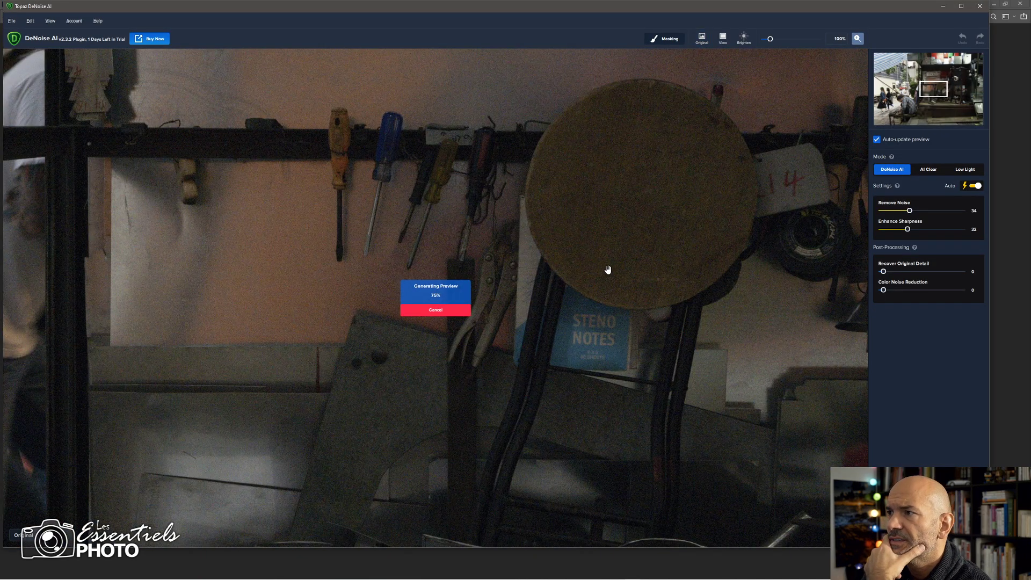
left_click_drag(608, 269, 607, 269)
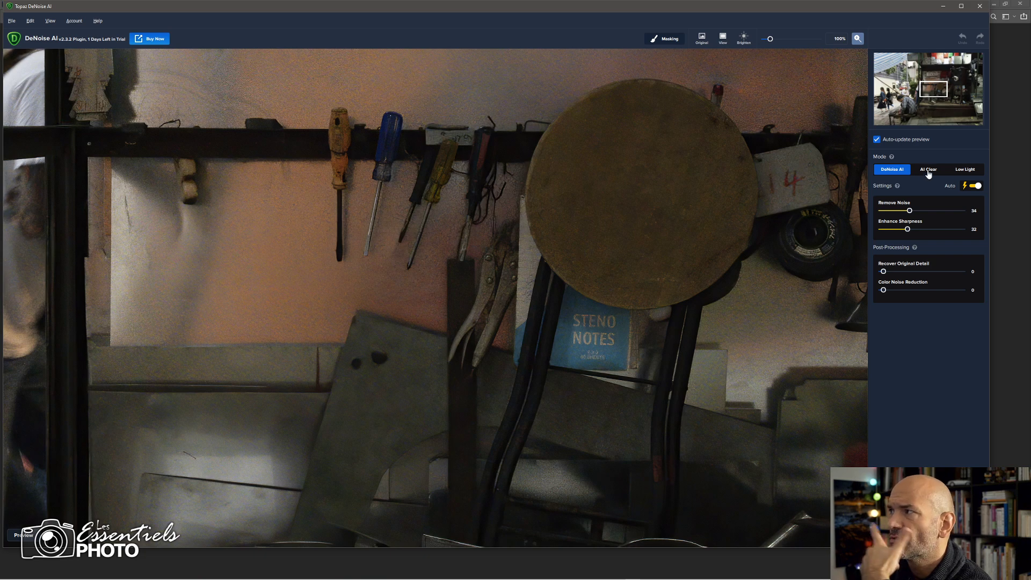
left_click_drag(935, 209, 941, 210)
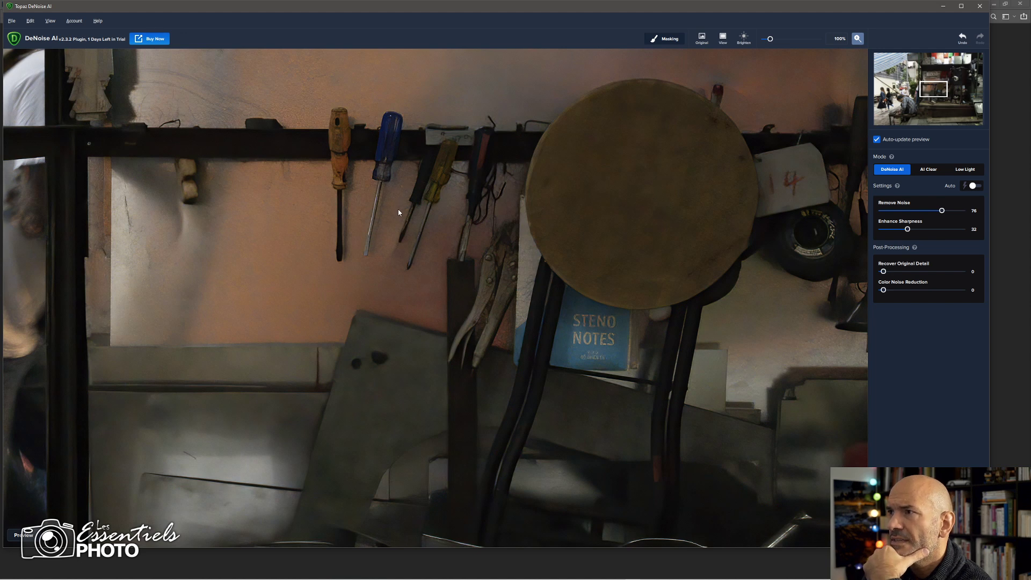
left_click_drag(398, 191, 337, 271)
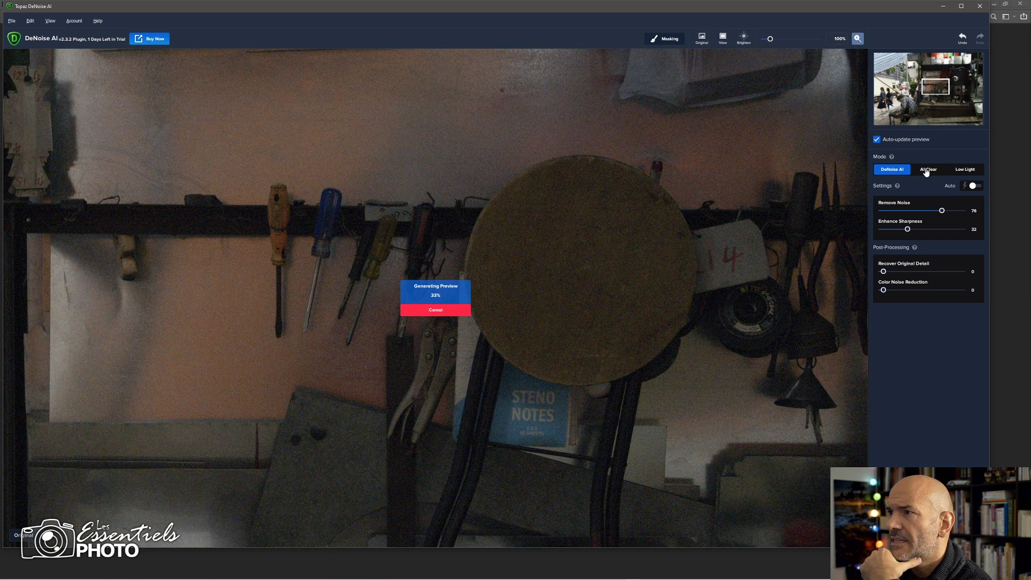
- Denoise the workshop photo in AI Clear mode with Remove Noise and Enhance Sharpness both set to High
left_click(927, 170)
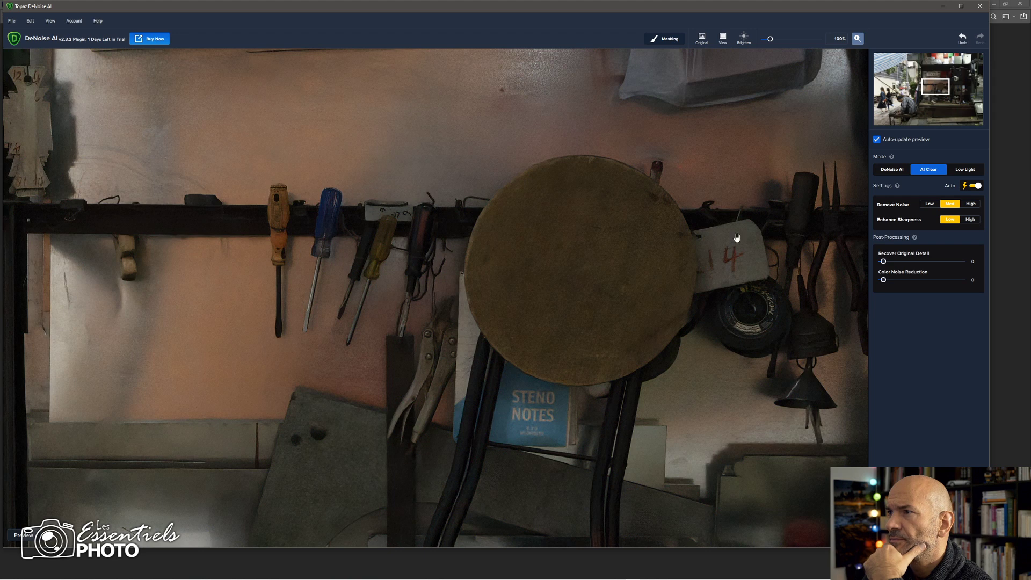
left_click(971, 204)
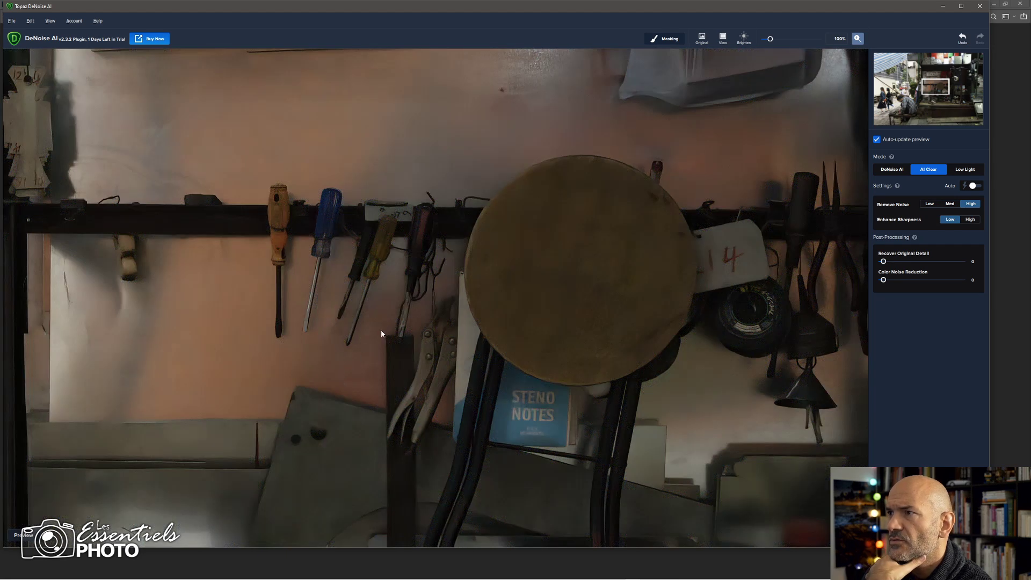
left_click(969, 219)
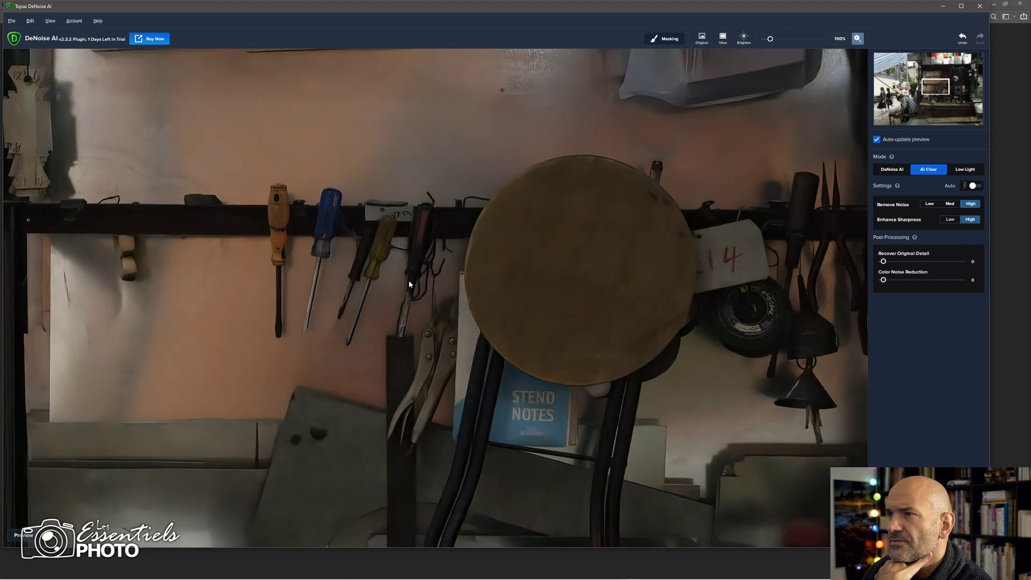
left_click_drag(413, 350, 340, 201)
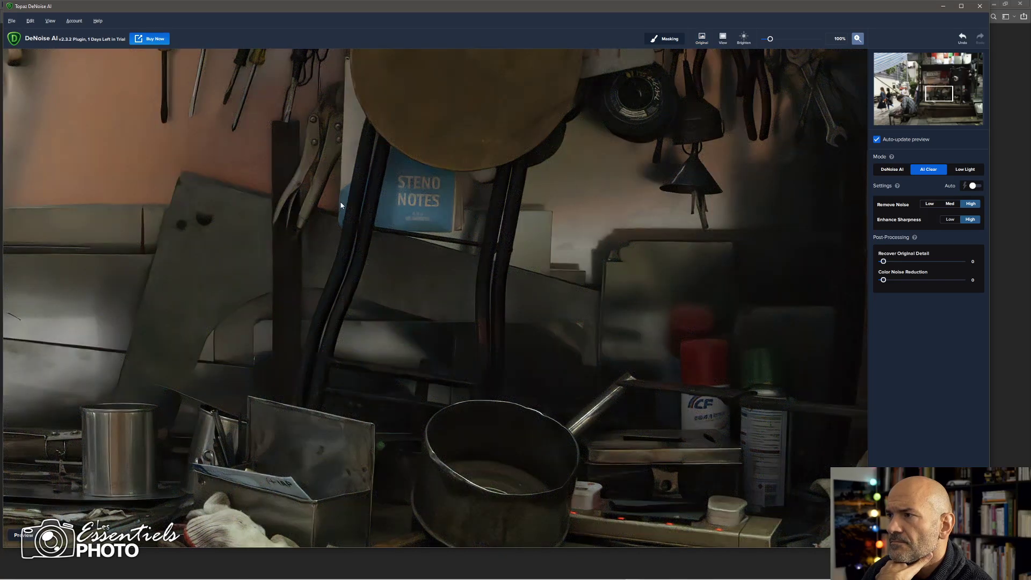
left_click_drag(306, 338, 343, 405)
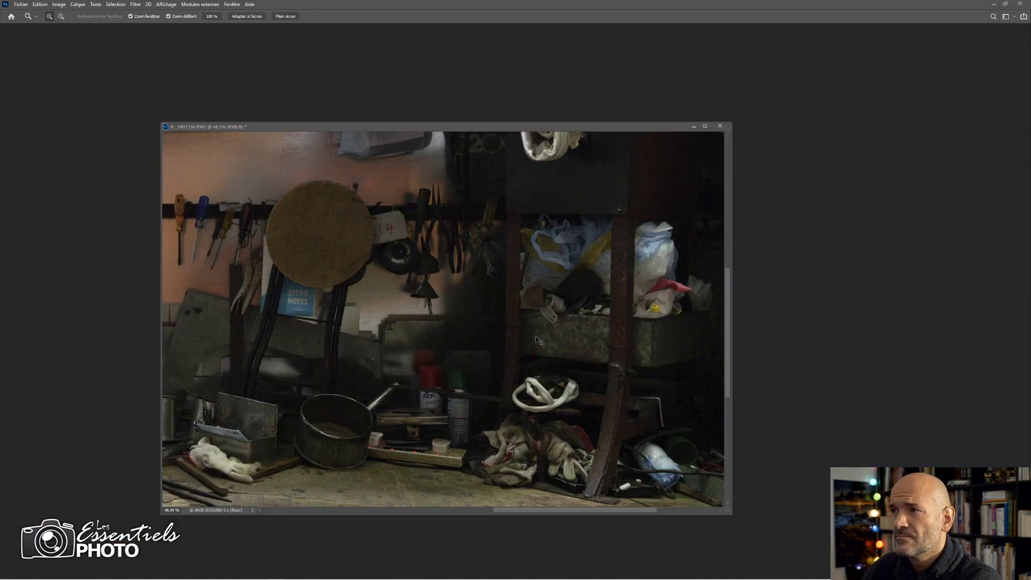
- Save the denoised workshop photo as the JPEG _1001350_TopazLabs and close it
left_click(498, 308)
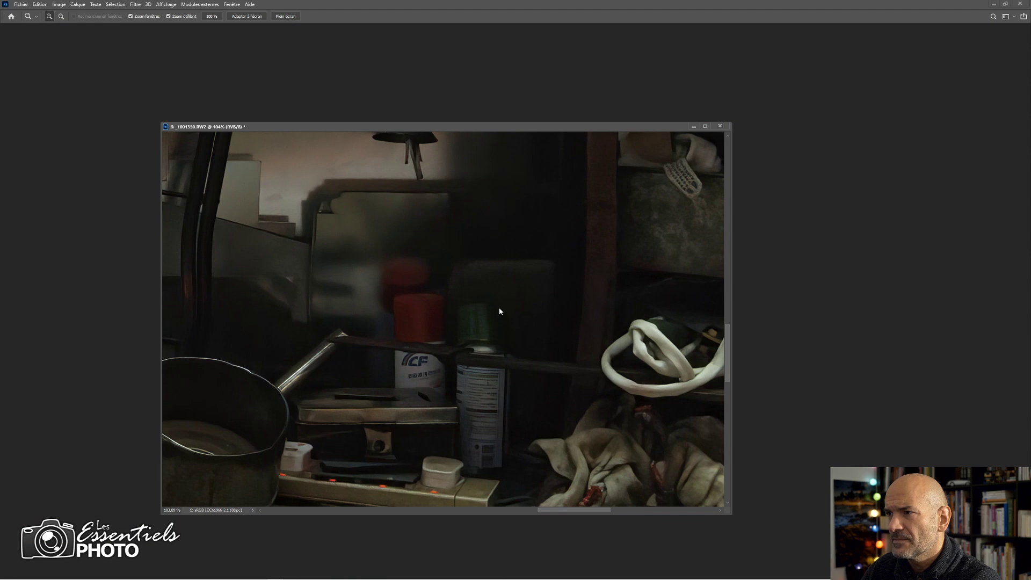
key("ctrl+shift+s")
type("_1001350_TopazLabs")
key("Return")
left_click(534, 197)
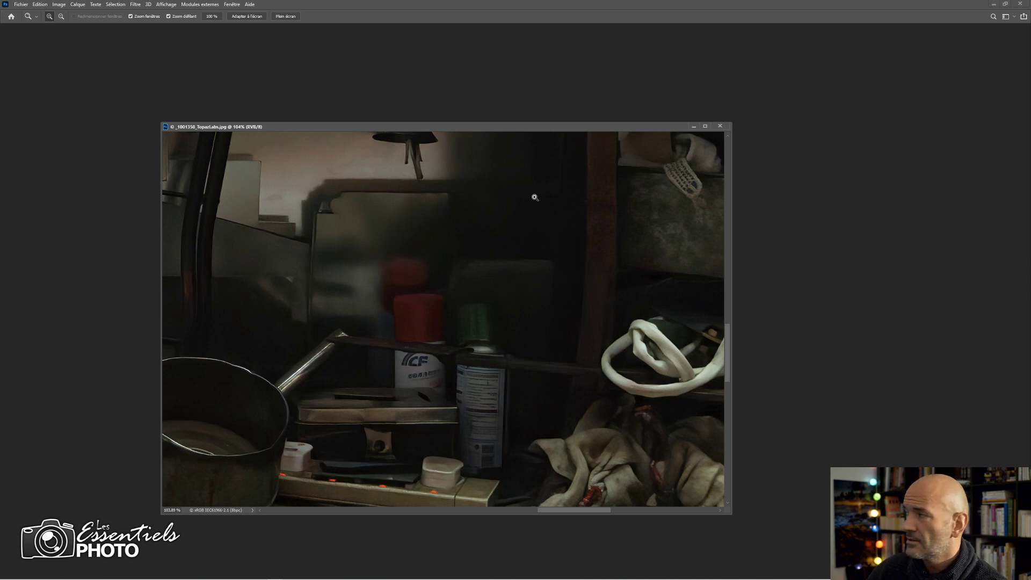
left_click(720, 127)
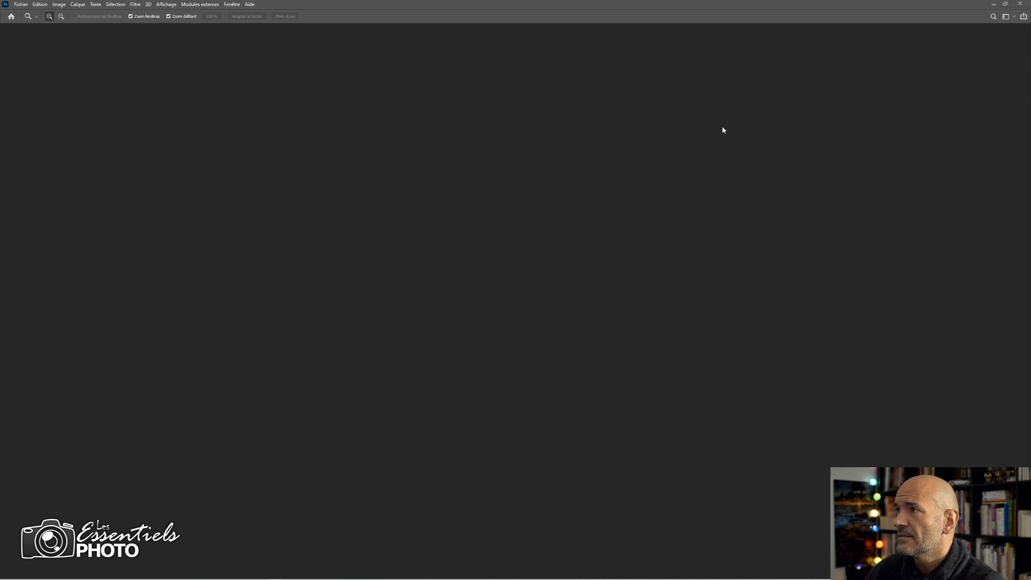
- Close Photoshop and review the harbour, temple and street workshop photos in Lightroom Classic
left_click(1020, 4)
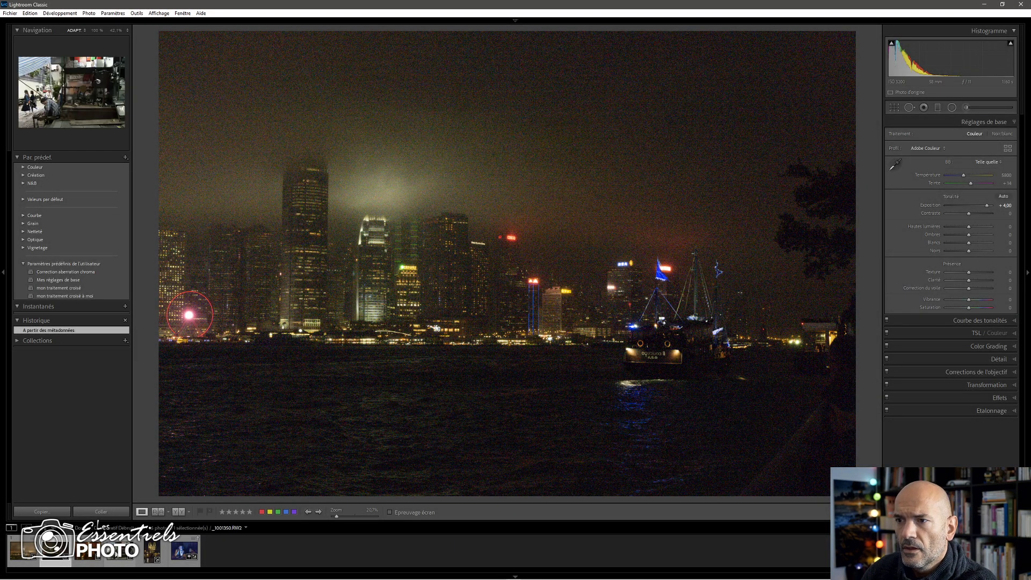
left_click(116, 556)
left_click(14, 554)
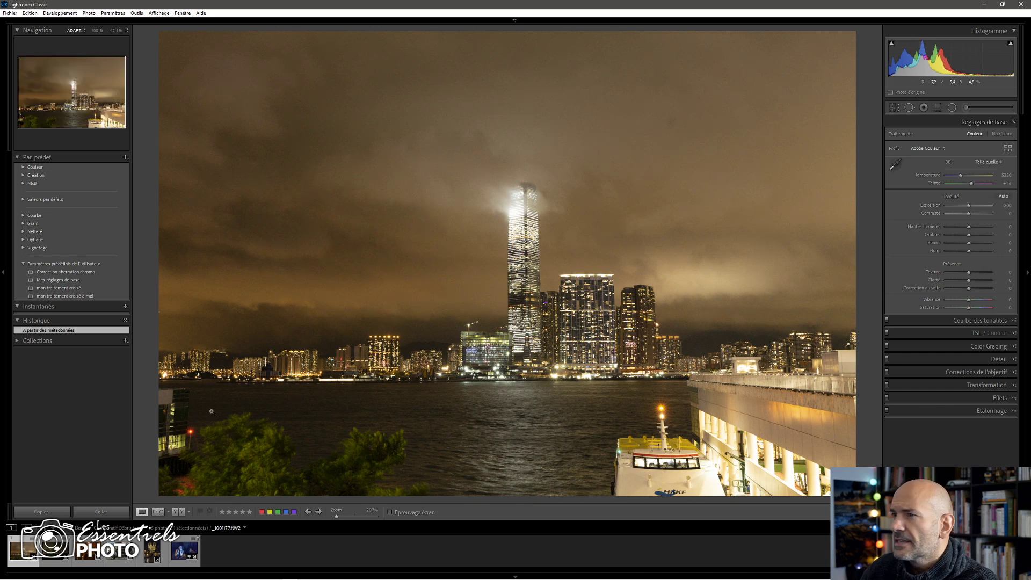
left_click(55, 550)
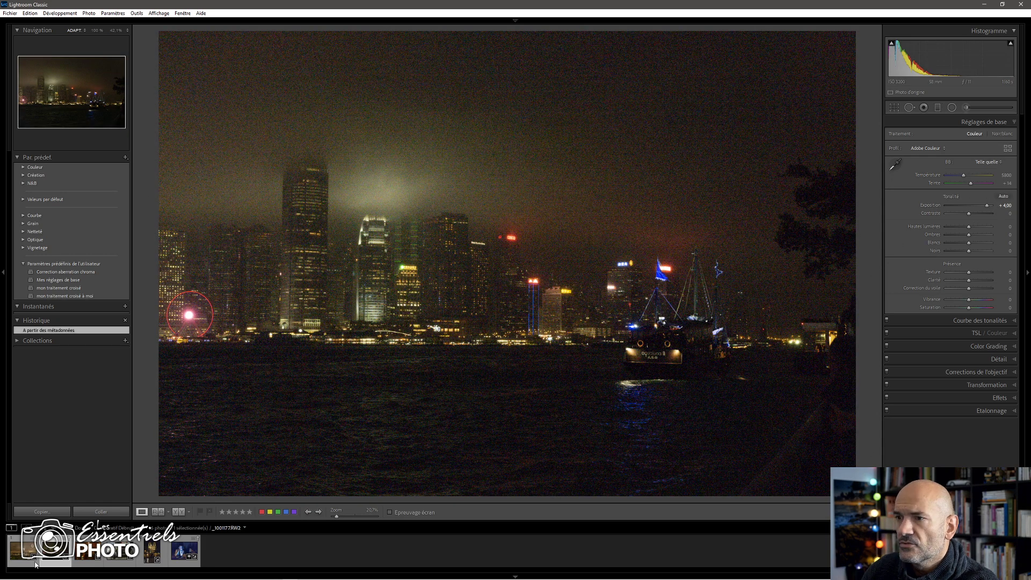
left_click(90, 553)
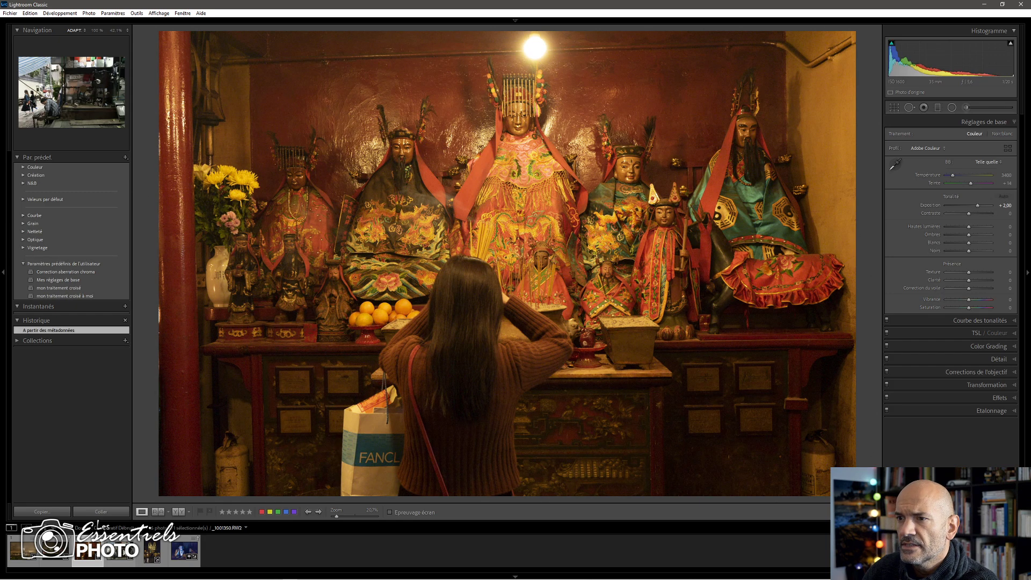
left_click(120, 550)
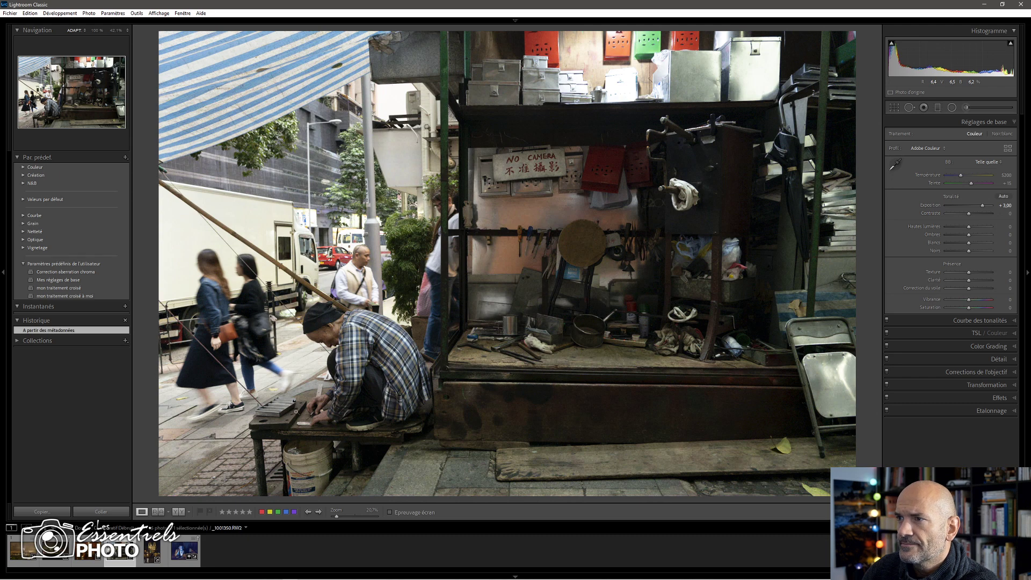
left_click(25, 546)
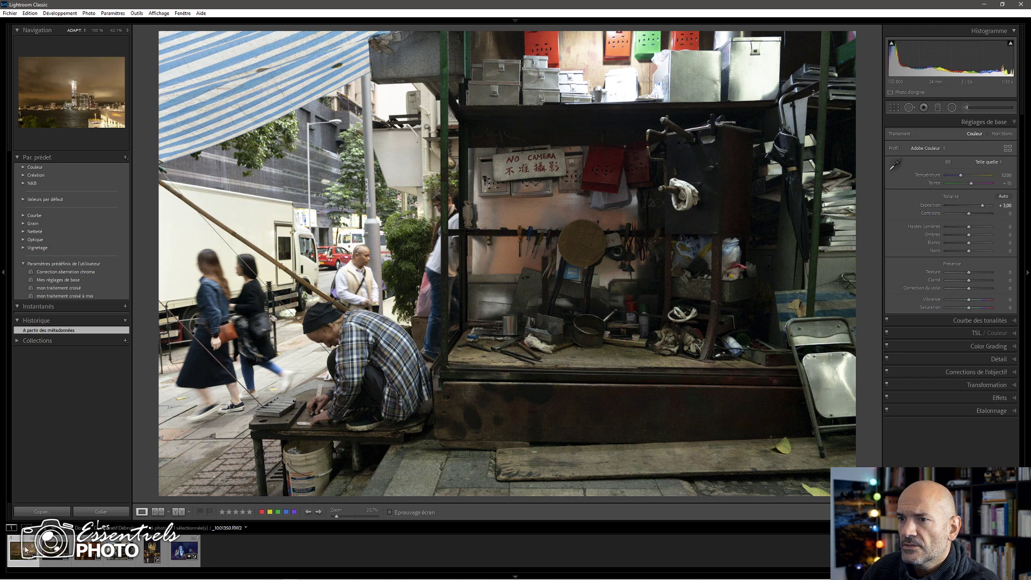
- Set the street workshop photo's luminance noise reduction to 68 and its colour noise reduction to 25, judging the shelf at 100%
left_click(549, 300)
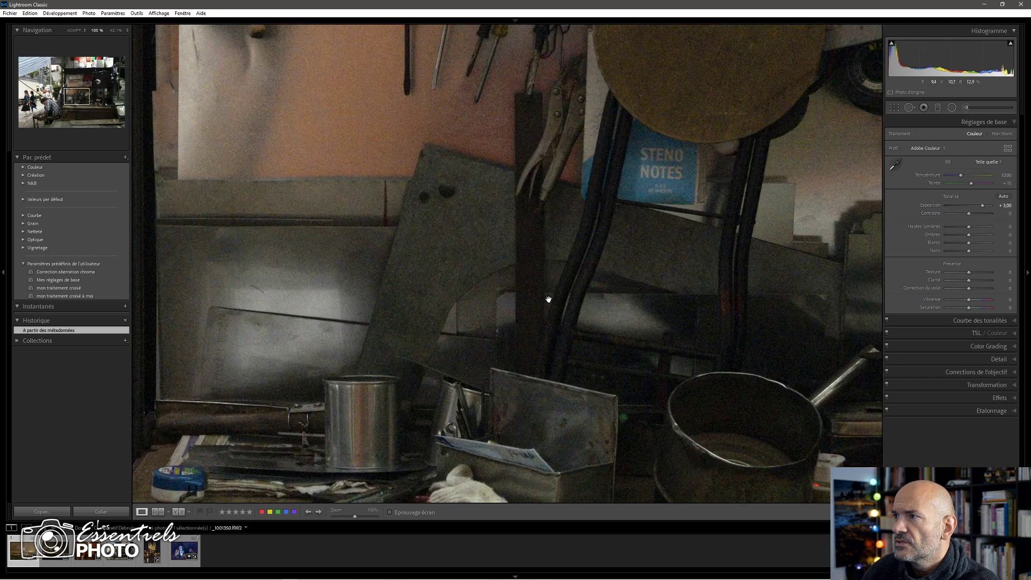
left_click_drag(552, 311, 467, 257)
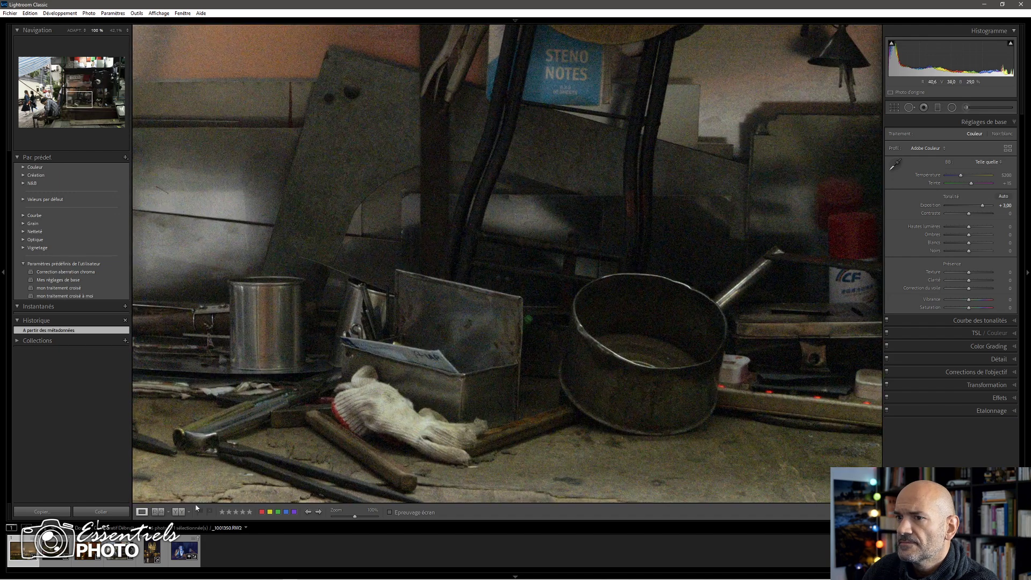
left_click(120, 550)
left_click(931, 360)
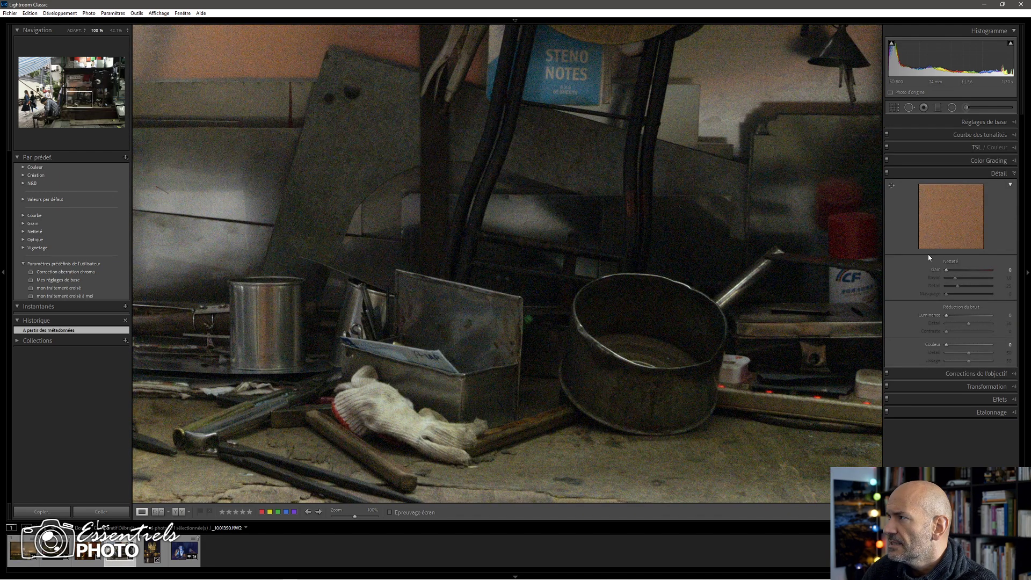
left_click(964, 316)
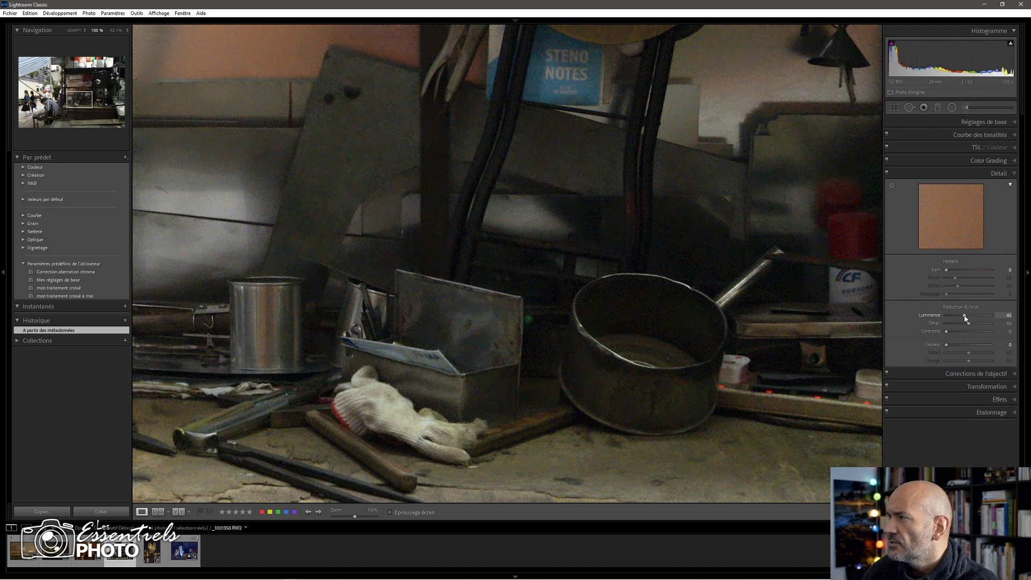
left_click(957, 345)
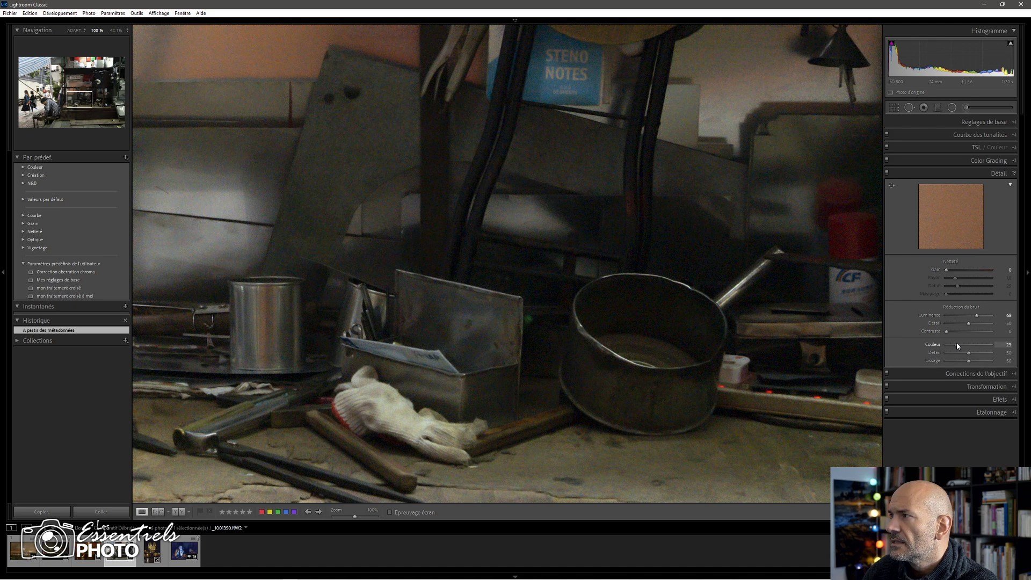
- Reset the luminance noise reduction for comparison, raise it to 85 and check the effect around the saucepan
double_click(977, 316)
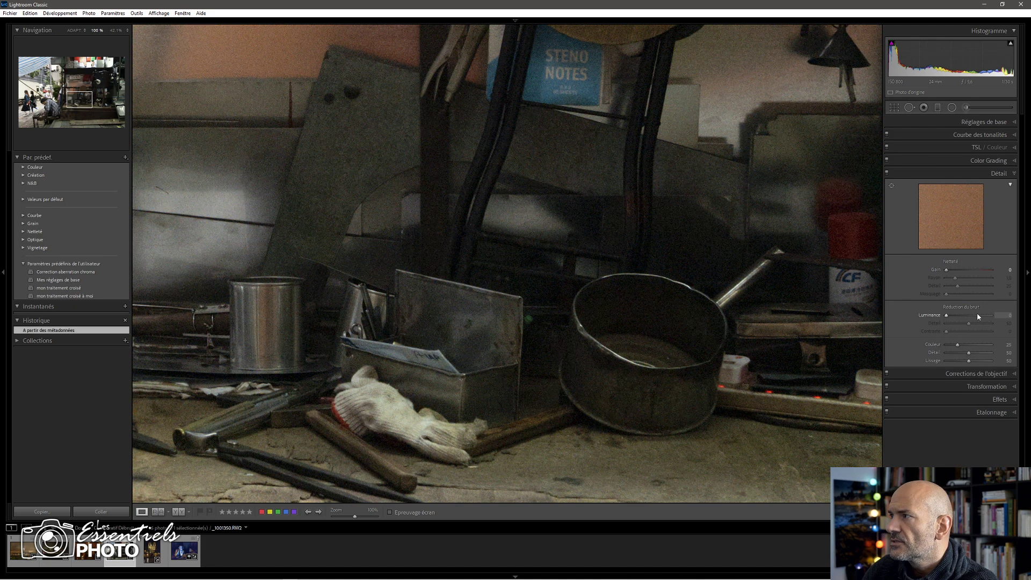
left_click_drag(972, 317, 984, 316)
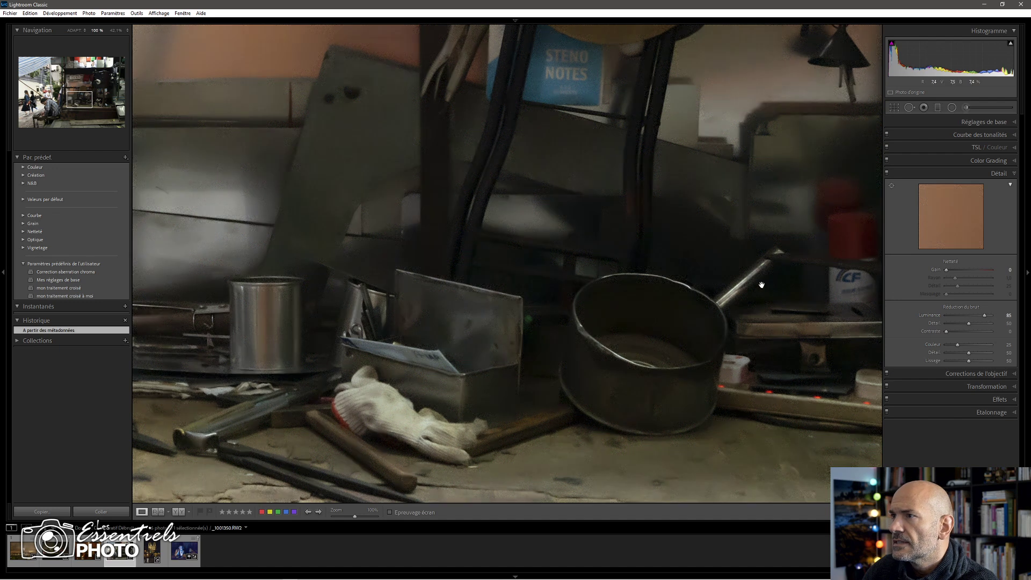
left_click_drag(709, 294, 610, 335)
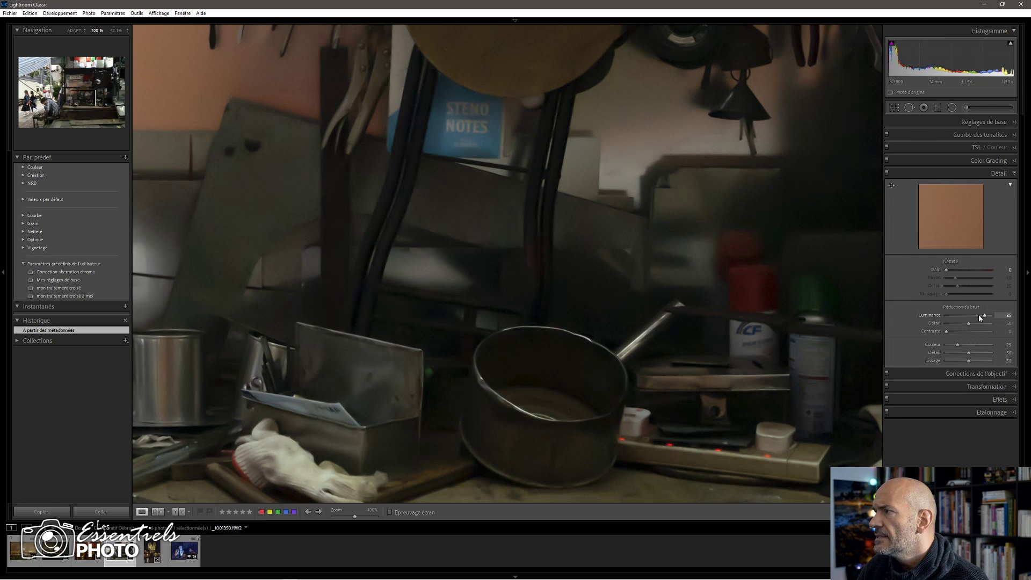
- Set the sharpening amount to 40, and the noise reduction to luminance 85 with luminance detail 87
left_click(960, 272)
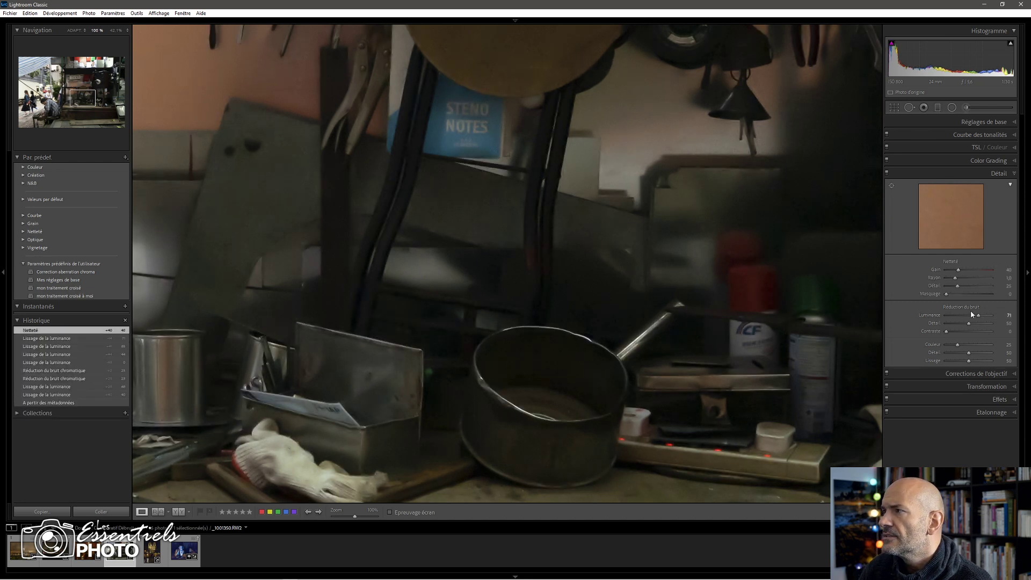
left_click(977, 324)
left_click(985, 316)
left_click(986, 323)
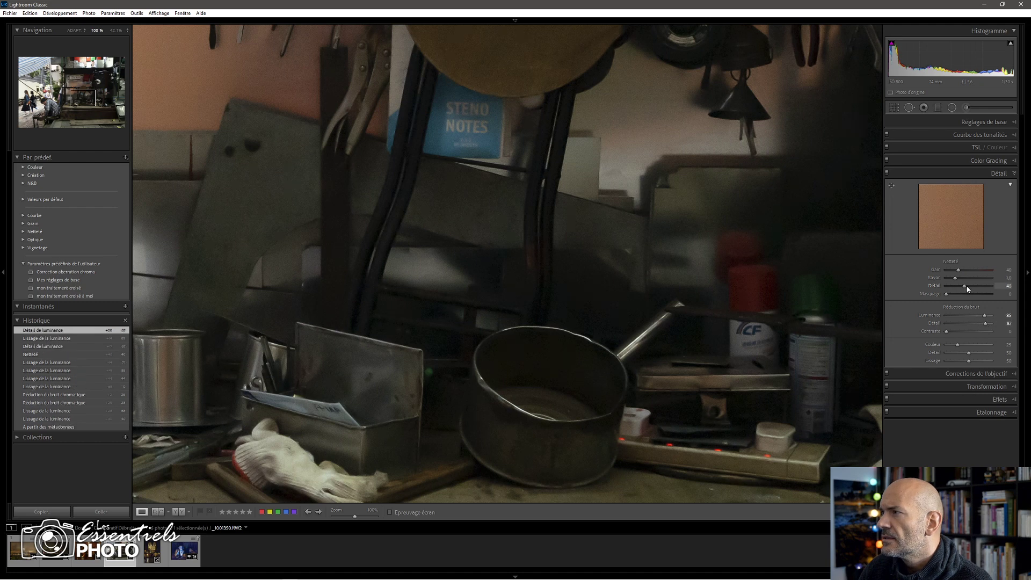
- Set the sharpening detail to 39 and its masking to 69, checking the glove, tools and saucepan
left_click(965, 286)
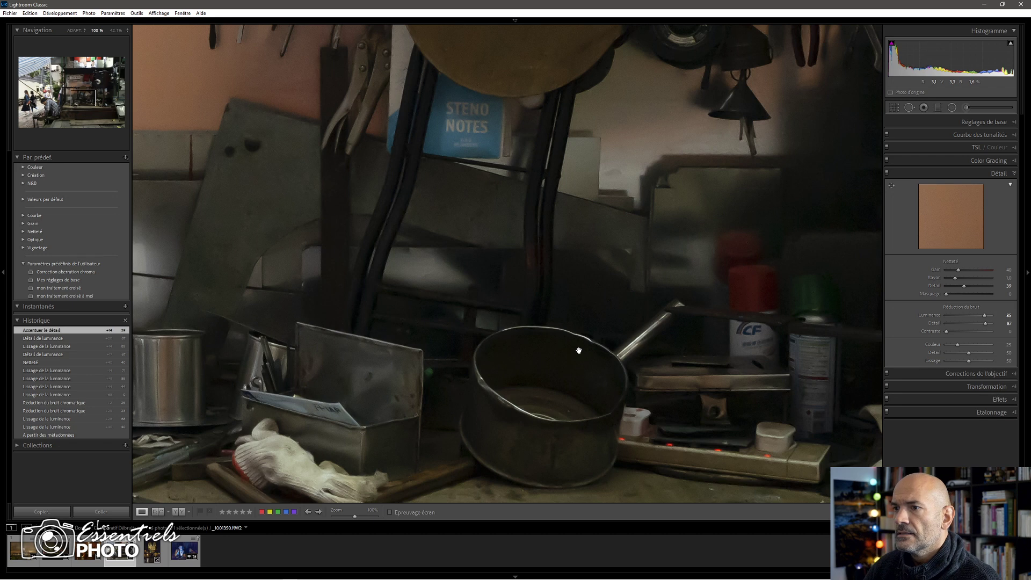
left_click_drag(432, 299, 594, 244)
scroll(513, 226, "down", 5)
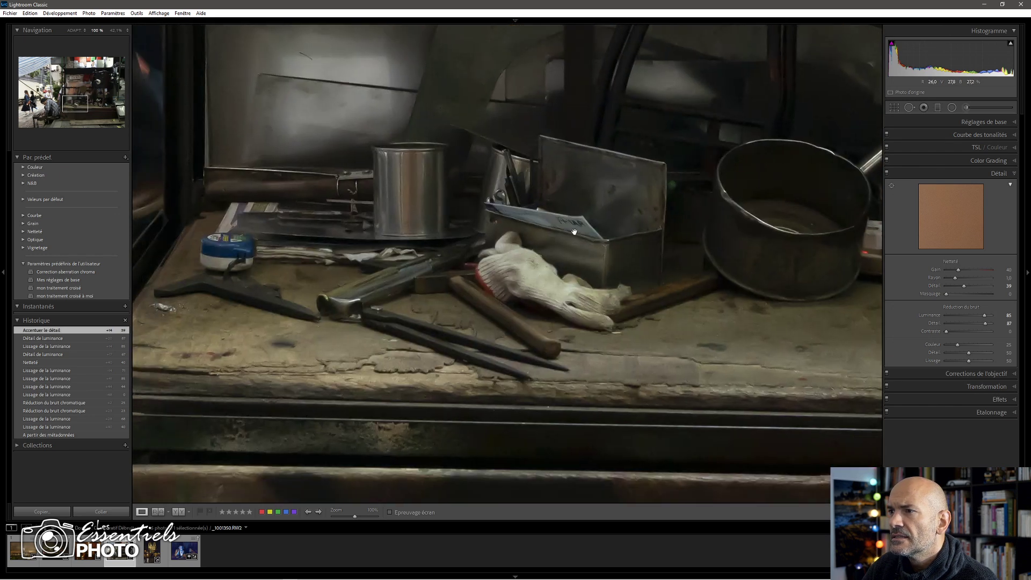
left_click_drag(574, 231, 504, 253)
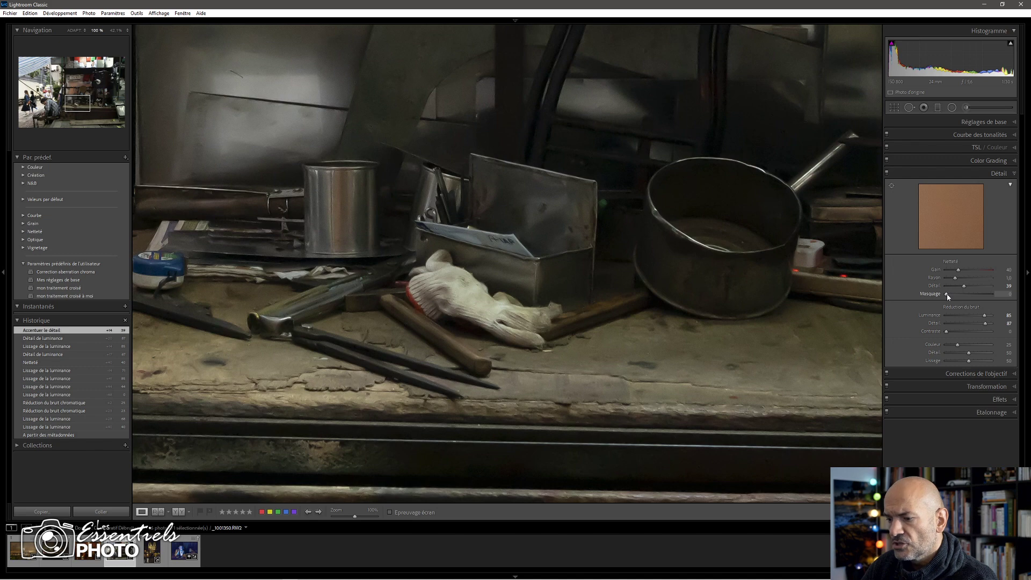
left_click_drag(946, 294, 978, 294)
left_click_drag(775, 205, 578, 306)
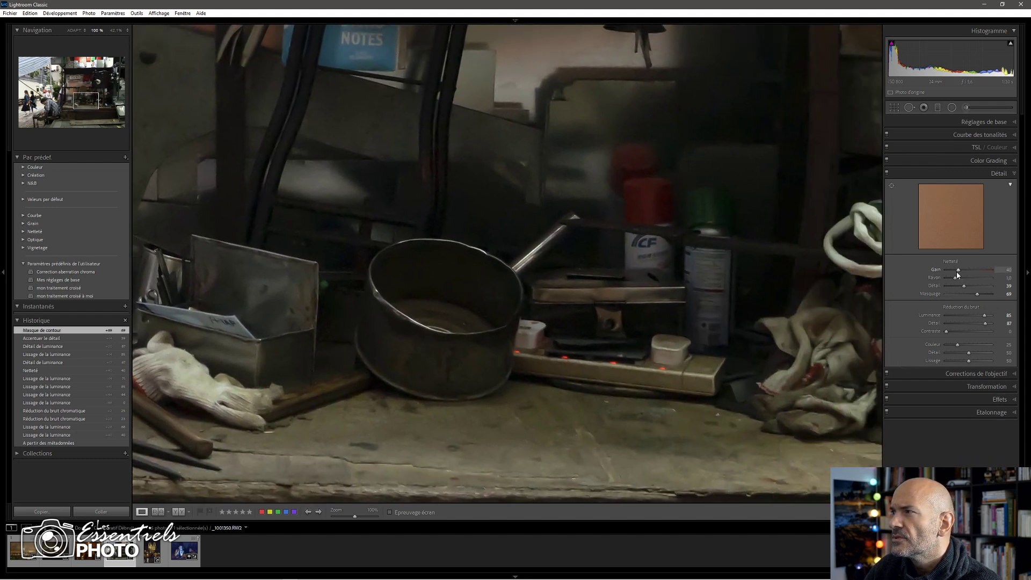
- Raise the workshop photo's luminance noise reduction to 93 and check the tools and saucepan at 100%
left_click_drag(648, 227, 595, 442)
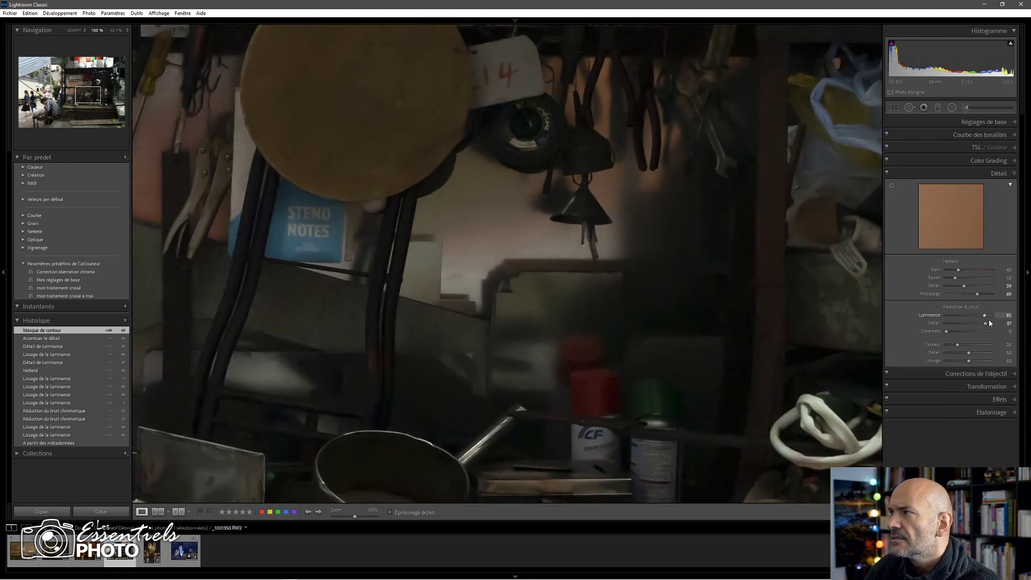
left_click_drag(986, 317, 989, 318)
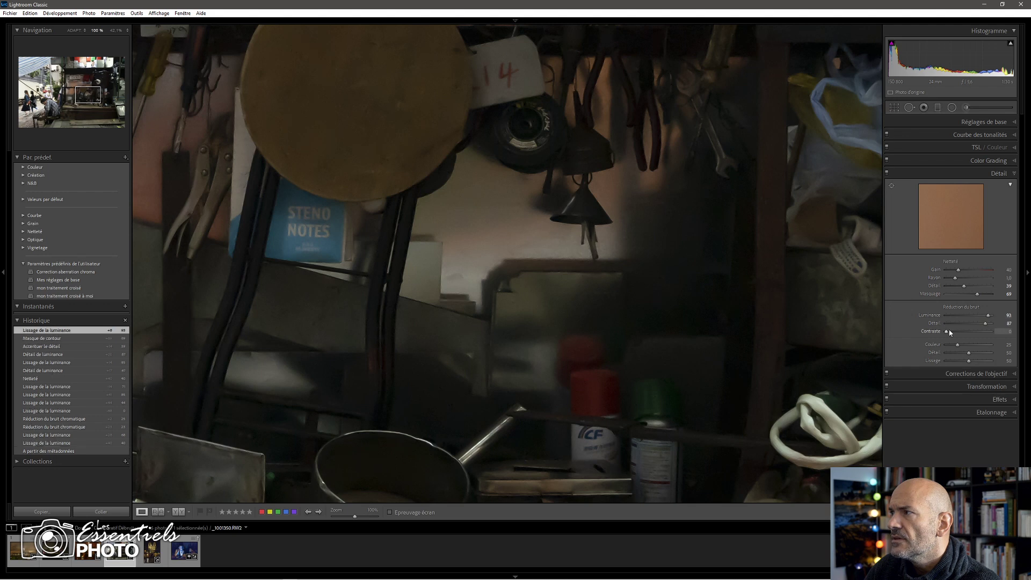
left_click_drag(515, 331, 775, 192)
left_click_drag(545, 384, 591, 298)
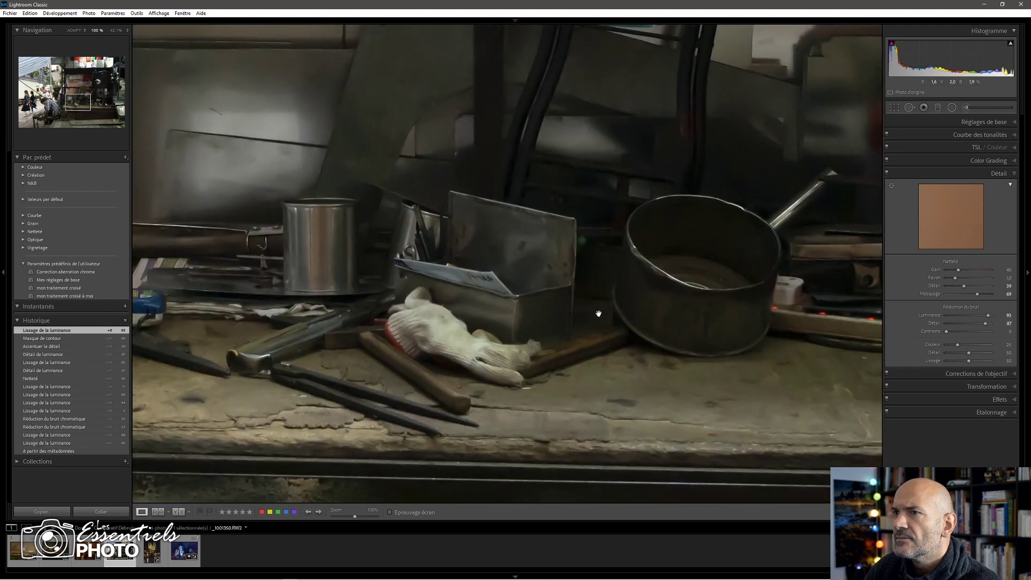
- Open the temple altar photo and set both its luminance and colour noise reduction to 25
left_click(88, 551)
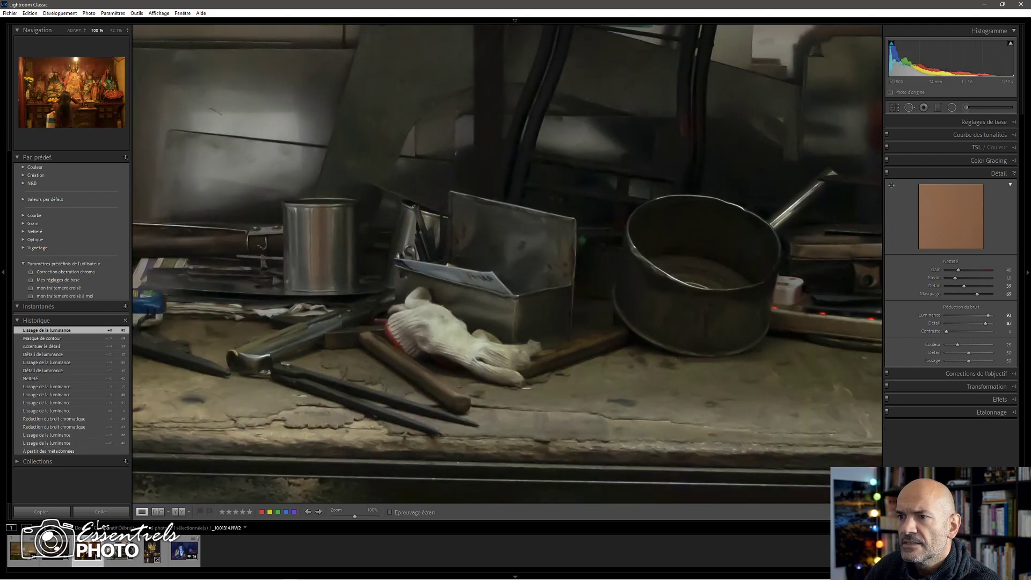
left_click_drag(590, 314, 545, 294)
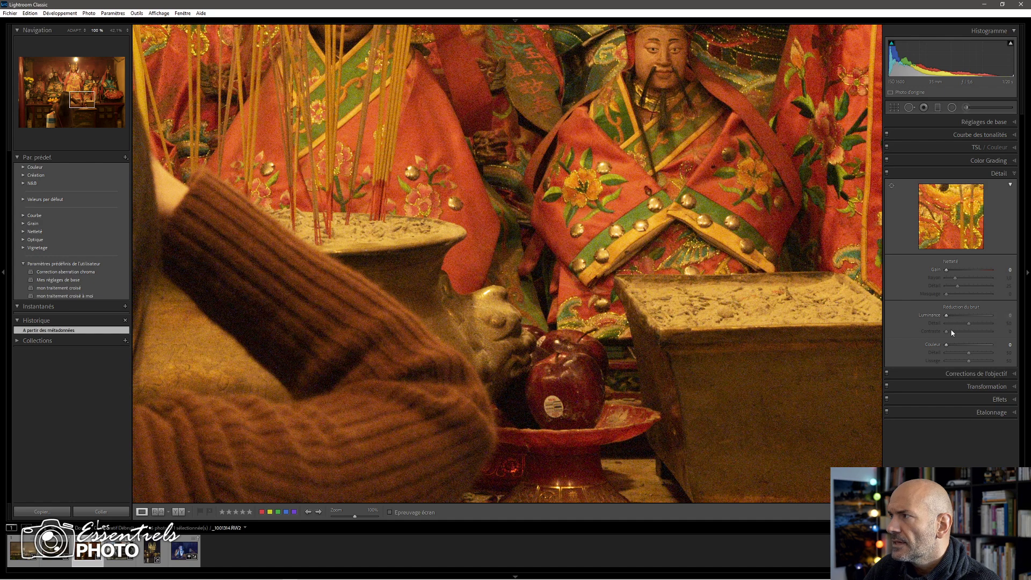
left_click(958, 345)
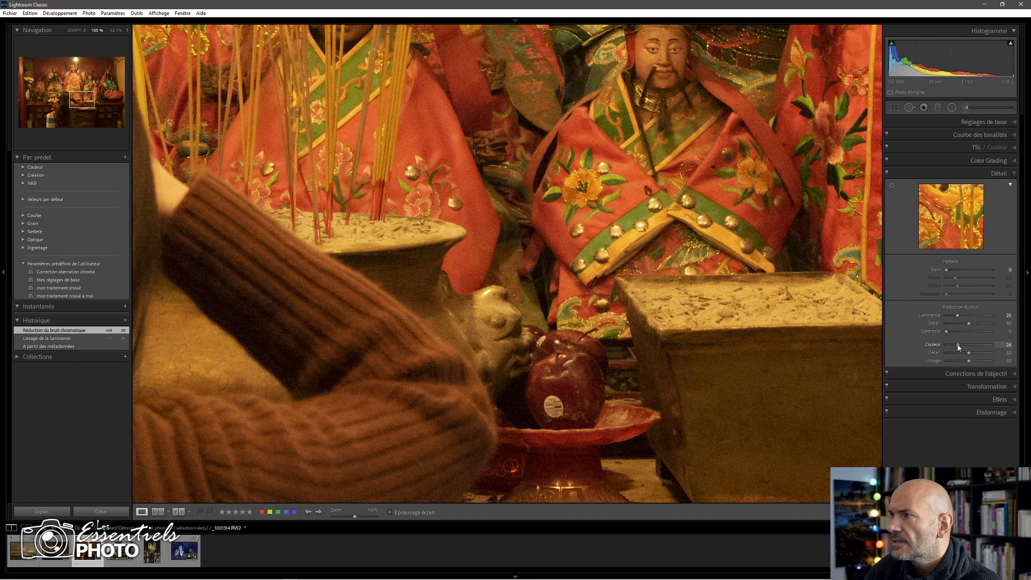
left_click(958, 347)
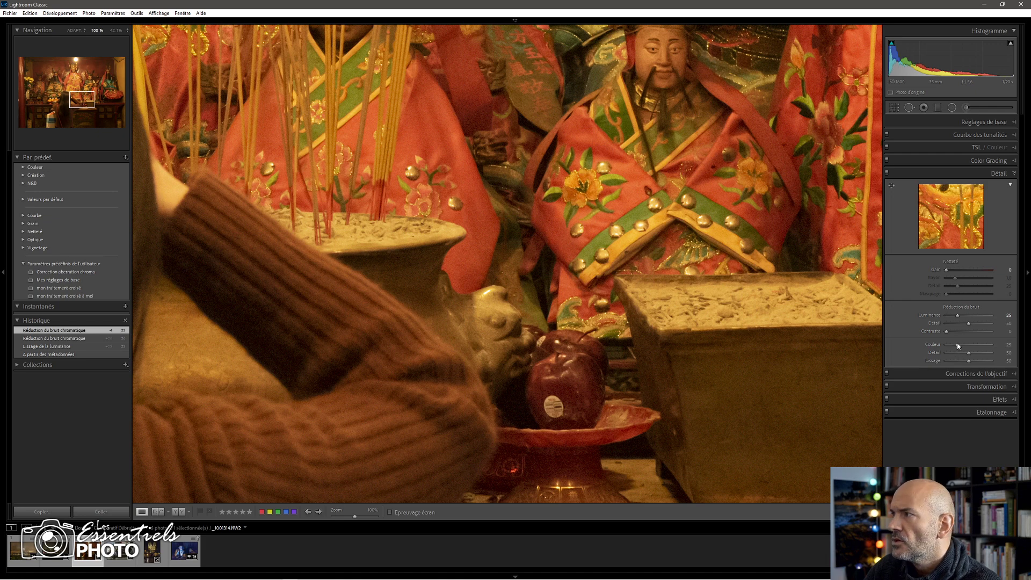
- Set the altar photo's luminance noise reduction to 45 and its luminance detail to 71
left_click(962, 316)
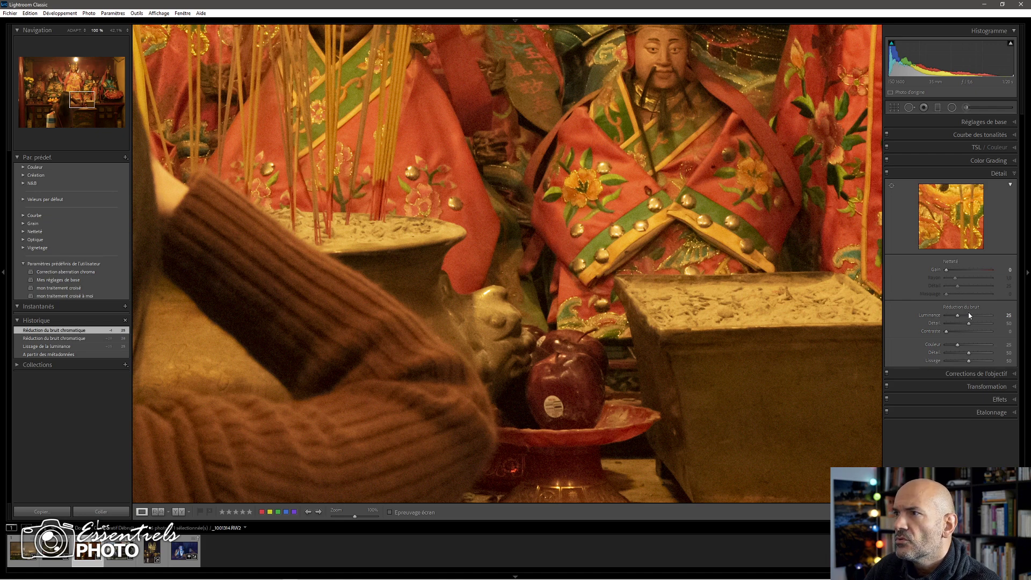
left_click_drag(674, 300, 688, 277)
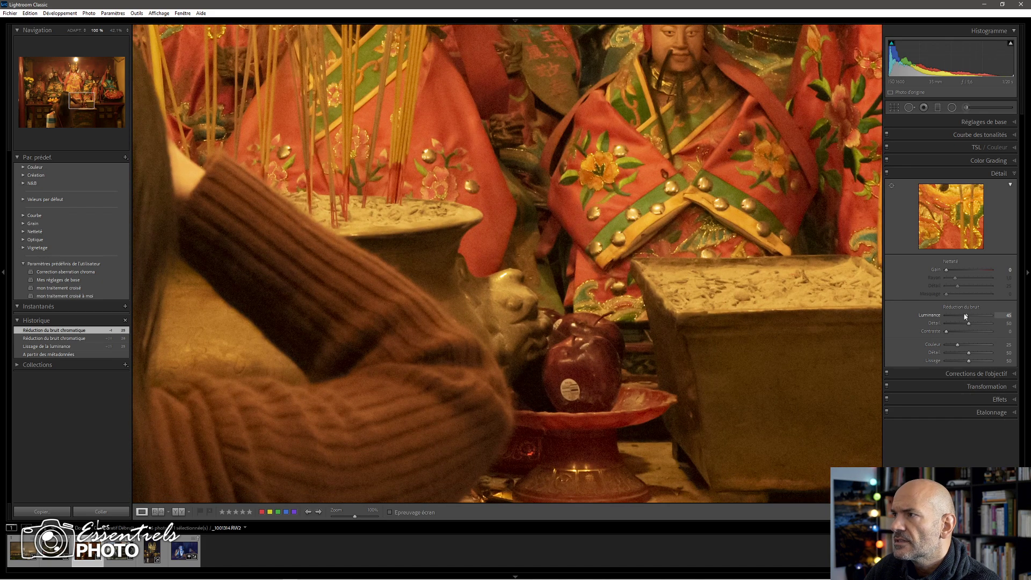
left_click_drag(581, 314, 549, 237)
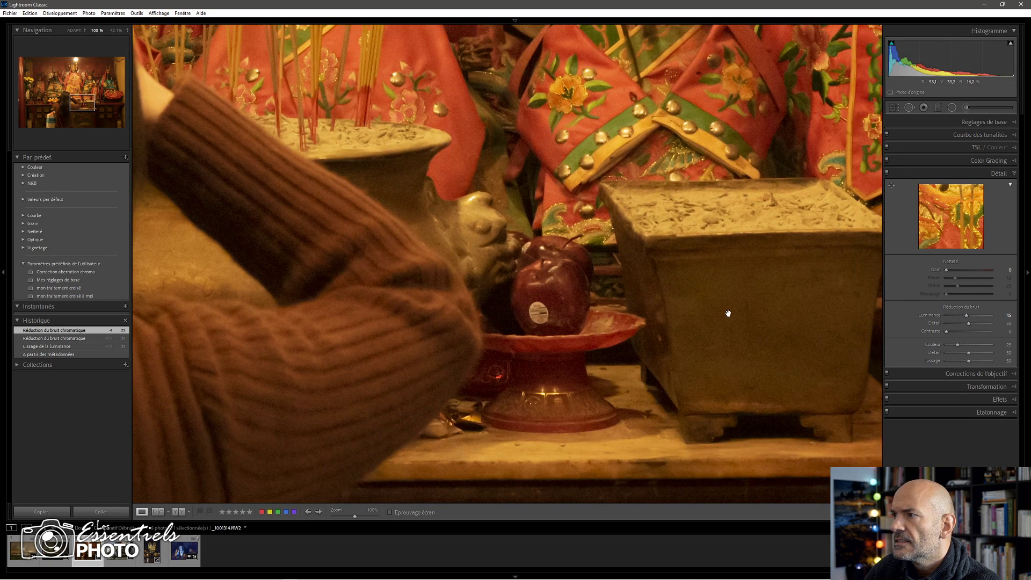
left_click_drag(968, 323, 981, 324)
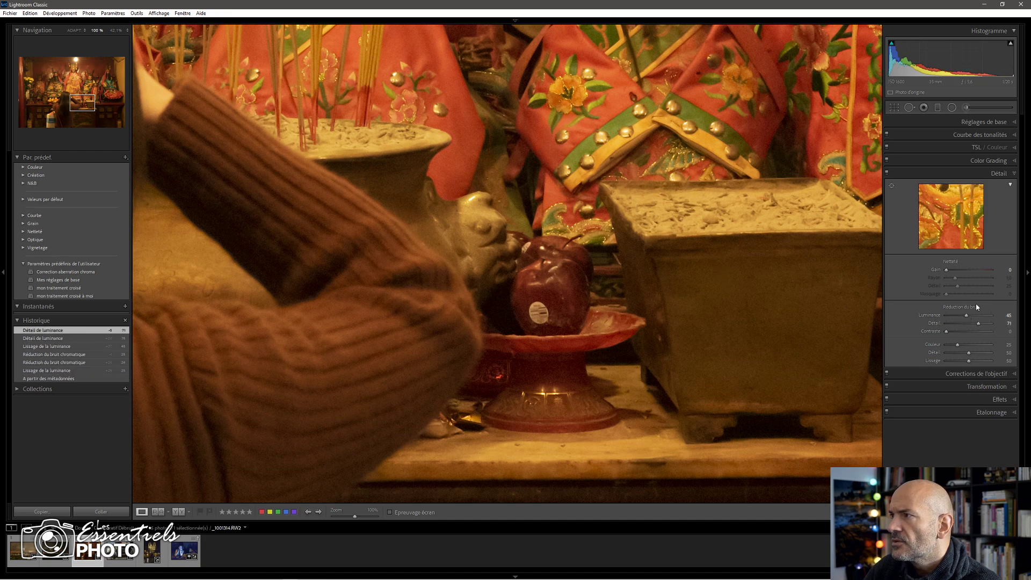
- Raise the luminance noise reduction to 82 and compare the statues with and without the detail corrections
left_click(978, 316)
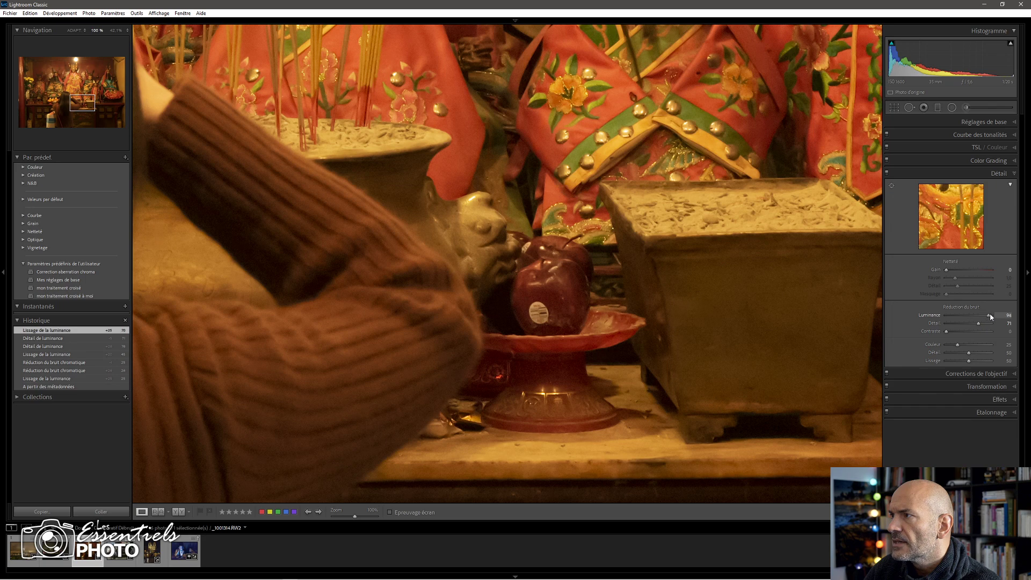
left_click_drag(773, 326, 581, 492)
left_click_drag(641, 338, 569, 398)
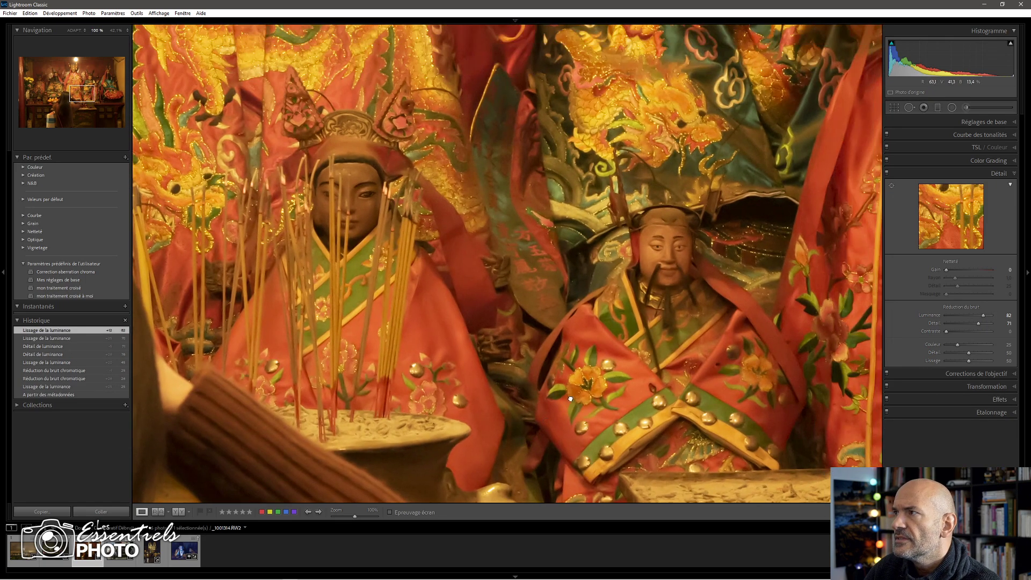
left_click(886, 173)
left_click(886, 173)
left_click_drag(634, 226, 595, 197)
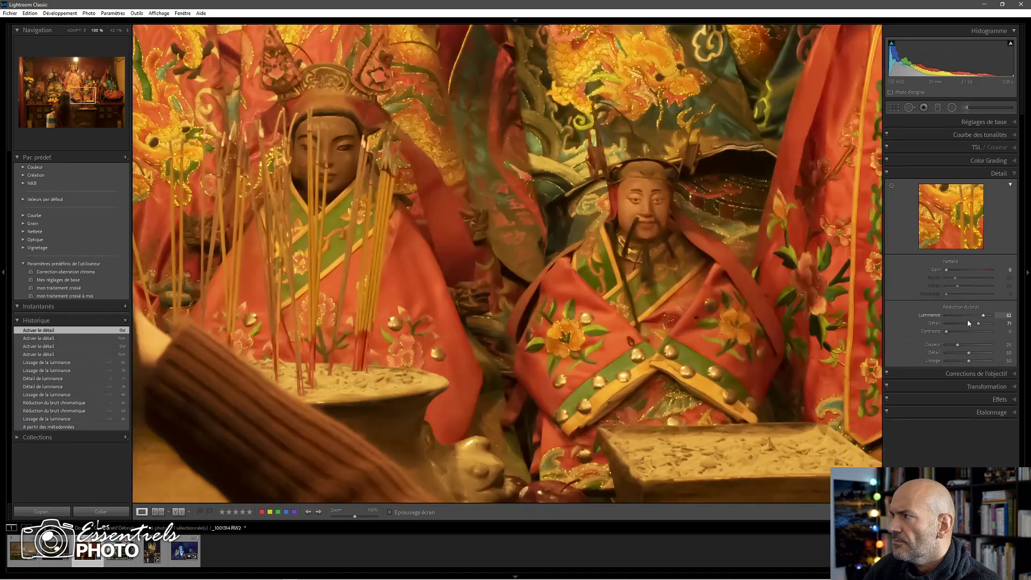
- Set the luminance noise reduction to 80 with contrast 1, and the sharpening amount to 39 with masking 50
left_click_drag(629, 444, 612, 123)
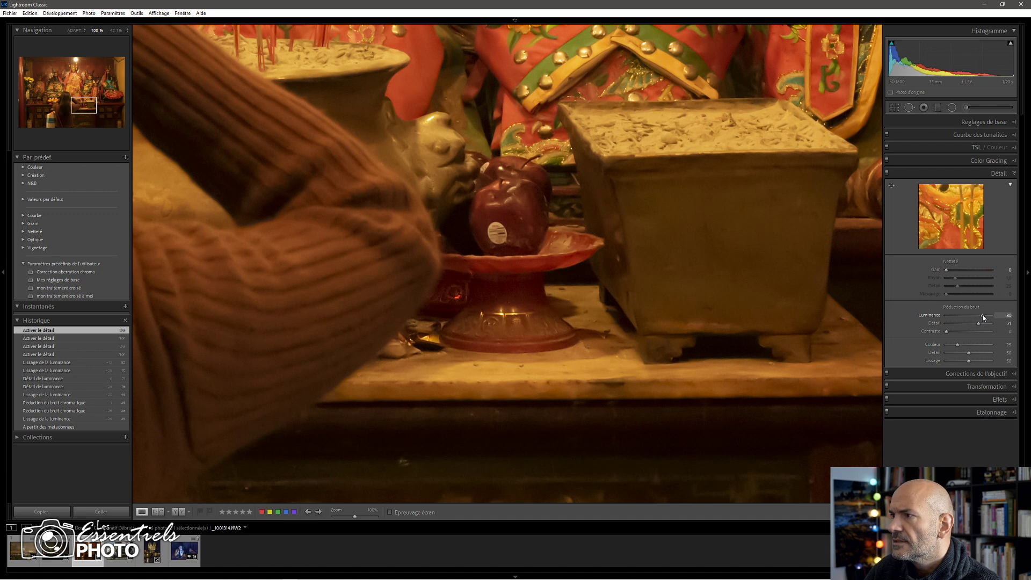
left_click_drag(946, 331, 946, 331)
left_click(957, 269)
left_click_drag(946, 293, 974, 297)
left_click_drag(664, 329, 644, 387)
left_click_drag(751, 395, 790, 292)
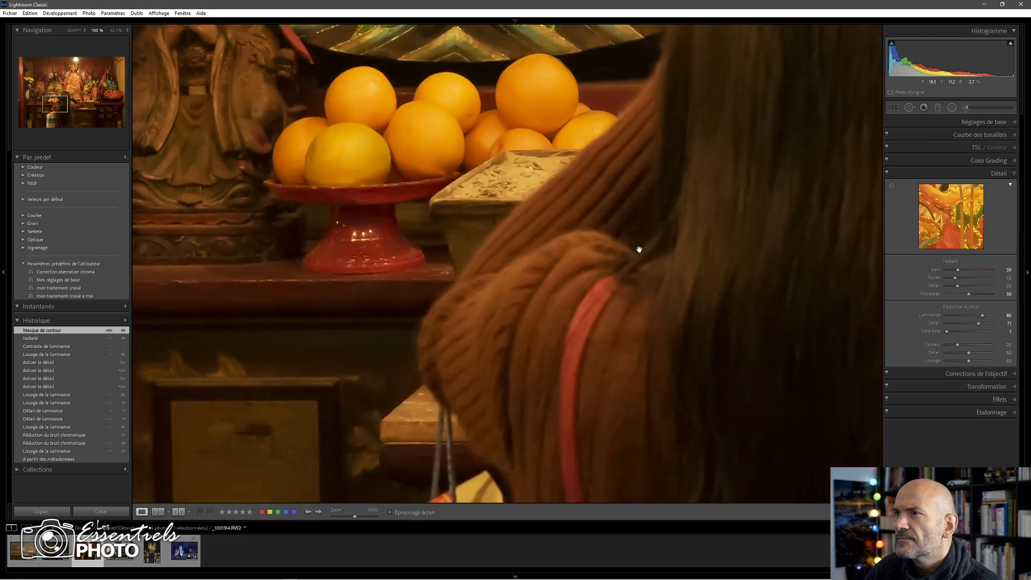
left_click_drag(672, 257, 691, 343)
- Open the foggy night skyline photo and set its colour noise reduction to 25 and luminance noise reduction to 87
key("Left")
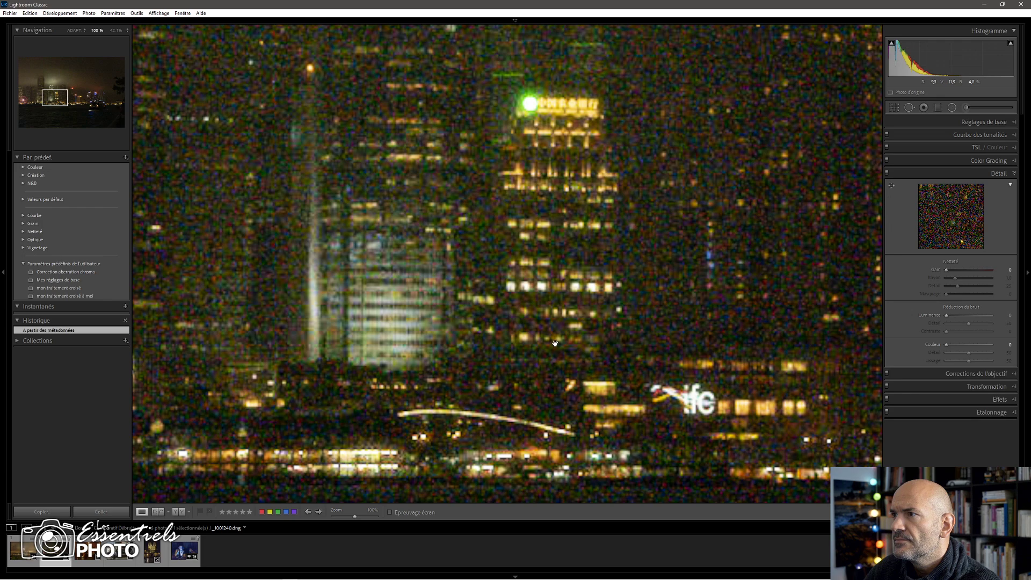
left_click_drag(502, 316, 447, 430)
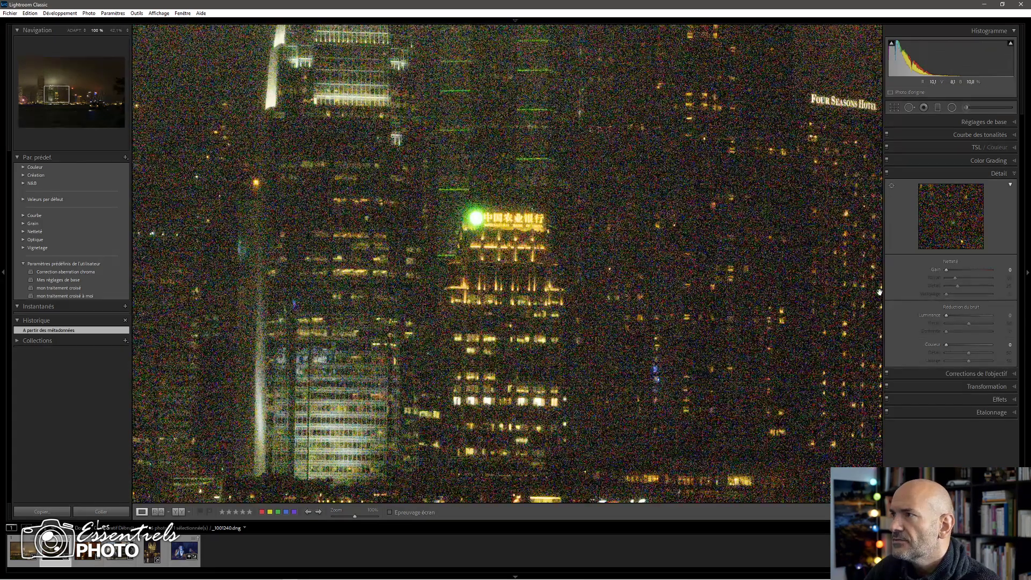
double_click(946, 347)
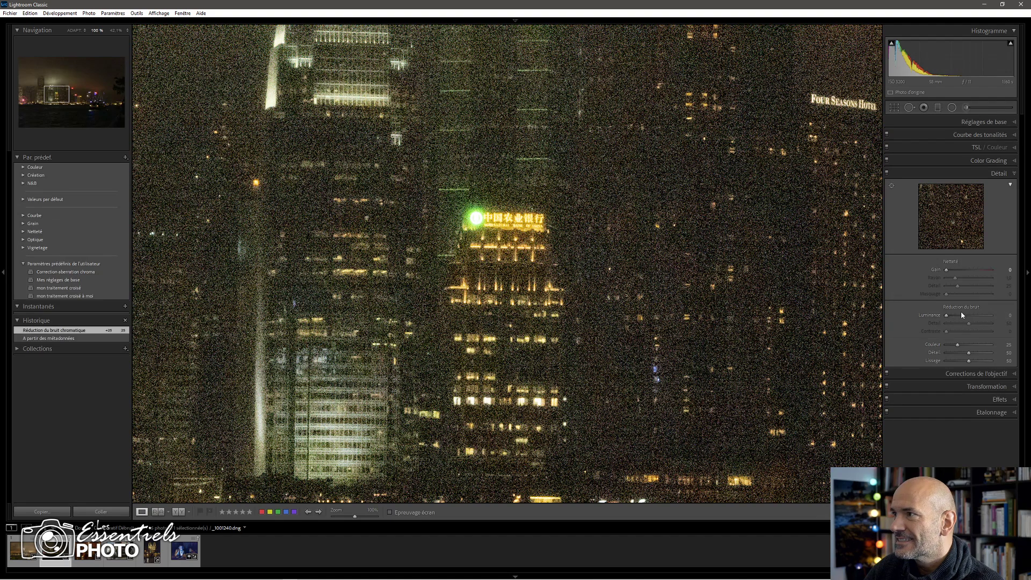
left_click_drag(962, 314, 985, 315)
double_click(990, 316)
left_click(978, 314)
- Set the skyline photo's sharpening amount to 24 and its luminance detail to 79
left_click_drag(946, 269, 954, 270)
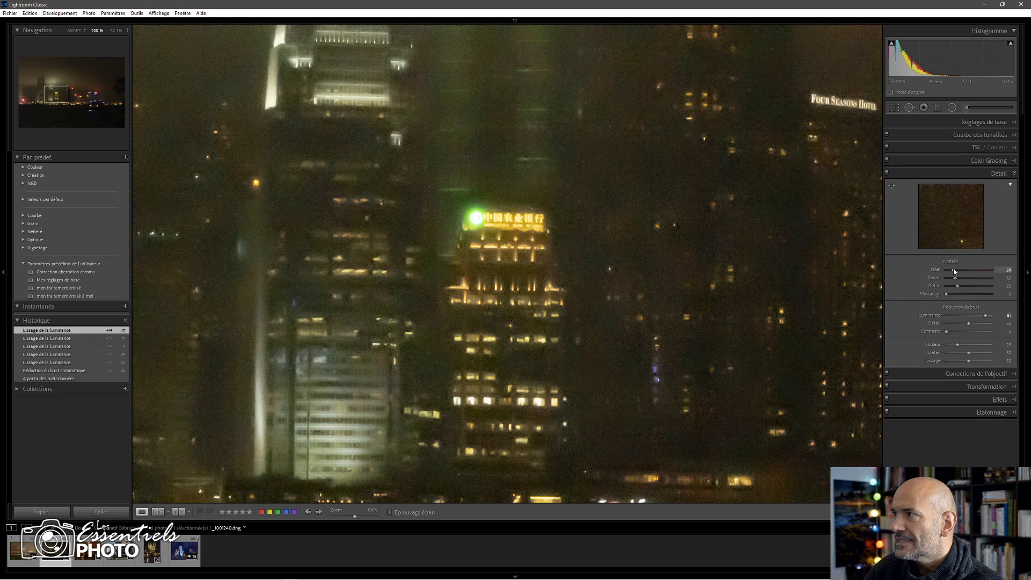
left_click(981, 323)
left_click_drag(611, 325, 477, 550)
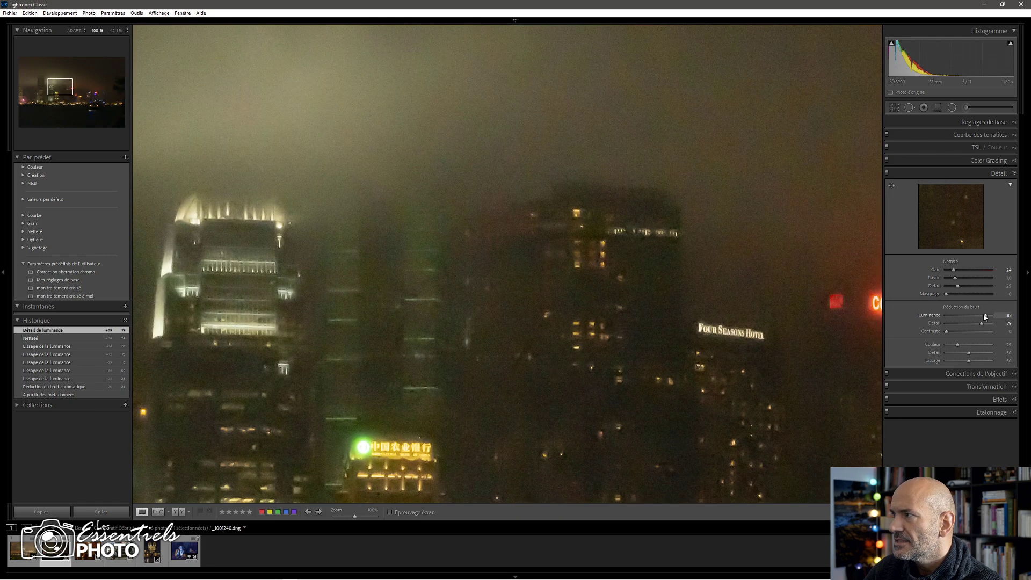
- Set the skyline photo's luminance noise reduction to 96 and its colour noise reduction to 38
left_click_drag(987, 315, 989, 315)
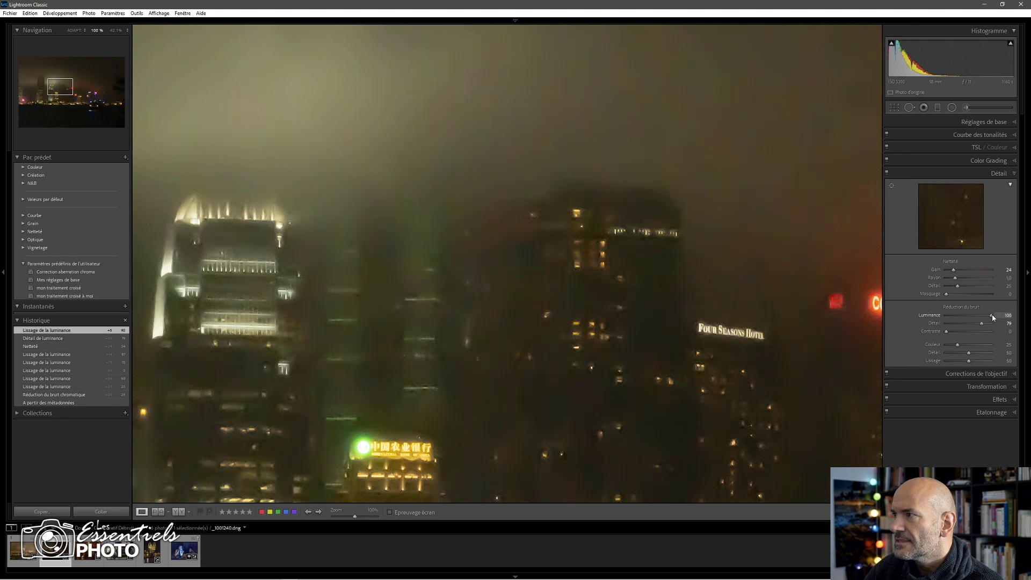
mouse_move(991, 314)
left_mouse_down()
mouse_move(975, 346)
mouse_move(964, 342)
mouse_move(989, 316)
left_mouse_up()
left_click_drag(410, 294, 597, 29)
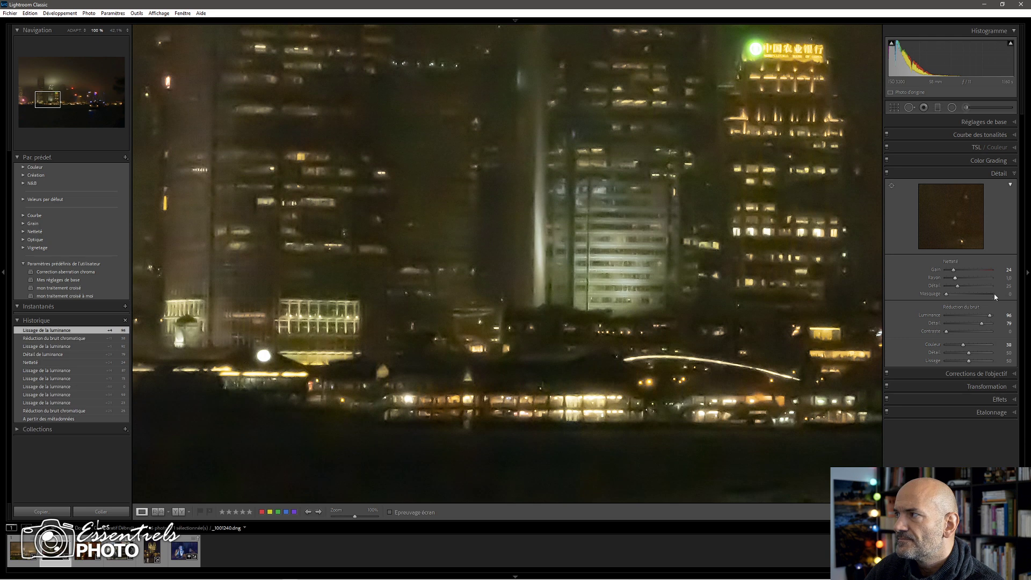
- Fine-tune the luminance noise reduction to 97 and inspect the foggy towers and the waterfront
left_click_drag(981, 314, 986, 316)
left_click_drag(595, 236, 576, 456)
left_click_drag(538, 207, 542, 294)
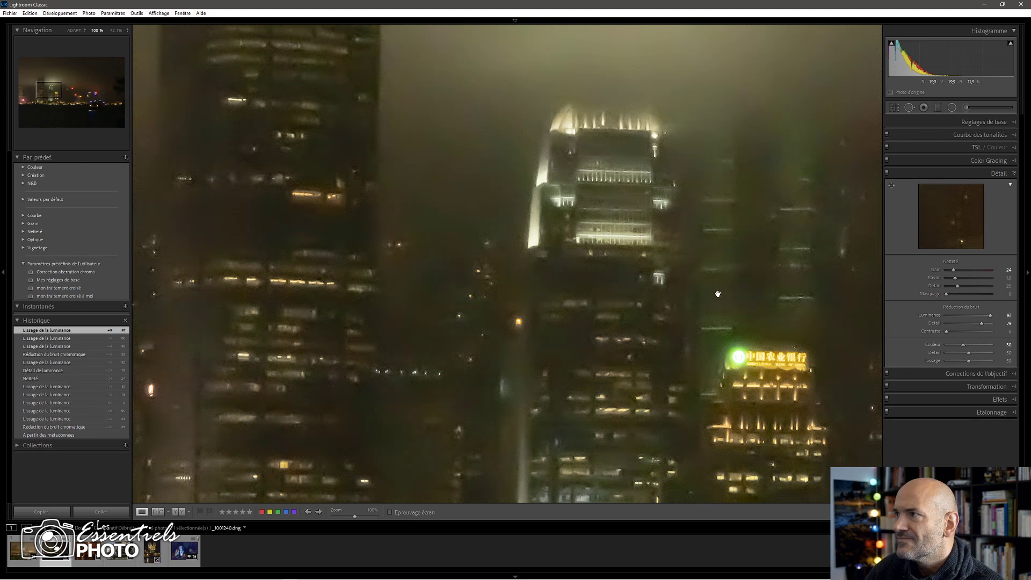
left_click_drag(692, 295, 579, 190)
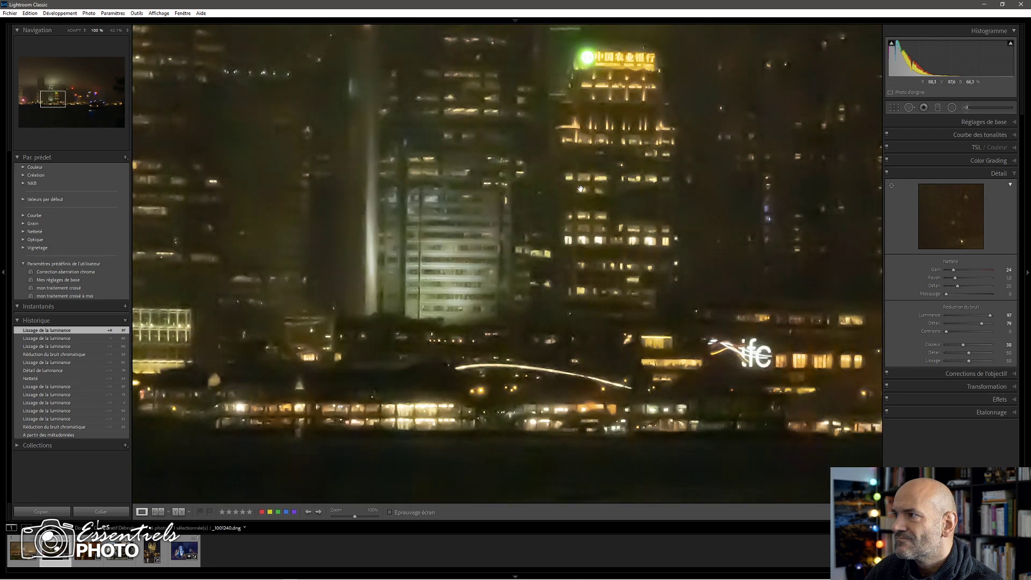
- Open the harbour photo with the lit skyscraper and set its colour noise reduction to 25 and luminance to 81
key("Left")
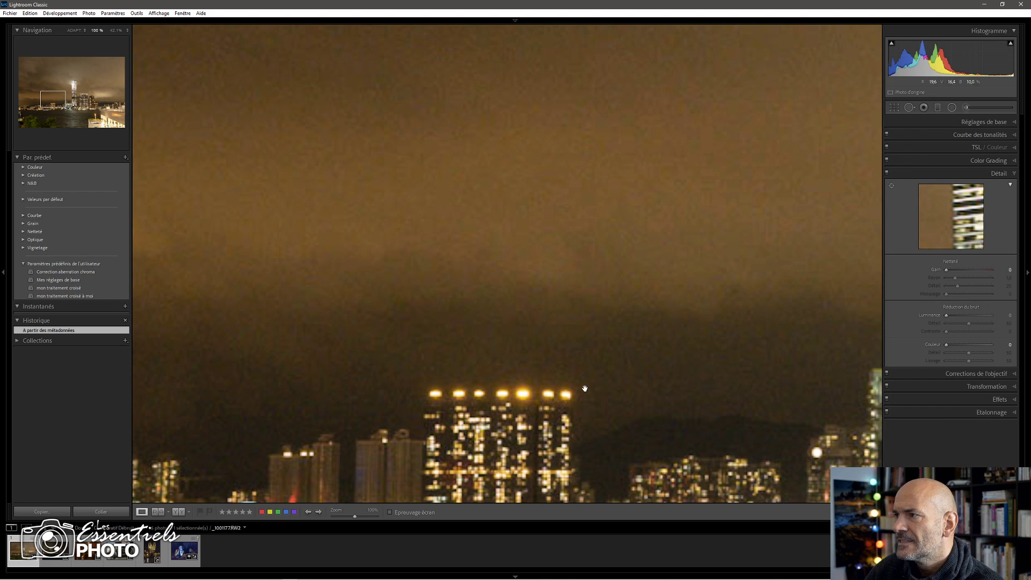
left_click_drag(556, 409, 454, 184)
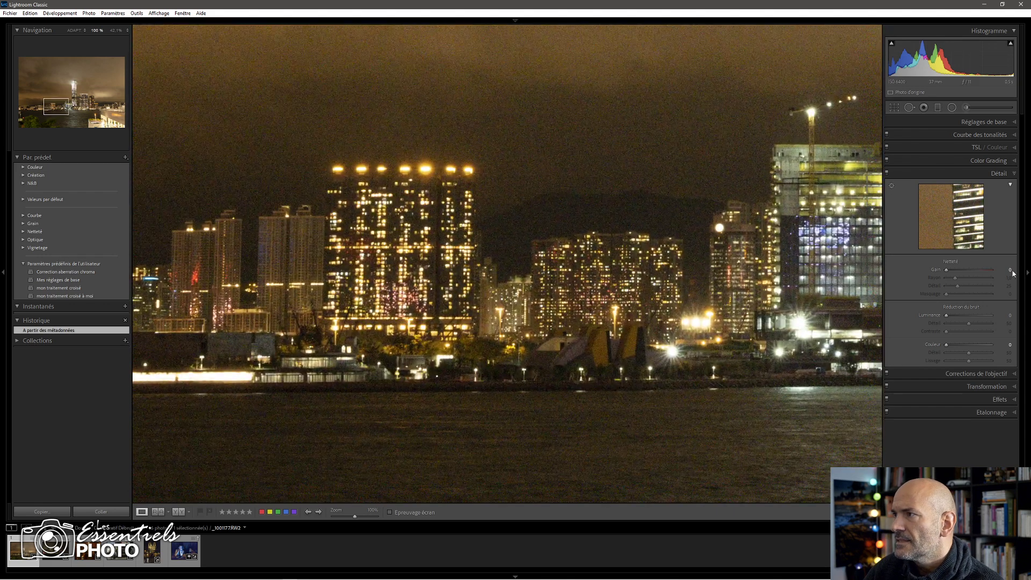
double_click(947, 345)
left_click_drag(948, 315, 984, 317)
left_click_drag(859, 107, 646, 191)
left_click_drag(825, 187, 789, 312)
- Set the harbour photo's sharpening amount to 42 and its masking to 53, checking the building edges
left_click(958, 269)
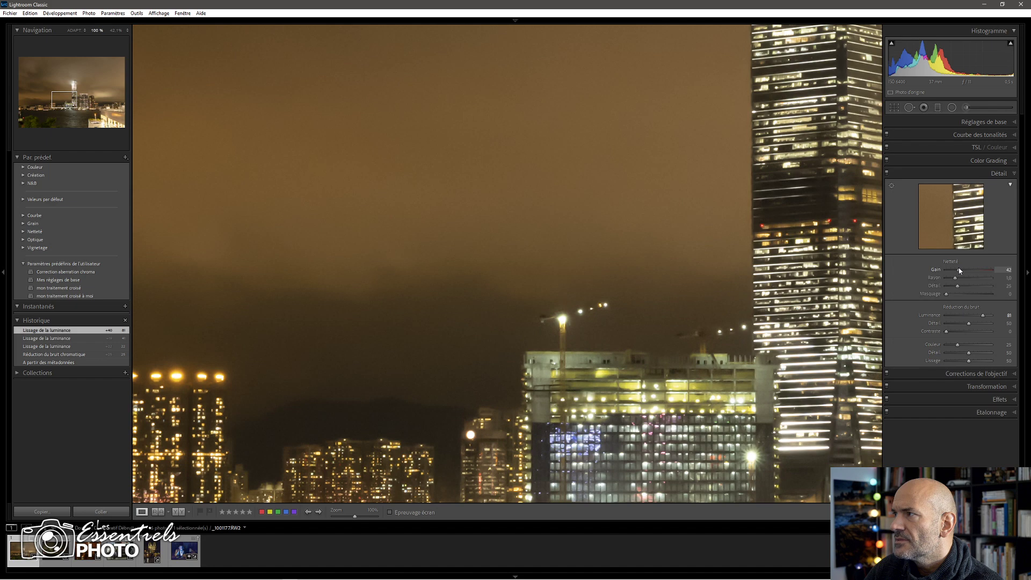
left_click_drag(751, 244, 590, 221)
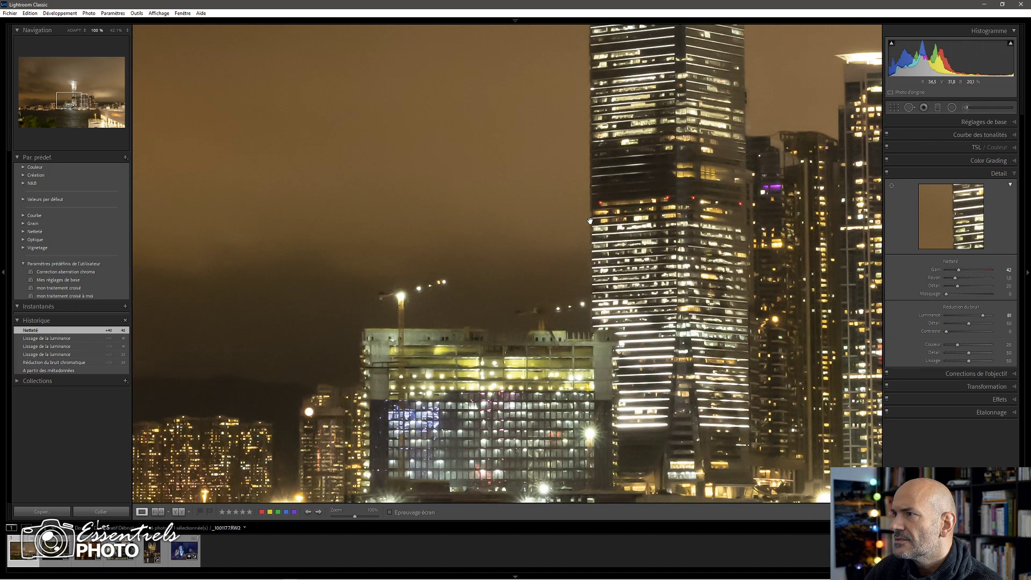
left_click_drag(946, 293, 973, 294)
left_click_drag(394, 228, 516, 161)
left_click_drag(568, 200, 556, 258)
left_click_drag(679, 213, 536, 210)
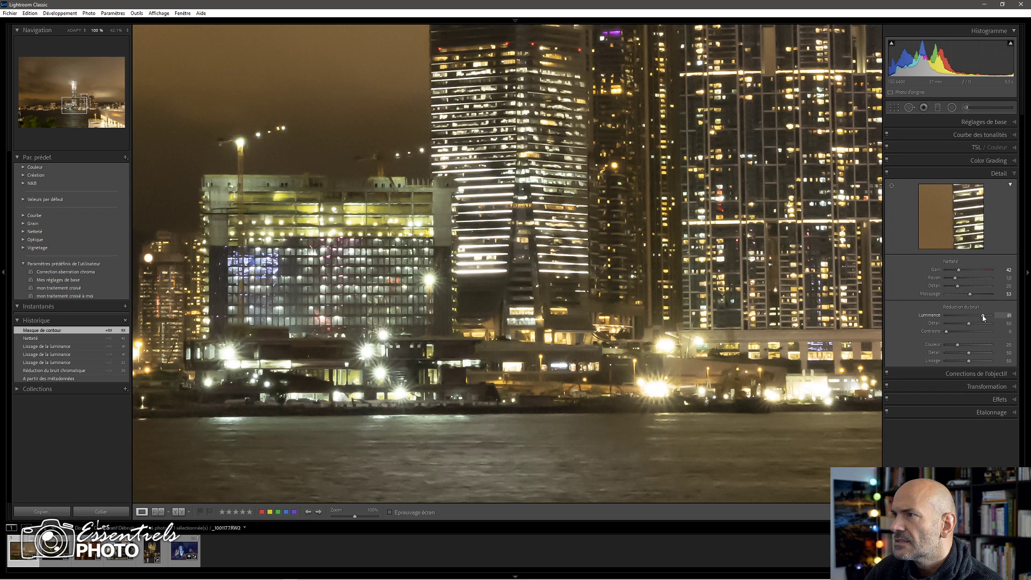
- Set the luminance detail to 71 and luminance noise reduction to 88, and compare with and without the detail corrections
left_click_drag(591, 189, 983, 329)
left_click_drag(984, 323, 978, 324)
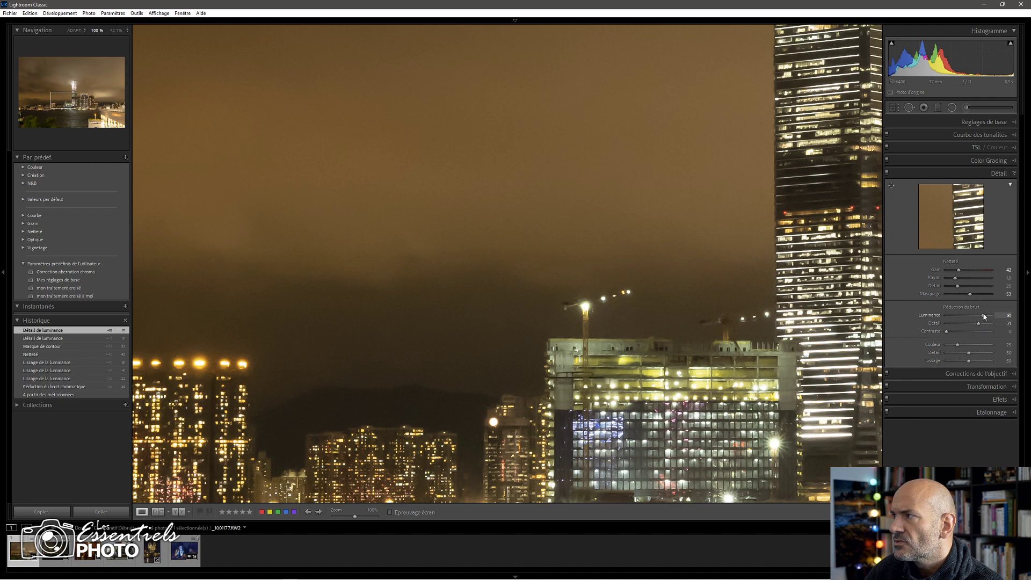
left_click_drag(987, 316, 985, 316)
left_click(886, 173)
left_click(887, 173)
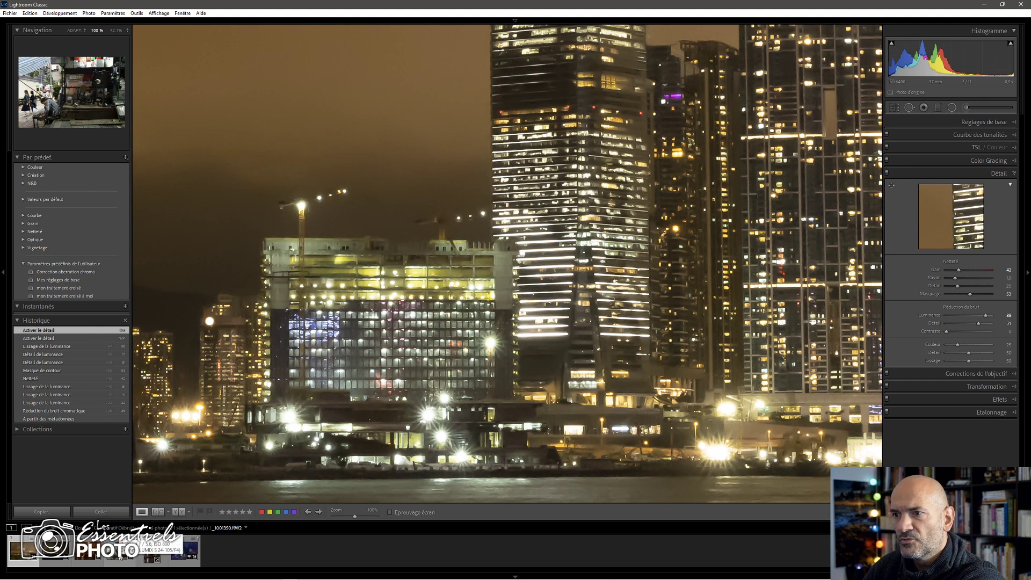
- Select all four photos and export them as JPEGs at quality 100 in sRGB, without resizing
left_click(122, 554, "shift")
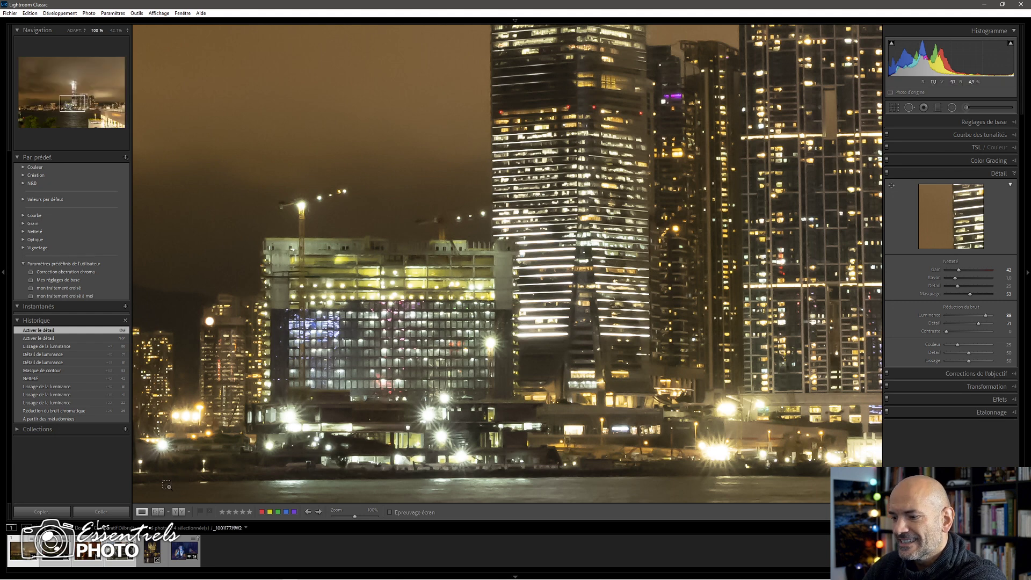
key("ctrl+shift+e")
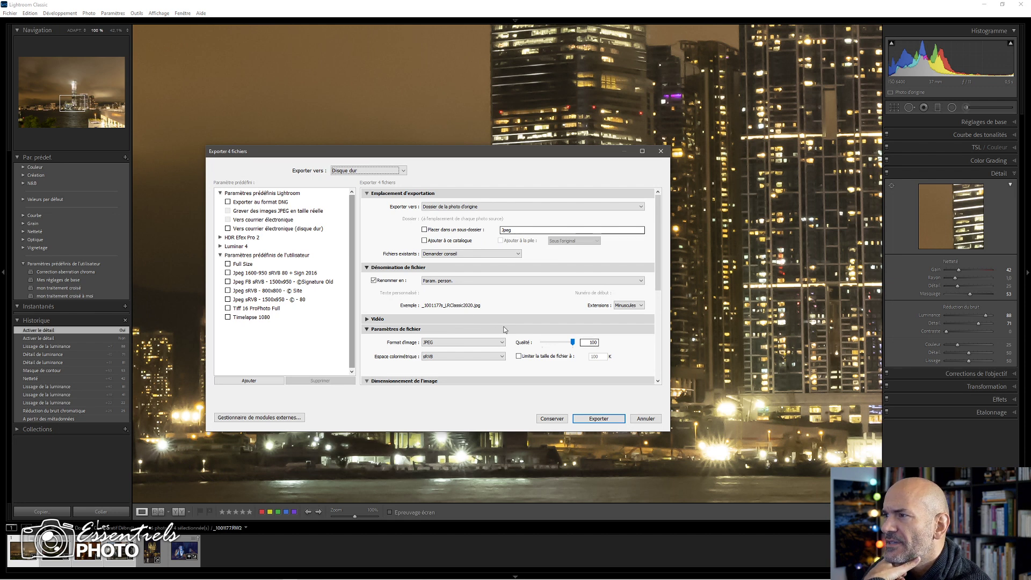
left_click_drag(658, 273, 658, 355)
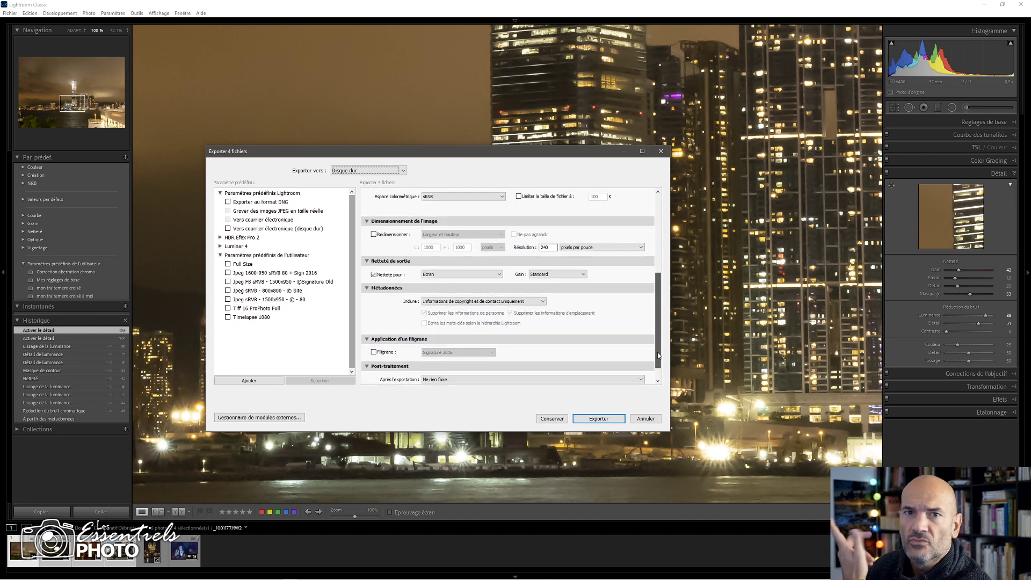
left_click_drag(658, 356, 658, 332)
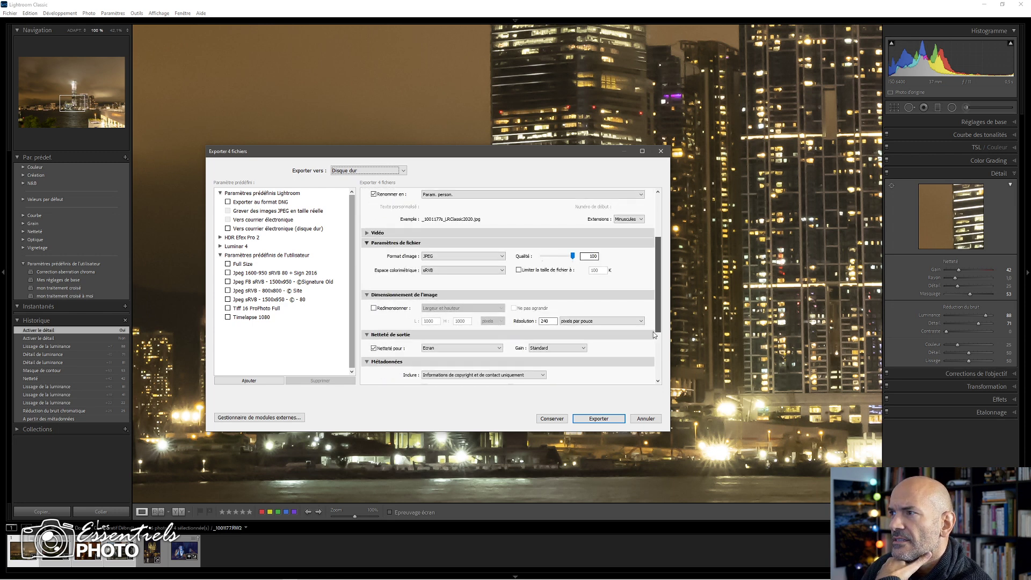
left_click(598, 418)
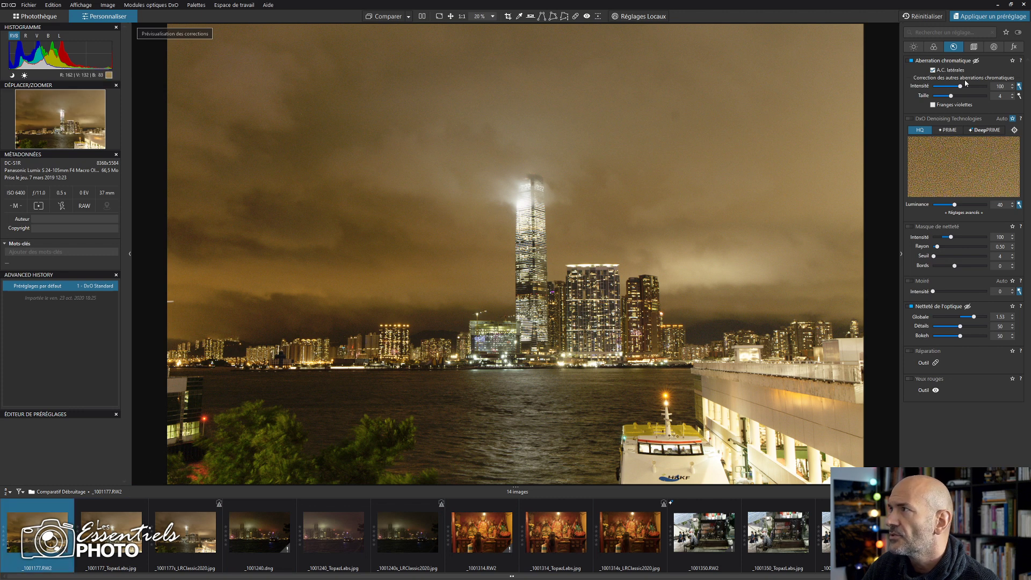
- In DxO PhotoLab, apply the preset "2 - Corrections Optiques DxO seules" to the RAW files _1001177, _1001240, _1001314 and _1001350
left_click(1020, 33)
left_click(1020, 34)
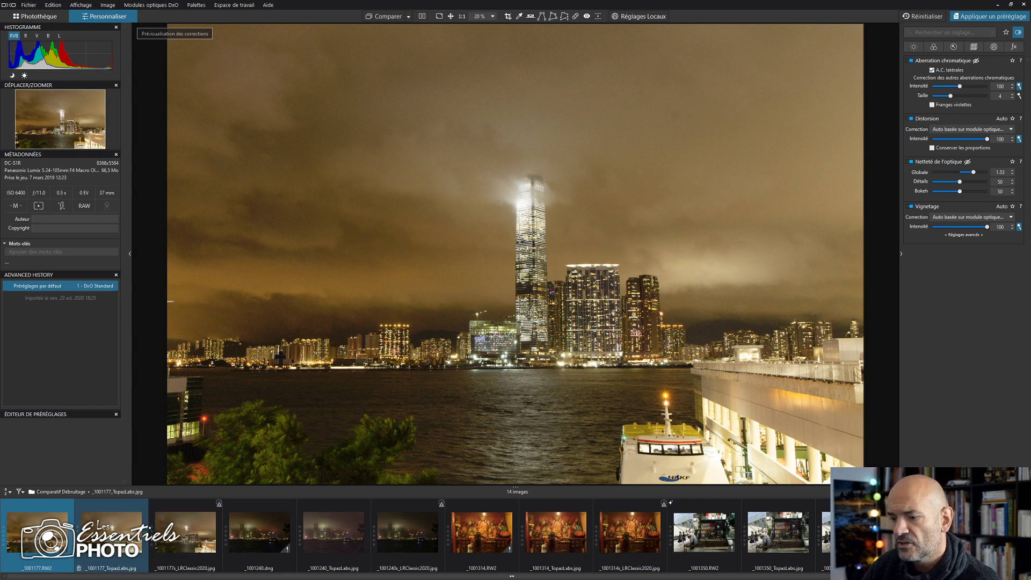
left_click(264, 539, "ctrl")
left_click(488, 538, "ctrl")
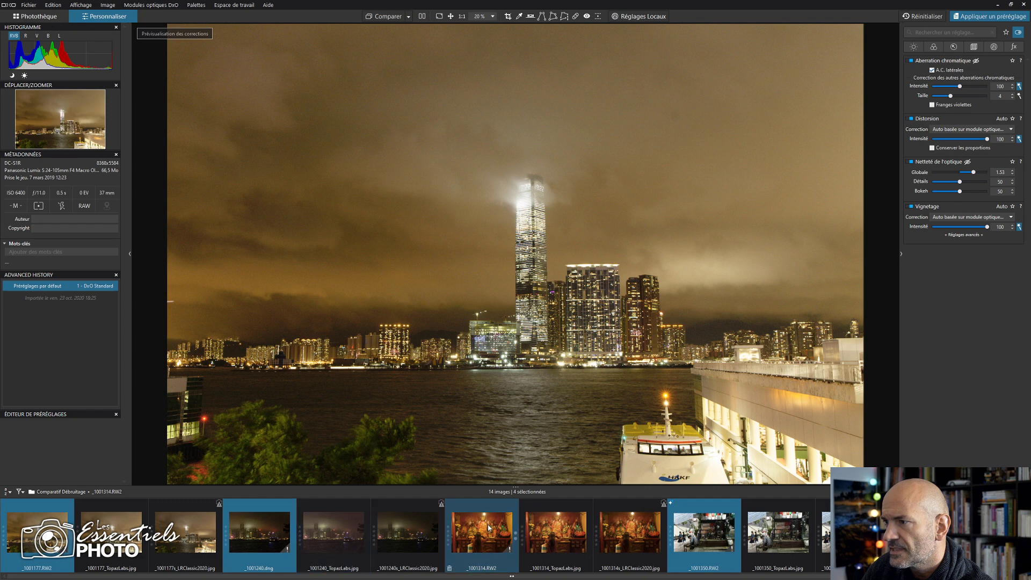
left_click(979, 21)
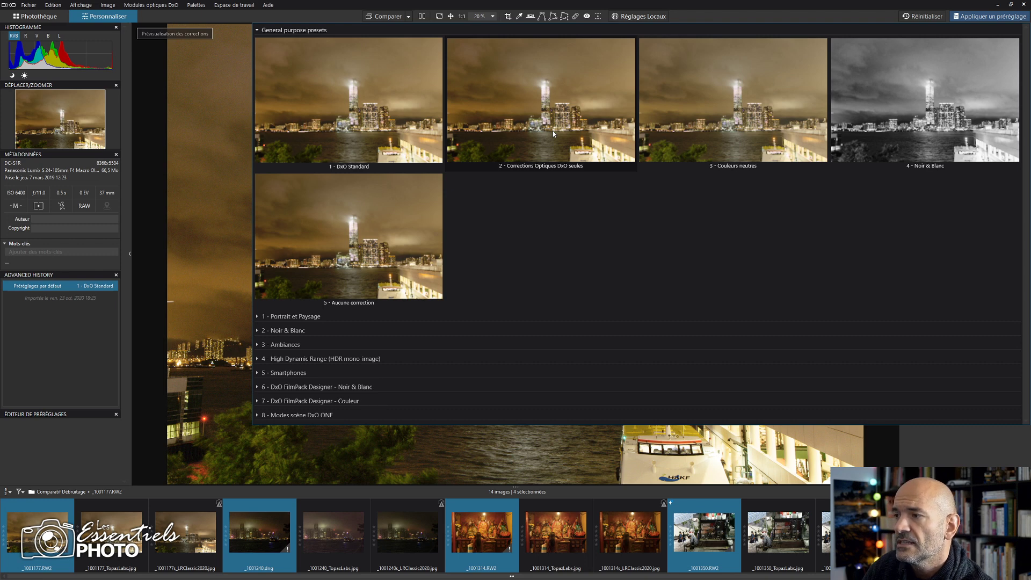
left_click(553, 130)
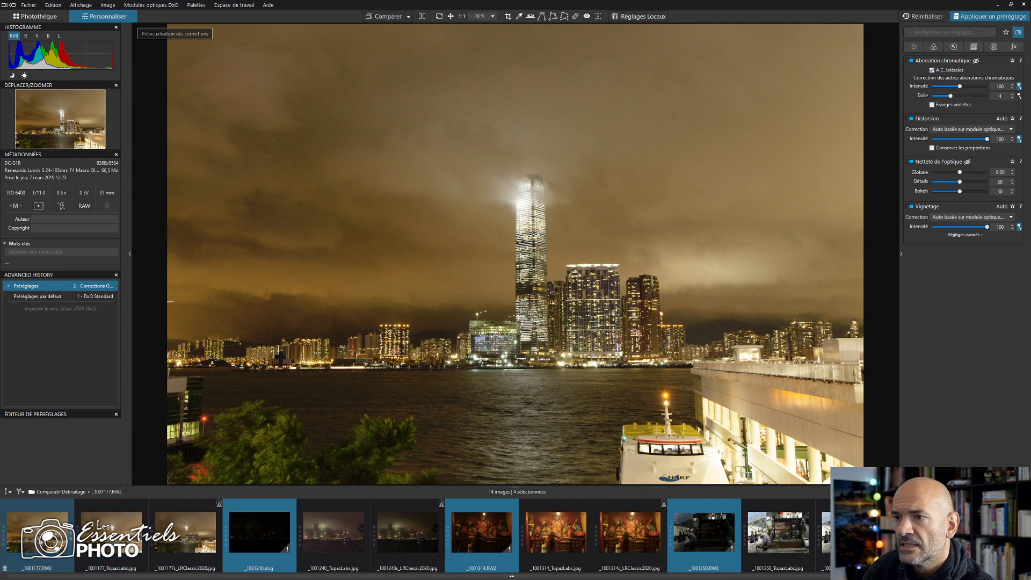
- Show inactive corrections as well as active ones, and set the exposure compensation of _1001240.dng to 4.00
left_click(38, 534)
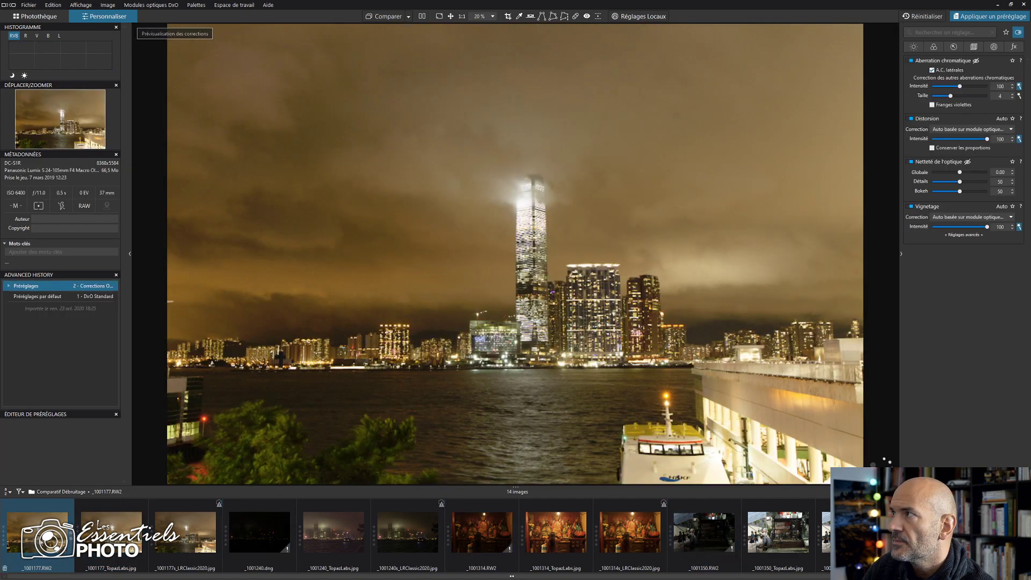
left_click(1019, 32)
left_click(258, 534)
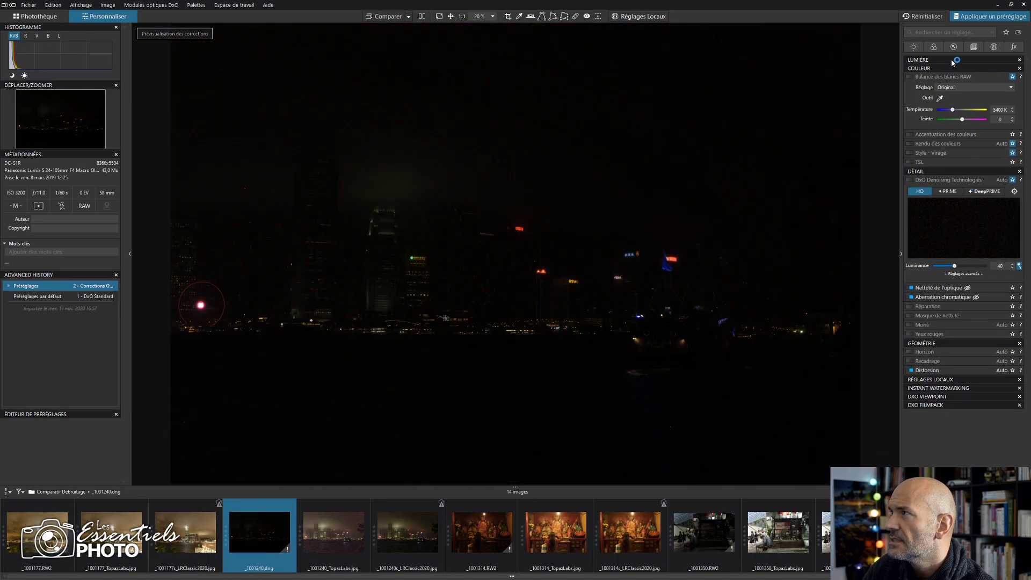
left_click(952, 59)
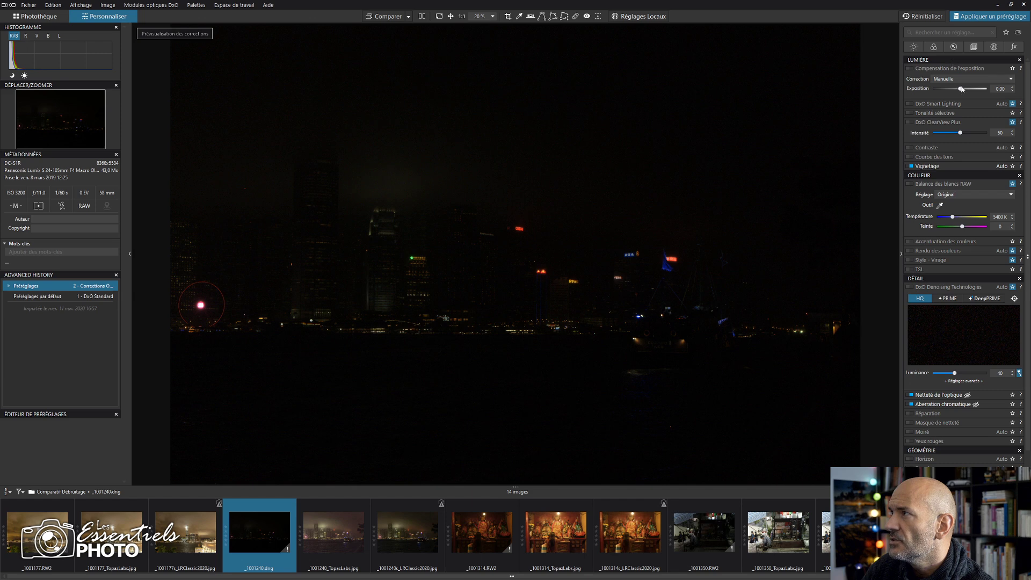
left_click_drag(960, 89, 991, 91)
left_click(337, 538, "ctrl")
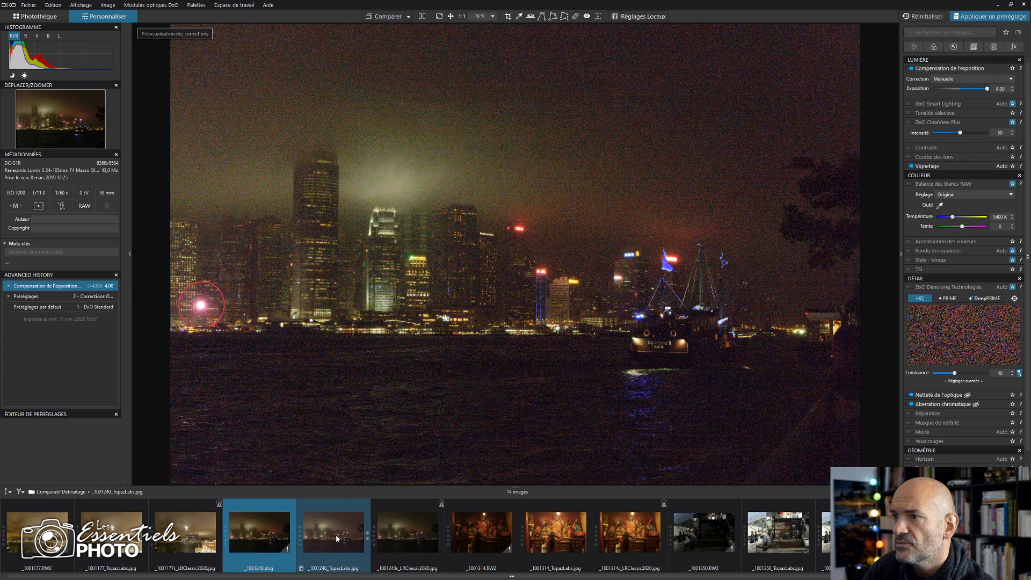
- Set the exposure compensation of the temple photo _1001314.RW2 to 2.00
left_click(481, 531)
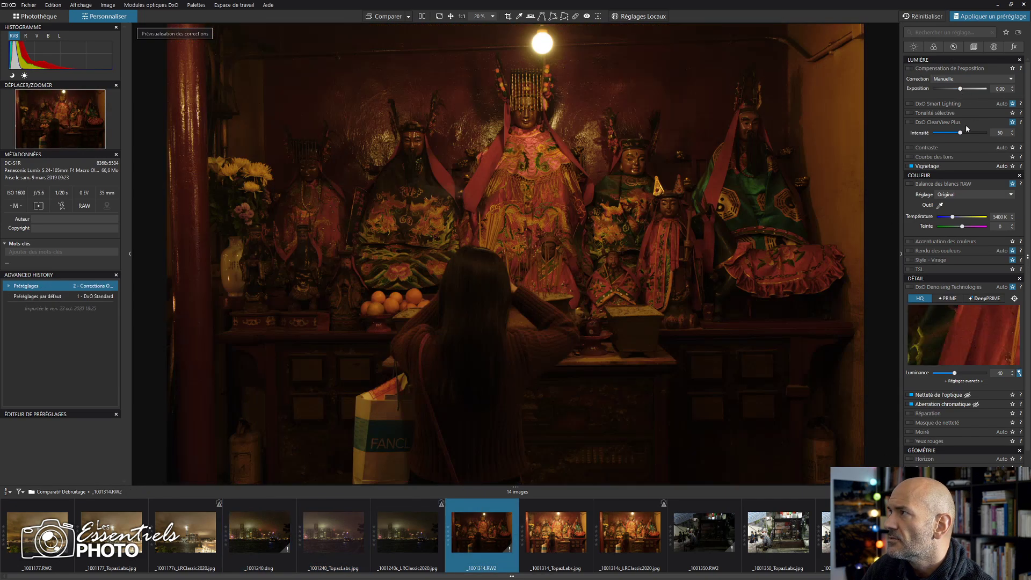
left_click_drag(960, 88, 975, 90)
double_click(1002, 89)
type("00")
key("Return")
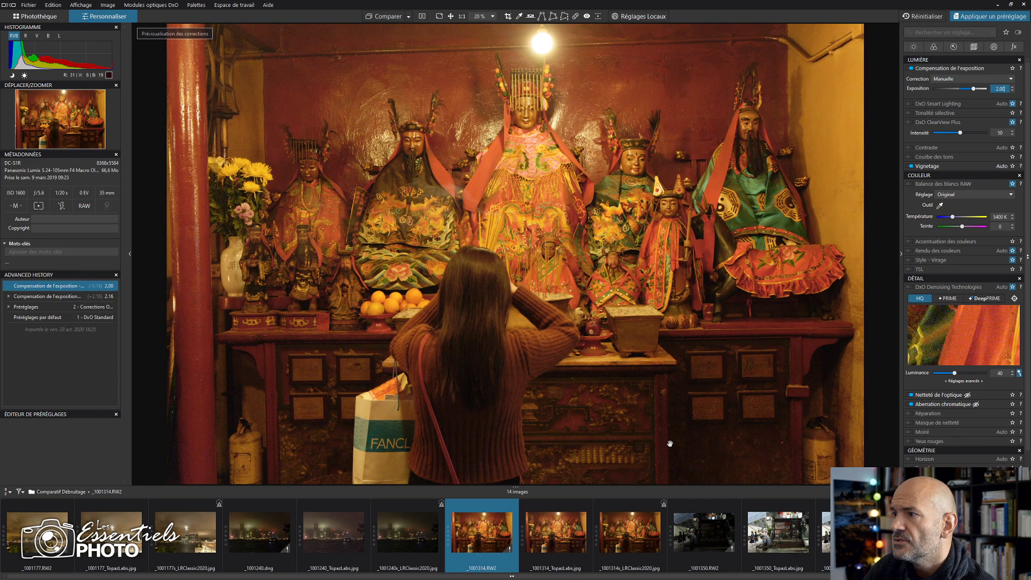
- Set the exposure compensation of the street workshop photo _1001350.RW2 to 3.00
left_click(697, 532)
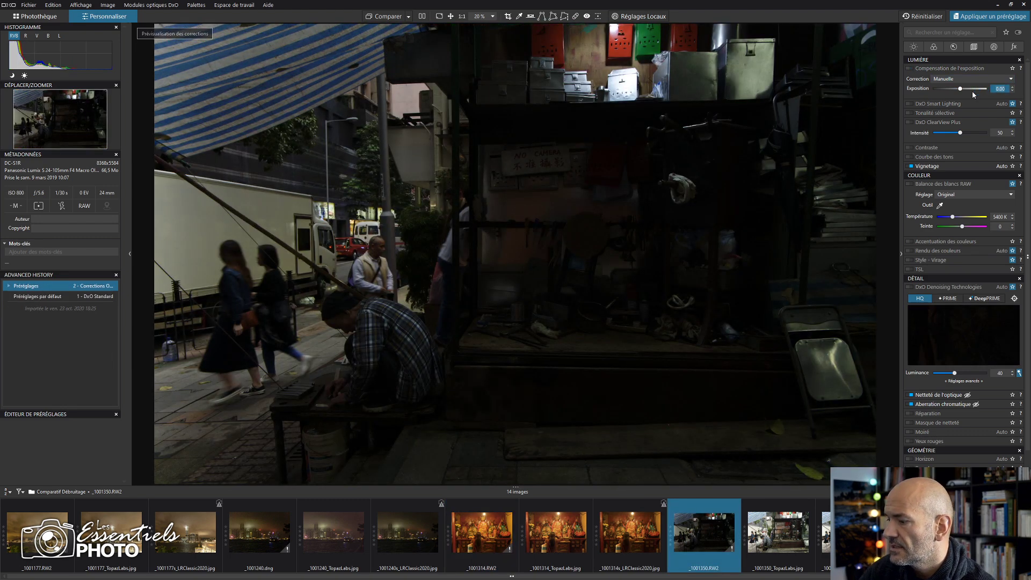
type("+")
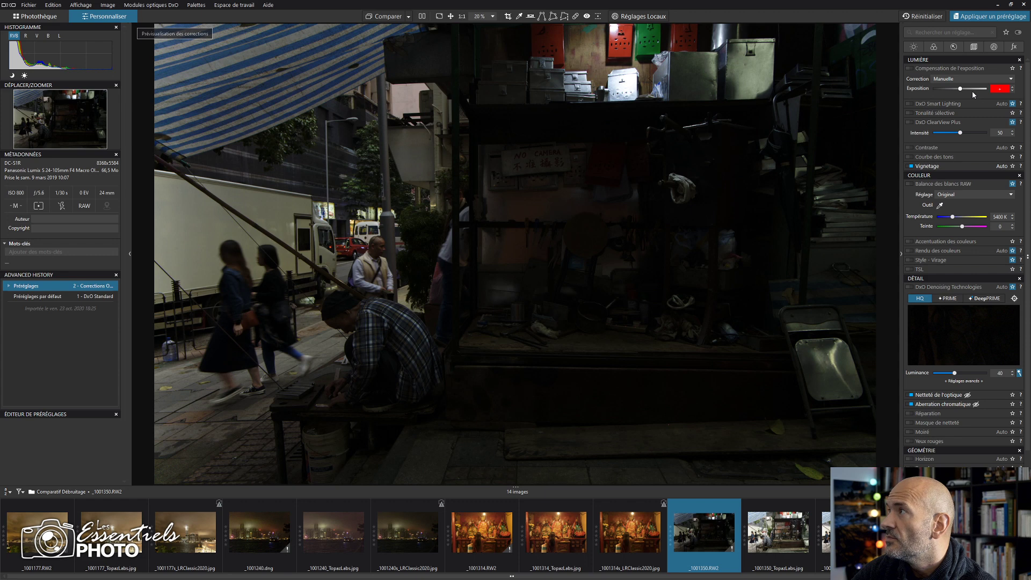
type("3")
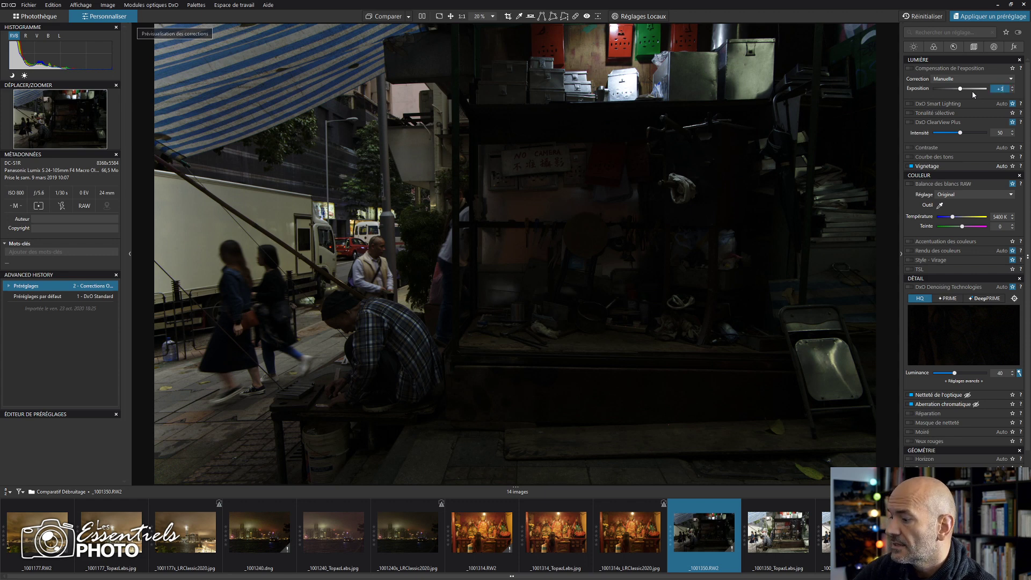
key("Return")
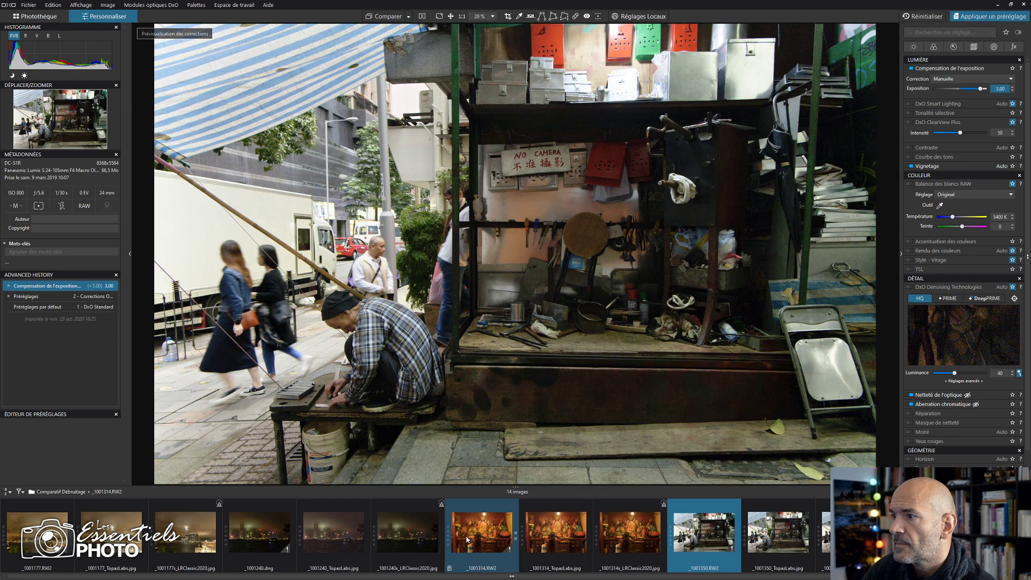
- Open the harbour photo _1001177.RW2 and centre the denoising preview loupe on the crane beside the skyscraper
left_click(269, 536)
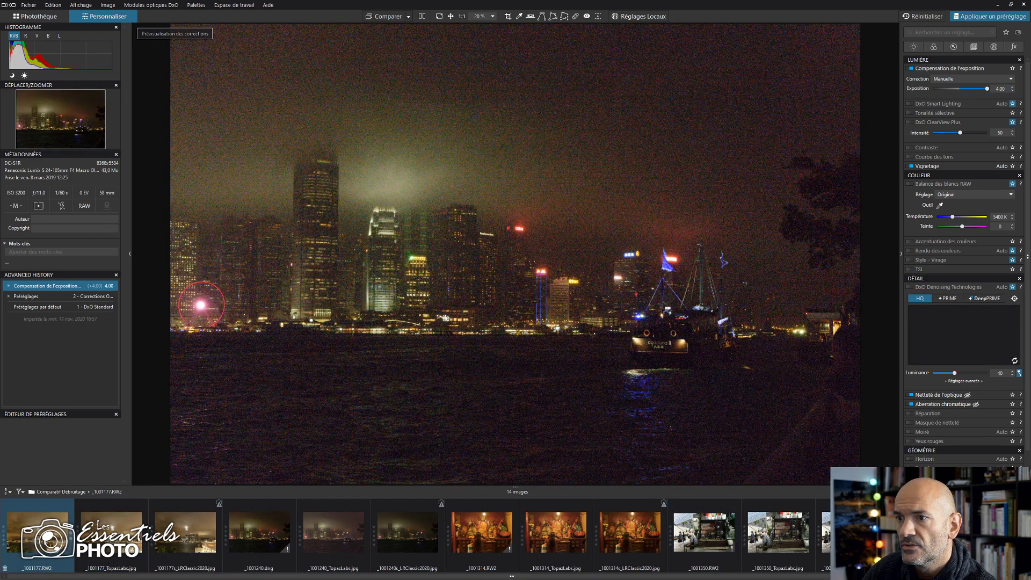
left_click(190, 537)
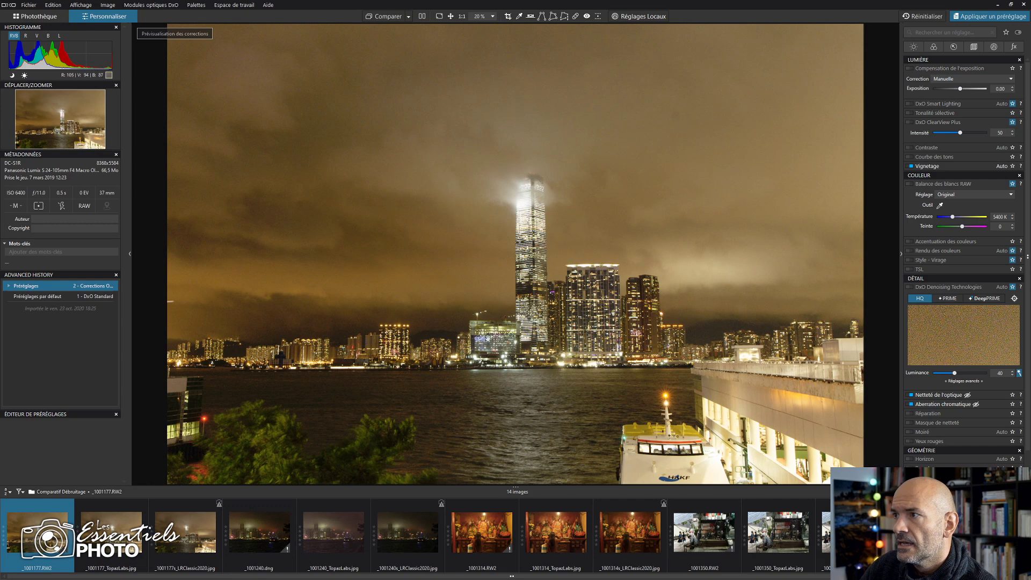
scroll(500, 329, "up", 5)
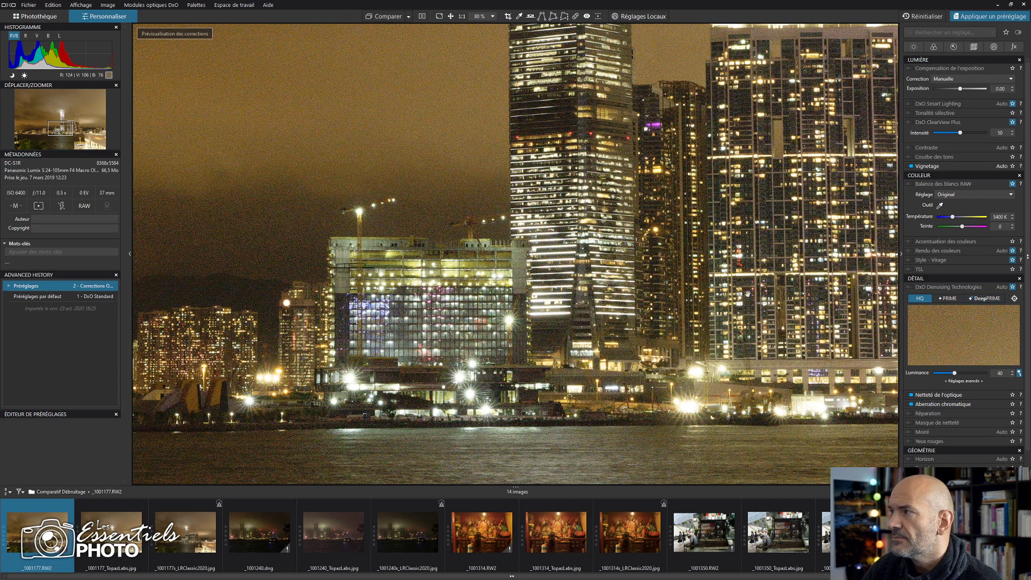
left_click_drag(592, 219, 572, 270)
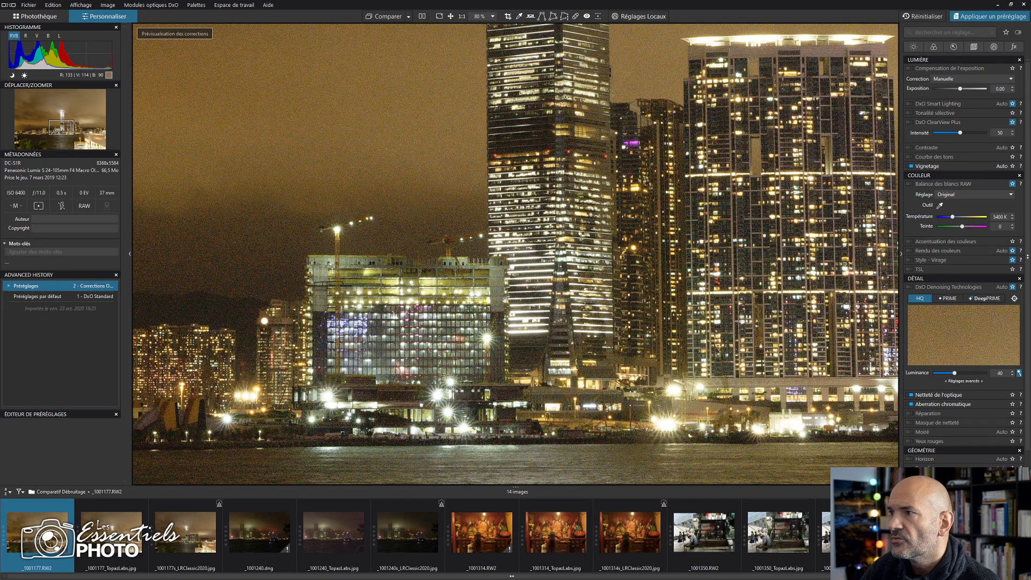
left_click_drag(536, 294, 570, 297)
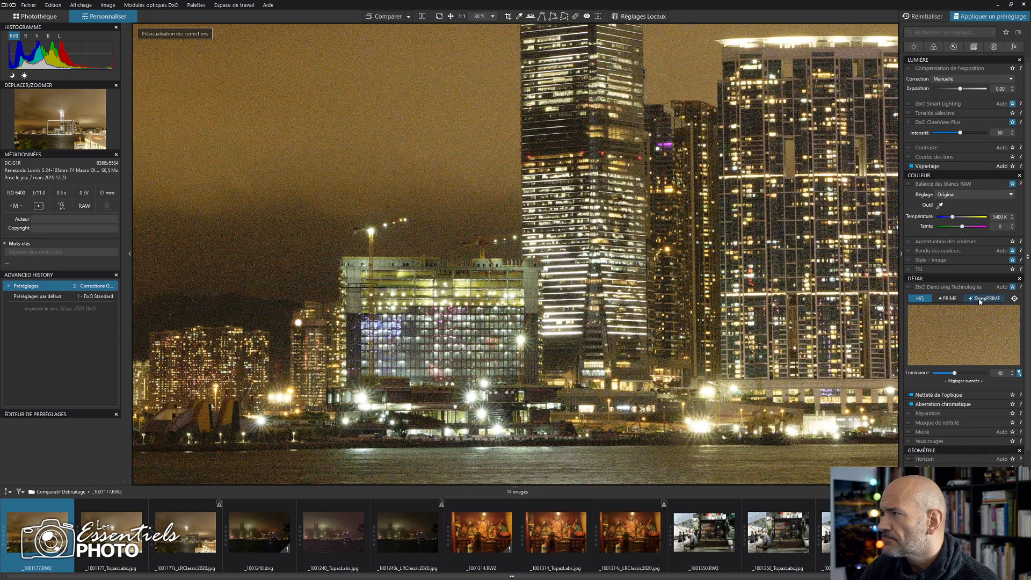
left_click_drag(540, 364, 505, 368)
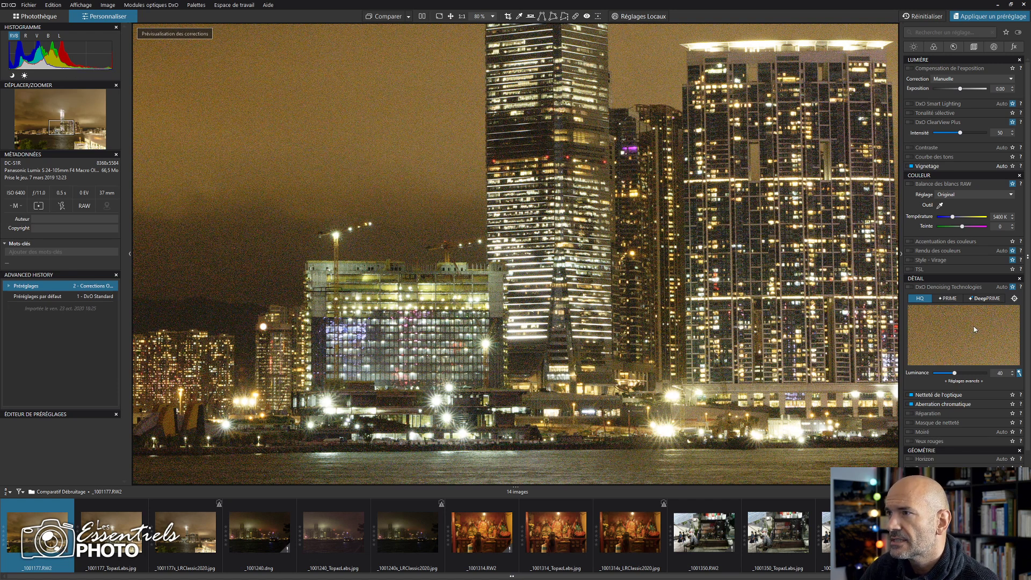
left_click(1015, 302)
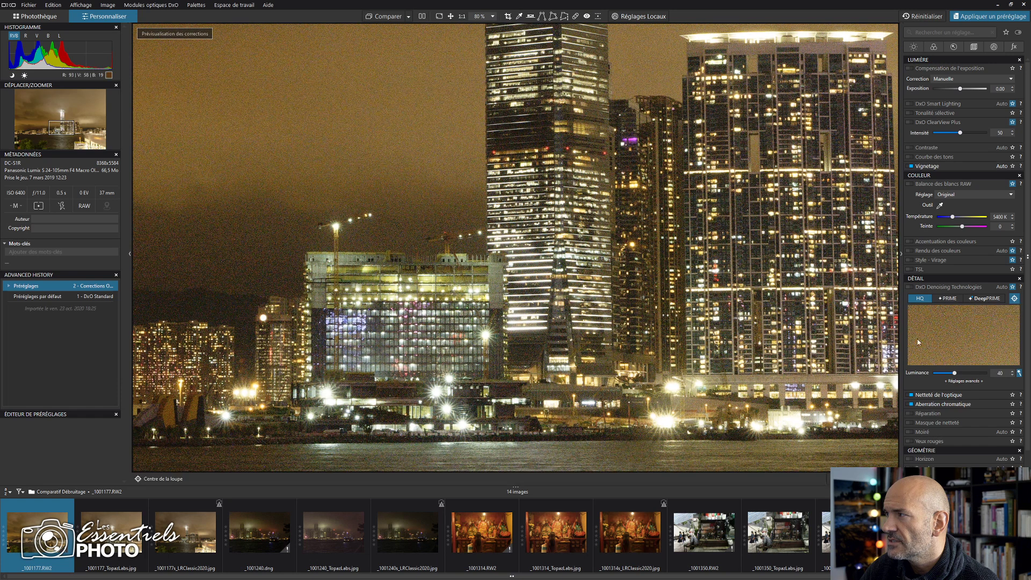
left_click(455, 232)
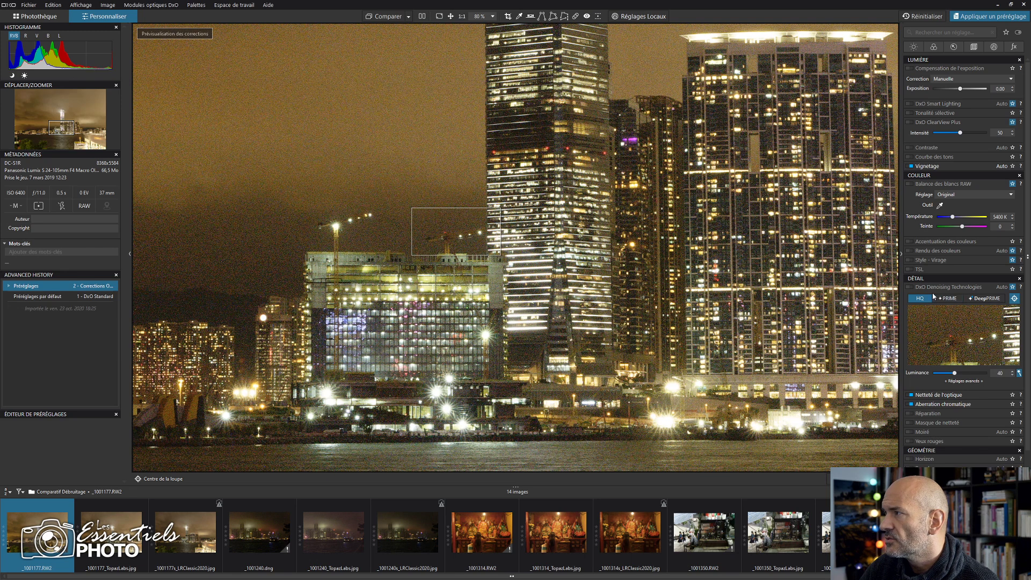
- Enable DxO Denoising Technologies, try PRIME, switch to DeepPRIME and set the luminance to 71
left_click(910, 287)
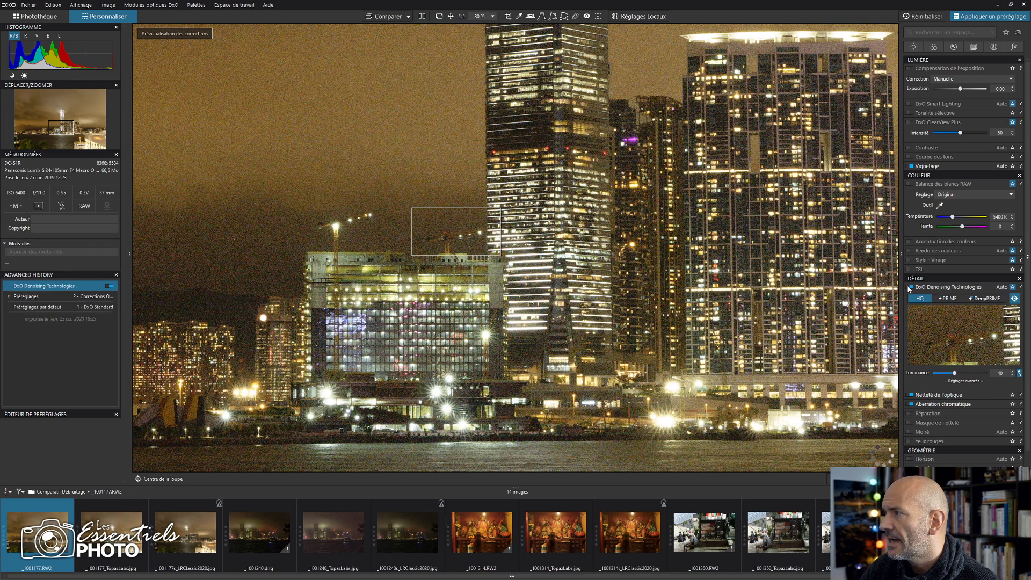
left_click(954, 300)
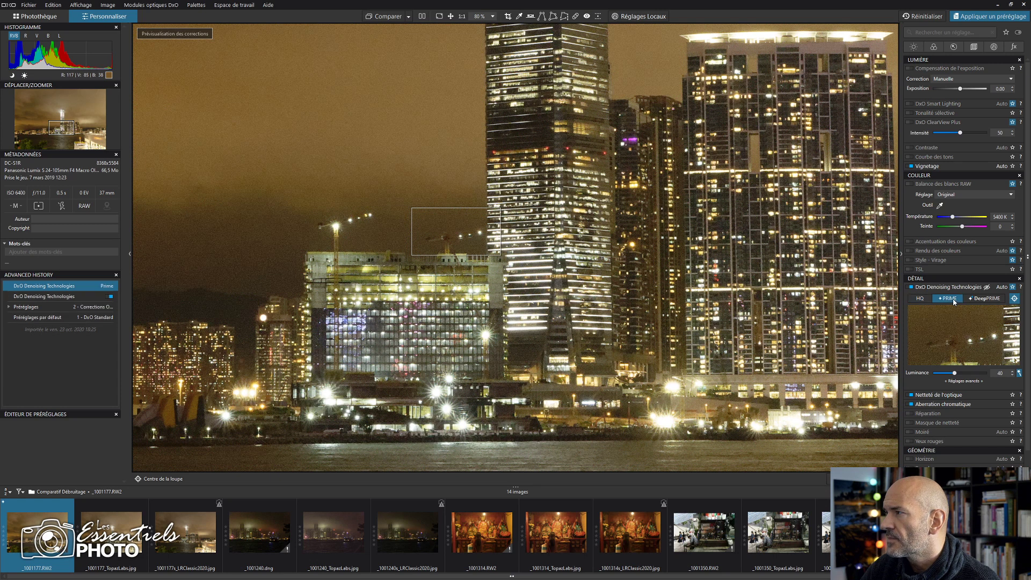
left_click(985, 299)
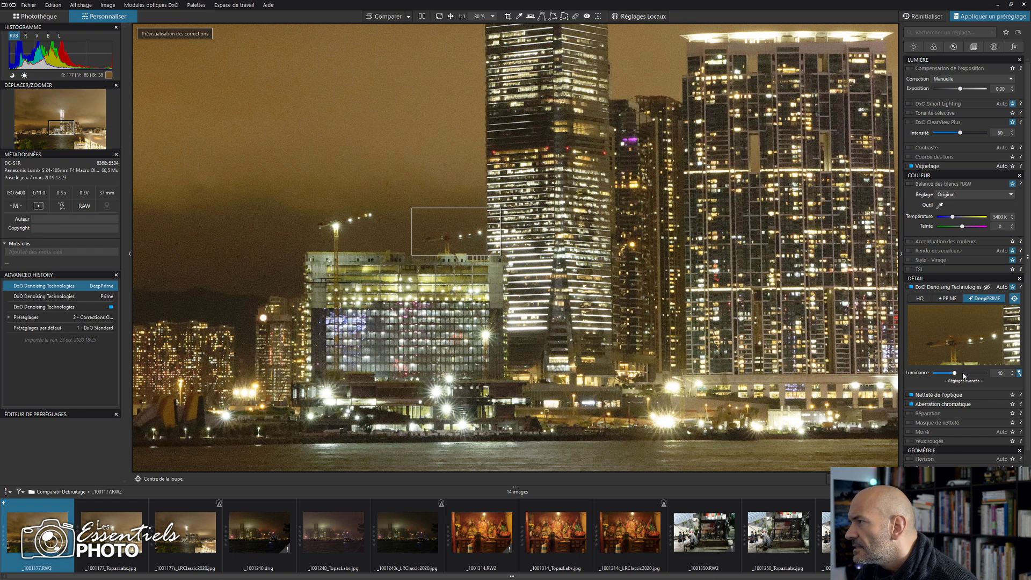
left_click_drag(954, 372, 972, 375)
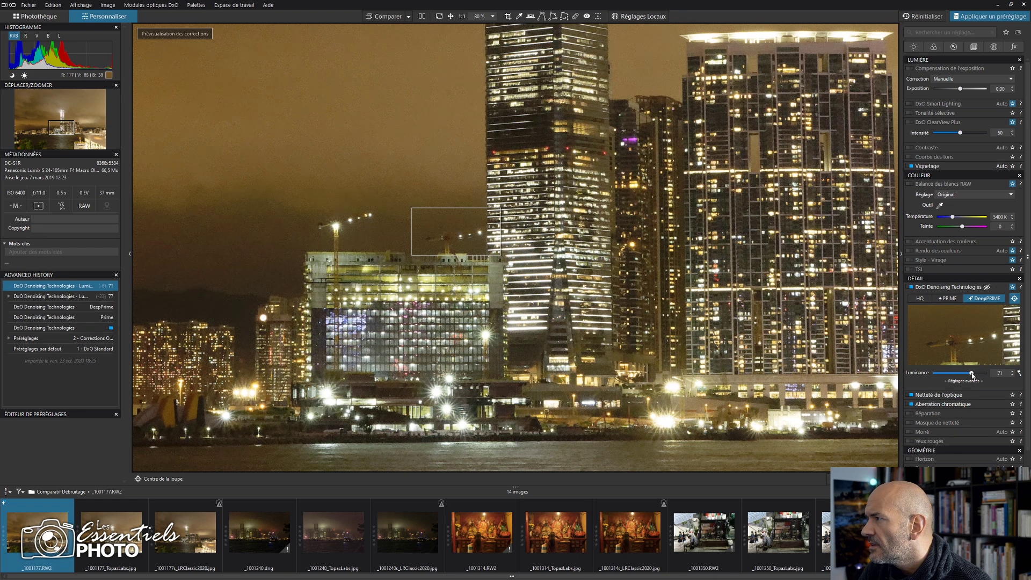
- Compare PRIME with DeepPRIME in the denoising preview, keeping DeepPRIME, and briefly filter the corrections to the active ones
left_click(948, 298)
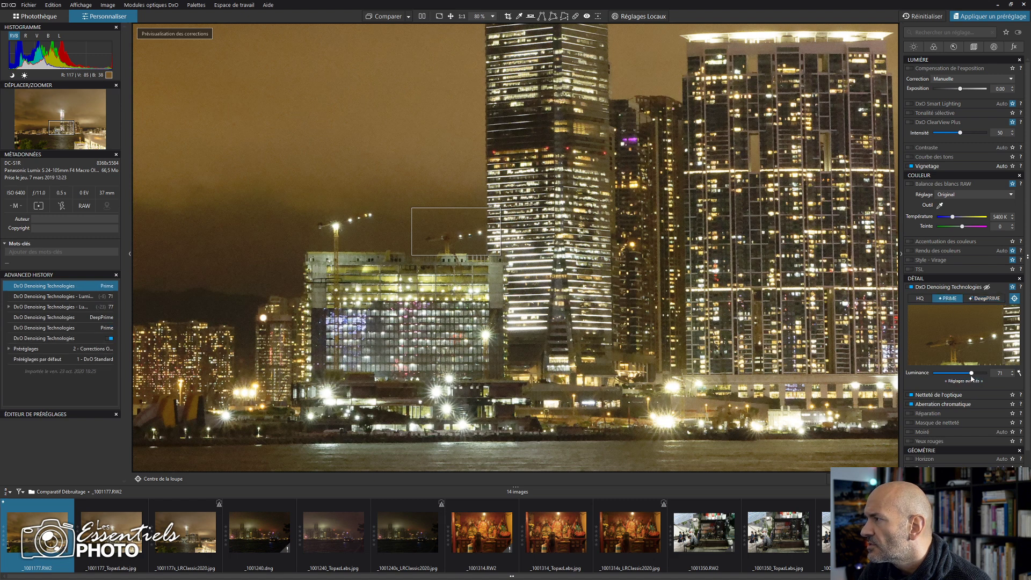
left_click(984, 298)
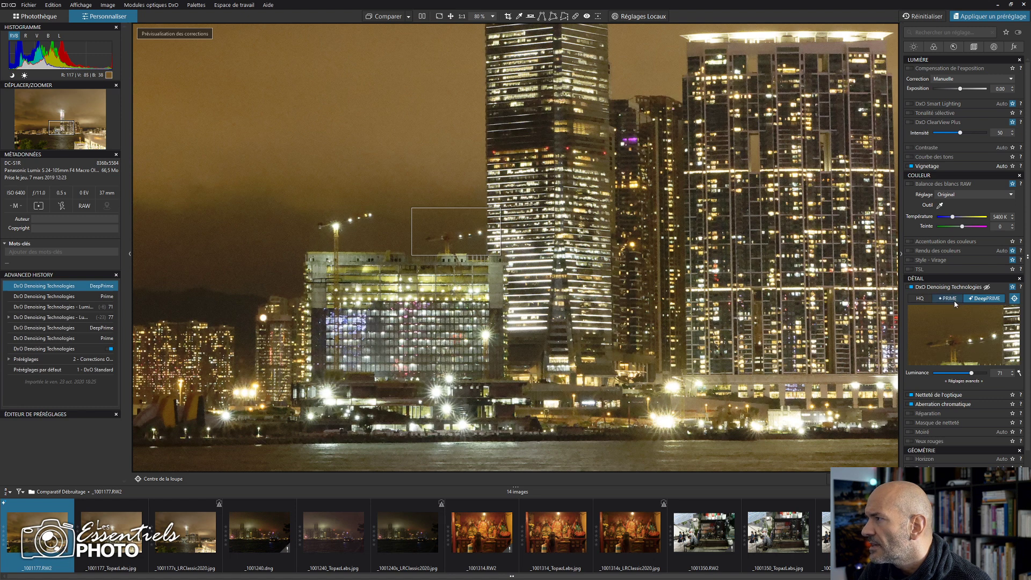
left_click(954, 300)
left_click(980, 300)
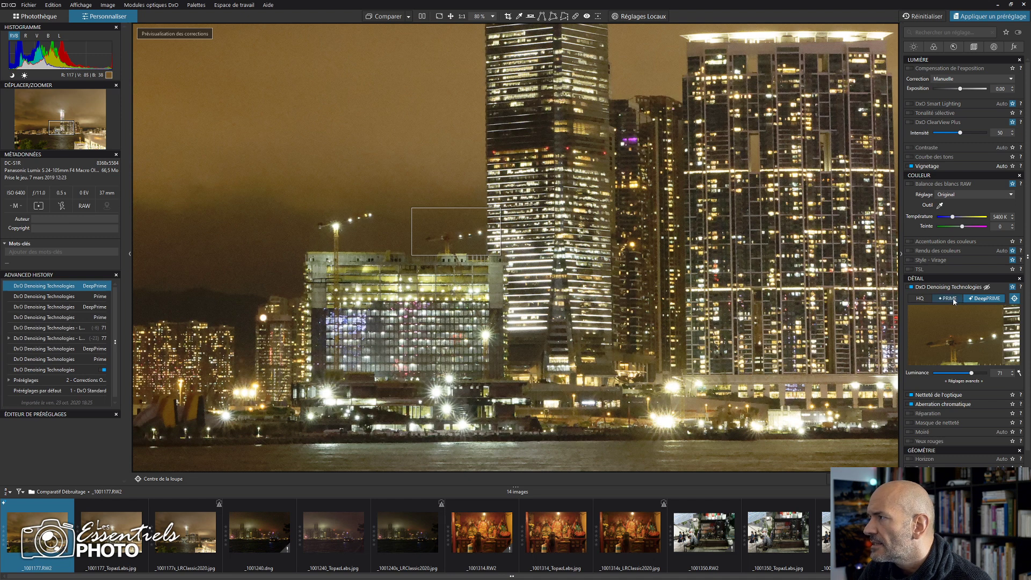
left_click(1018, 32)
left_click(1019, 33)
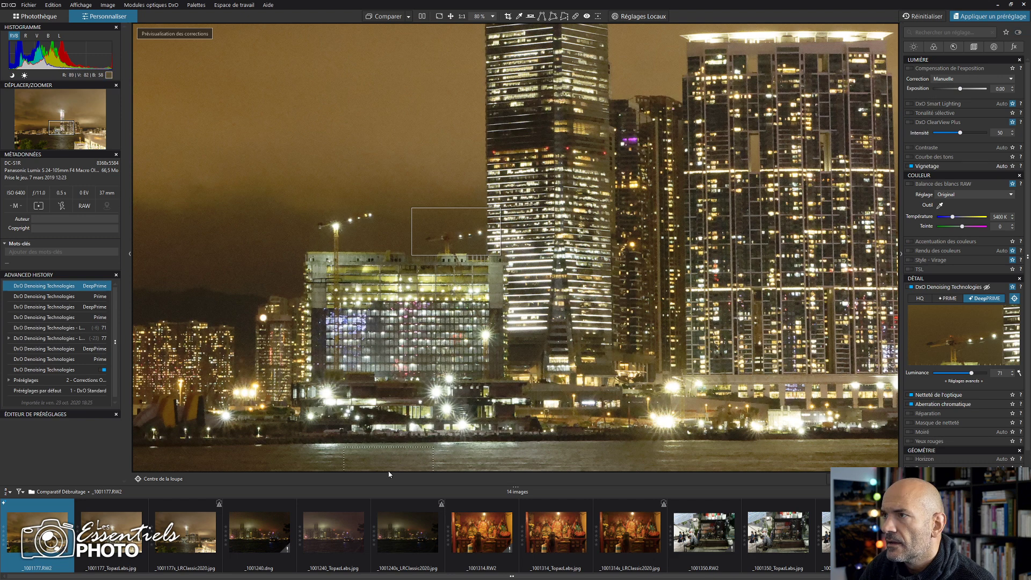
- Open the night skyline photo _1001240.dng, enable DxO Denoising Technologies and centre the preview loupe above the yellow building sign
left_click(260, 532)
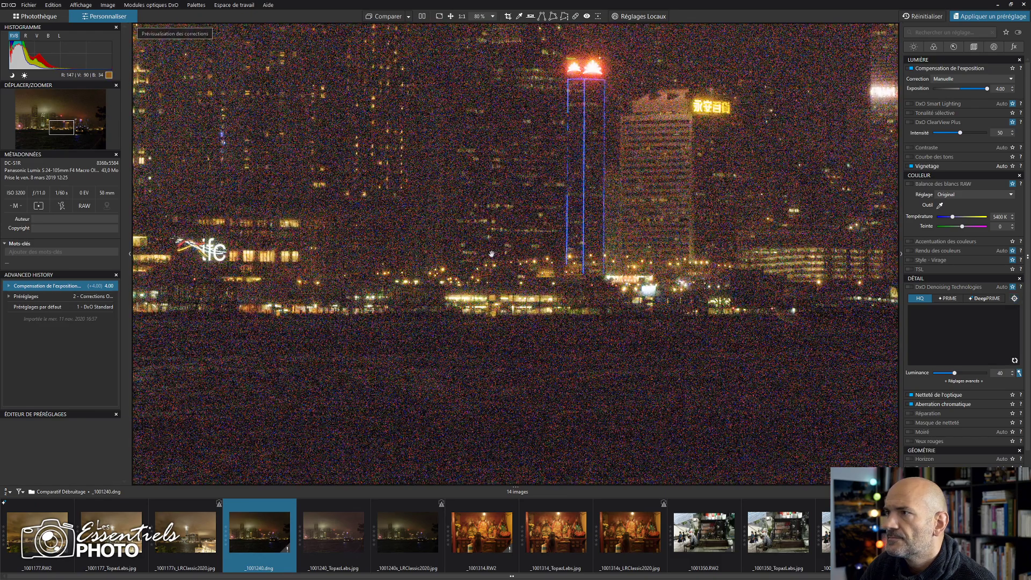
left_click_drag(491, 254, 444, 253)
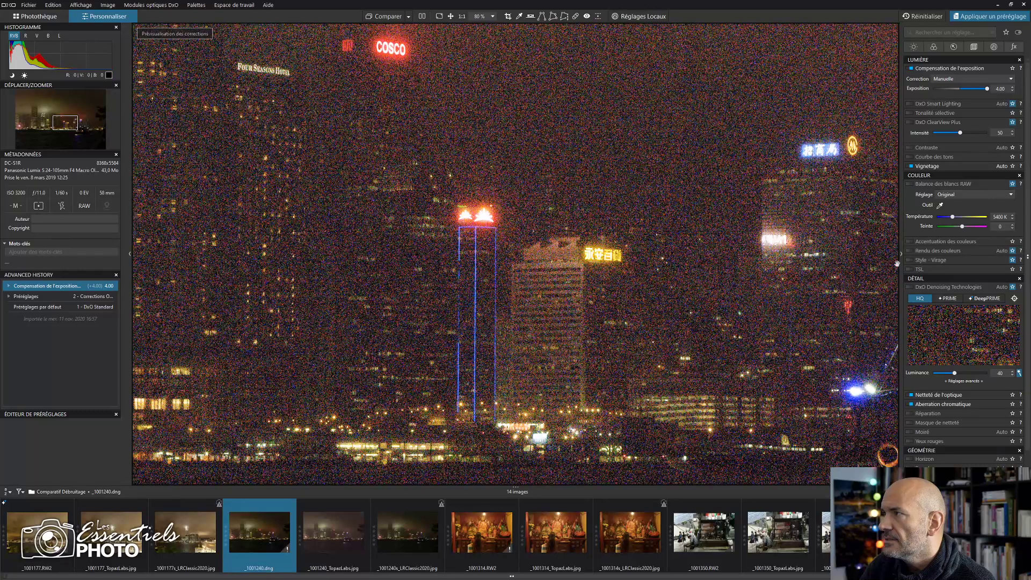
left_click(910, 287)
left_click(1013, 298)
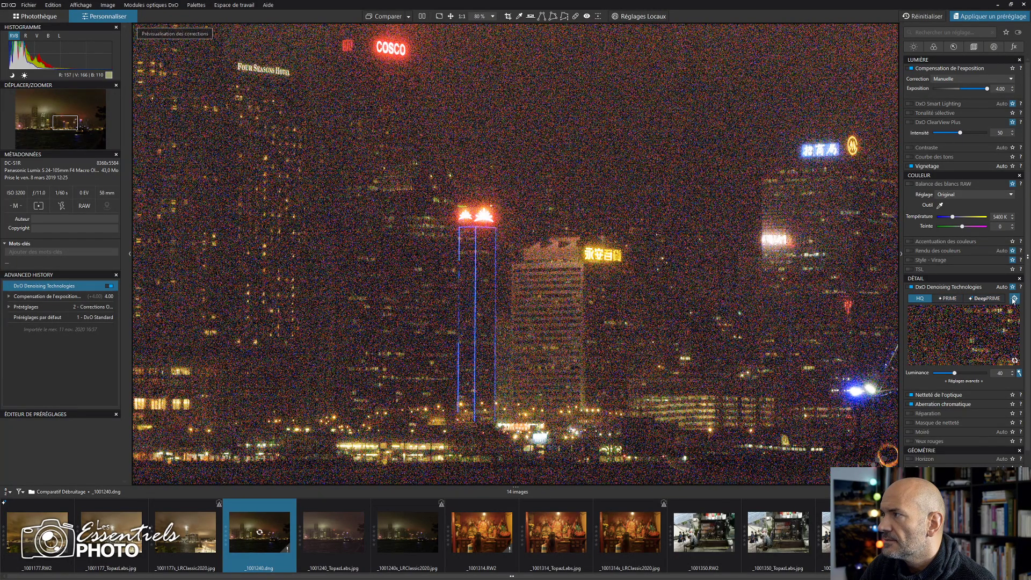
left_click(609, 230)
- Try PRIME, switch the skyline photo's denoising to DeepPRIME and set the luminance to 83, checking the red-lit tower top in the loupe
left_click(948, 298)
left_click_drag(954, 372, 973, 373)
left_click(986, 298)
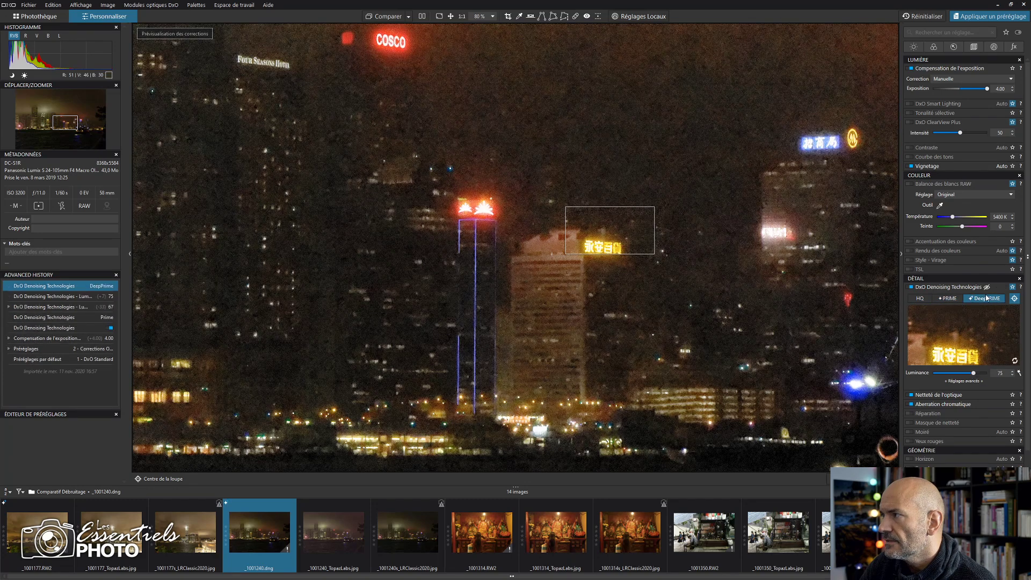
left_click_drag(611, 230, 488, 186)
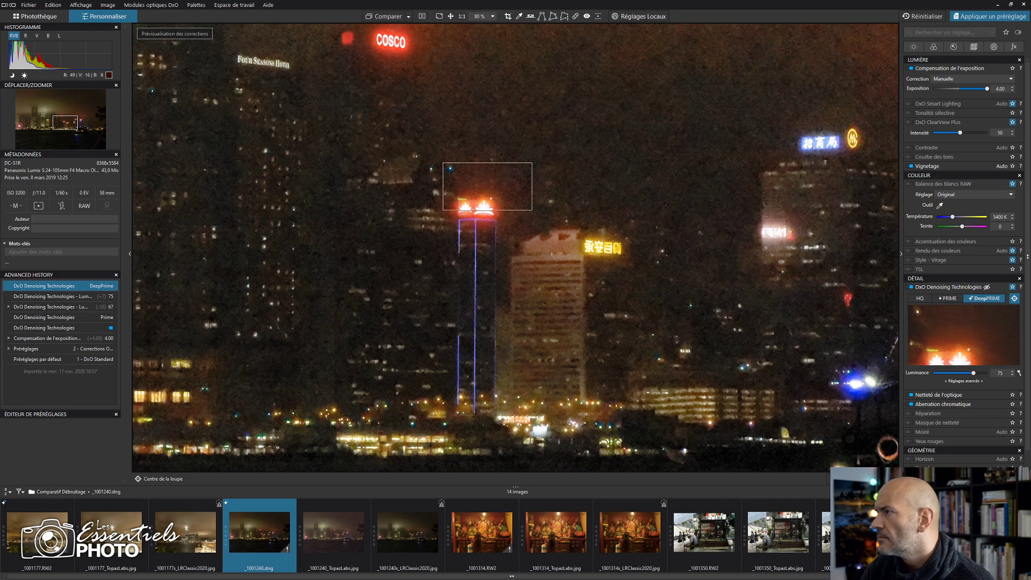
left_click(978, 373)
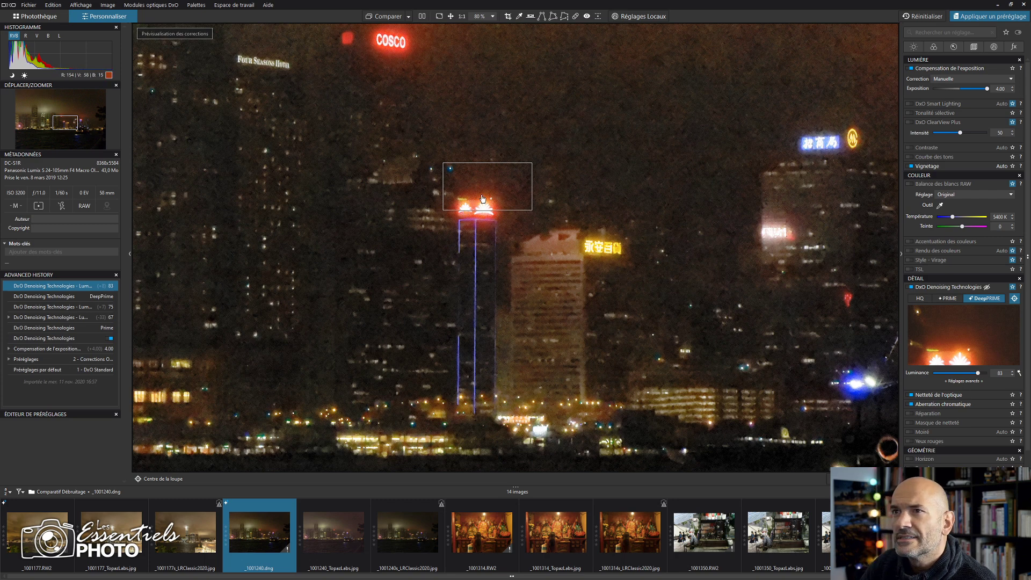
- Examine a dark sky area of the skyline photo with denoising off and on, and compare PRIME with DeepPRIME, keeping DeepPRIME
left_click_drag(483, 199, 578, 167)
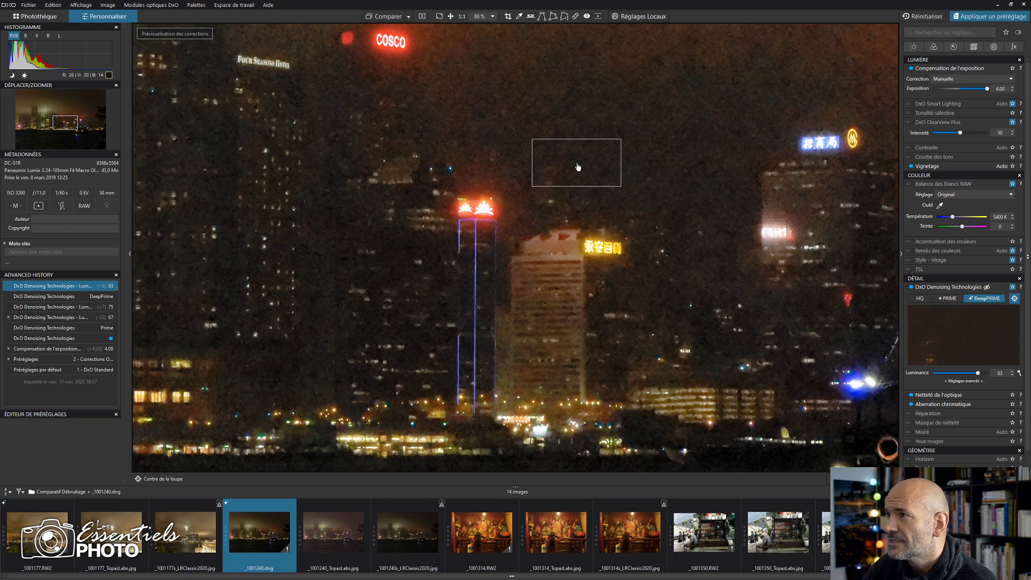
left_click(563, 158)
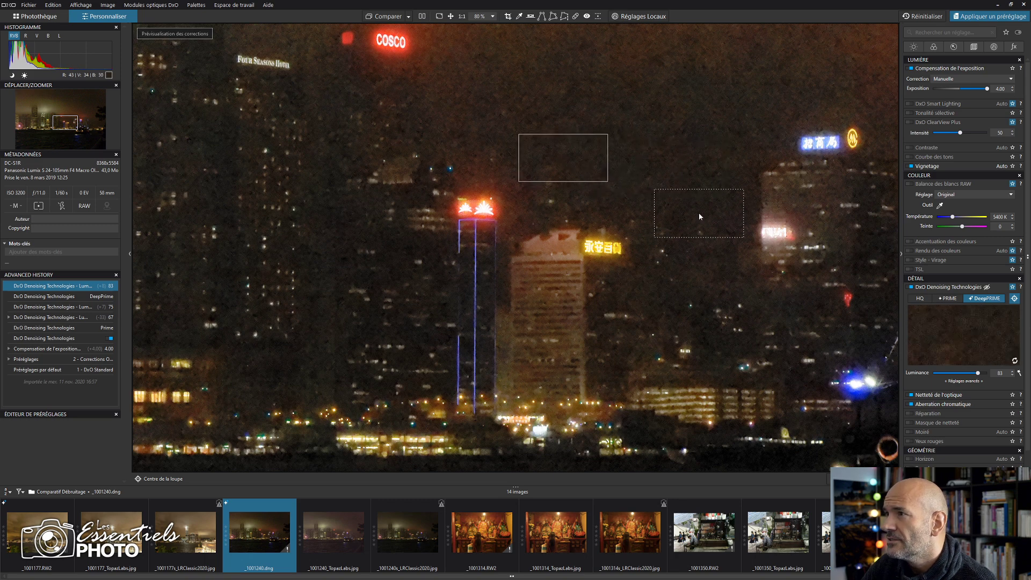
left_click(910, 287)
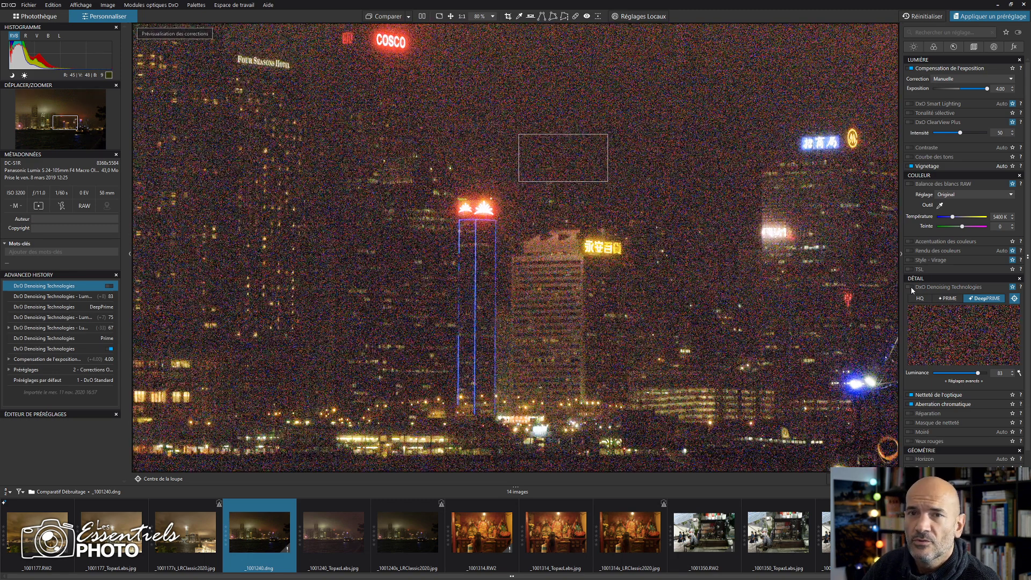
left_click(911, 287)
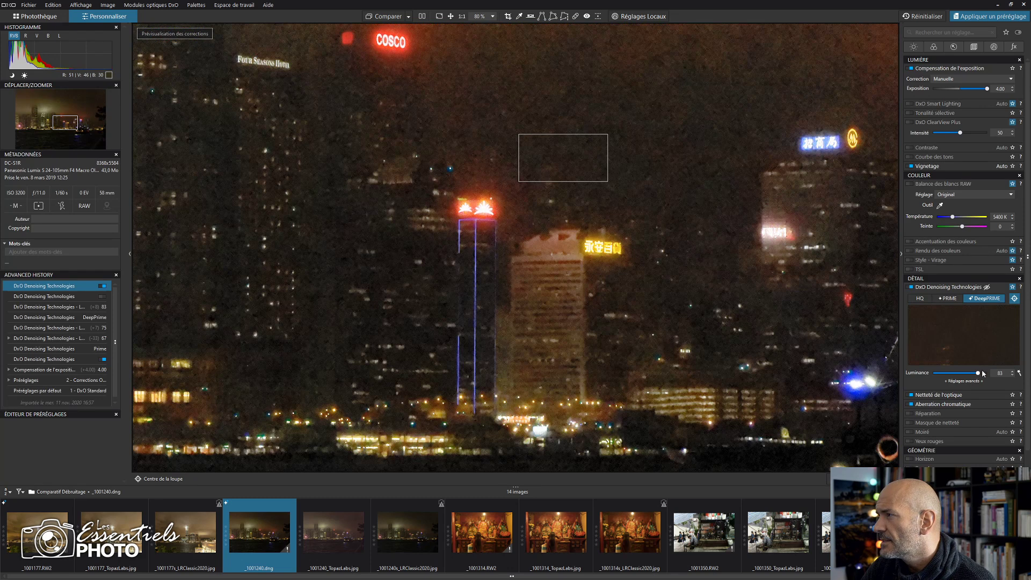
left_click(950, 299)
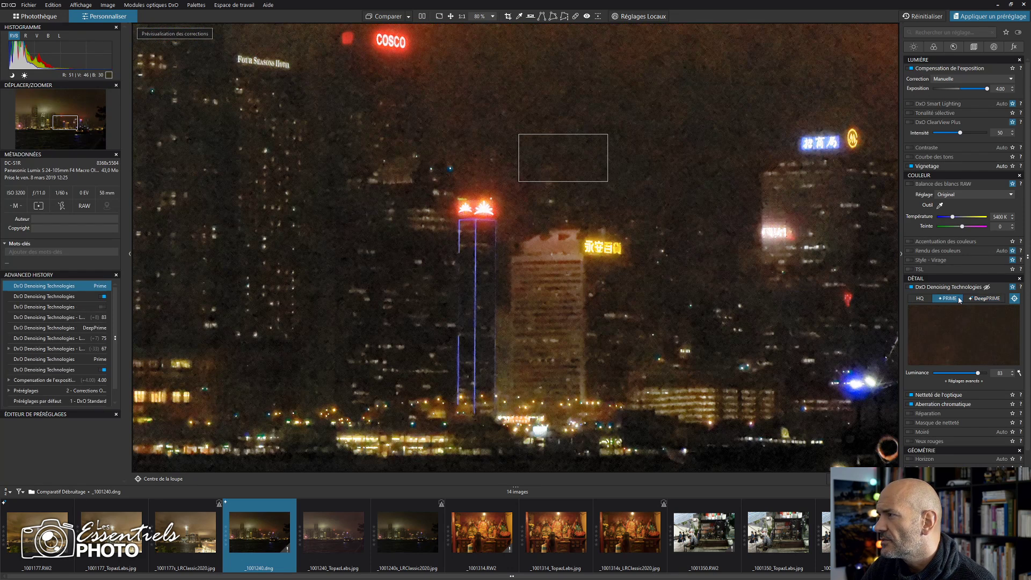
left_click(987, 299)
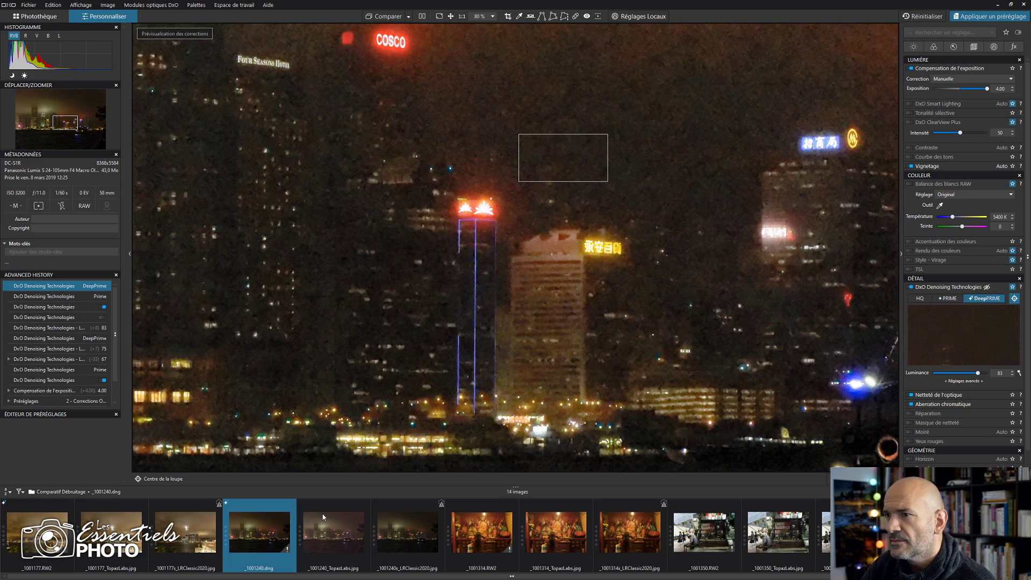
- Open the temple photo _1001314.RW2, enable DxO Denoising Technologies, try PRIME and switch to DeepPRIME
left_click(481, 538)
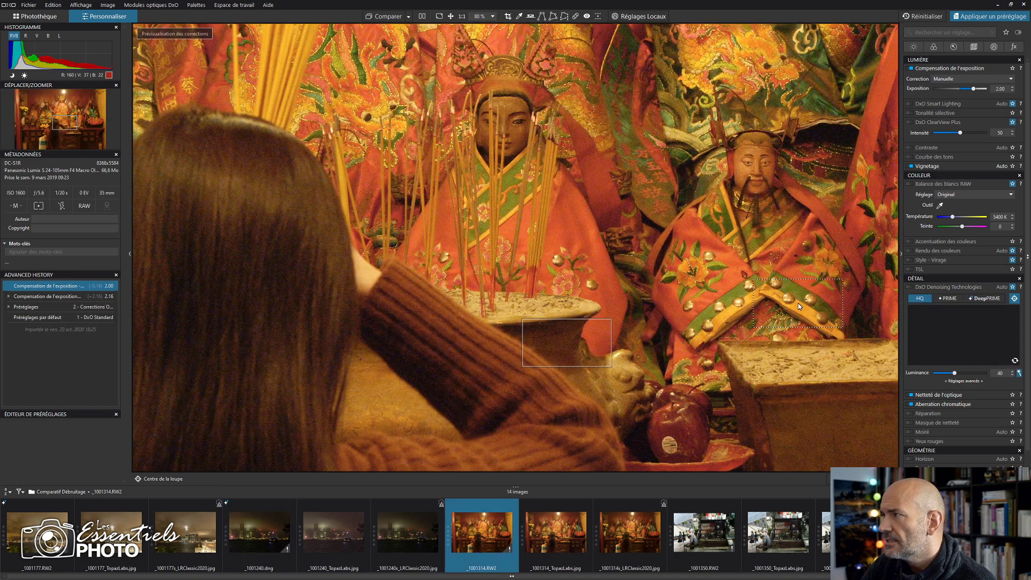
left_click(911, 287)
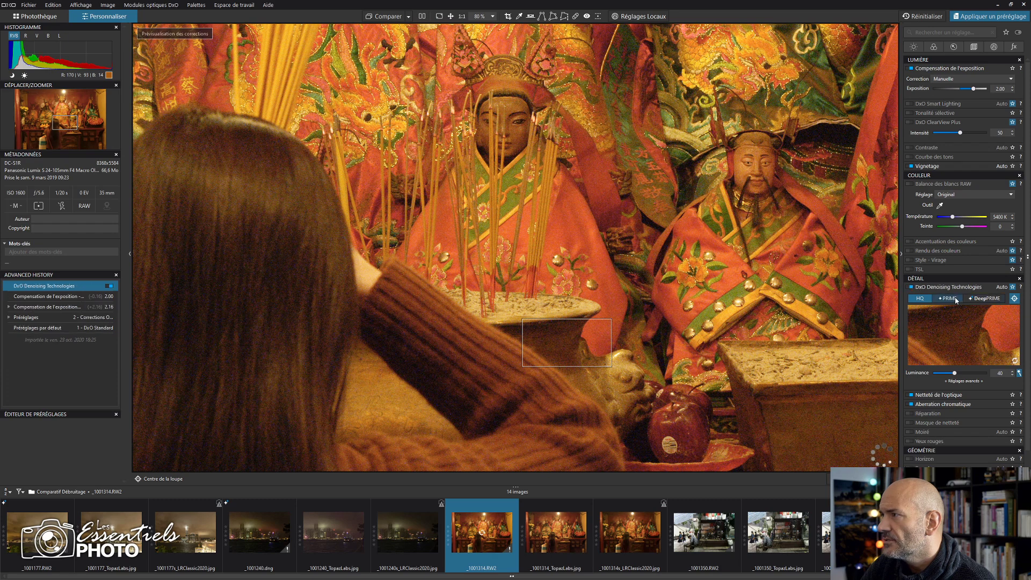
left_click(949, 298)
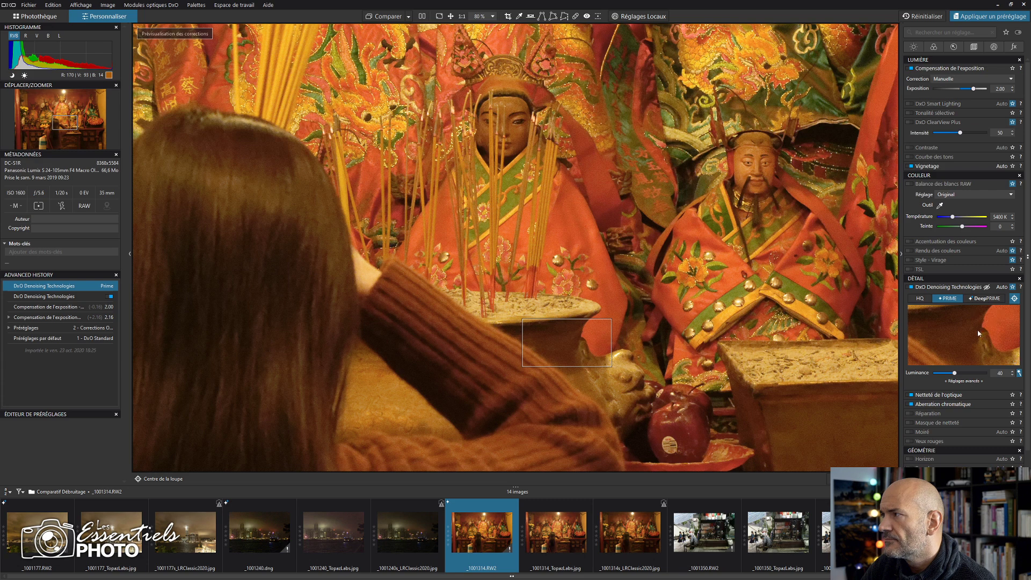
left_click(984, 299)
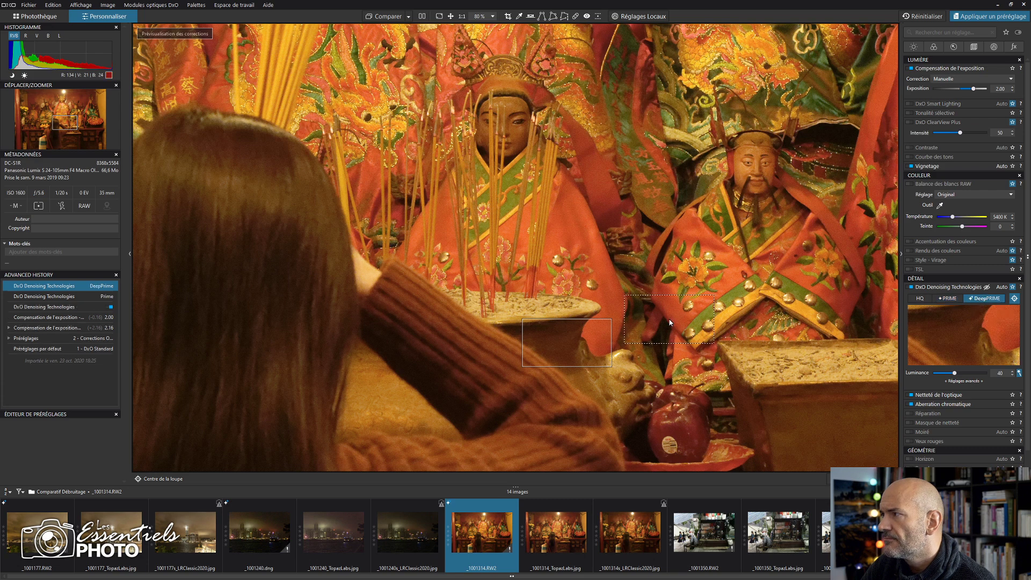
- Place the denoising loupe on the dark carved panel below the temple altar and set the luminance to 53
left_click_drag(555, 345, 772, 417)
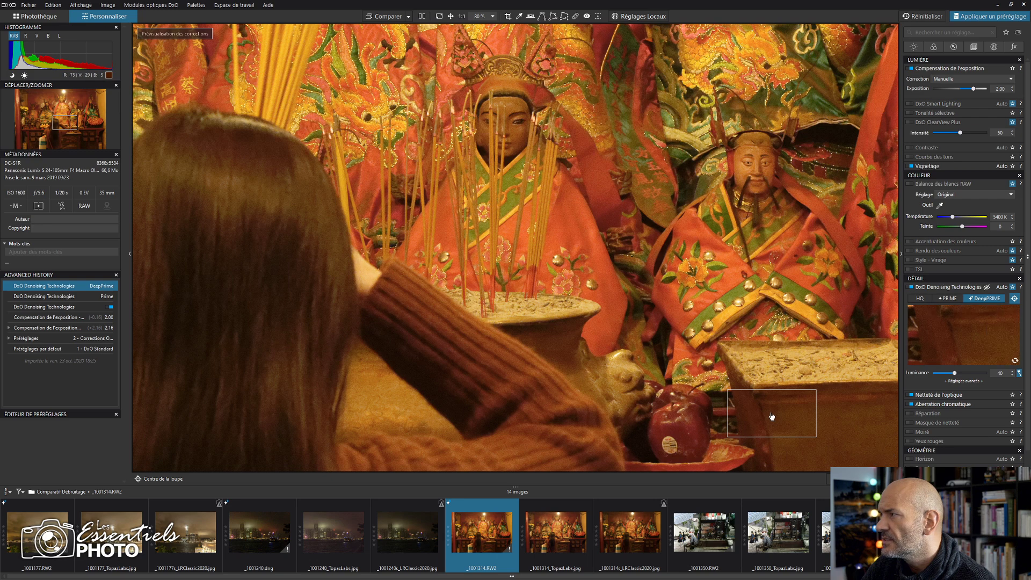
left_click_drag(771, 417, 594, 154)
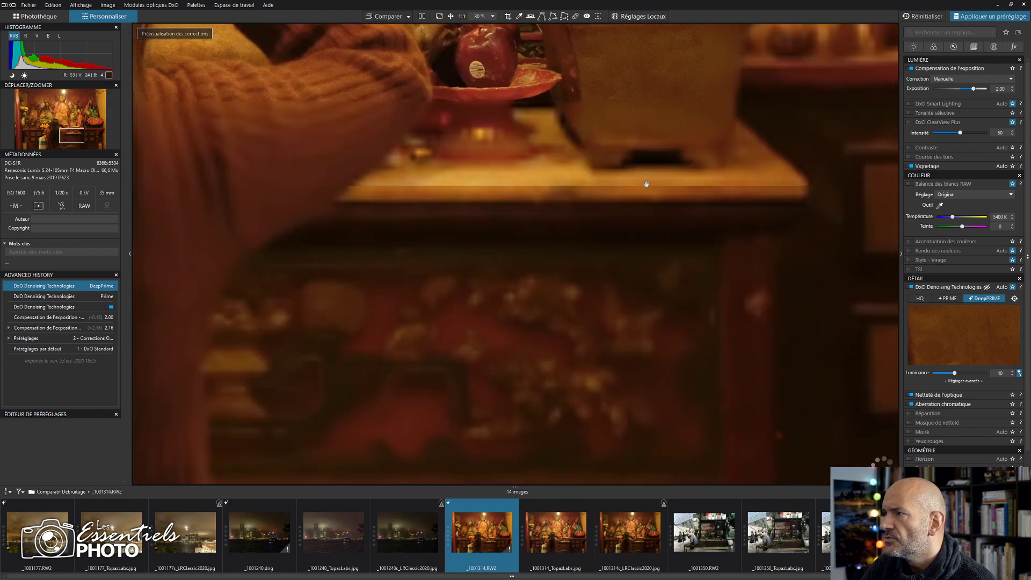
left_click(648, 292)
left_click(961, 373)
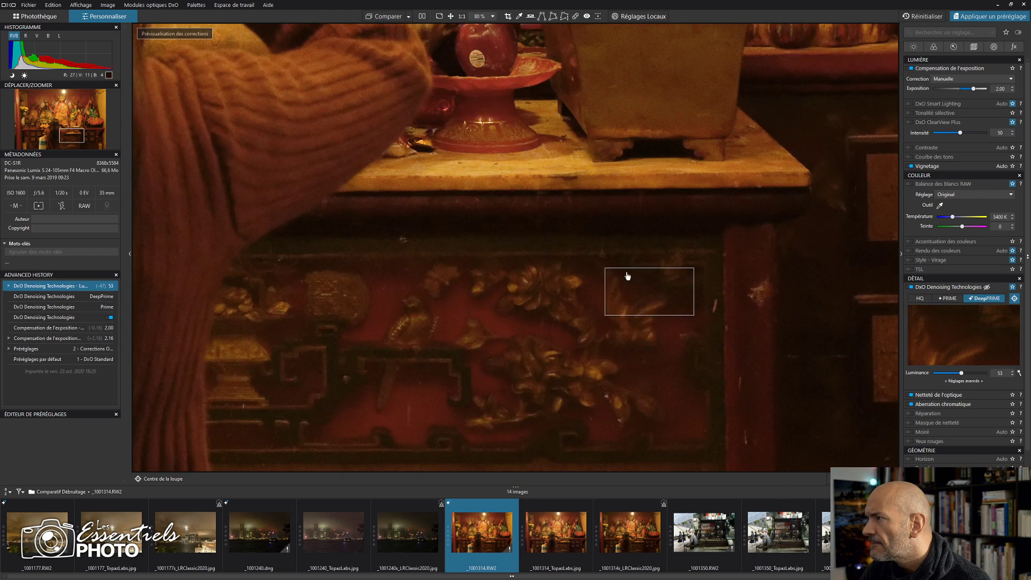
- Compare PRIME with DeepPRIME on the gilded flowers of the carved altar panel, keeping DeepPRIME
left_click_drag(628, 290, 486, 291)
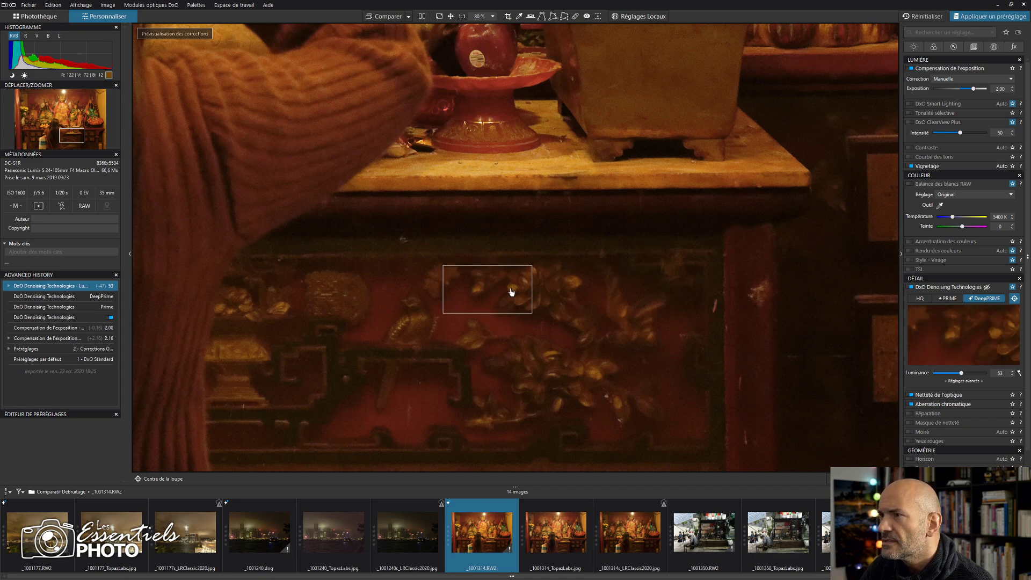
left_click(948, 298)
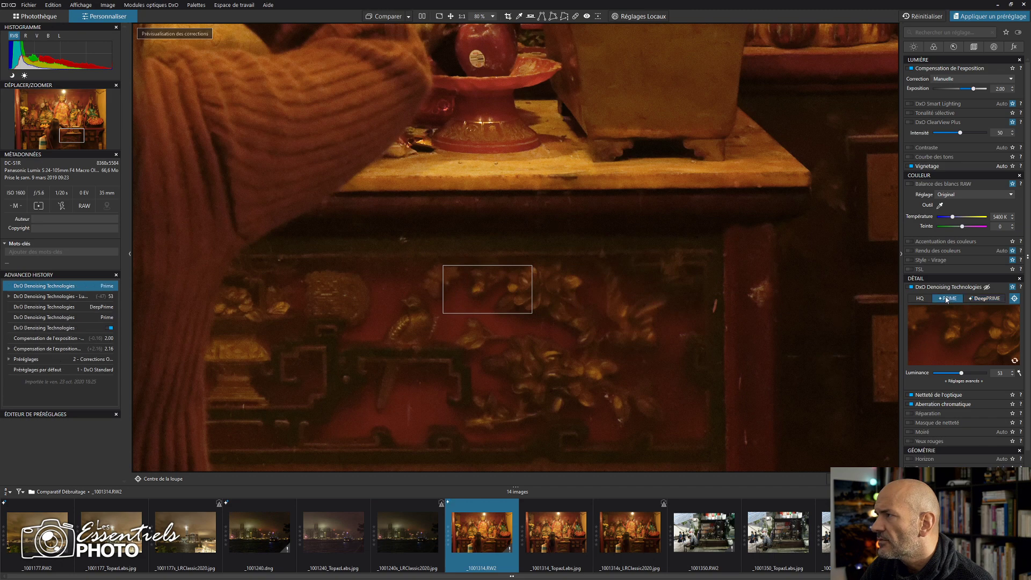
left_click(984, 298)
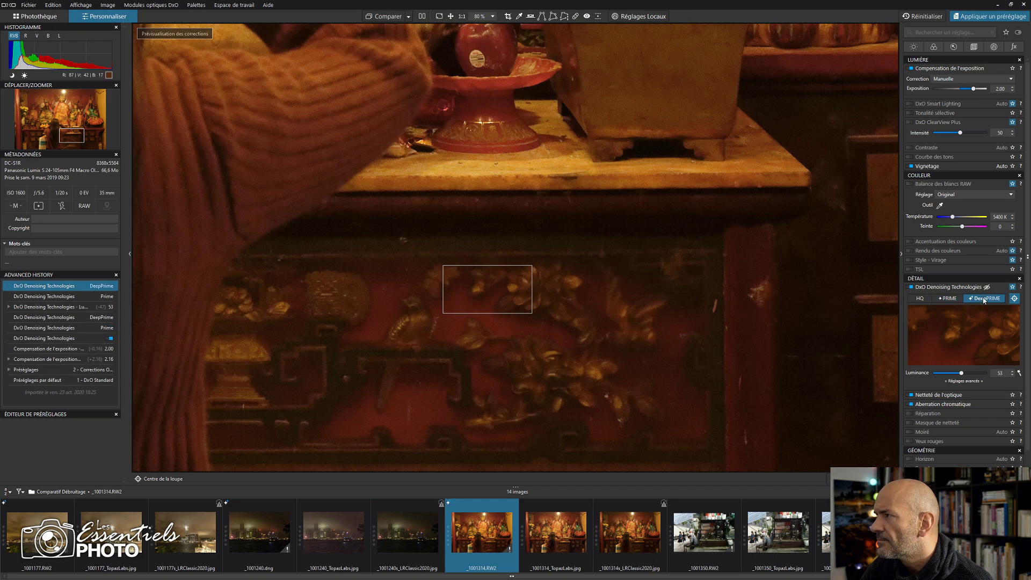
- Open the street workshop photo _1001350.RW2, apply DeepPRIME denoising with luminance 63 and place the preview loupe on the pot's rim
left_click(707, 540)
left_click_drag(623, 157, 536, 387)
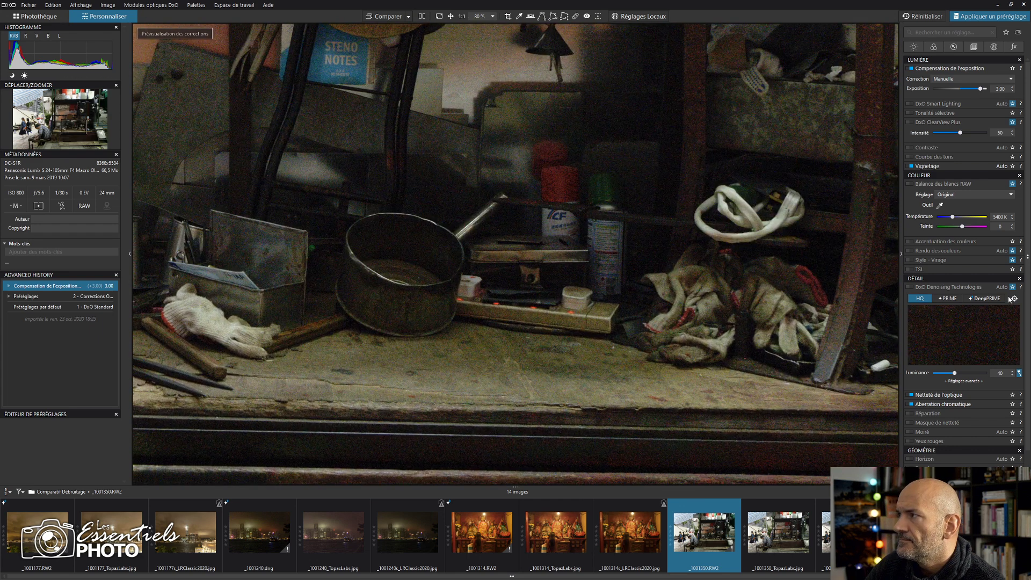
left_click(1013, 298)
left_click(947, 298)
left_click(984, 298)
left_click_drag(961, 372, 967, 372)
left_click_drag(612, 184, 350, 215)
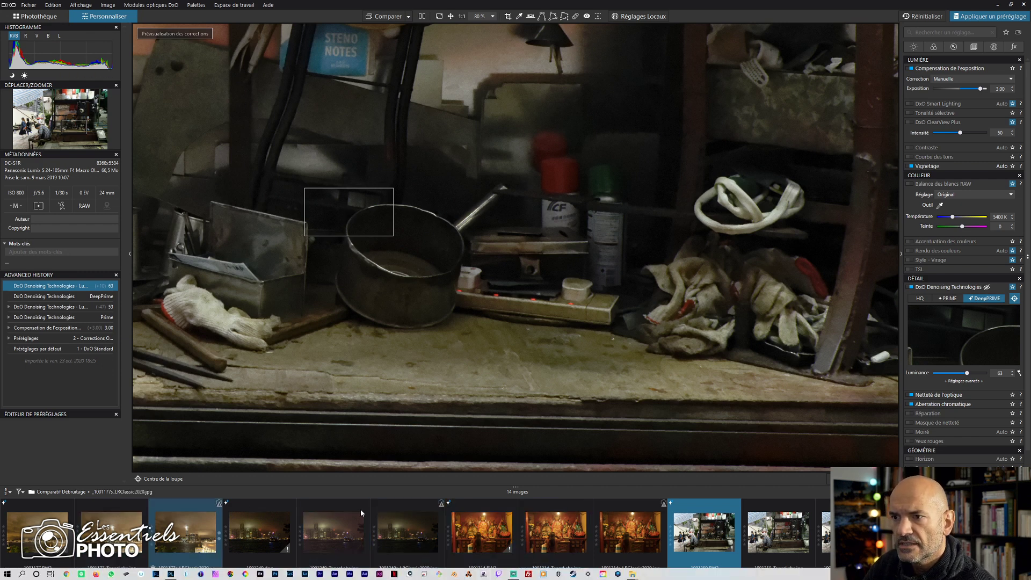
- Select the four RAW photos and export them as JPEG, quality 100, to the original image folder with the suffix _DxOPhotoLab4DeepPRIME
left_click(490, 538, "ctrl")
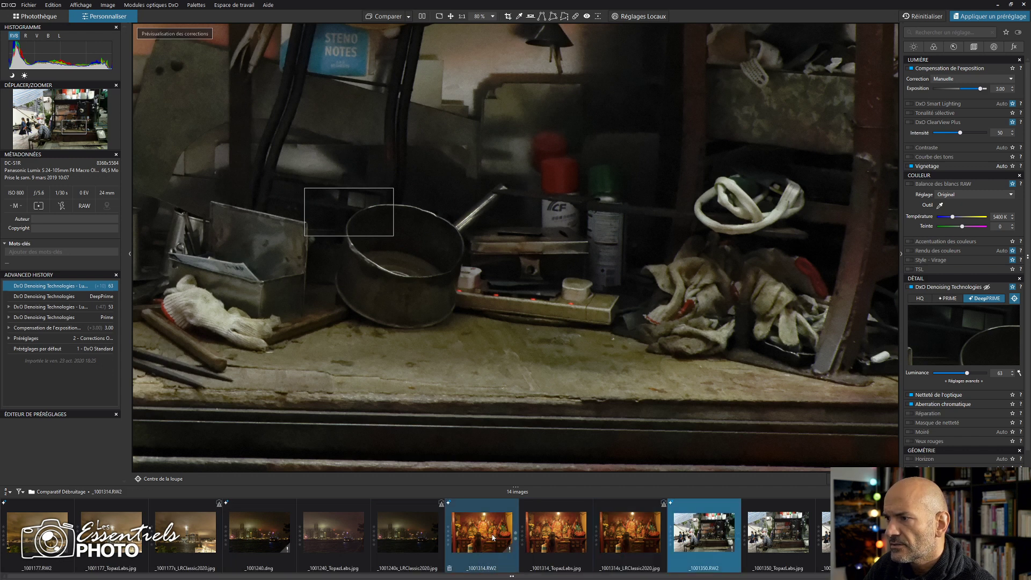
left_click(259, 531, "ctrl")
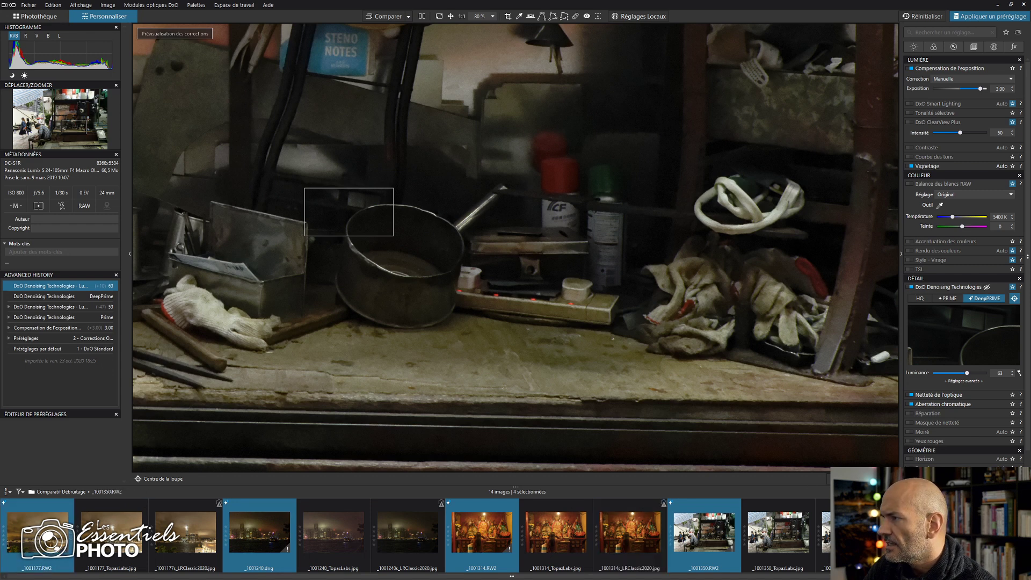
key("ctrl+e")
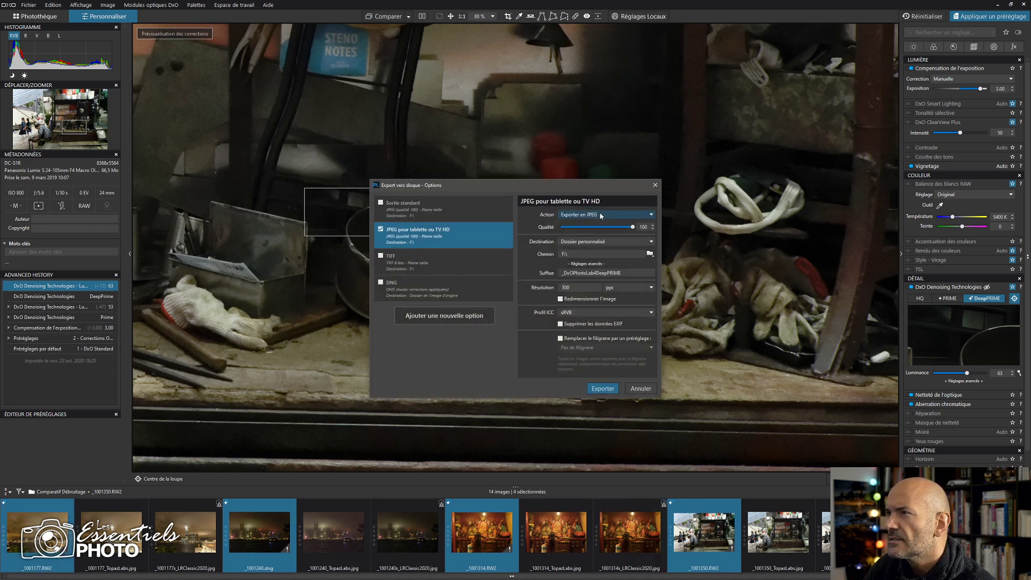
left_click(618, 246)
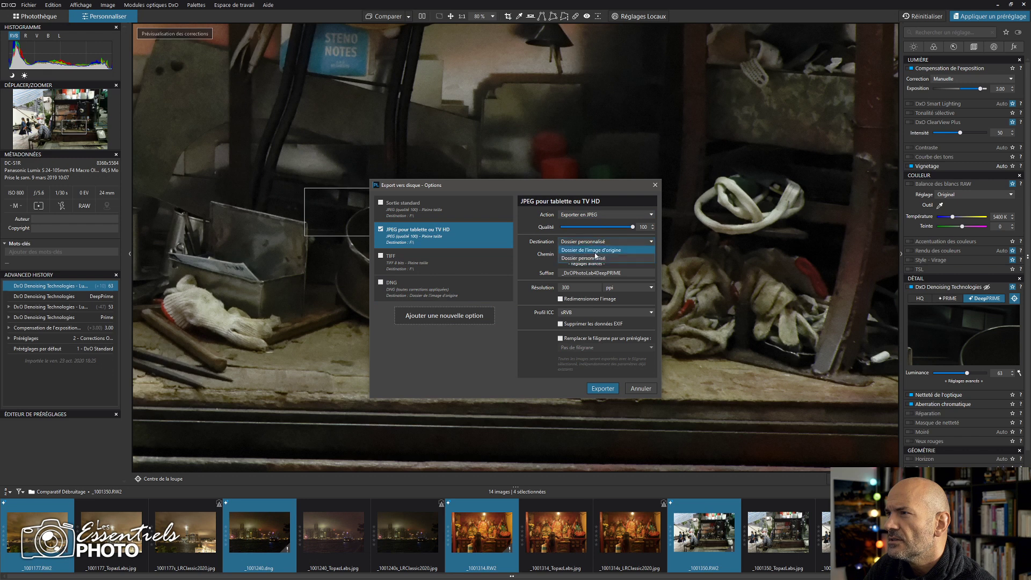
left_click(593, 251)
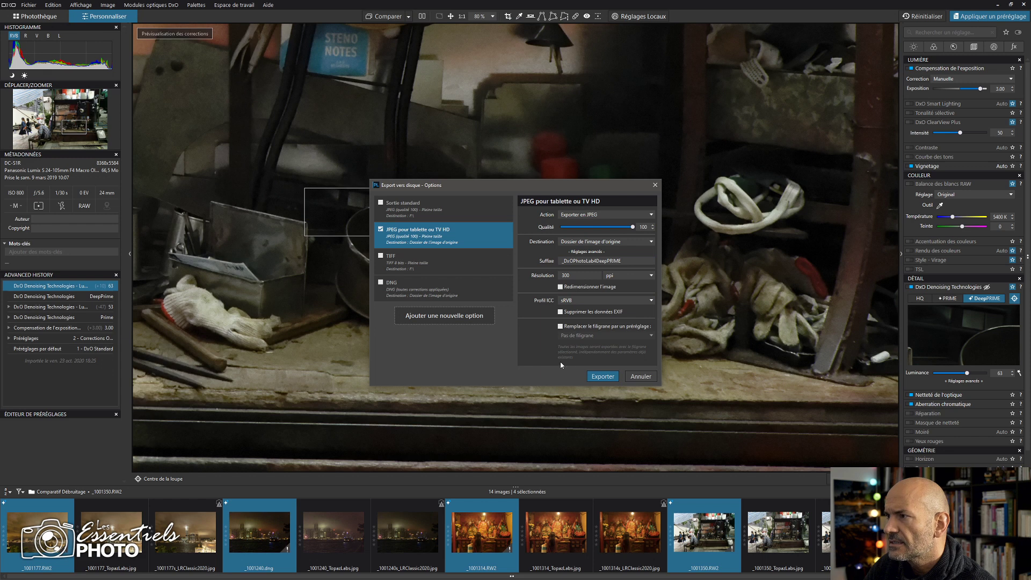
left_click(599, 375)
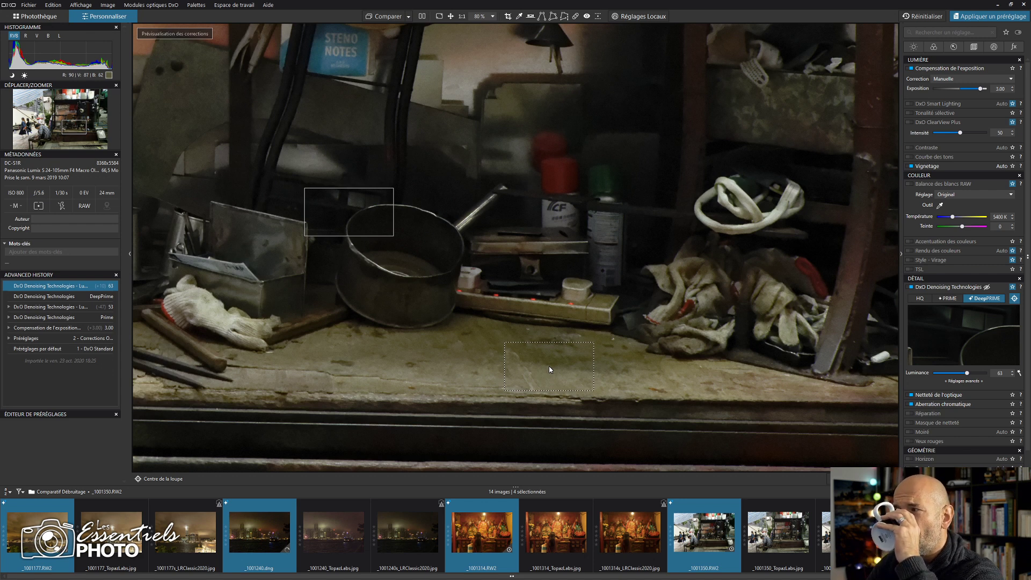
left_click_drag(549, 366, 674, 358)
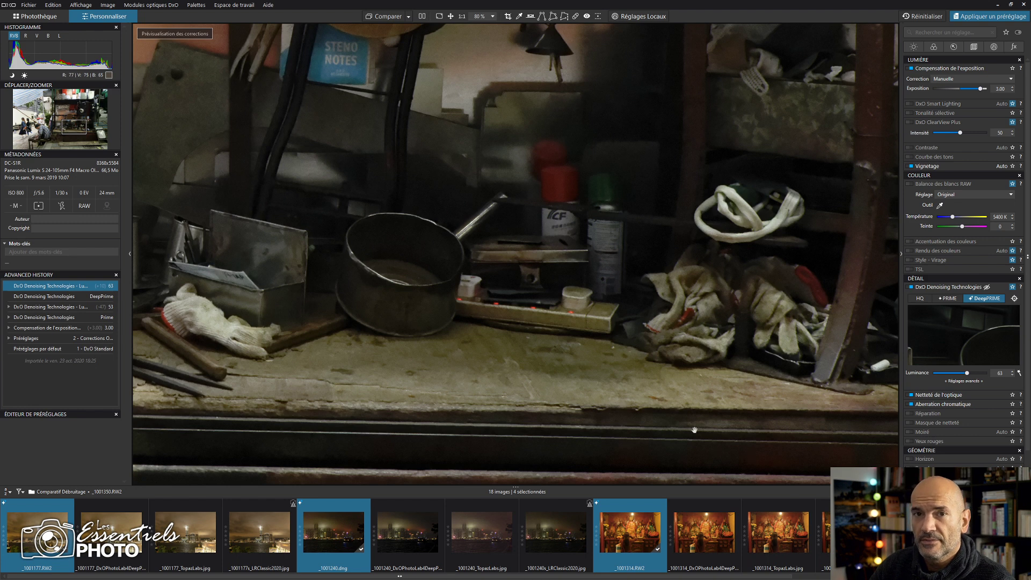
- Switch the denoising method to PRIME for the harbour photo _1001177.RW2 and the night skyline photo _1001240.dng
left_click(37, 532)
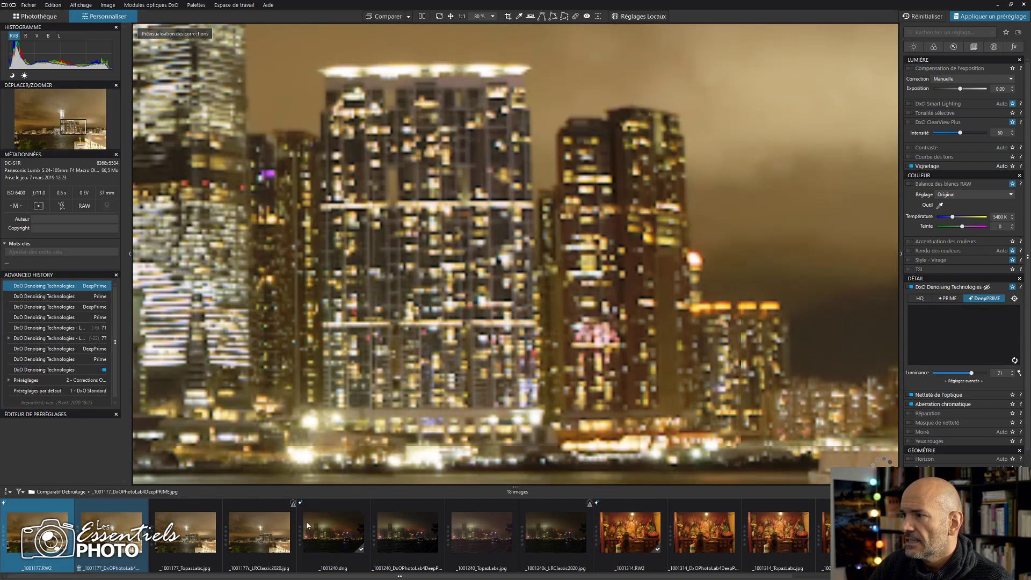
left_click(942, 300)
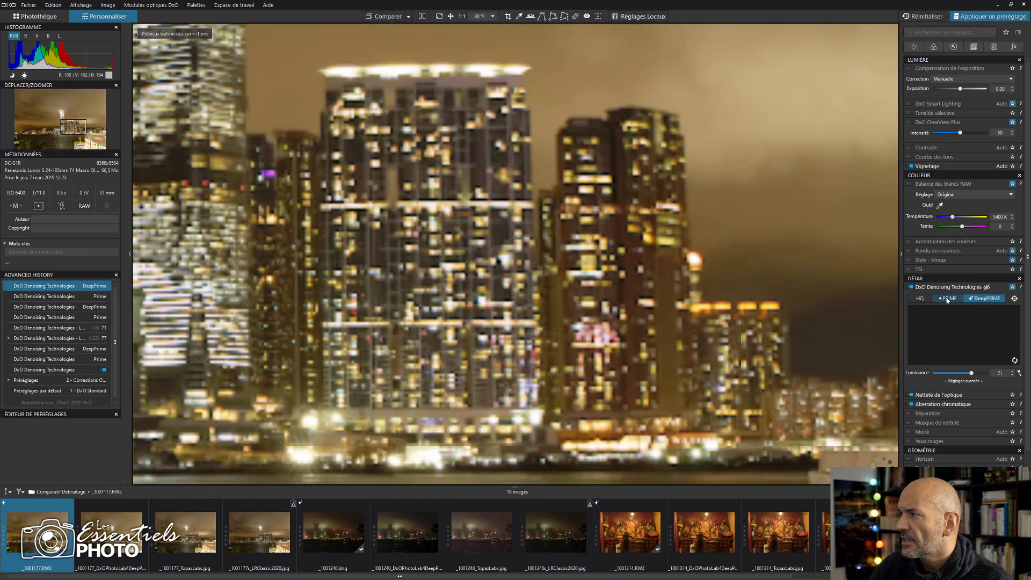
left_click(331, 525)
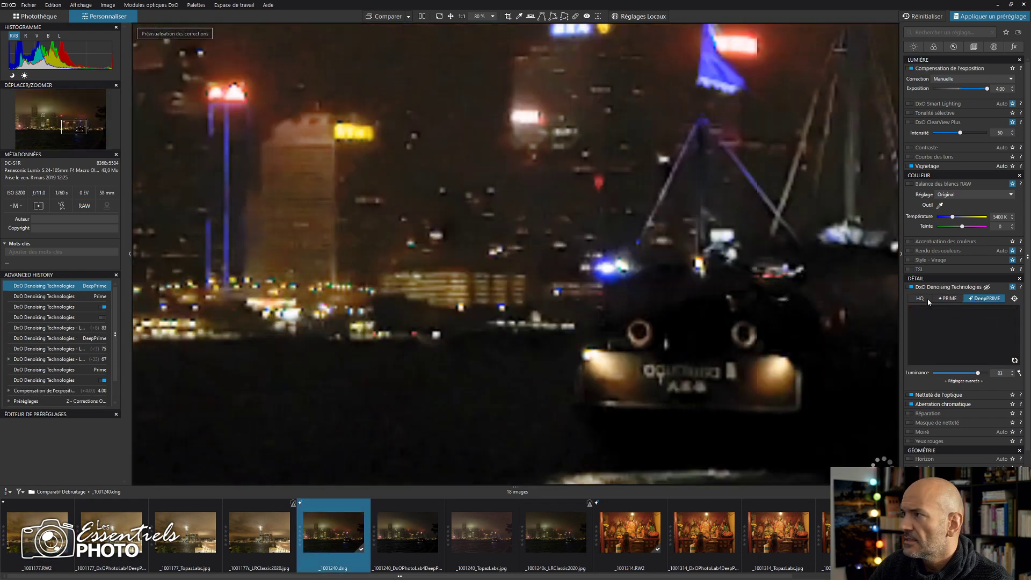
left_click(946, 299)
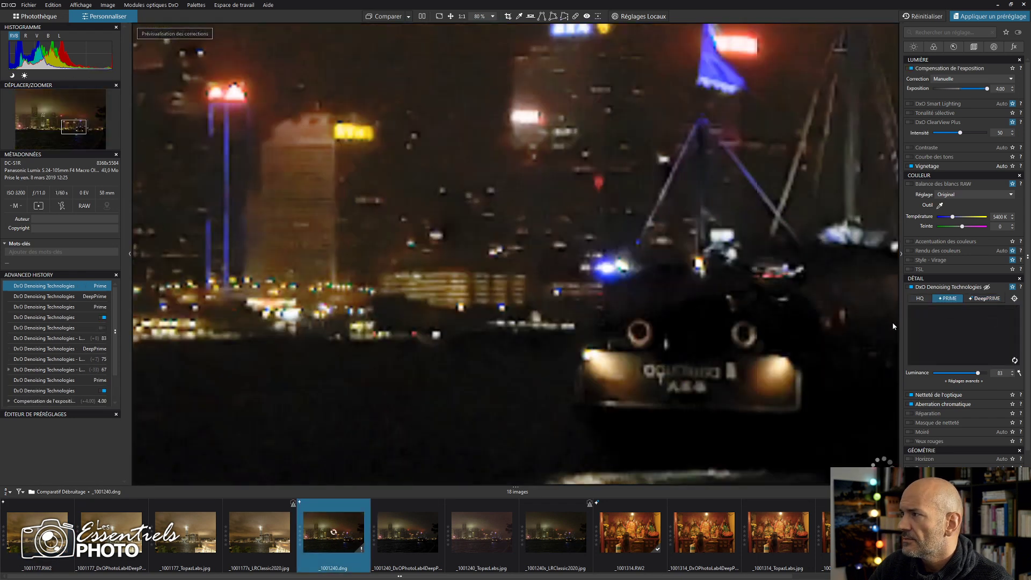
- Switch the denoising method to PRIME for the temple altar photo _1001314.RW2 and the street workshop photo _1001350.RW2
left_click(610, 527)
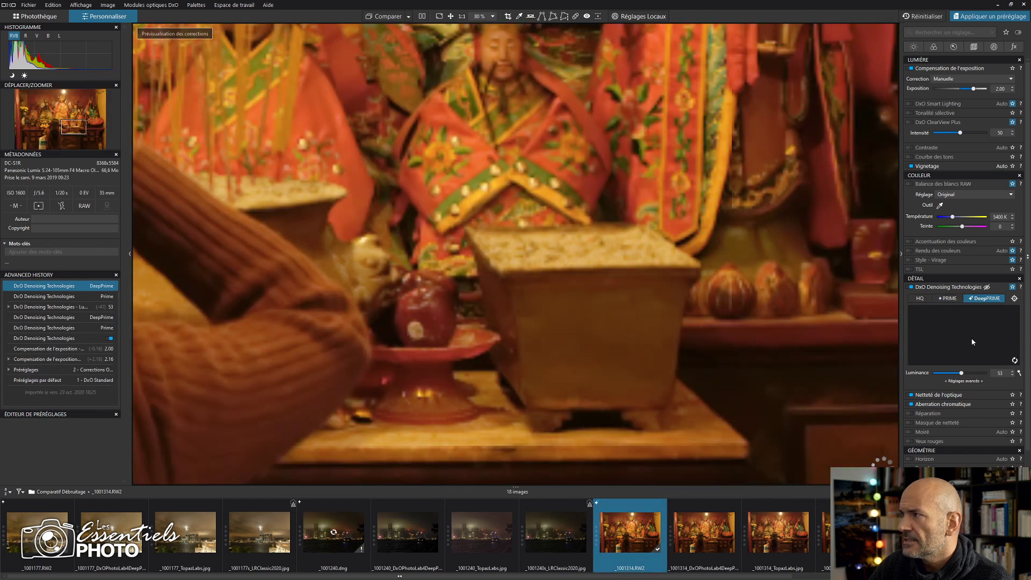
left_click(953, 300)
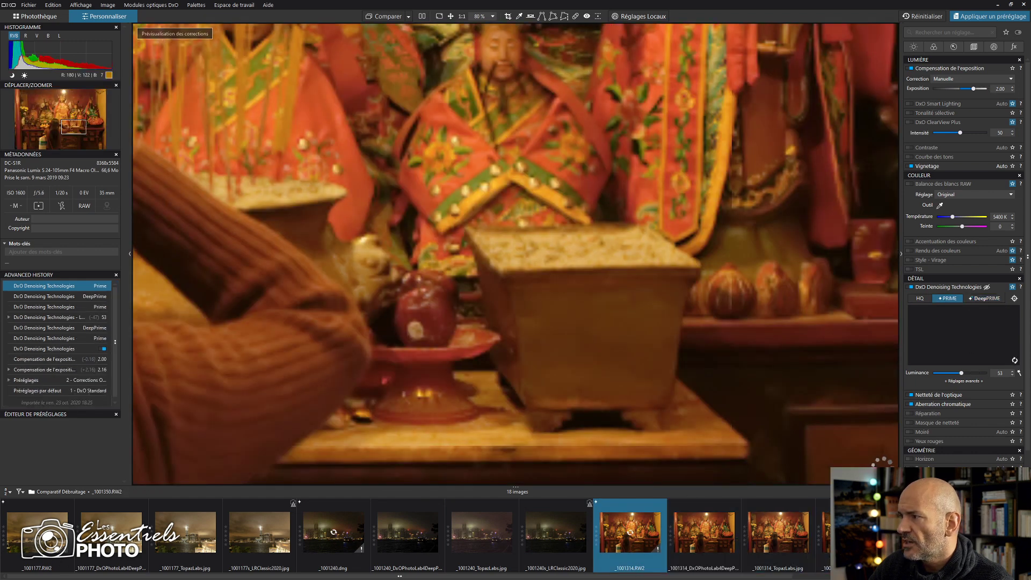
left_click(944, 301)
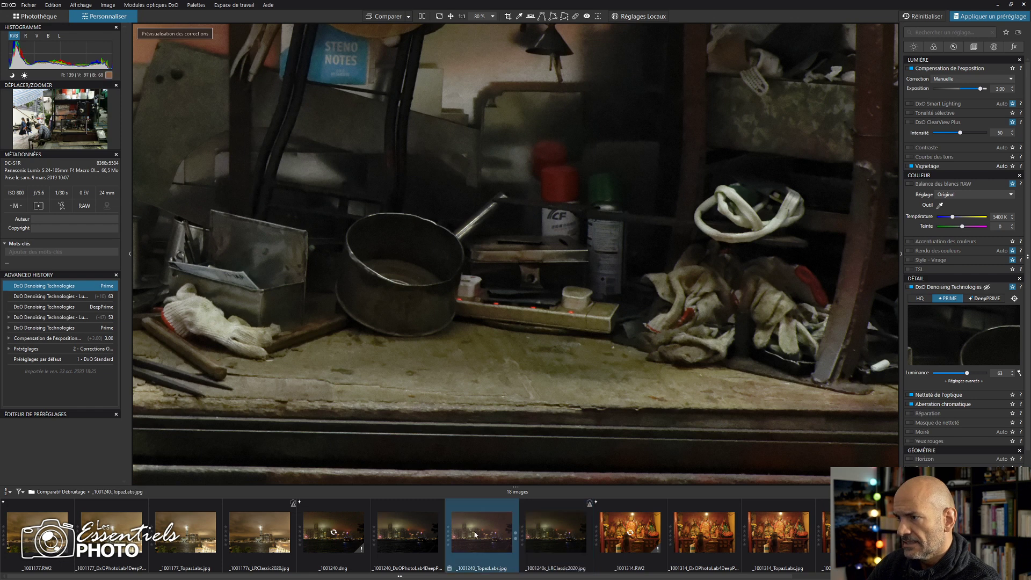
- Select the four RAW photos and set up their JPEG export to disk with the suffix _DxOPhotoLab4PRIME
left_click(611, 532)
left_click(333, 531, "ctrl")
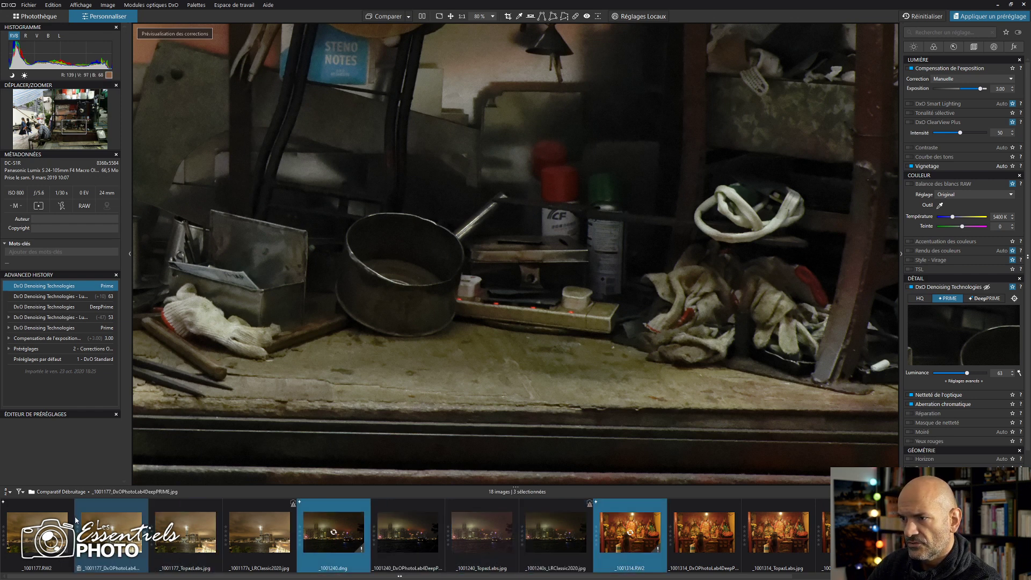
left_click(18, 529, "ctrl")
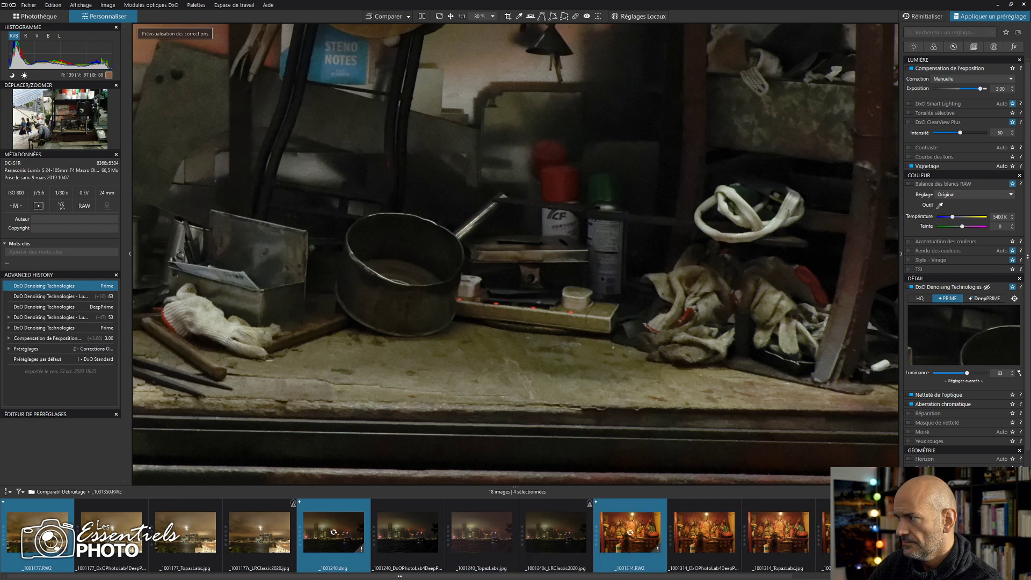
key("ctrl+shift+e")
double_click(605, 267)
key("BackSpace")
key("BackSpace")
key("BackSpace")
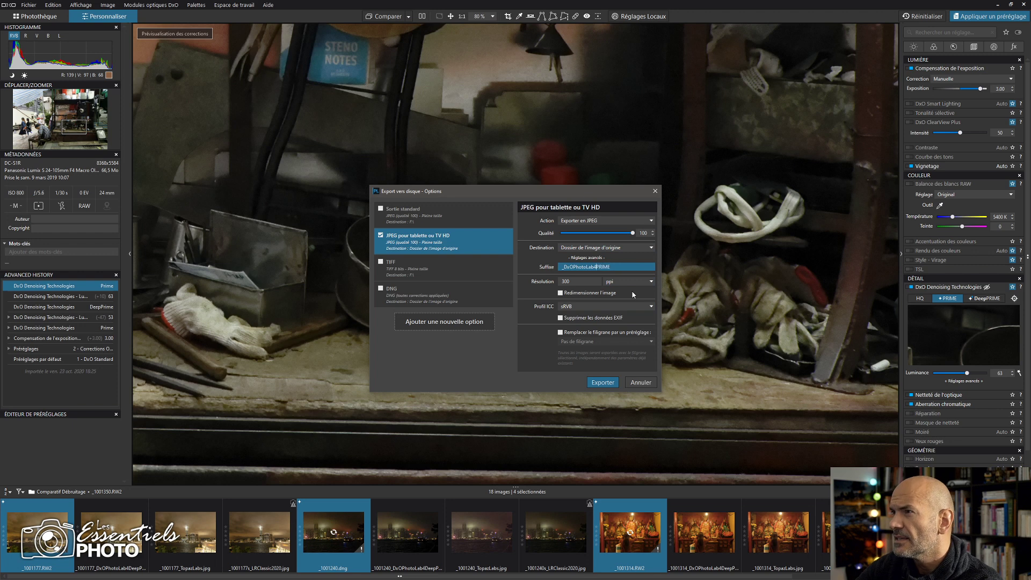
key("BackSpace")
type("4")
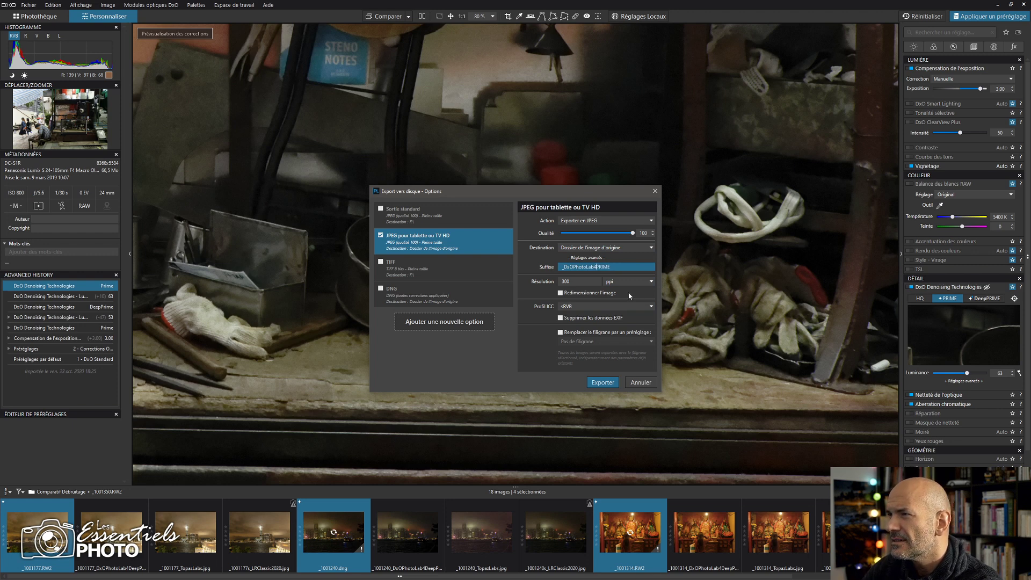
- Export the selected photos to disk as quality 100 JPEGs in the original image folder, using the _DxOPhotoLab4PRIME suffix
left_click(602, 382)
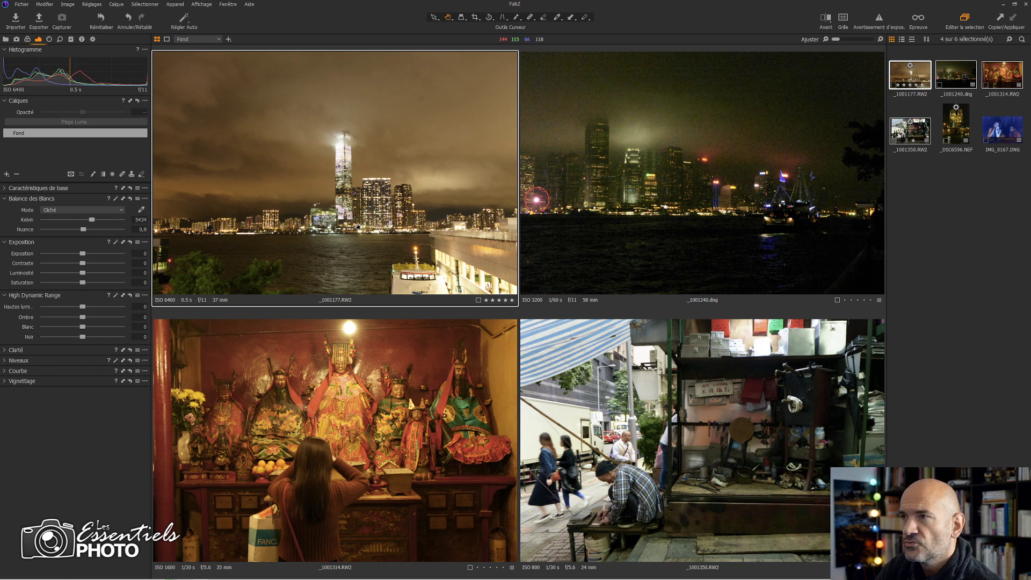
- Step through the selected photos to compare the exposure adjustments applied to each one
key("Right")
key("Right")
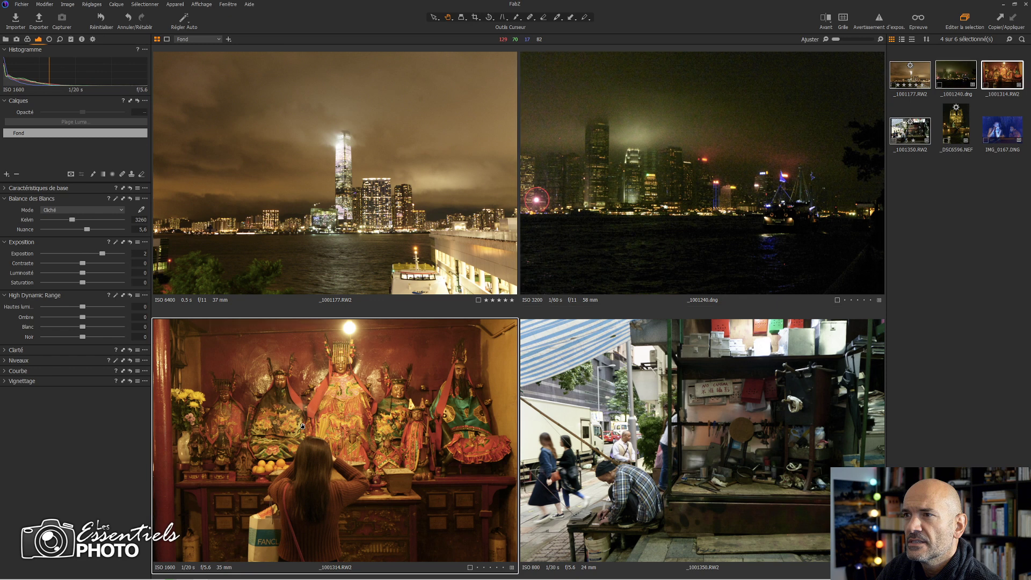
key("Right")
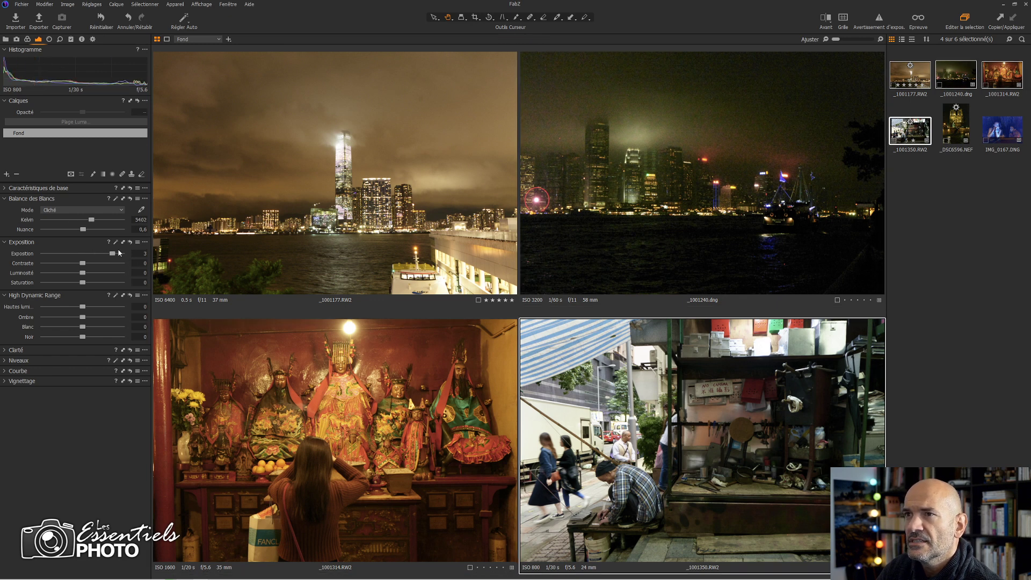
- Examine the noise in the dark and detailed areas of all four displayed photos at 100% magnification
left_click(324, 220)
left_click(325, 219)
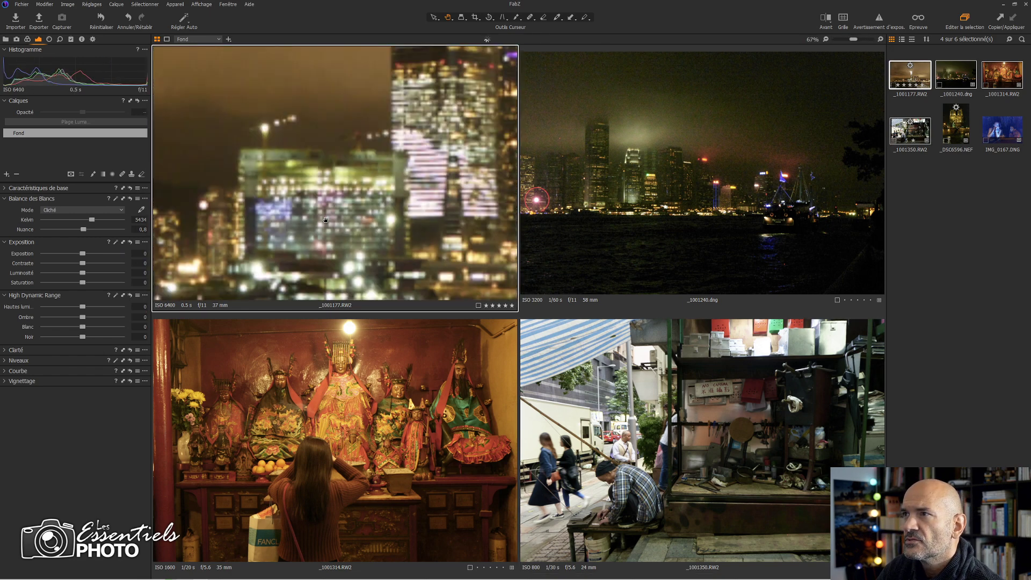
left_click(880, 39)
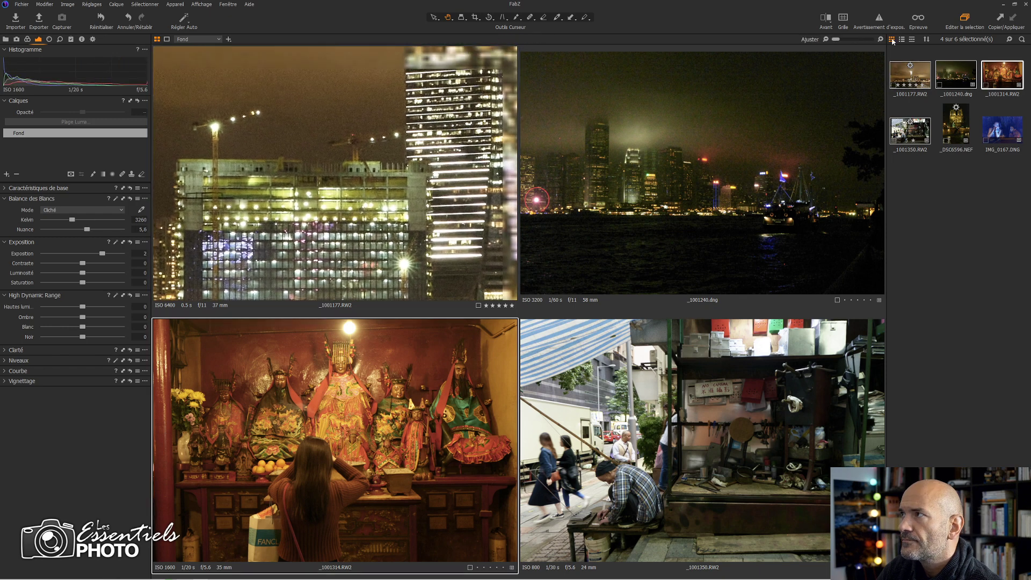
left_click(725, 161)
left_click(879, 39)
left_click(744, 365)
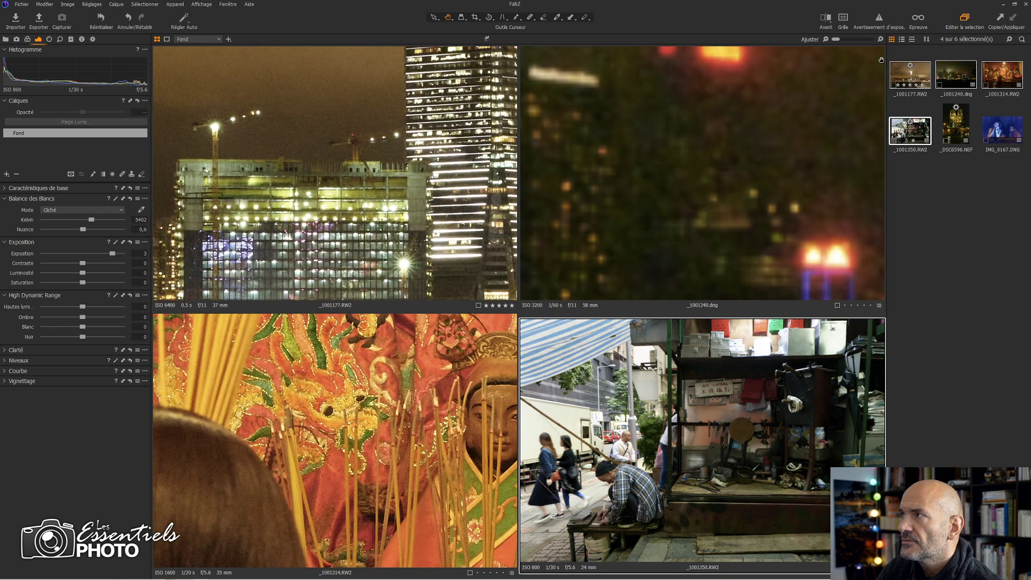
left_click(880, 39)
left_click_drag(796, 112, 799, 175)
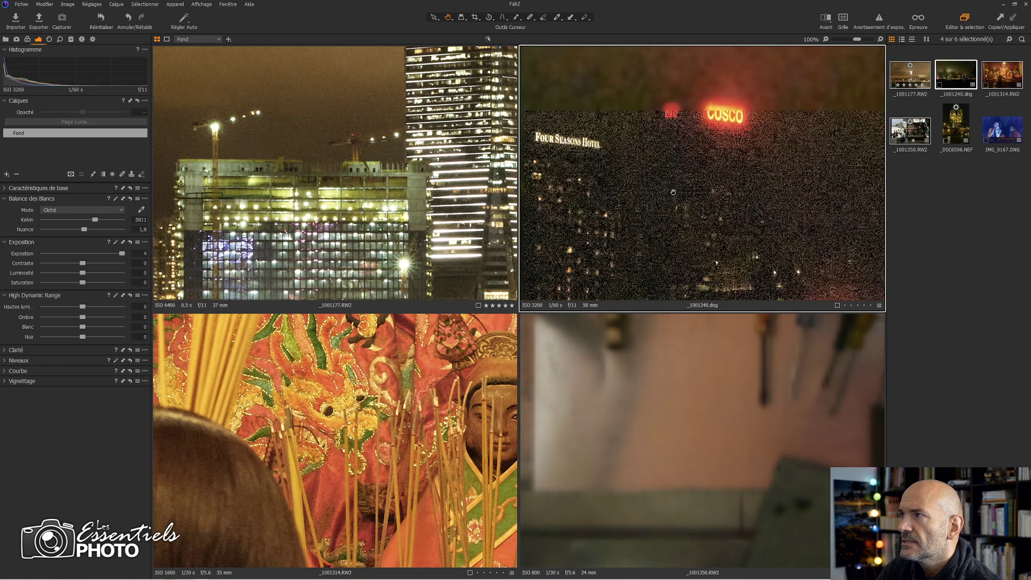
left_click_drag(714, 453, 639, 419)
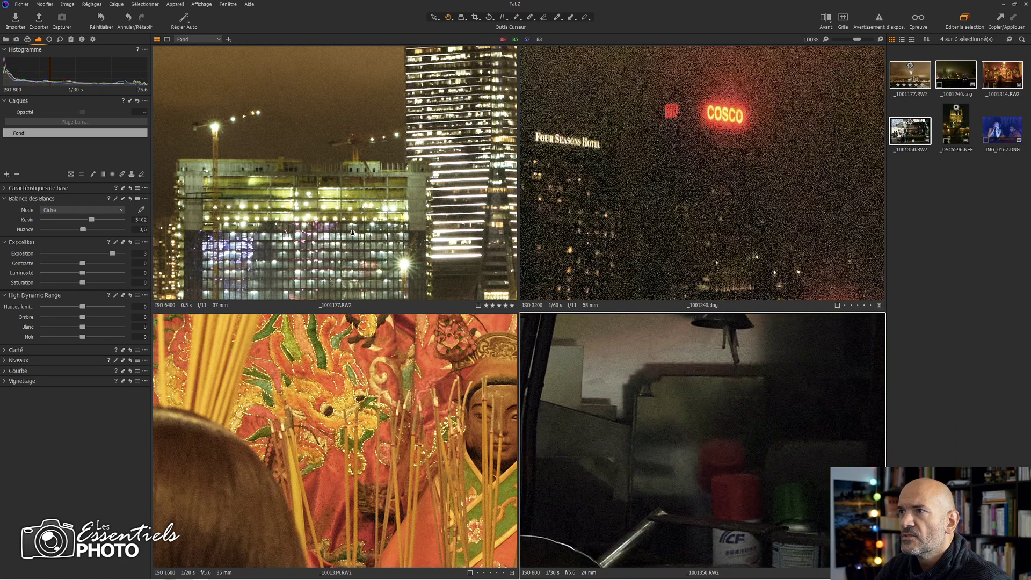
left_click(513, 219)
left_click(528, 219)
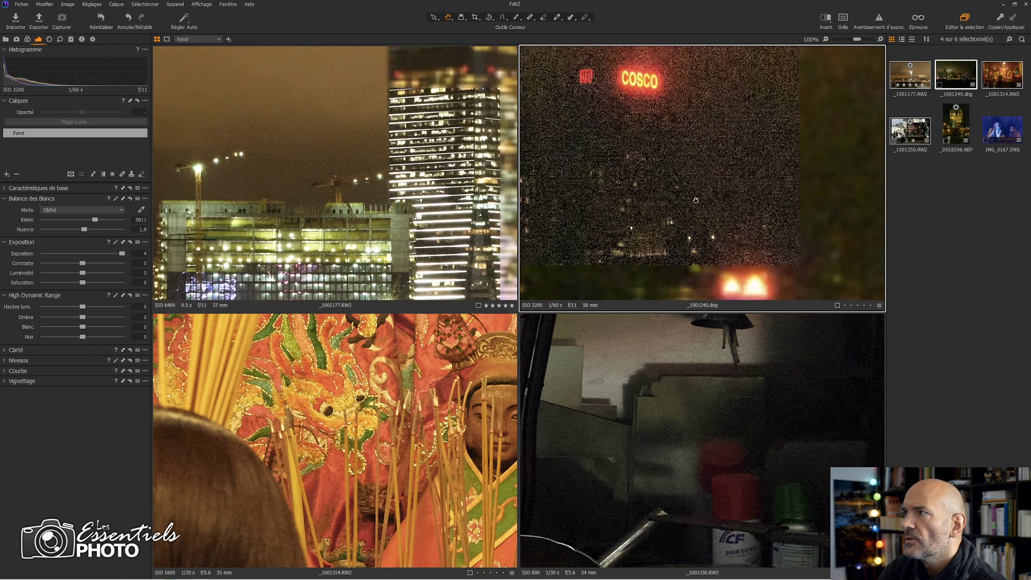
left_click_drag(706, 174, 717, 159)
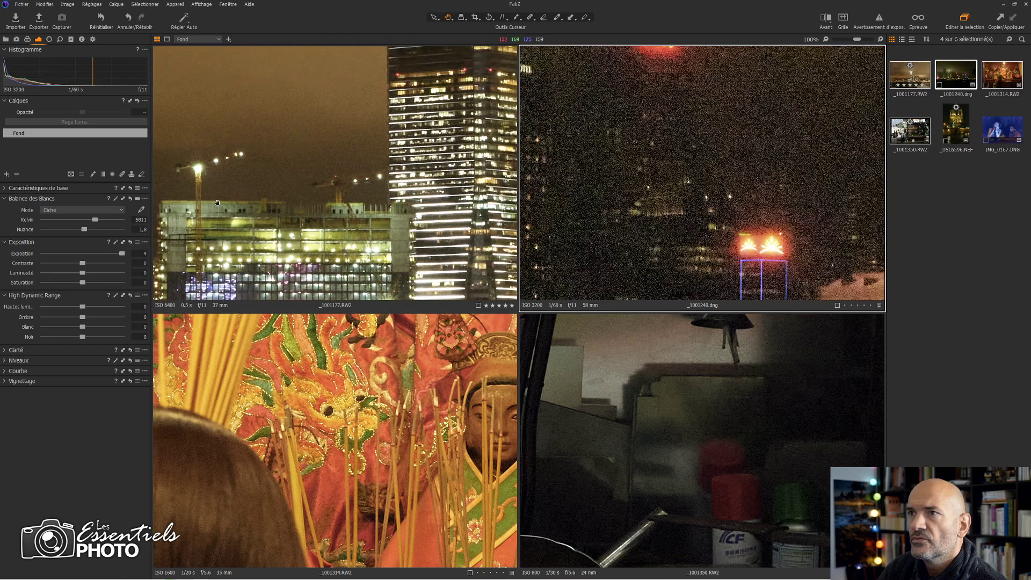
- Set the noise reduction of _1001177.RW2 to luminance 94 and colour 87
left_click(60, 39)
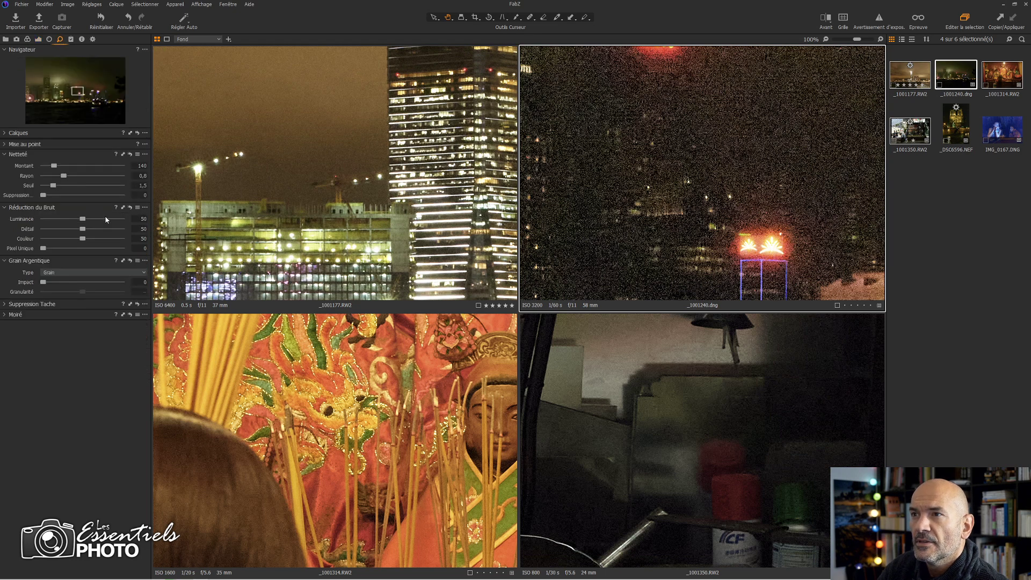
left_click(286, 203)
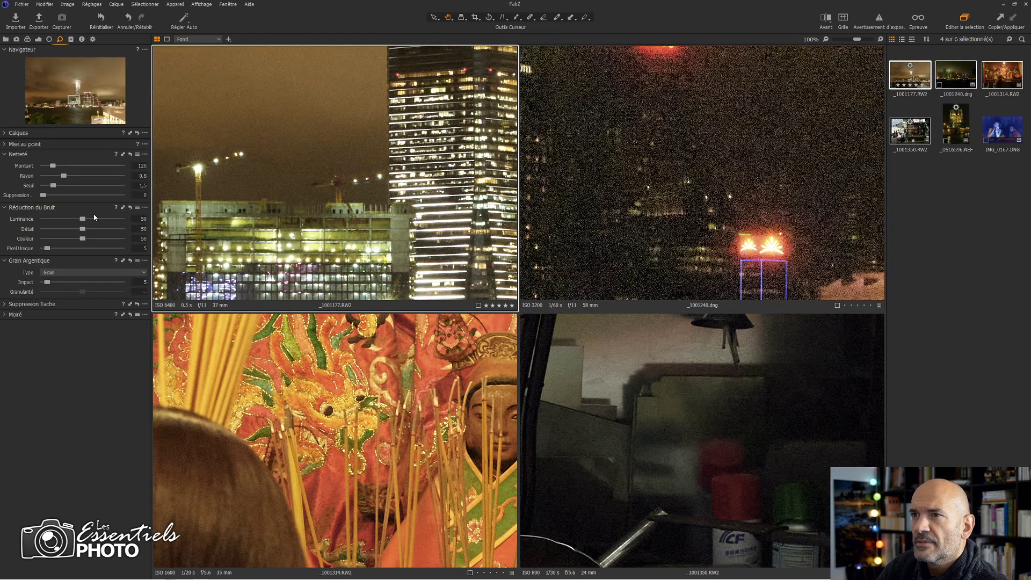
left_click_drag(101, 220, 112, 221)
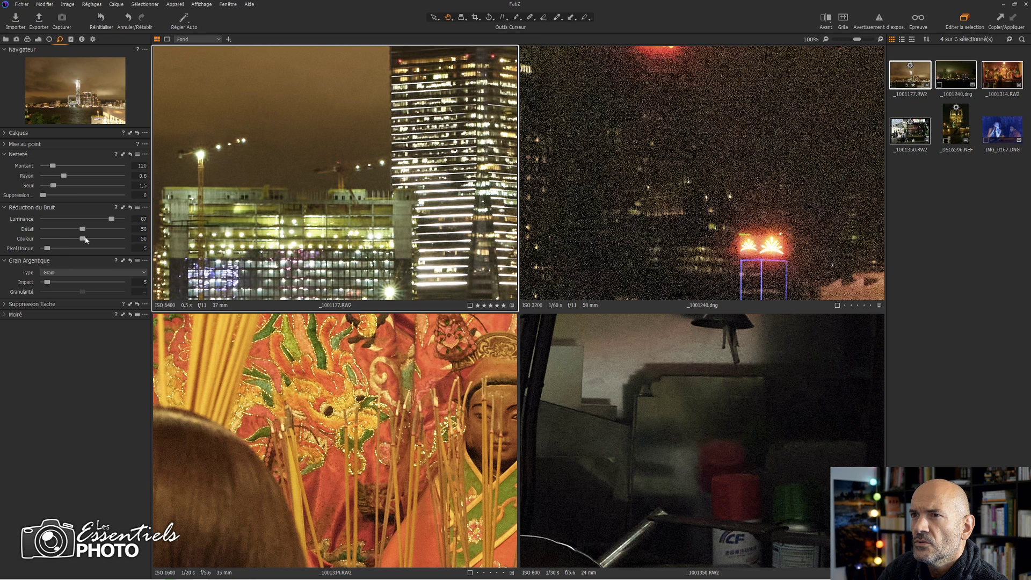
left_click_drag(82, 238, 113, 243)
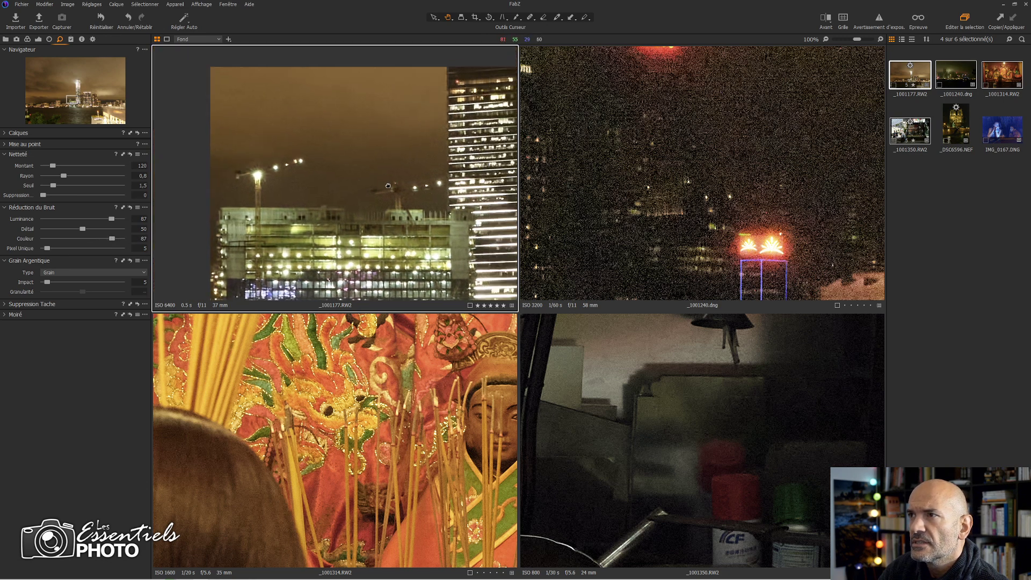
left_click_drag(119, 218, 118, 220)
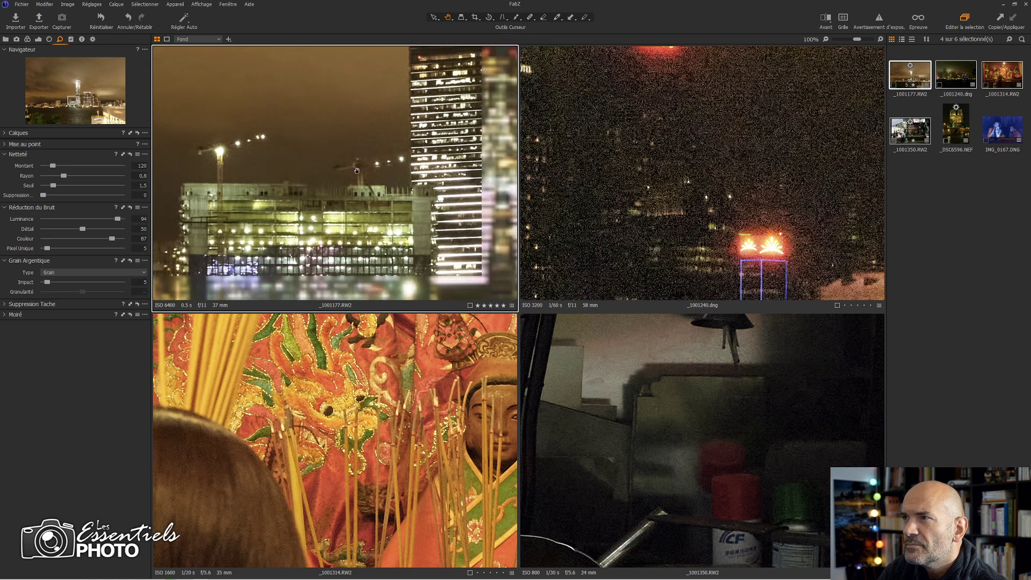
left_click_drag(362, 158, 400, 155)
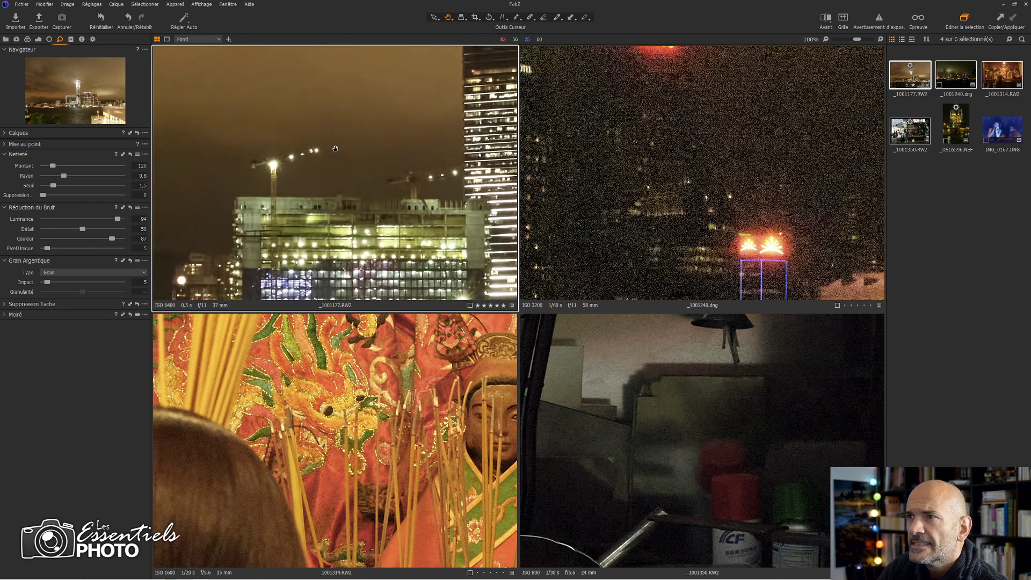
left_click_drag(335, 148, 284, 159)
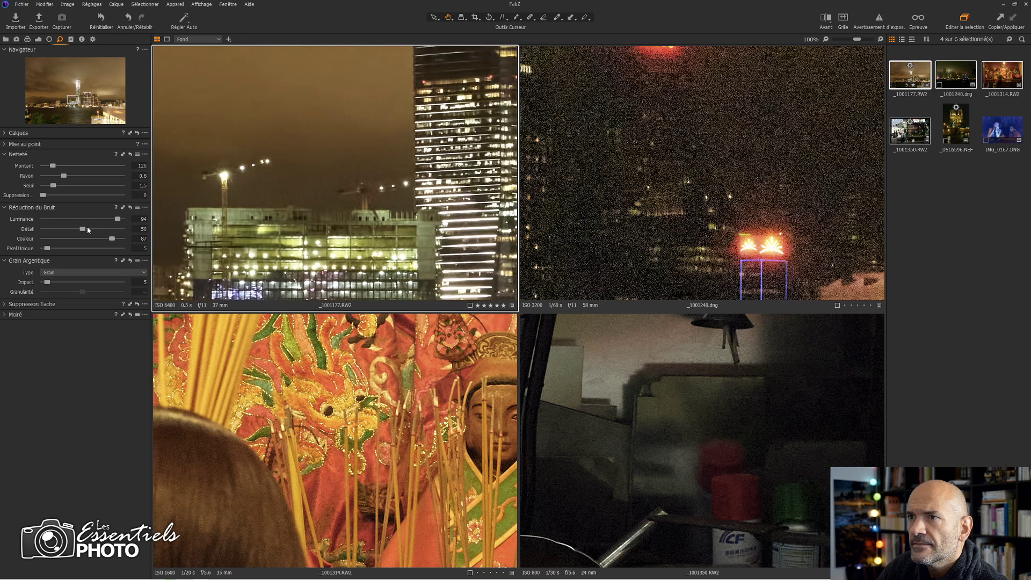
- Fine-tune _1001177.RW2 with noise reduction luminance 95, detail 49 and a sharpening amount of 257
left_click_drag(50, 229, 104, 232)
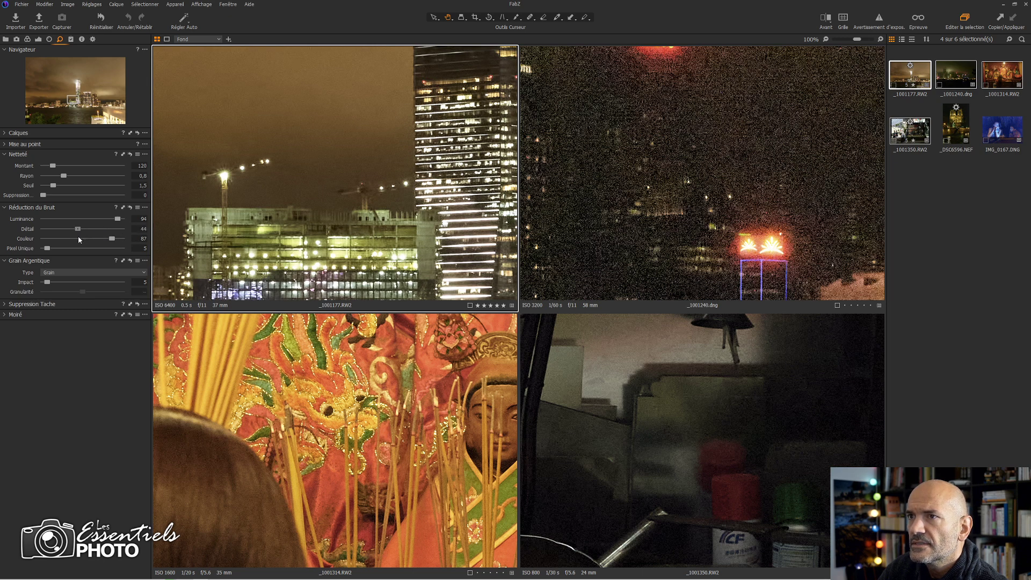
left_click_drag(53, 166, 74, 167)
left_click_drag(188, 132, 399, 101)
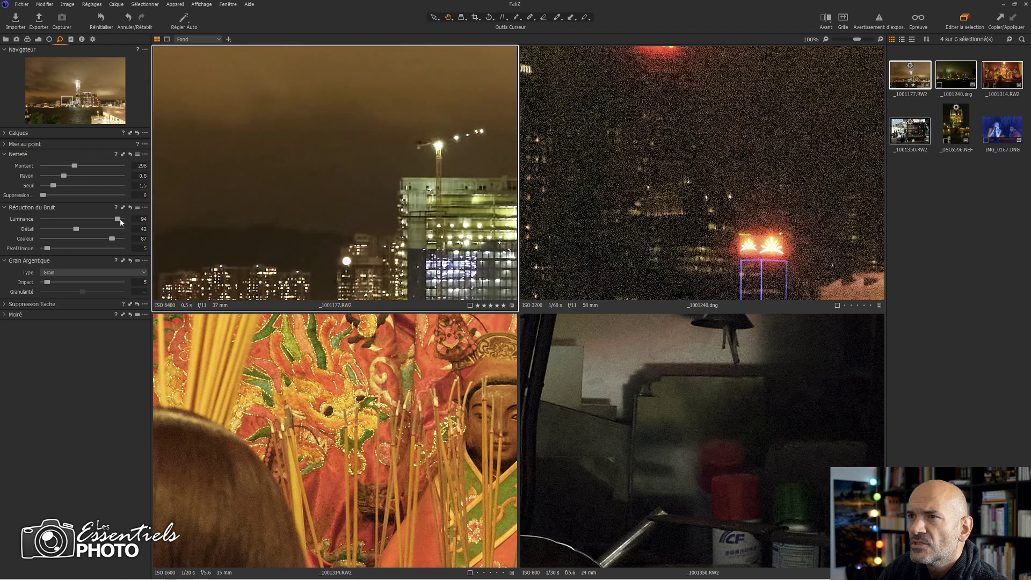
left_click_drag(119, 219, 119, 223)
left_click_drag(483, 215, 344, 253)
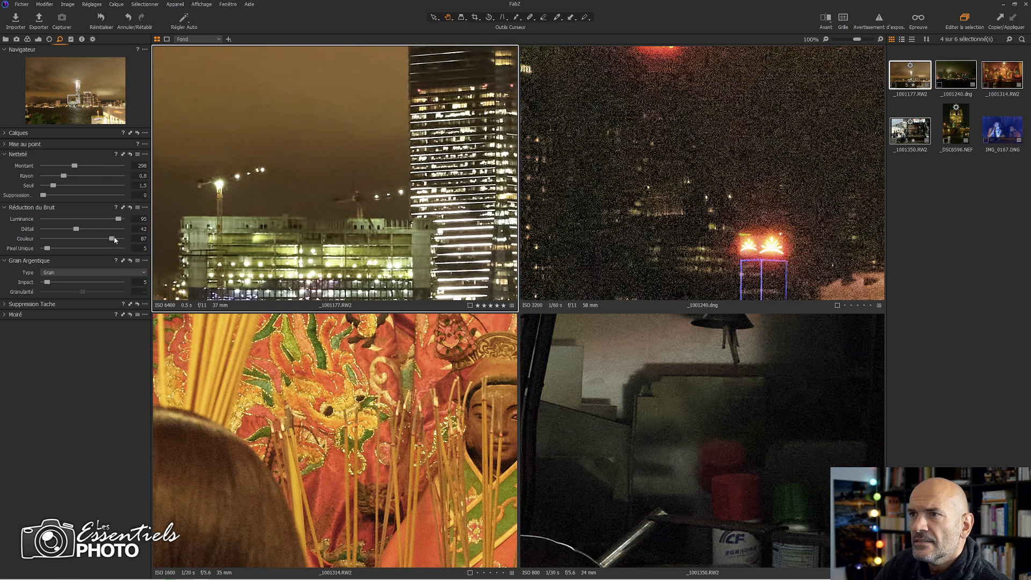
mouse_move(74, 166)
left_mouse_down()
mouse_move(87, 167)
mouse_move(69, 171)
left_mouse_up()
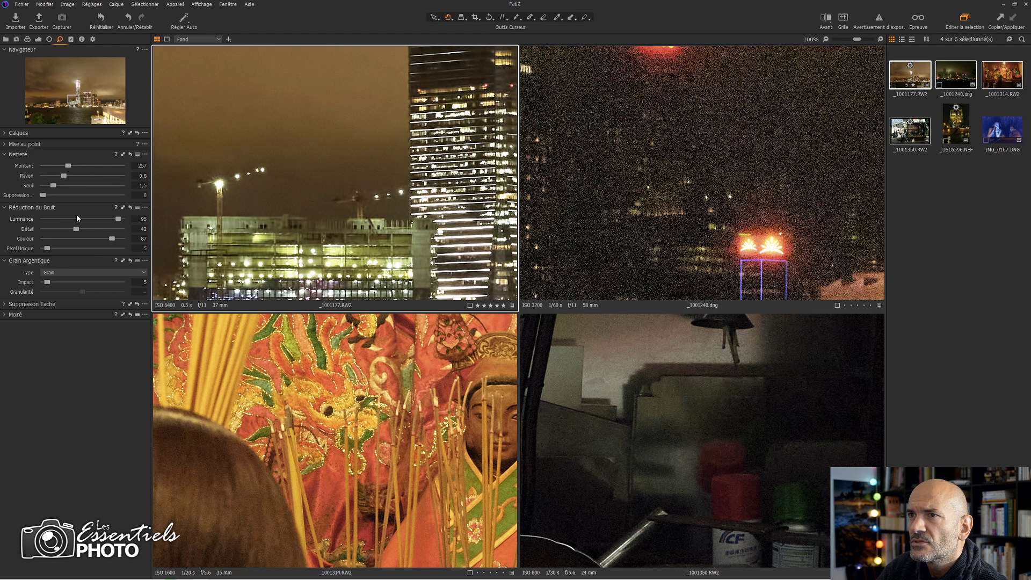
mouse_move(76, 229)
left_mouse_down()
mouse_move(64, 229)
mouse_move(94, 232)
left_mouse_up()
left_click_drag(87, 232, 82, 231)
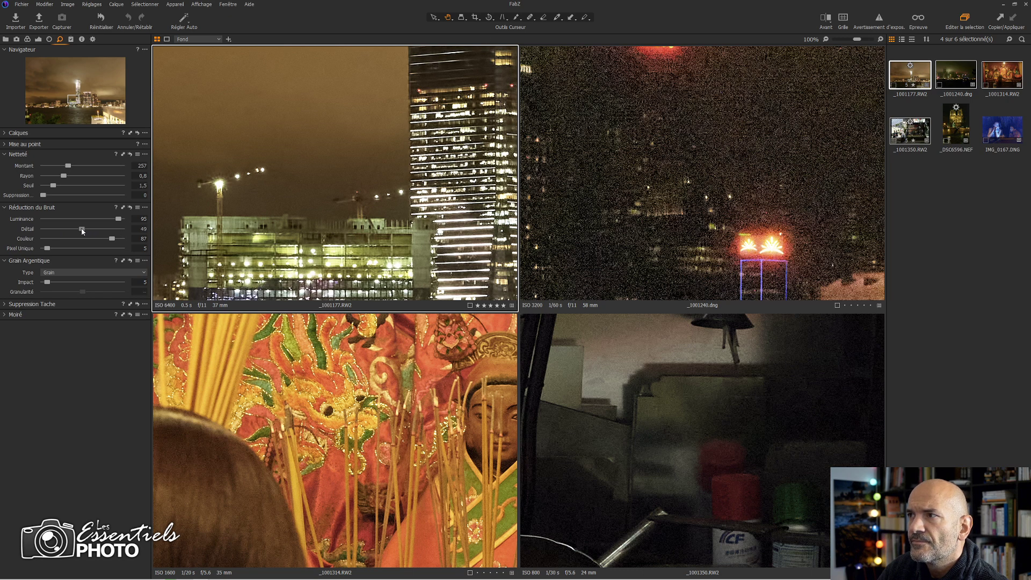
left_click_drag(363, 218, 327, 204)
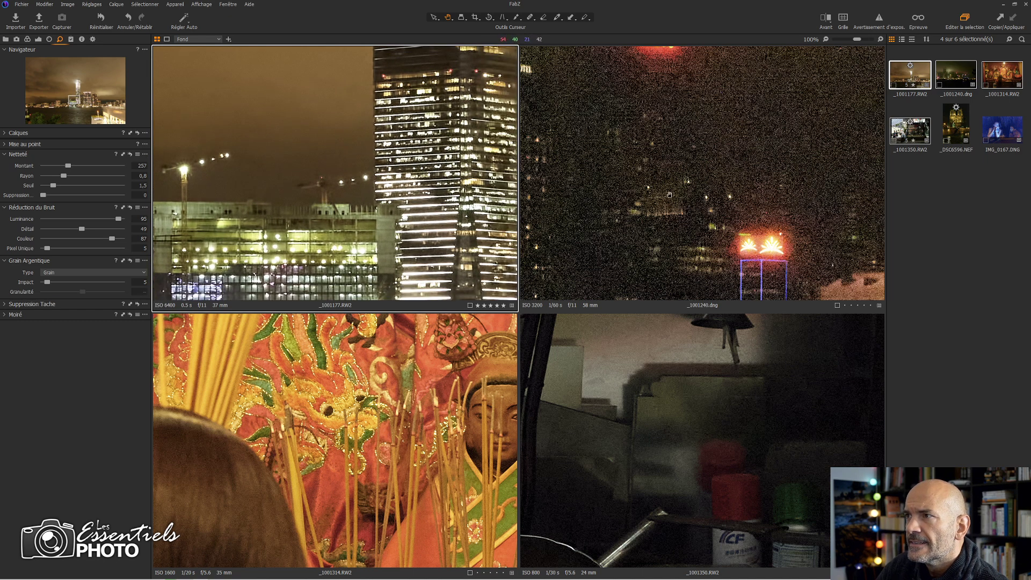
- Set the noise reduction of _1001240.dng to luminance 92, detail 19 and colour 73
left_click(740, 244)
left_click_drag(740, 244, 702, 216)
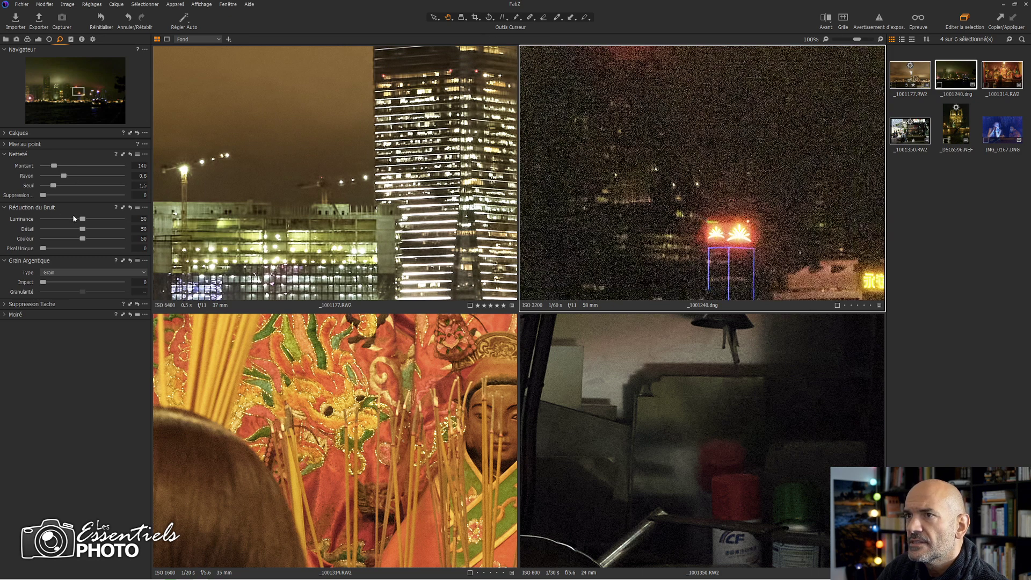
left_click_drag(82, 218, 107, 240)
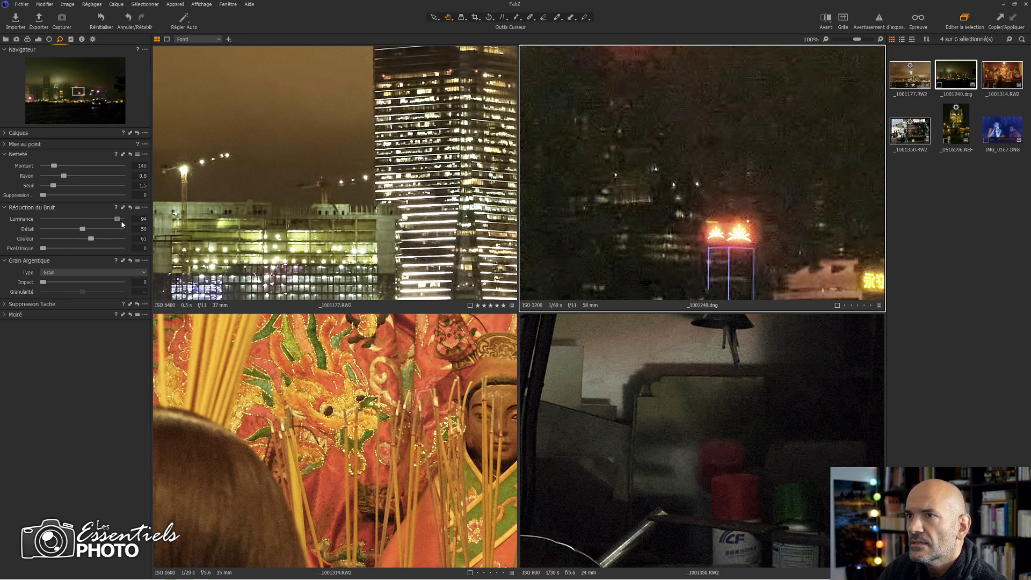
left_click_drag(799, 155, 680, 166)
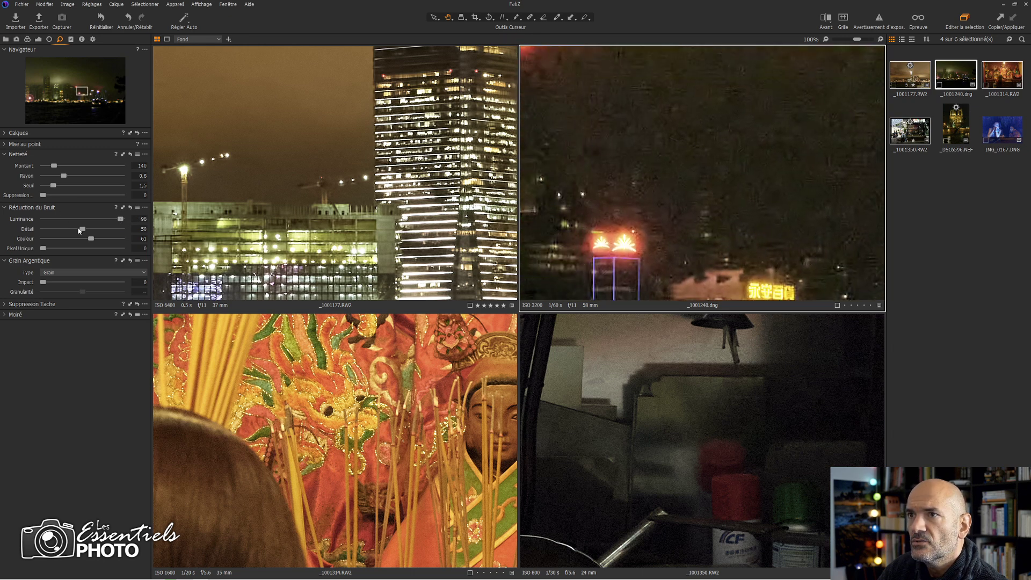
left_click_drag(52, 229, 33, 227)
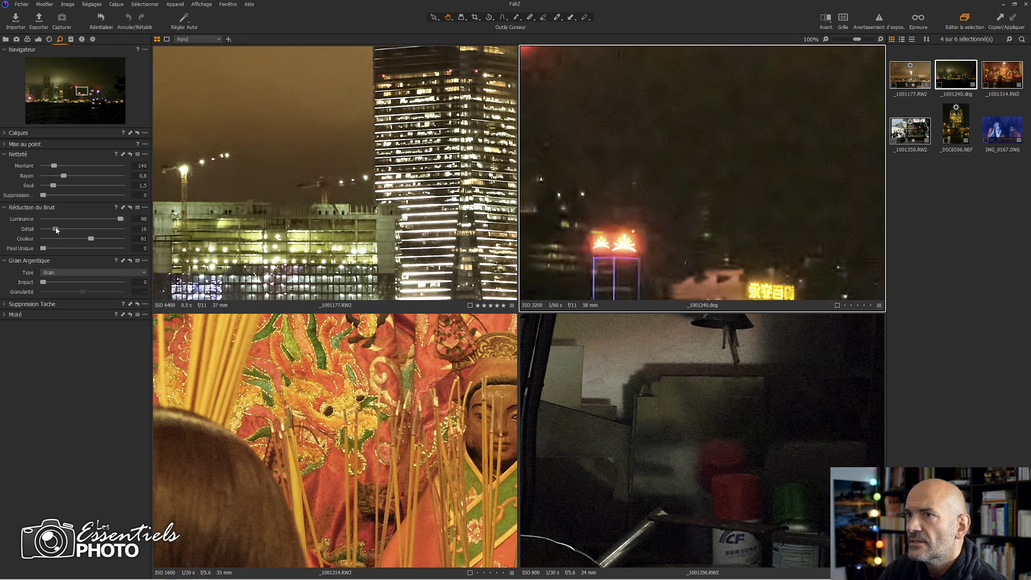
left_click_drag(714, 227, 644, 232)
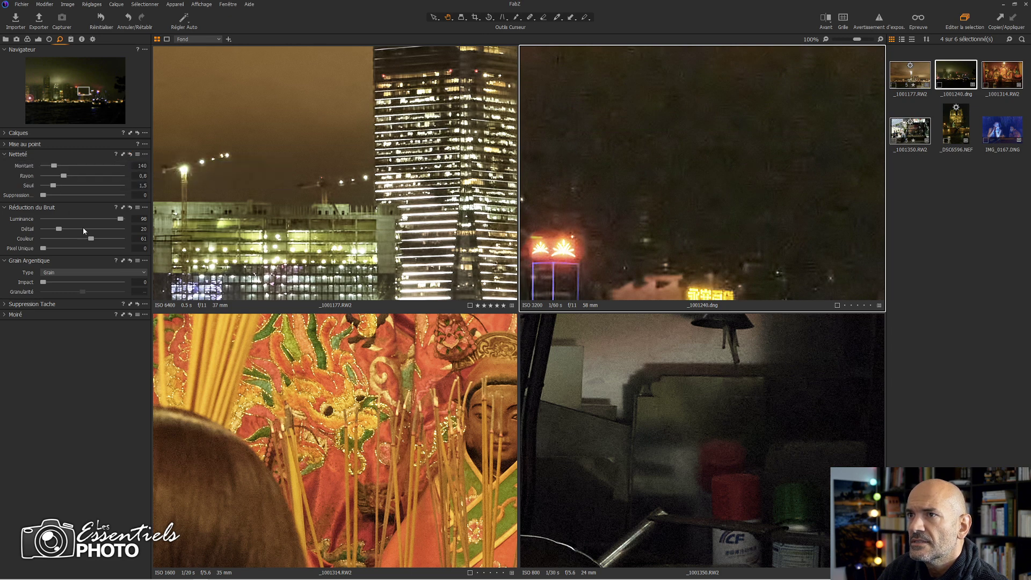
left_click_drag(120, 219, 101, 239)
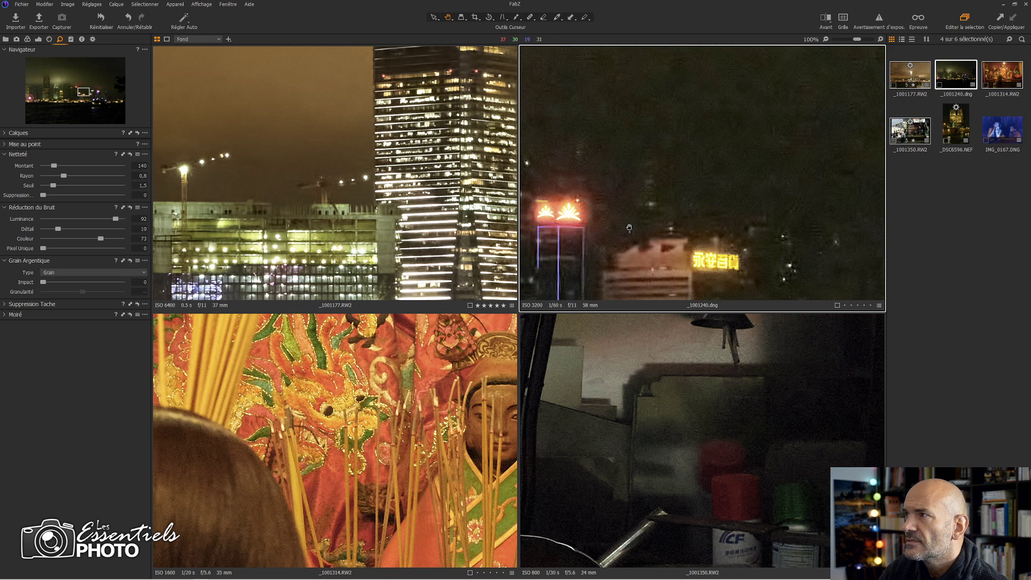
- Set the noise reduction of the temple photo _1001314.RW2 to luminance 90 and colour 84
left_click_drag(360, 411, 333, 368)
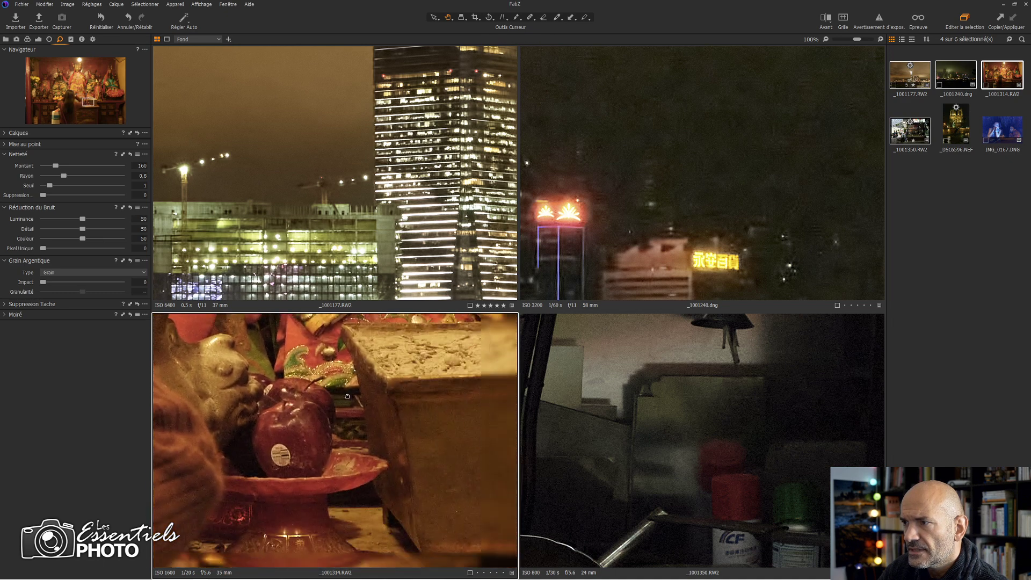
left_click_drag(82, 219, 113, 219)
left_click_drag(311, 377, 334, 415)
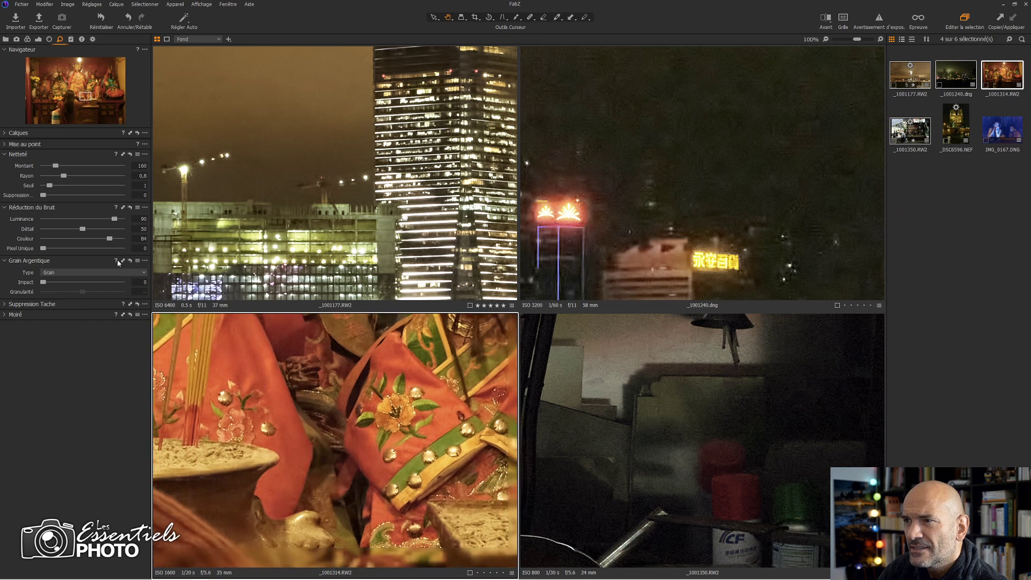
- Refine the temple photo's noise reduction to detail 60 and luminance 91, checking the altar and sleeve textures
left_click_drag(97, 229, 87, 231)
left_click_drag(424, 553, 217, 365)
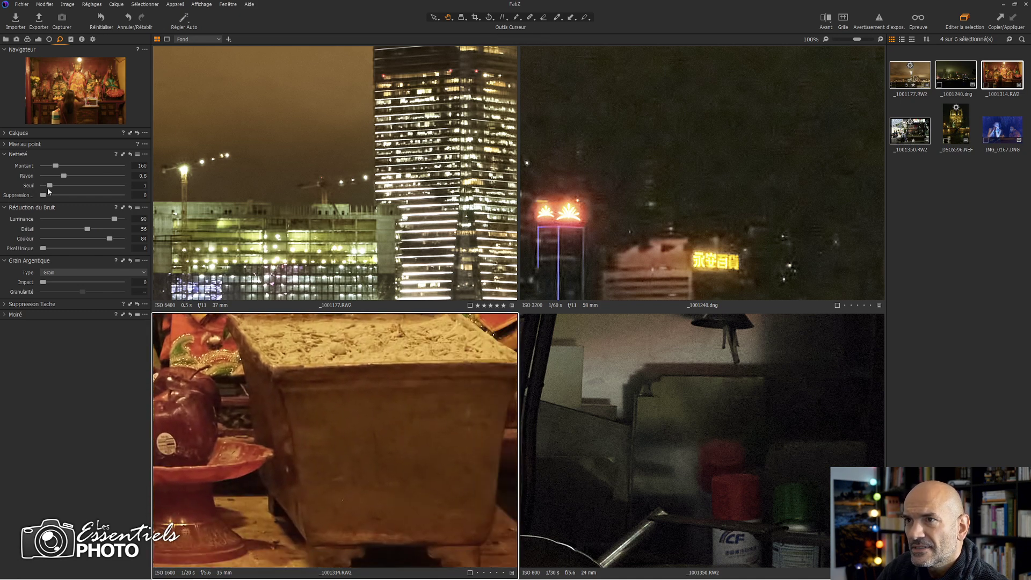
left_click(91, 229)
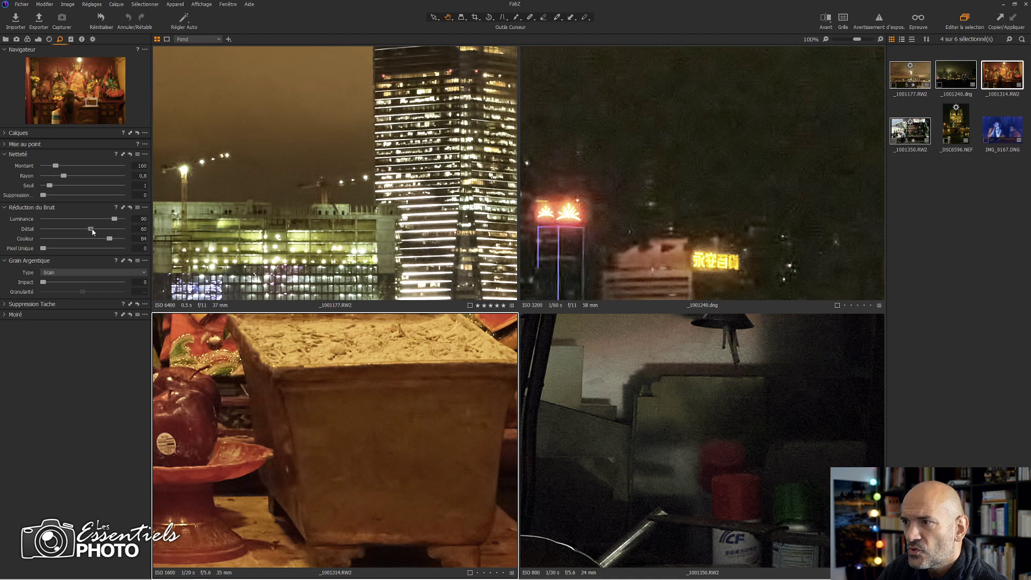
left_click(117, 223)
left_click_drag(198, 475, 411, 387)
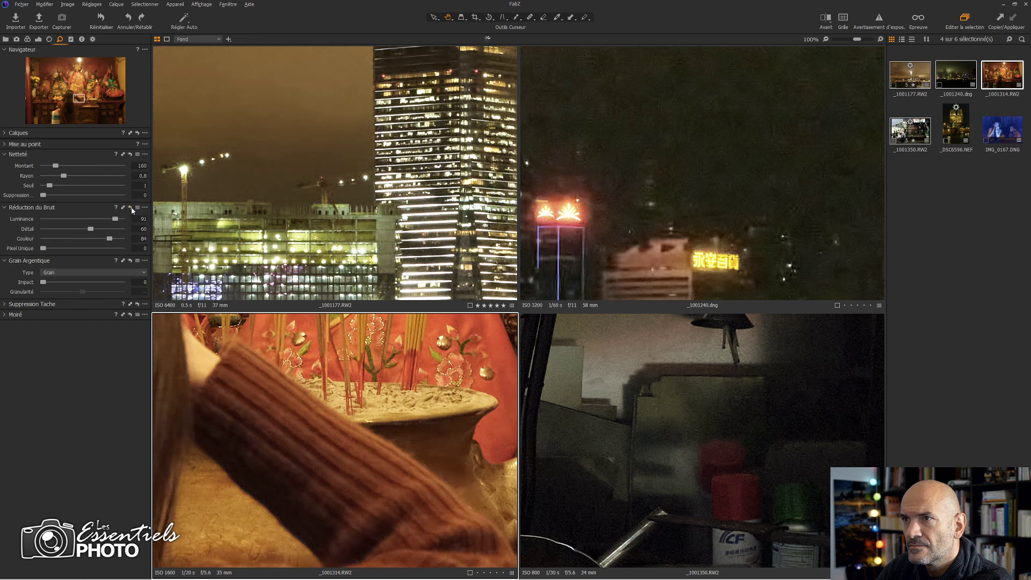
left_click(130, 208)
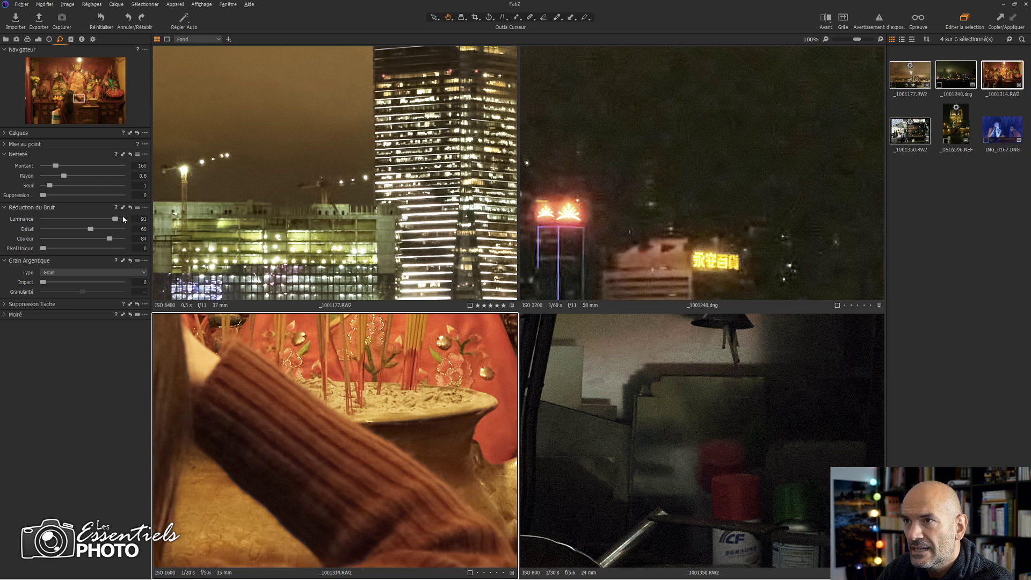
- Compare the temple photo with and without its custom noise reduction, examining the sleeve and the woman's hair
left_click(130, 208)
left_click(130, 208)
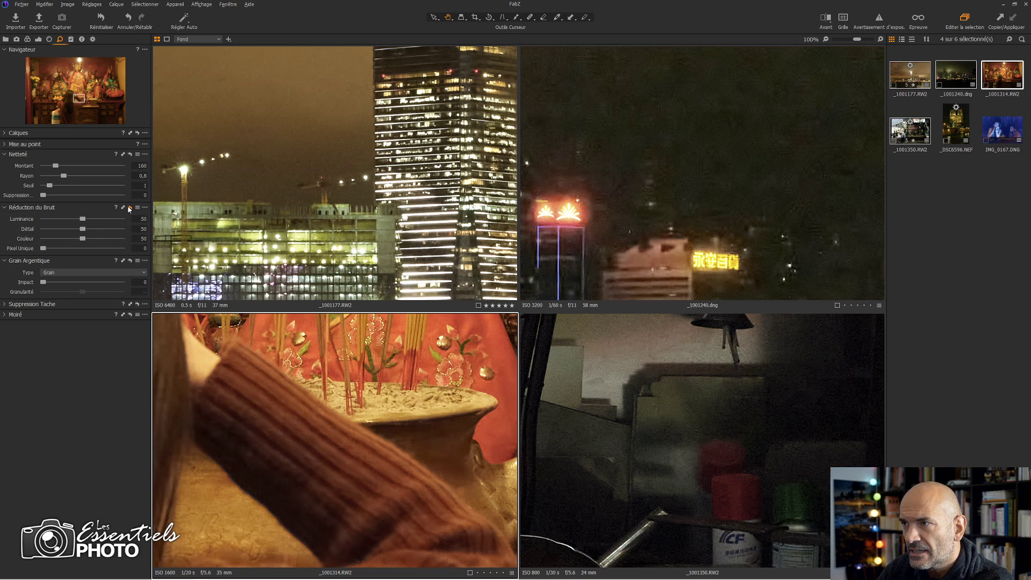
left_click_drag(299, 436, 410, 385)
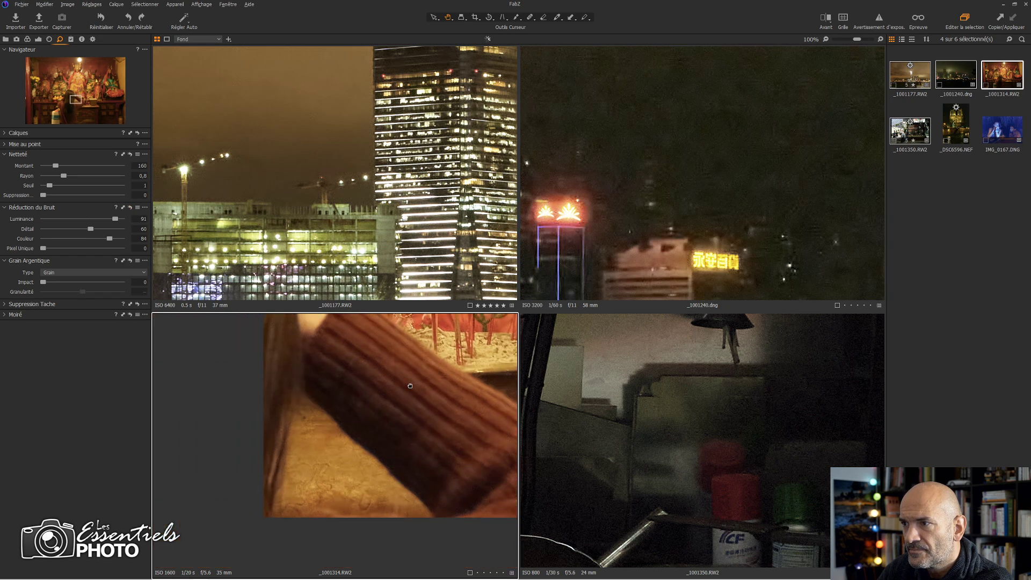
left_click_drag(300, 391, 451, 552)
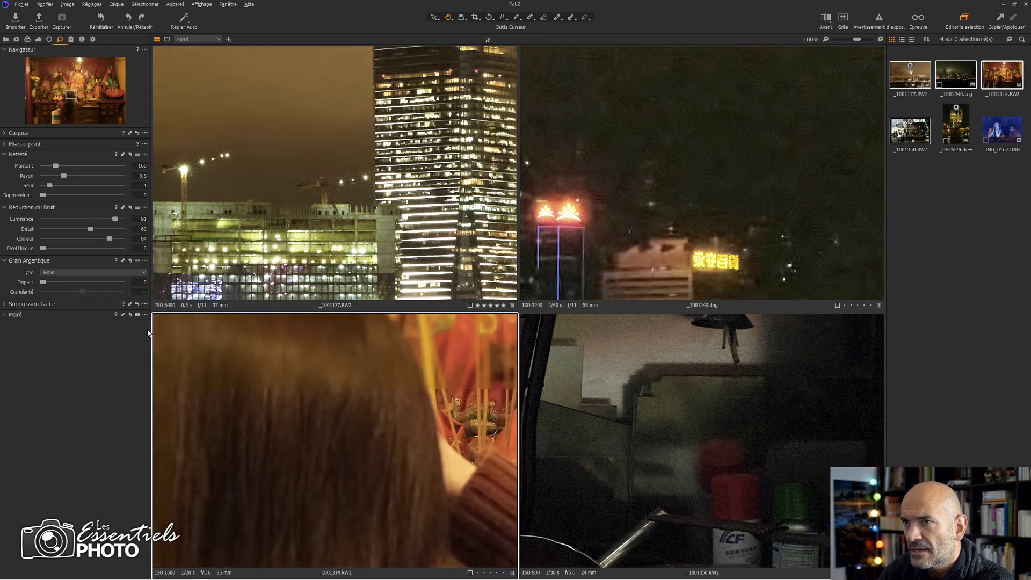
- Temporarily reset the temple photo's detail and luminance noise reduction individually to compare their effect on the hair and incense sticks
double_click(25, 231)
double_click(25, 231)
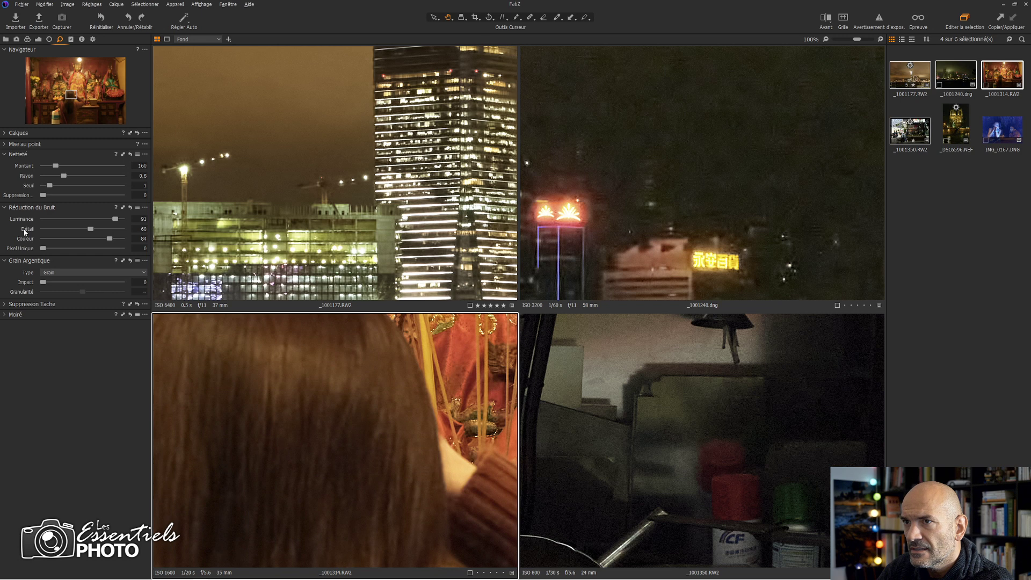
double_click(25, 222)
double_click(25, 222)
double_click(24, 222)
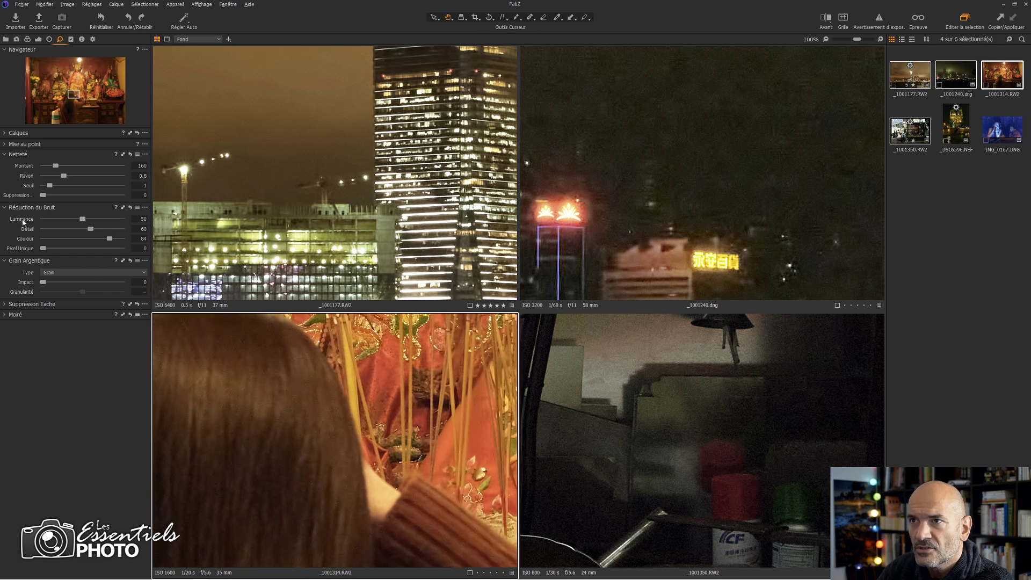
double_click(24, 222)
double_click(24, 222)
double_click(24, 222)
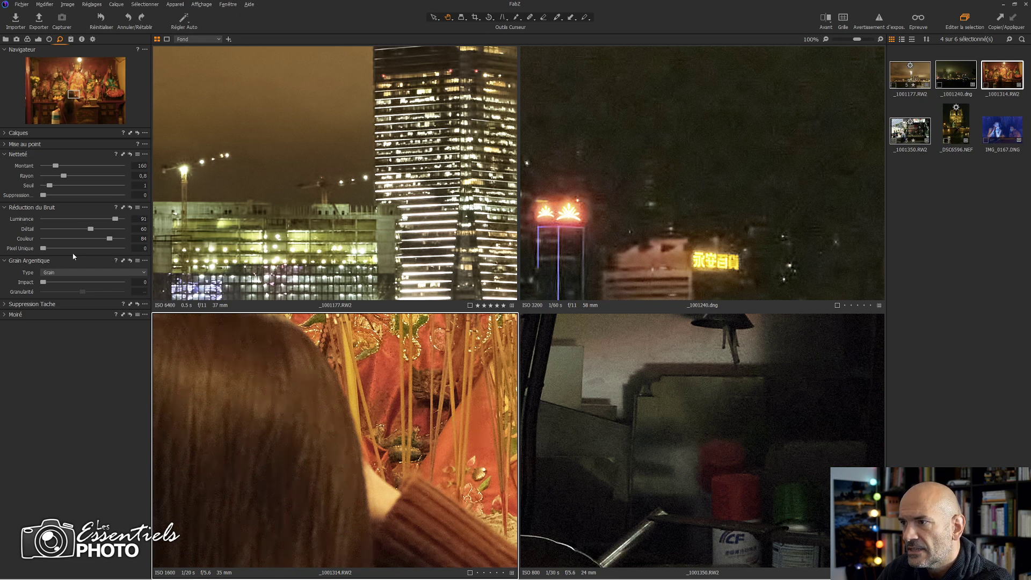
- Set the temple photo's noise reduction to luminance 91 and detail 52, checking the gilded carvings and apples
left_click_drag(332, 435, 293, 384)
left_click_drag(387, 499, 322, 456)
left_click_drag(408, 515, 398, 442)
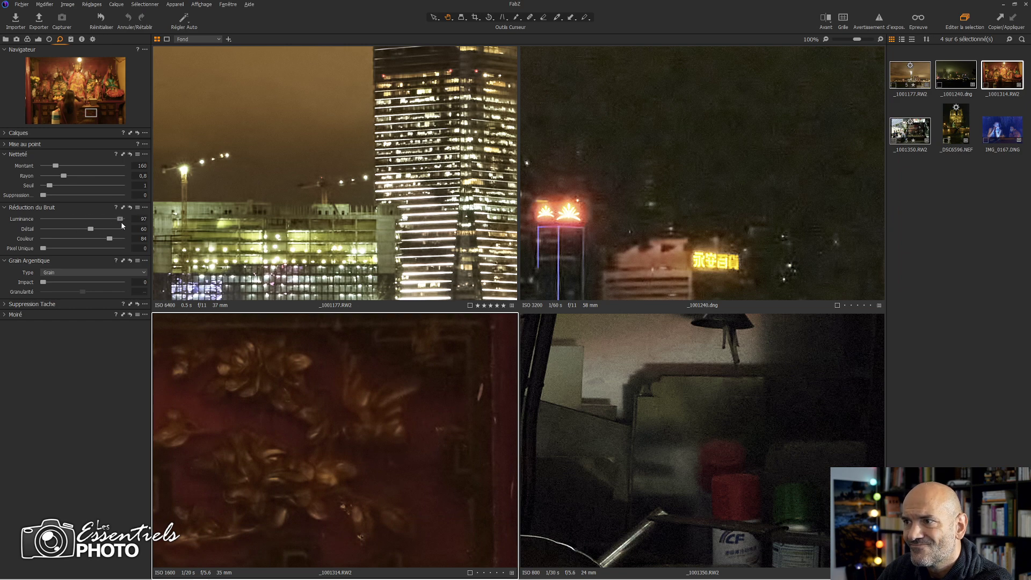
left_click_drag(115, 218, 83, 229)
left_click_drag(355, 499, 353, 536)
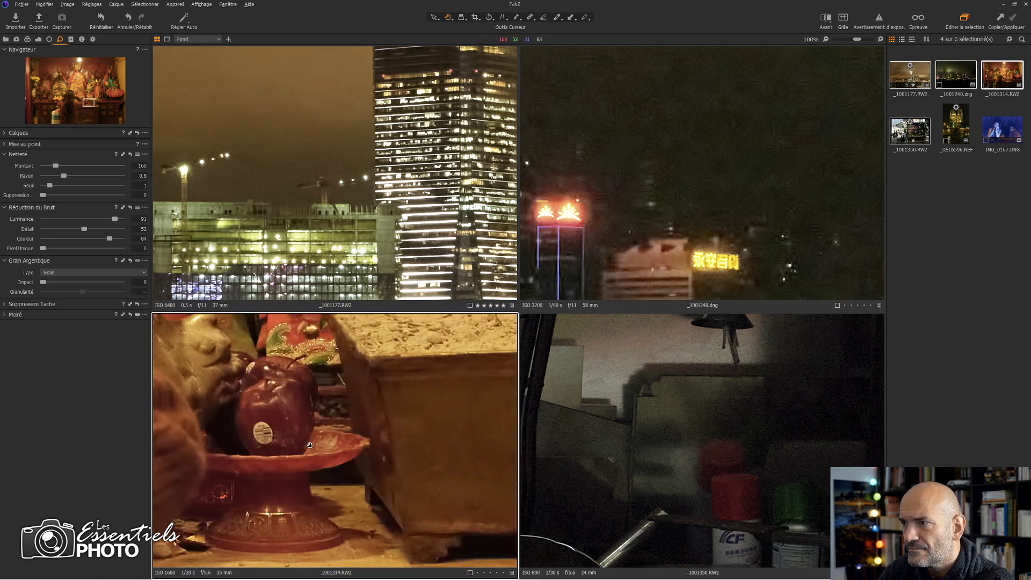
- Set the noise reduction of _1001350.RW2 to luminance 94 and colour 53
left_click(680, 423)
left_click_drag(680, 423, 643, 353)
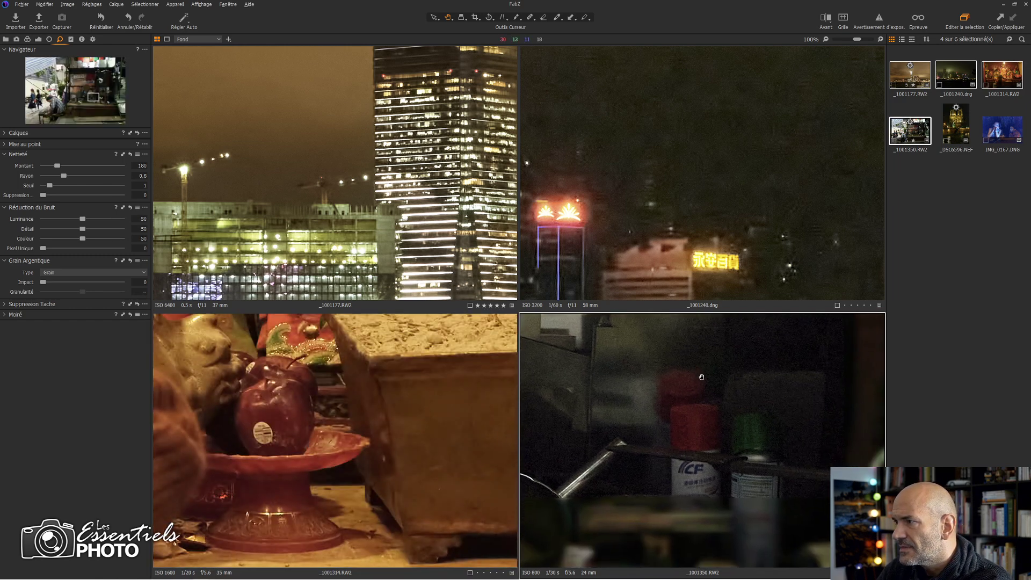
left_click_drag(82, 219, 110, 219)
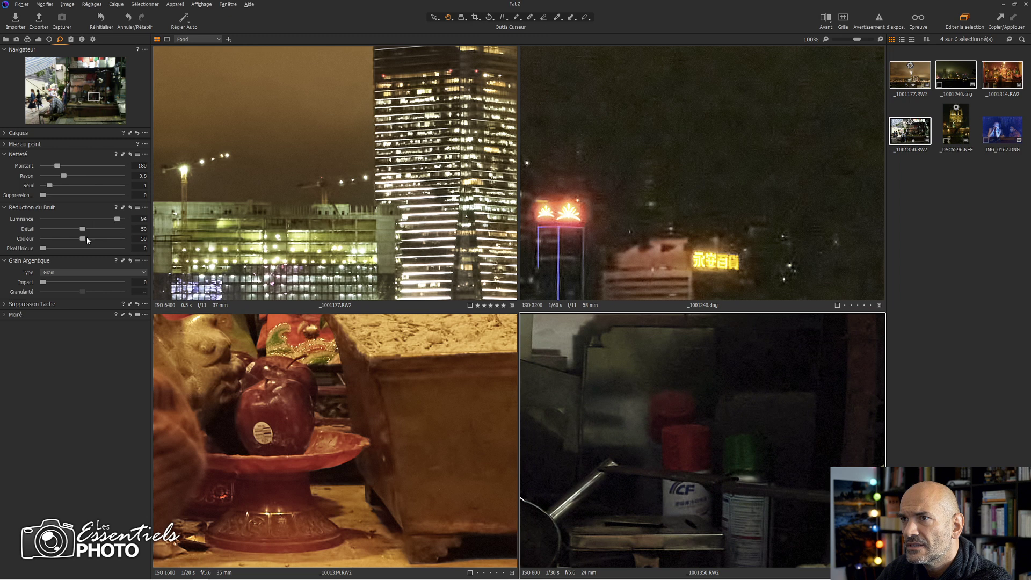
mouse_move(86, 237)
left_mouse_down()
mouse_move(70, 238)
mouse_move(88, 245)
left_mouse_up()
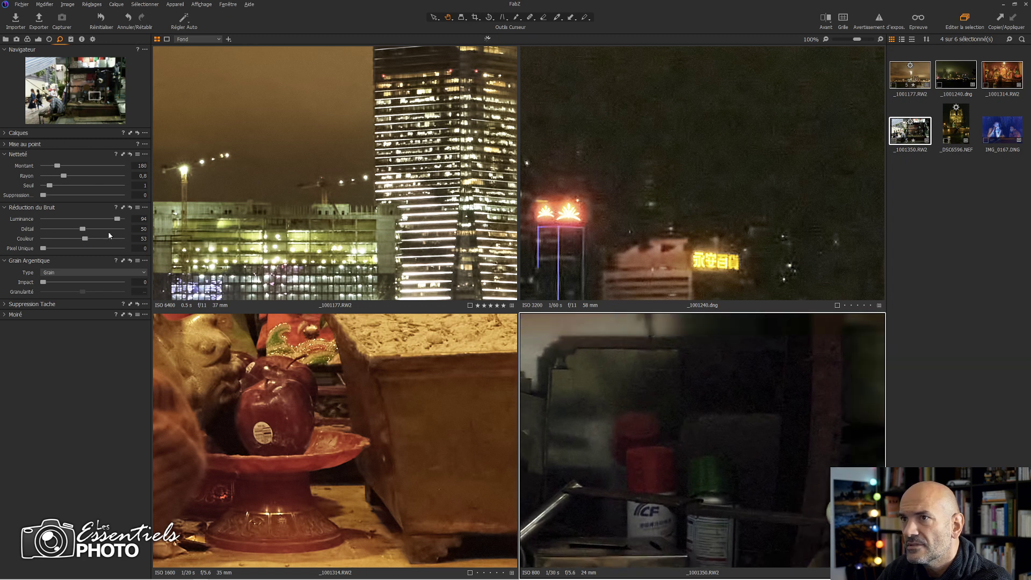
- Refine the noise reduction of _1001350.RW2 to luminance 98 and detail 69, checking the spray cans and hanging lamp
left_click_drag(117, 218, 120, 221)
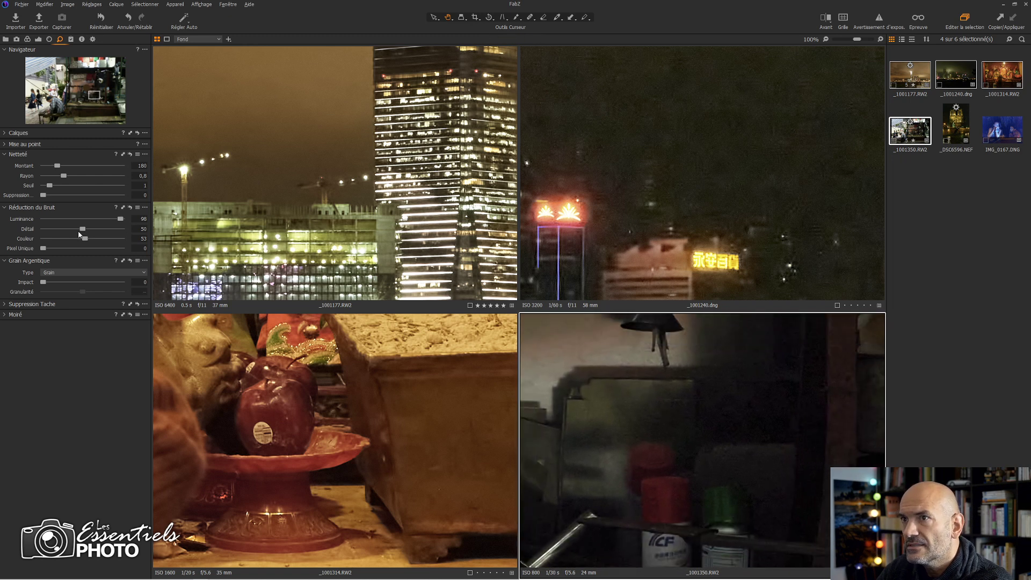
left_click_drag(69, 229, 94, 229)
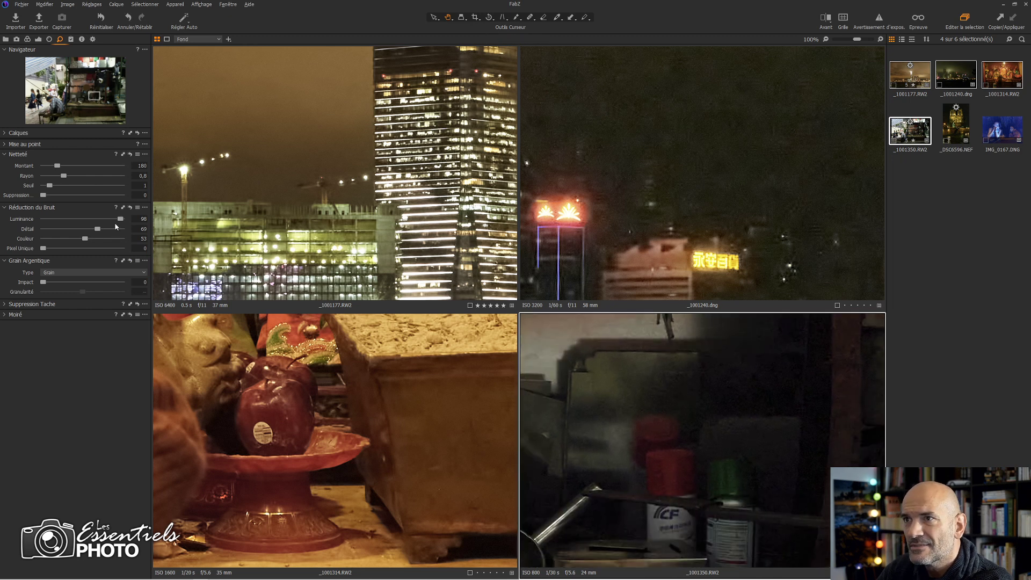
left_click_drag(681, 404, 657, 452)
left_click_drag(677, 404, 683, 434)
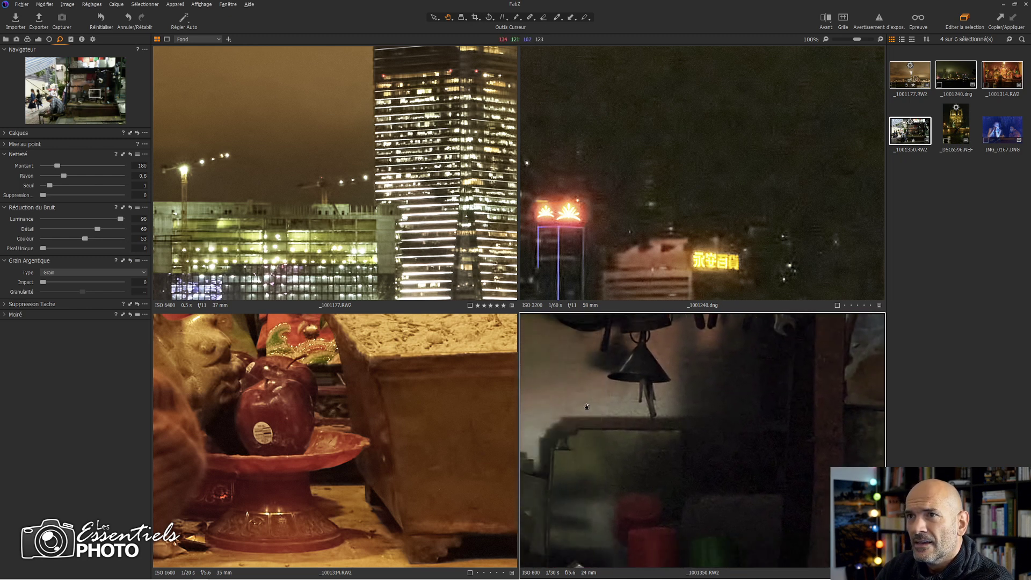
left_click_drag(586, 406, 583, 376)
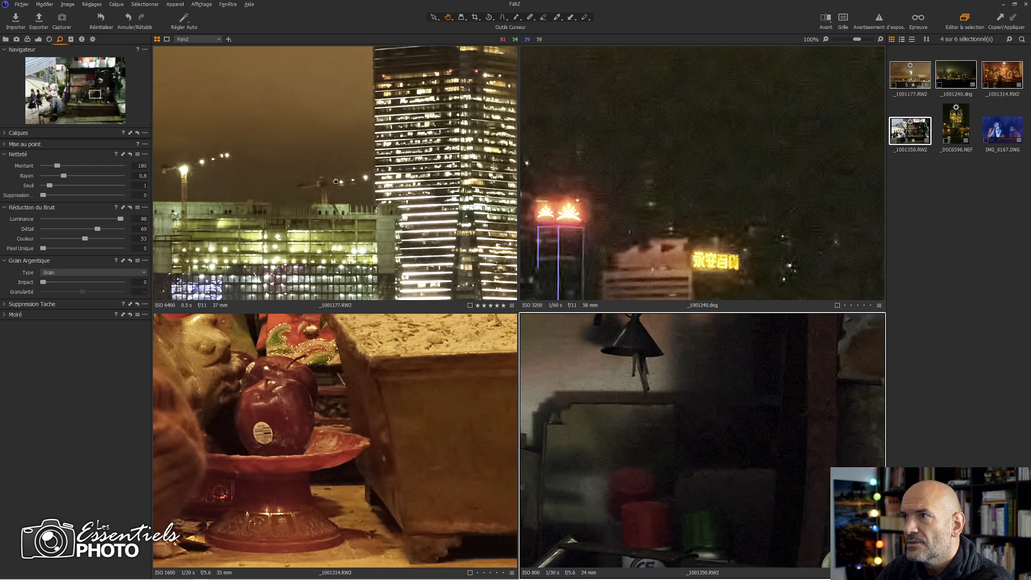
- Make _1001177.RW2 the active photo and choose the JPEG QuickProof (sRGB) processing preset in the output settings
left_click(335, 181)
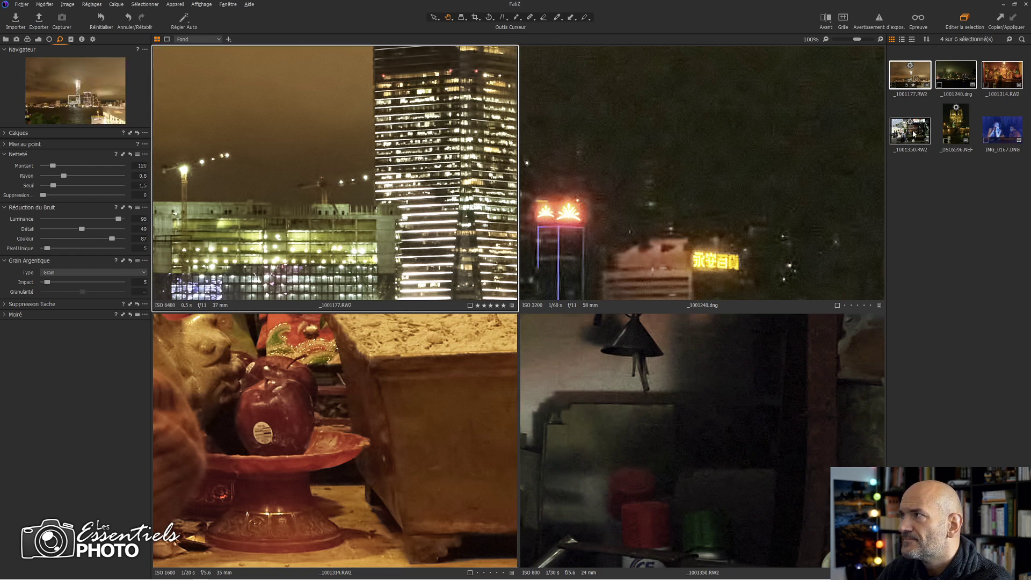
left_click(82, 39)
left_click(93, 39)
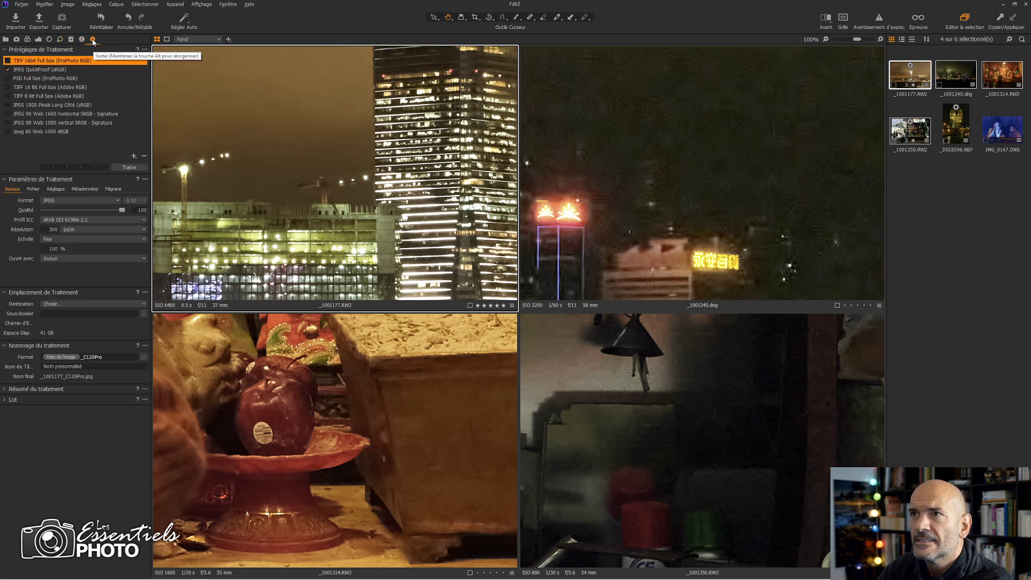
left_click(37, 71)
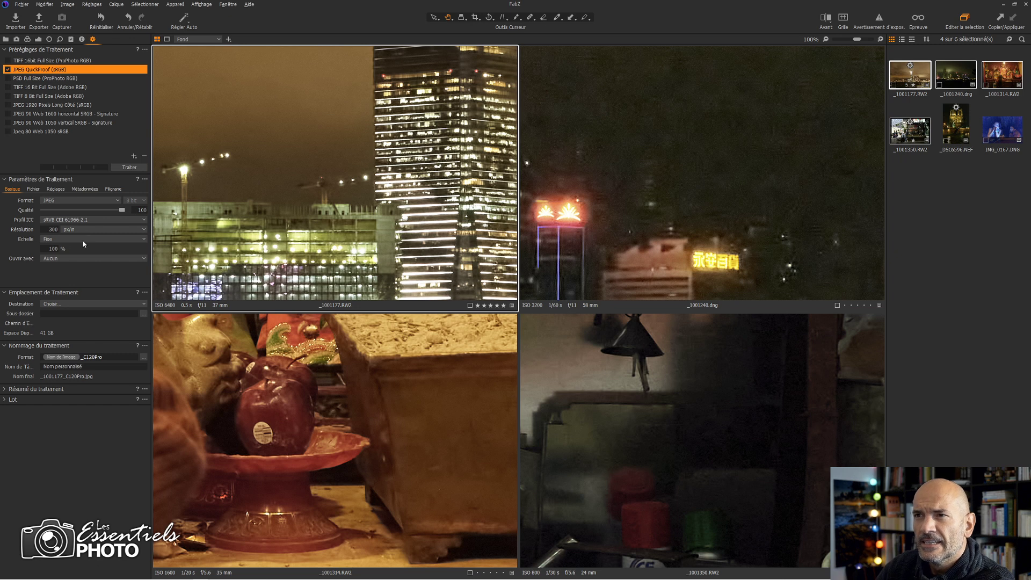
left_click(97, 304)
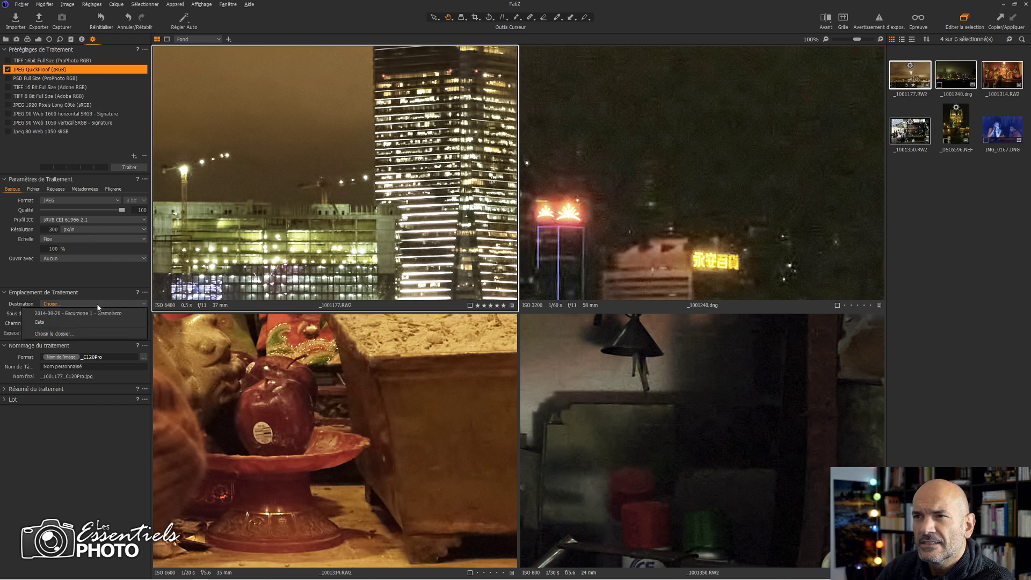
left_click(51, 335)
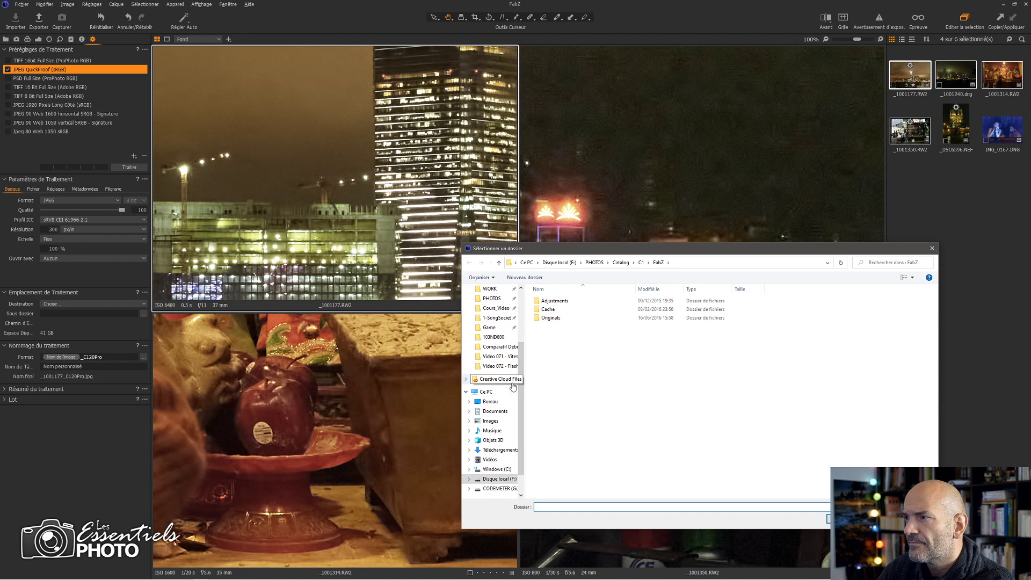
key("Escape")
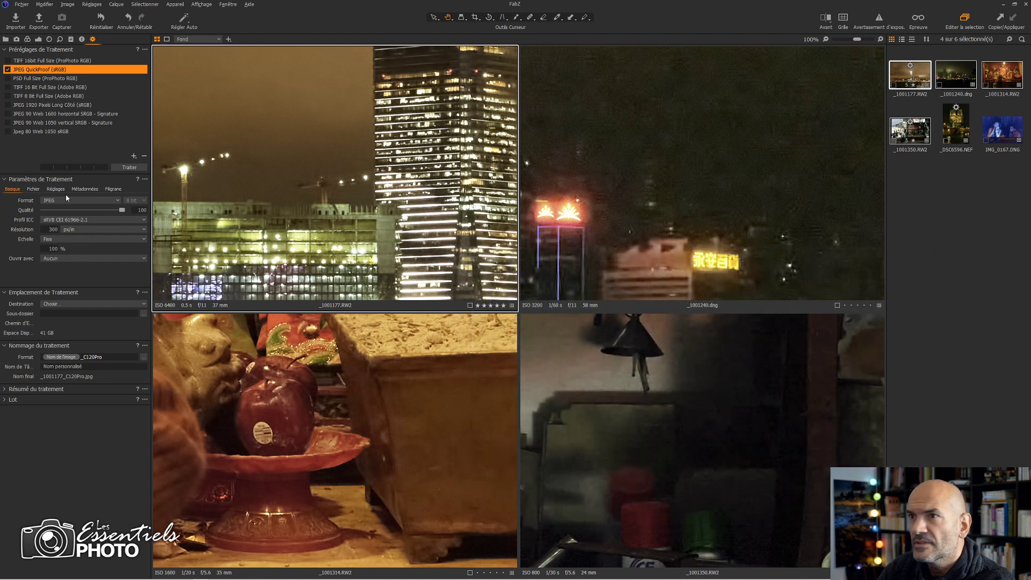
left_click(33, 189)
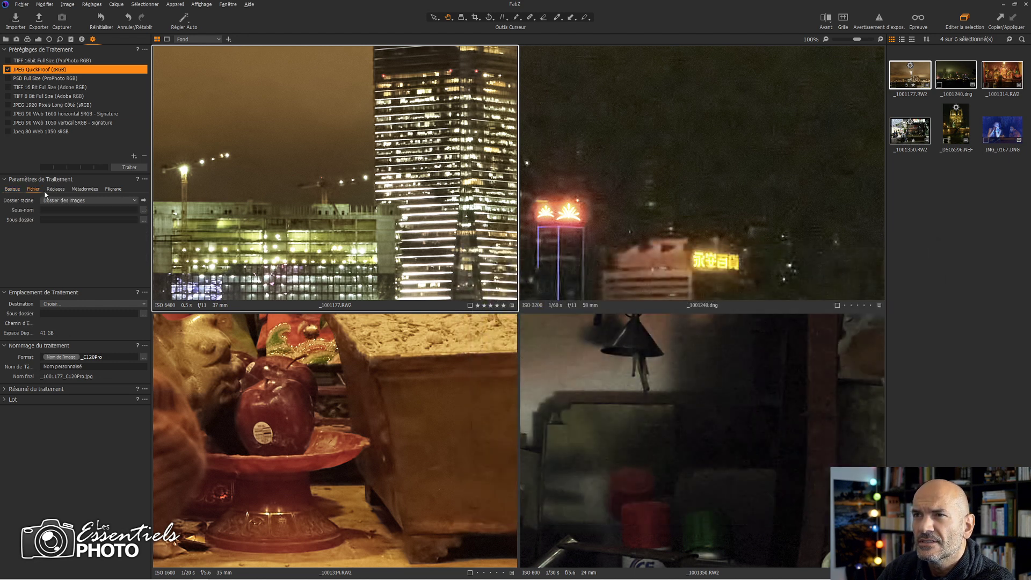
left_click(71, 201)
left_click(71, 200)
left_click(12, 189)
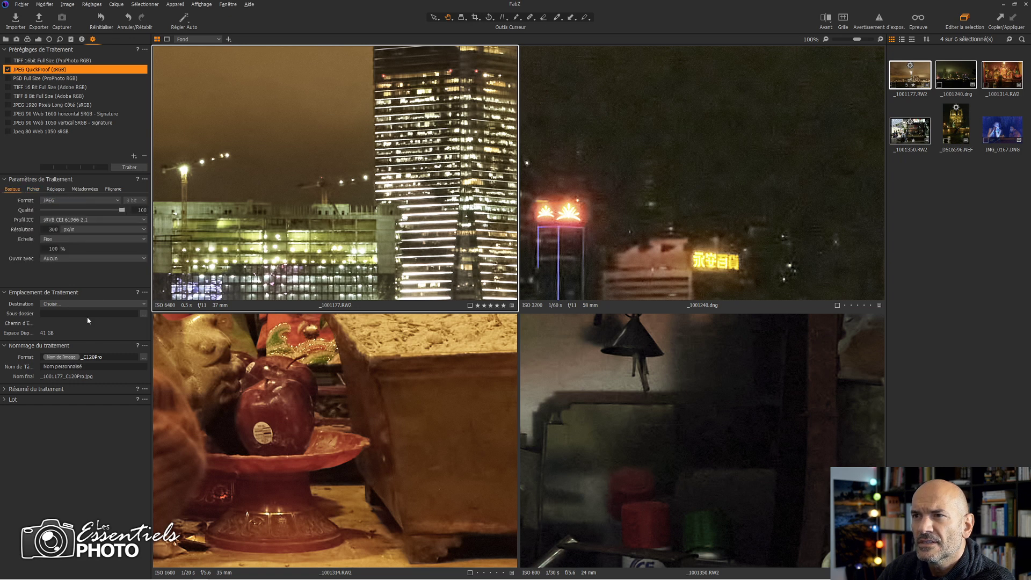
left_click(85, 303)
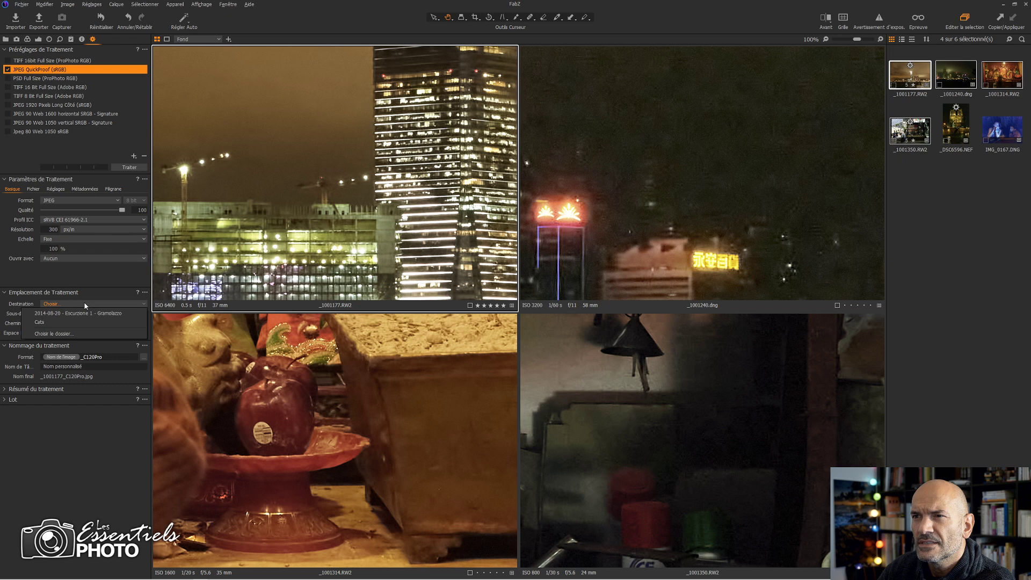
left_click(90, 297)
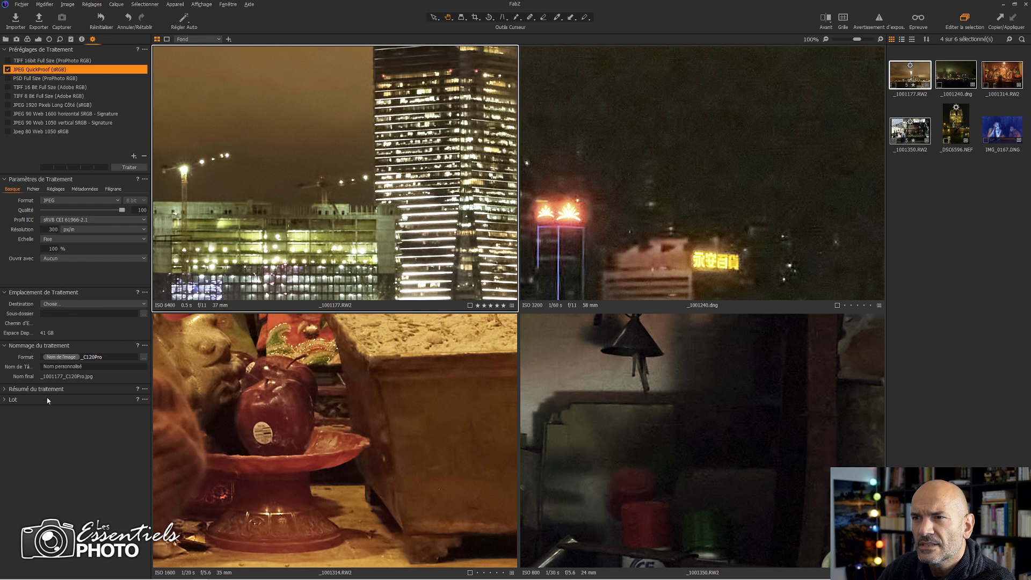
- Process the four selected photos with the JPEG QuickProof (sRGB) preset and bring the progress window into view
left_click(130, 168)
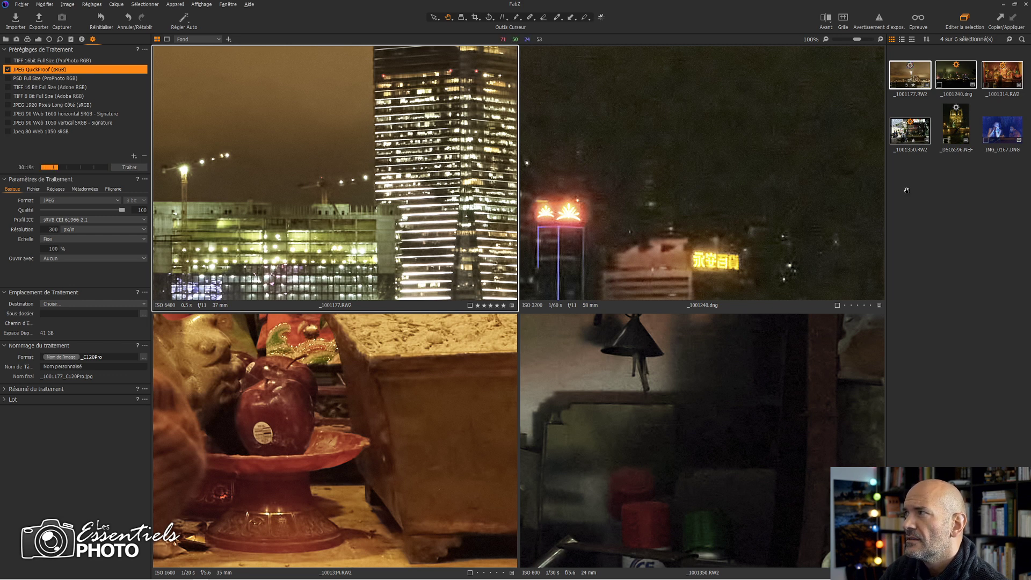
left_click_drag(1030, 268, 397, 283)
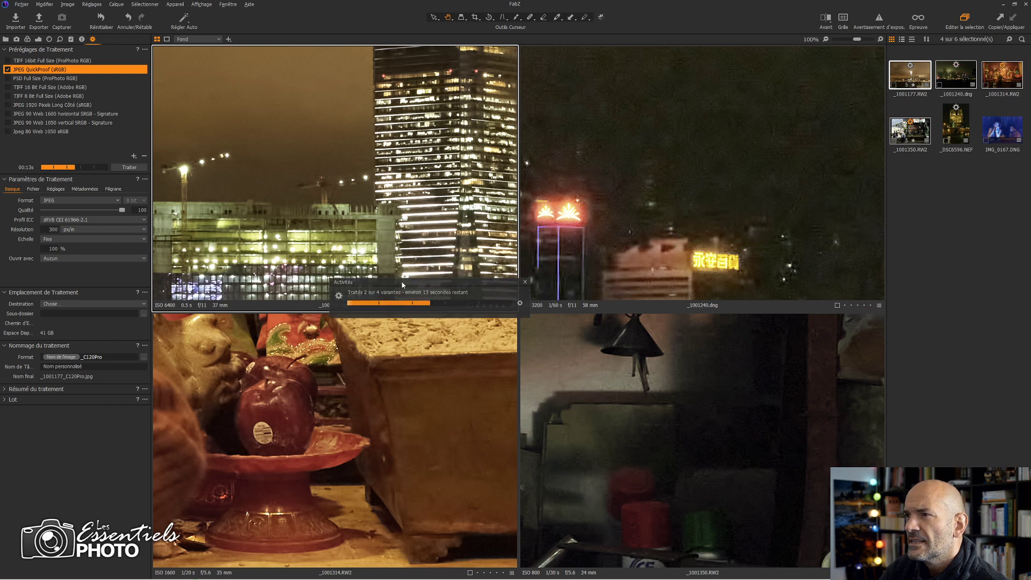
left_click_drag(402, 283, 386, 309)
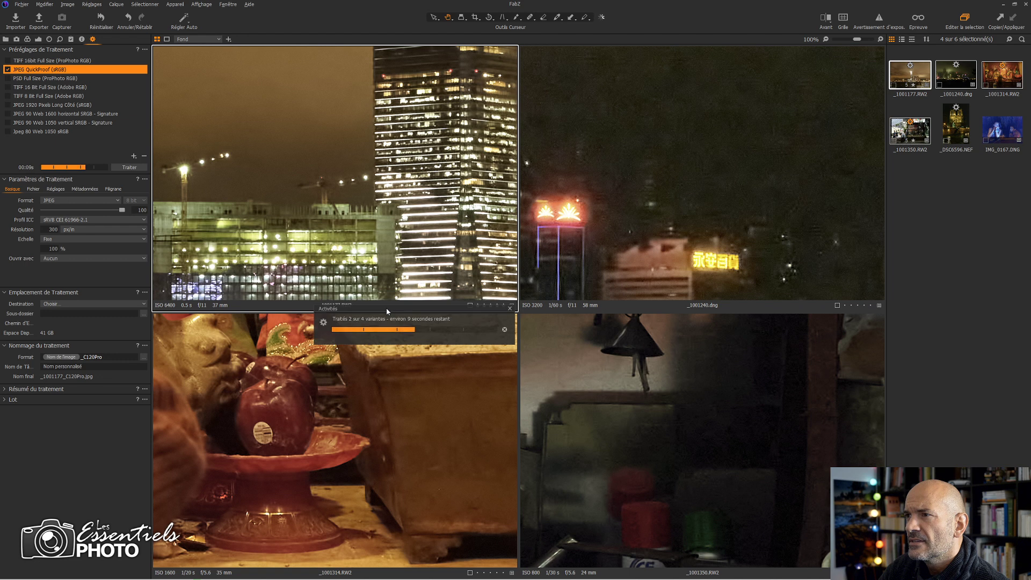
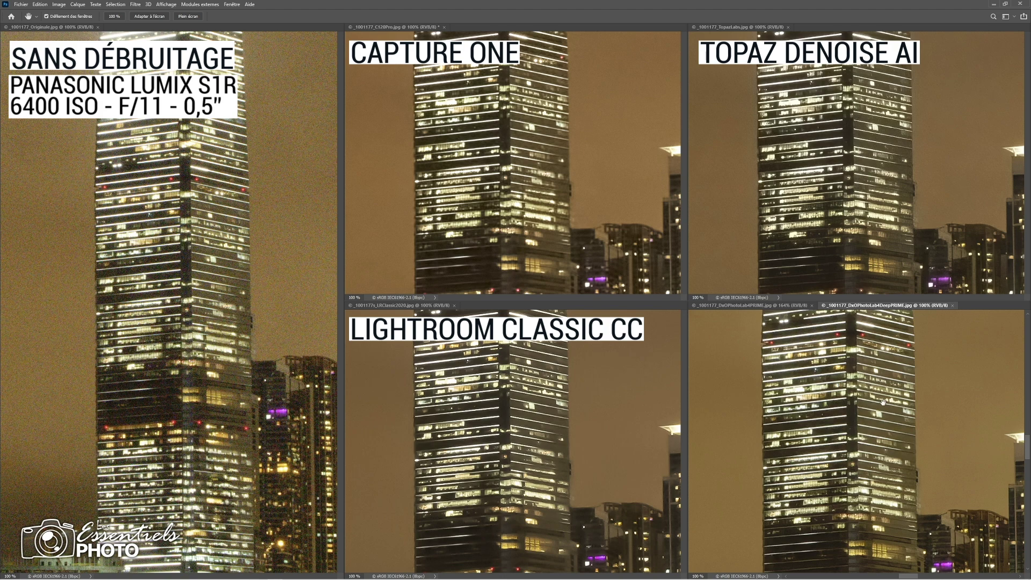
- In Photoshop, compare skyscraper detail and sky noise across the original, Capture One, Topaz DeNoise AI, Lightroom Classic and PhotoLab DeepPRIME versions
left_click_drag(842, 400, 839, 380)
left_click_drag(867, 469, 856, 389)
left_click_drag(840, 426, 809, 410)
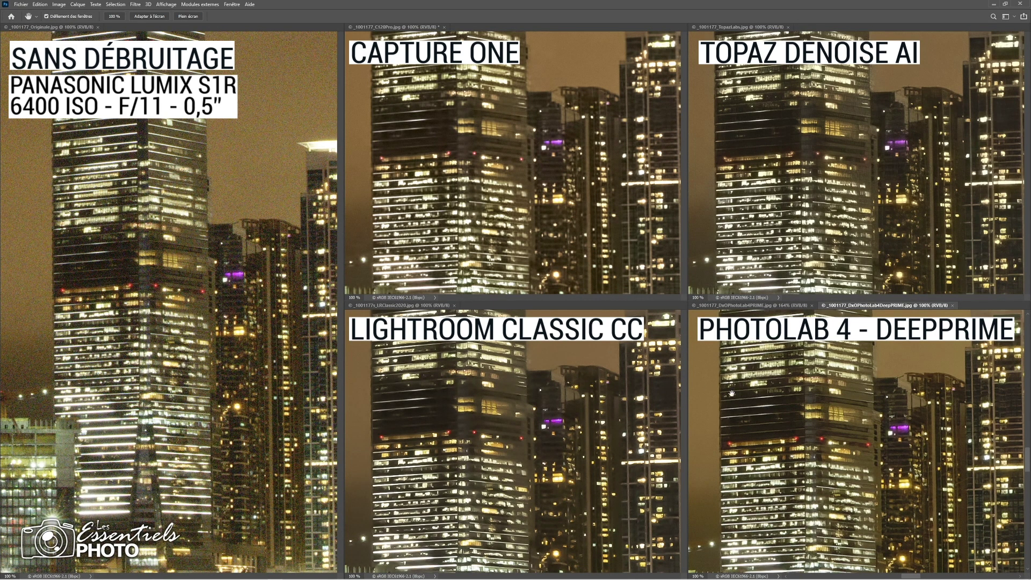
left_click_drag(849, 415, 828, 429)
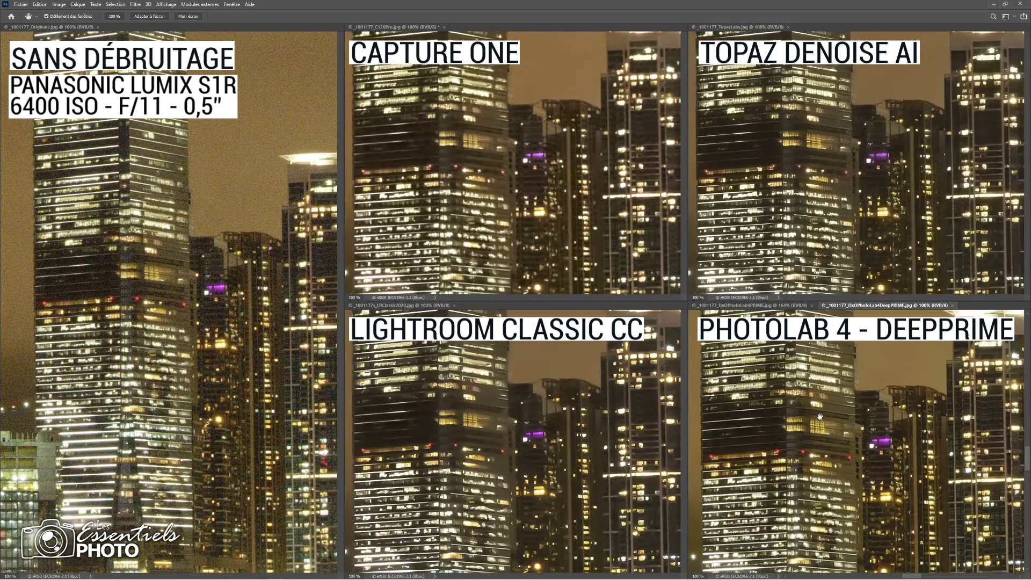
left_click_drag(528, 399, 497, 430)
mouse_move(534, 377)
left_mouse_down()
mouse_move(618, 333)
mouse_move(549, 433)
mouse_move(529, 366)
left_mouse_up()
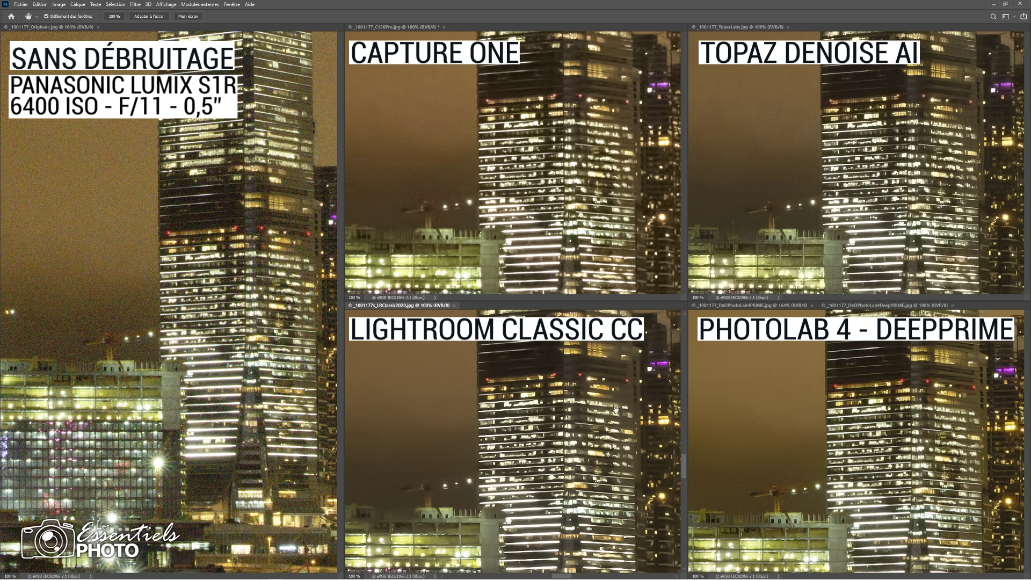
left_click_drag(546, 453, 533, 408)
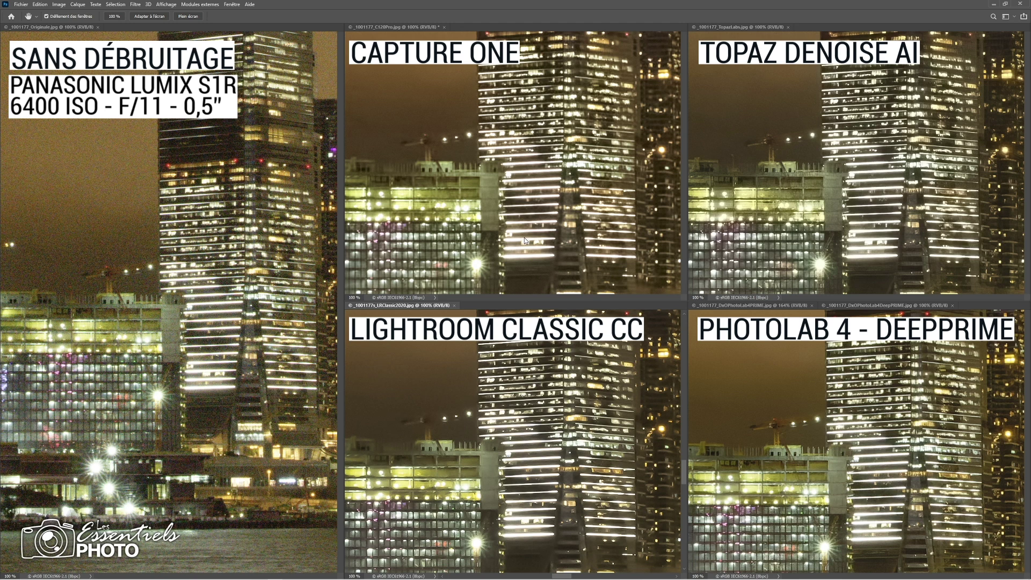
left_click_drag(533, 395, 520, 402)
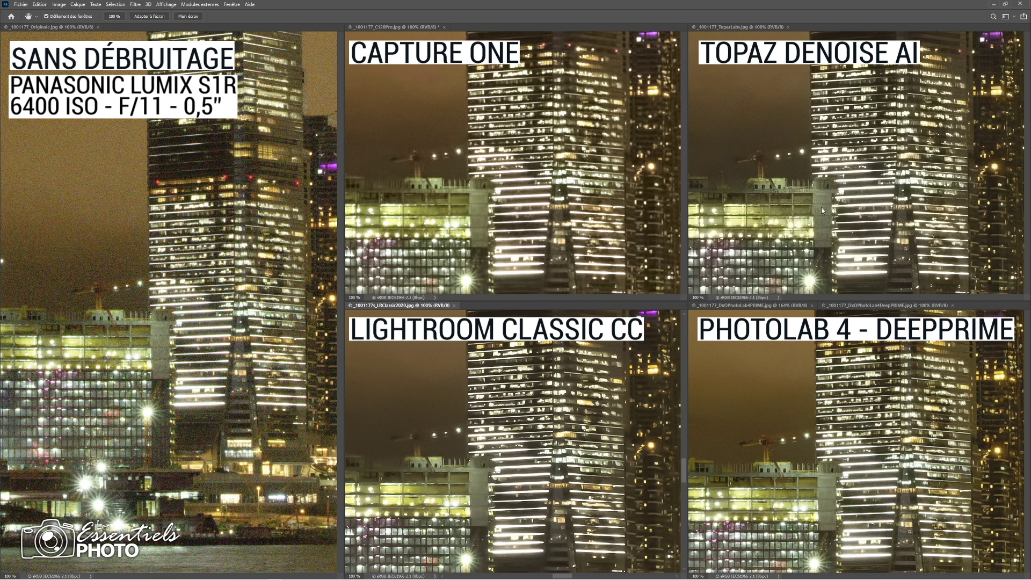
left_click(788, 370)
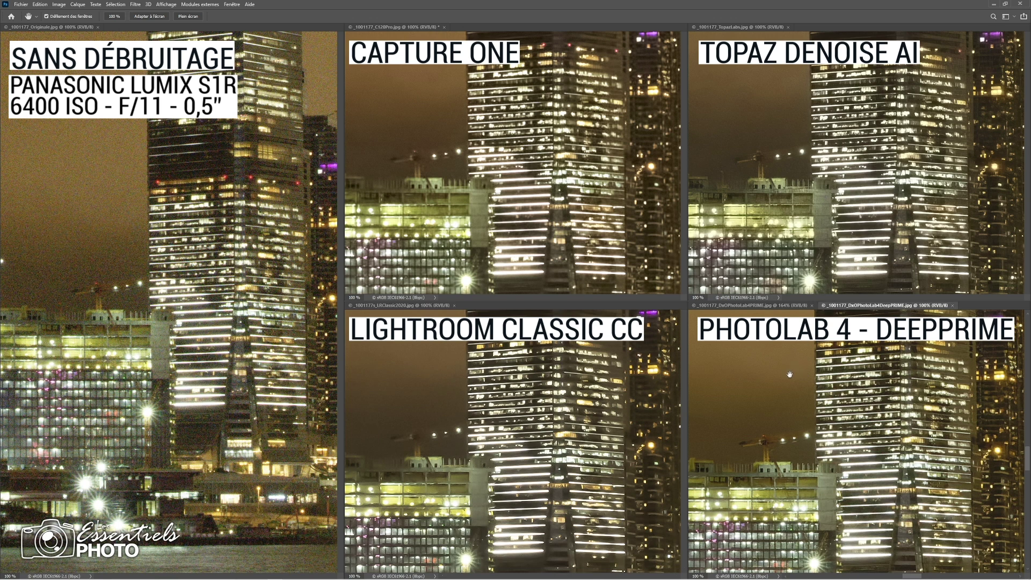
- Compare the construction building, waterfront lights and water texture across the five noise-reduction versions of _1001177
left_click_drag(789, 372, 813, 359)
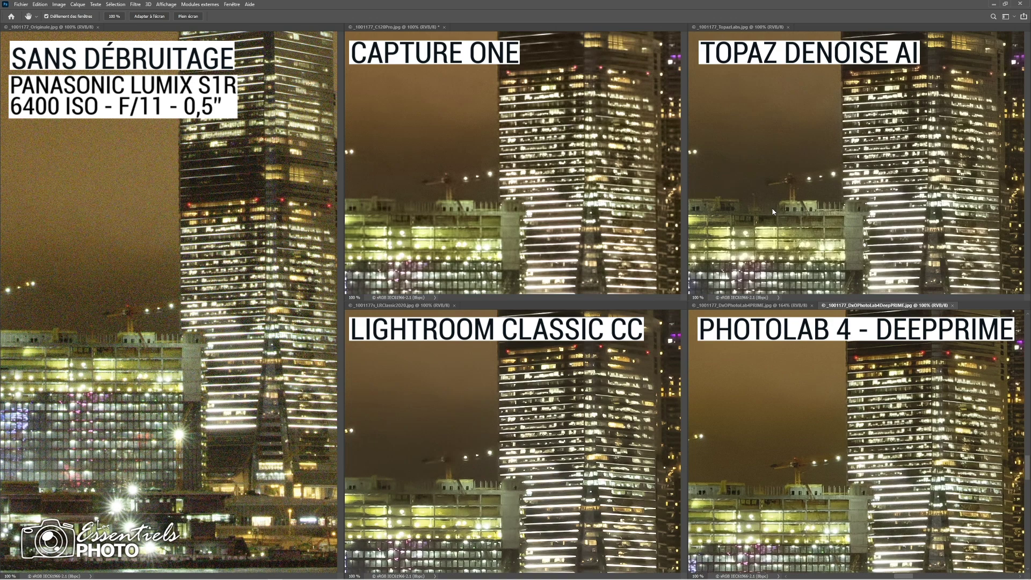
left_click_drag(818, 380, 876, 394)
mouse_move(805, 414)
left_mouse_down()
mouse_move(836, 438)
mouse_move(830, 458)
mouse_move(819, 421)
left_mouse_up()
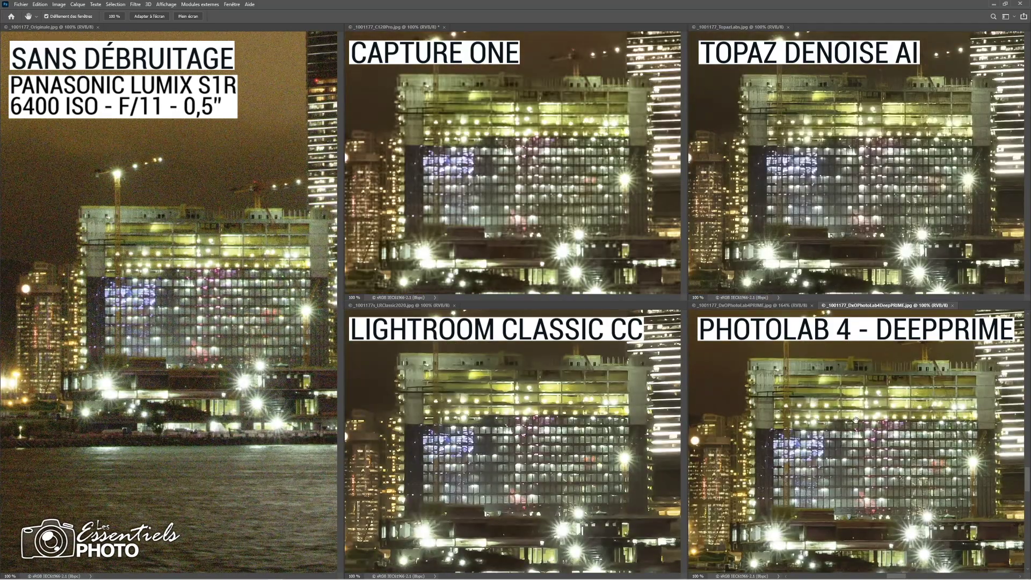
left_click_drag(776, 453, 830, 420)
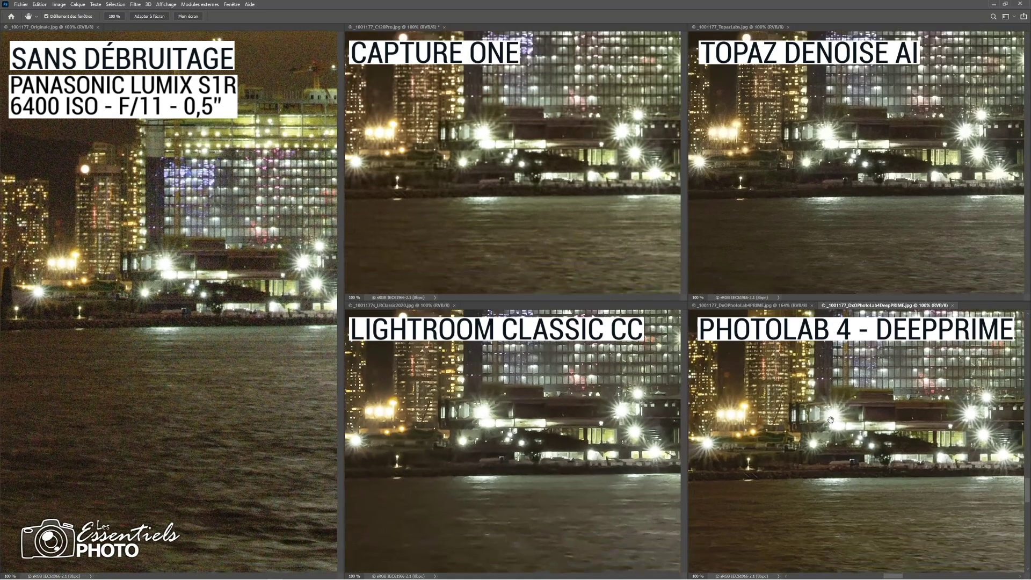
left_click_drag(840, 479, 837, 386)
left_click_drag(854, 454, 834, 426)
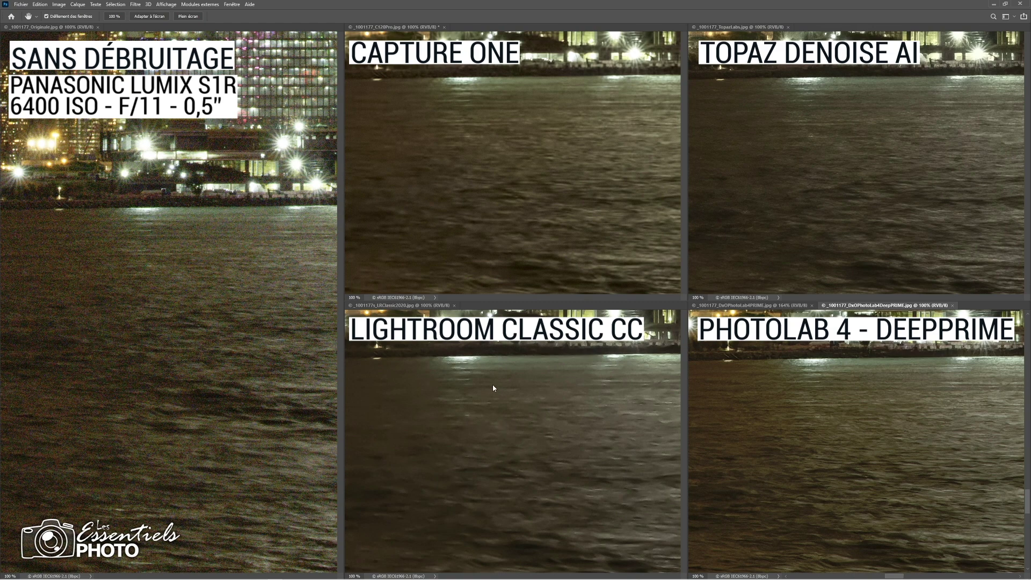
left_click_drag(537, 380, 506, 409)
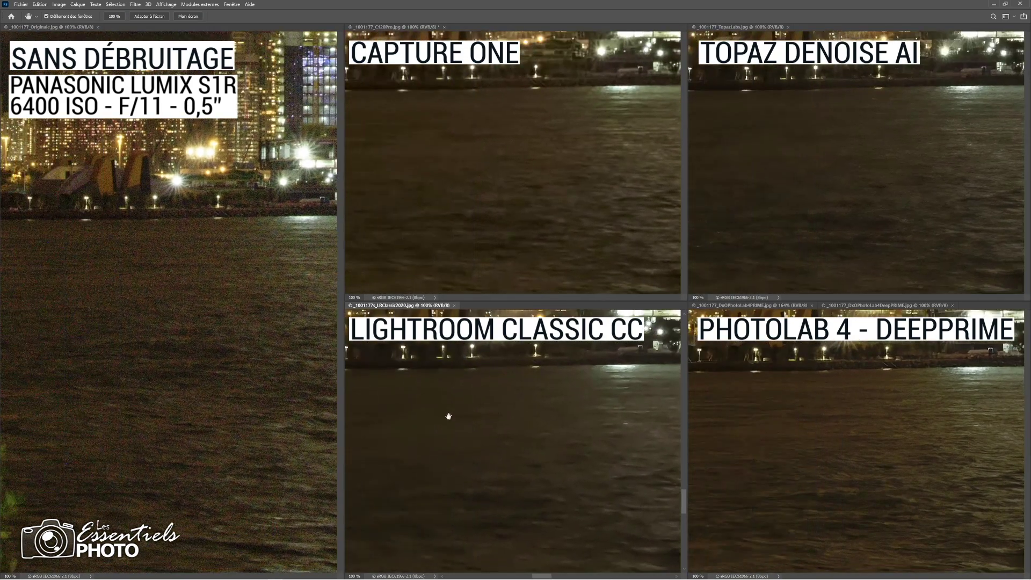
left_click_drag(448, 416, 462, 428)
scroll(462, 427, "down", 5)
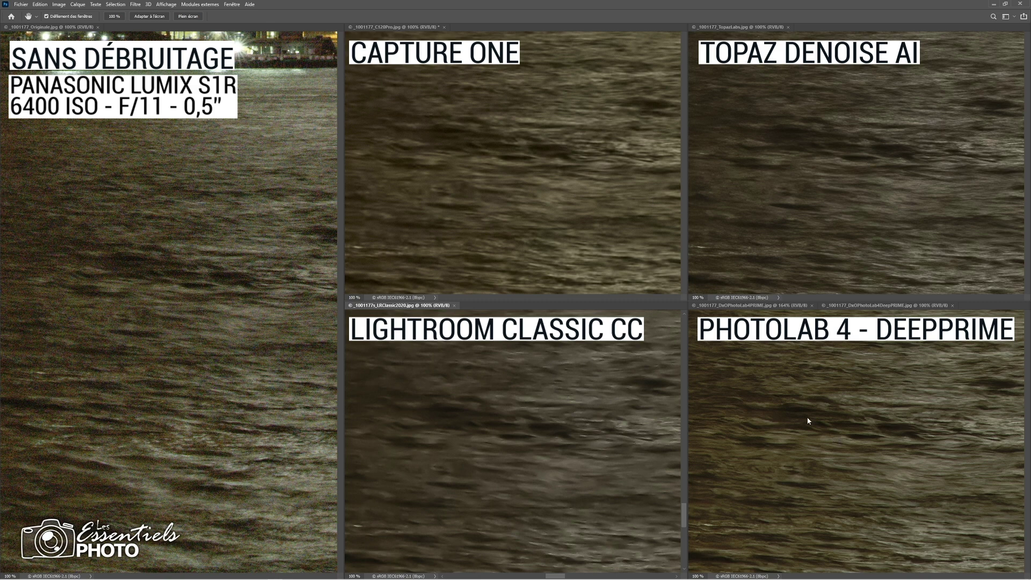
left_click_drag(601, 379, 550, 484)
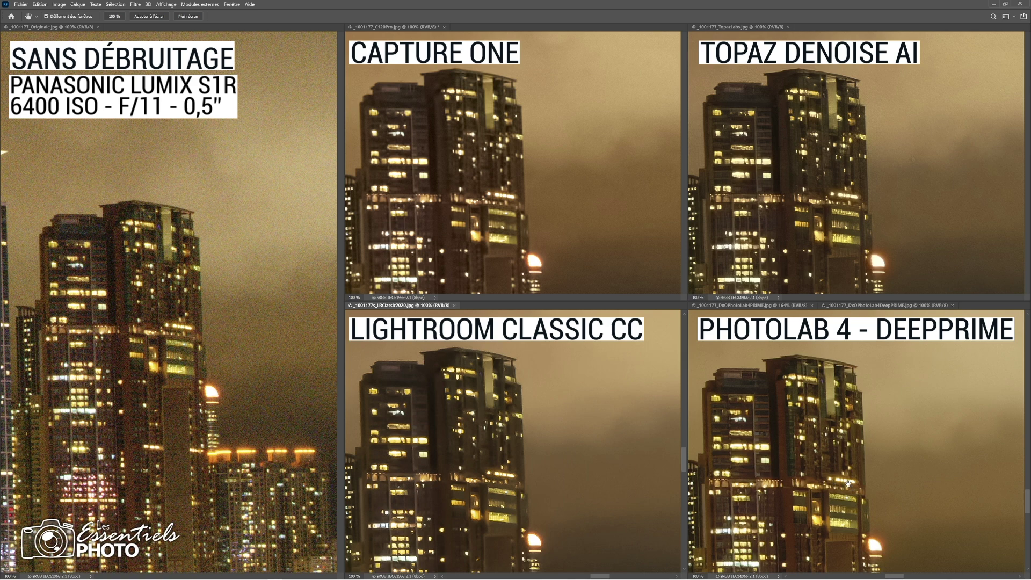
- Compare the apartment towers, cloudy sky and weathered concrete facade across the five versions of _1001177
left_click_drag(862, 482, 769, 472)
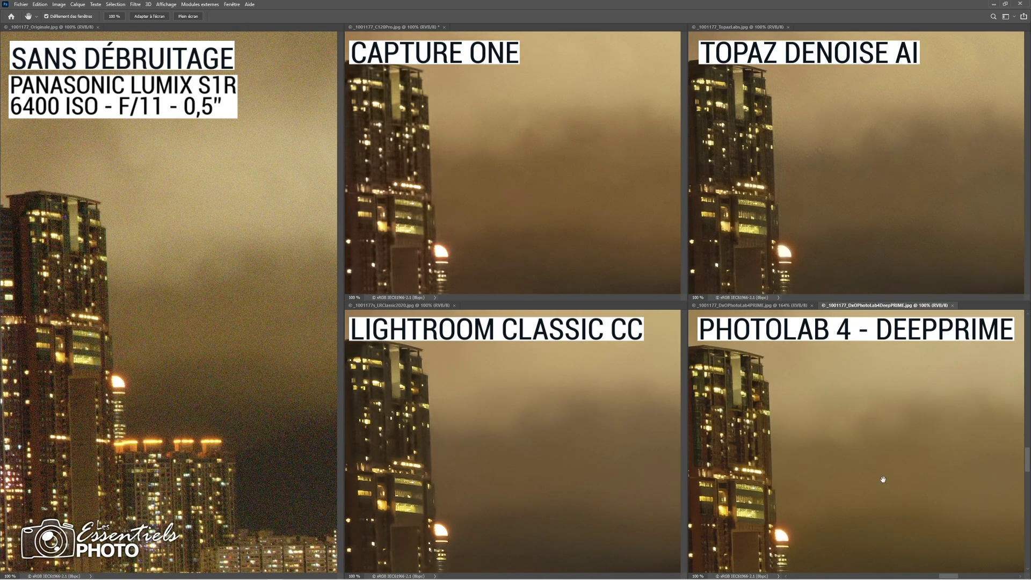
left_click_drag(878, 480, 841, 410)
left_click_drag(939, 404, 815, 346)
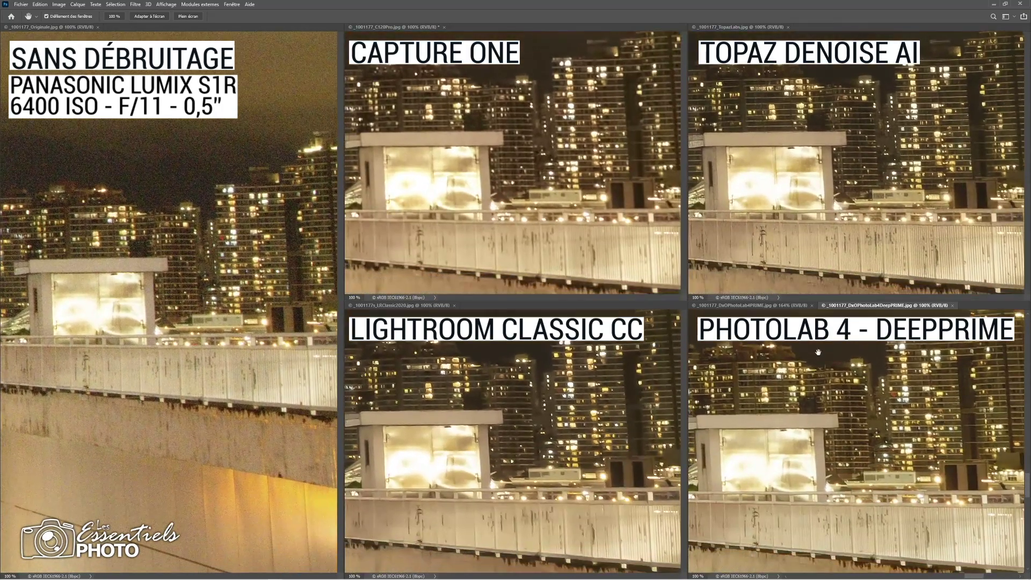
left_click_drag(834, 404, 894, 343)
left_click_drag(762, 444, 865, 420)
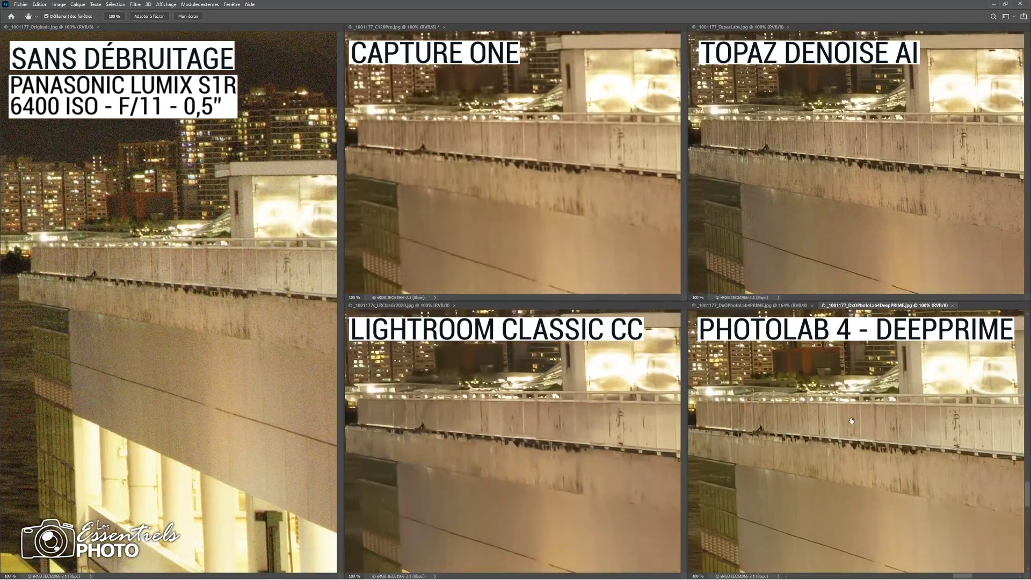
left_click_drag(802, 416, 876, 425)
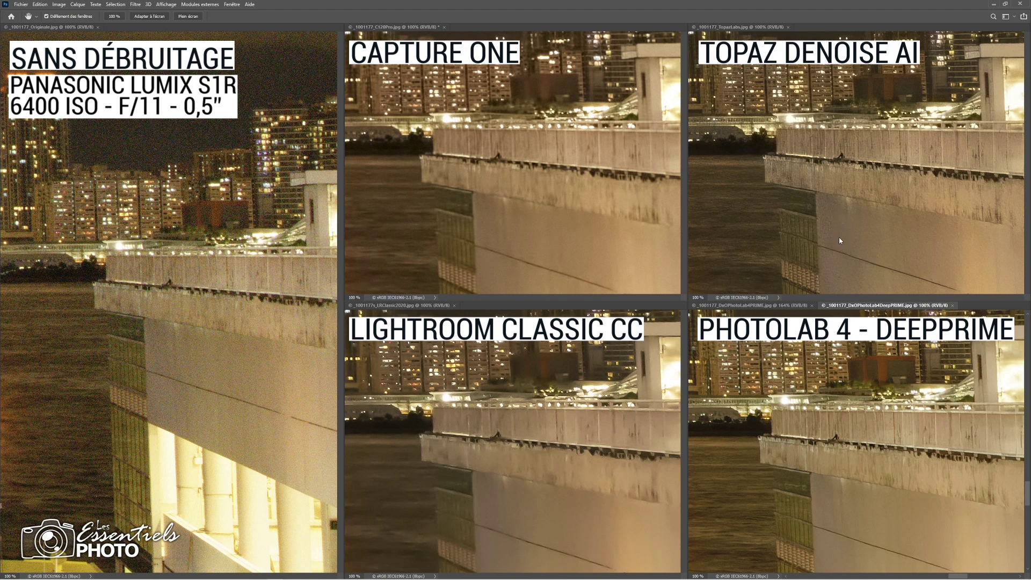
left_click_drag(827, 510, 817, 462)
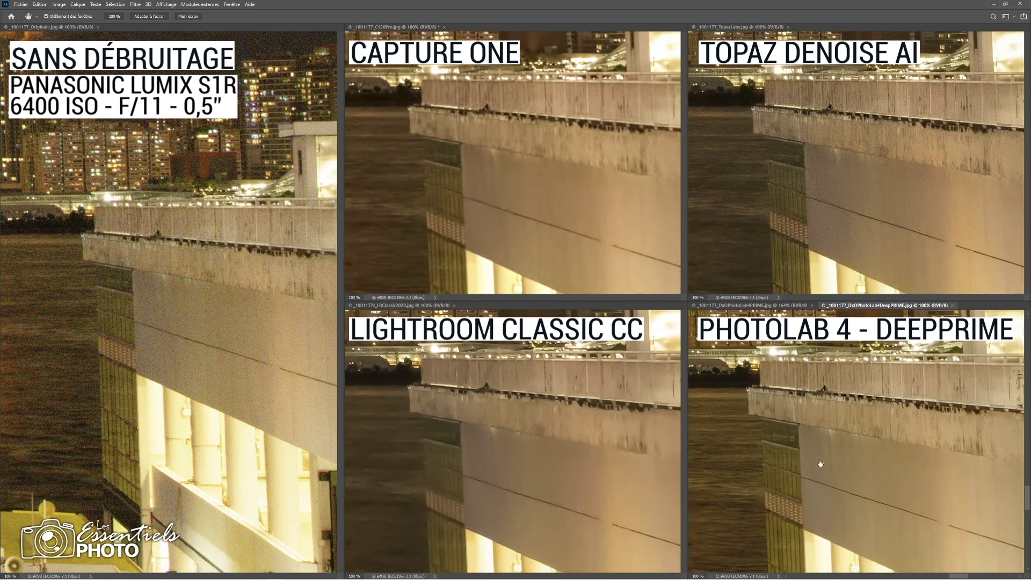
scroll(820, 447, "up", 2)
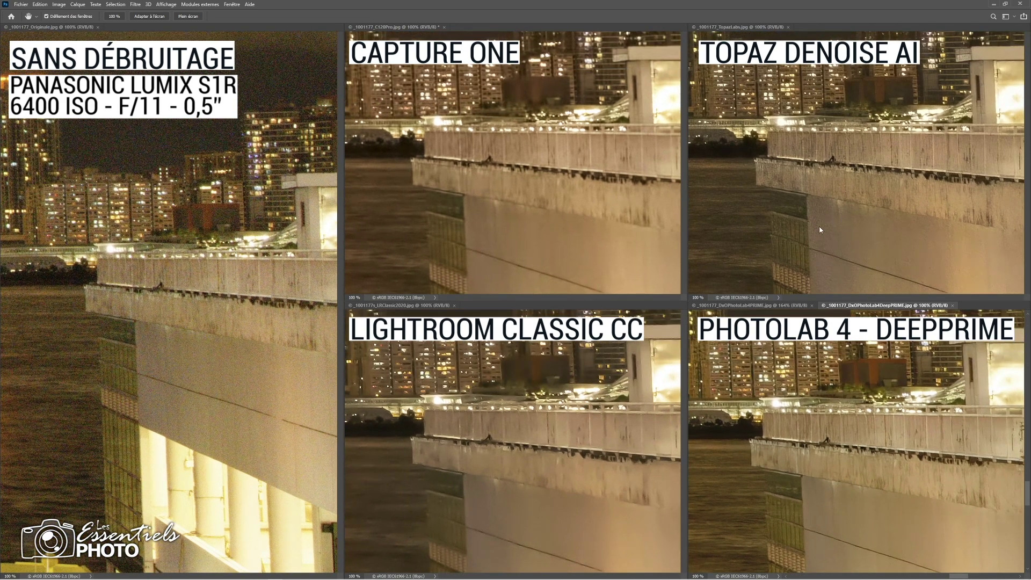
left_click_drag(792, 387, 822, 487)
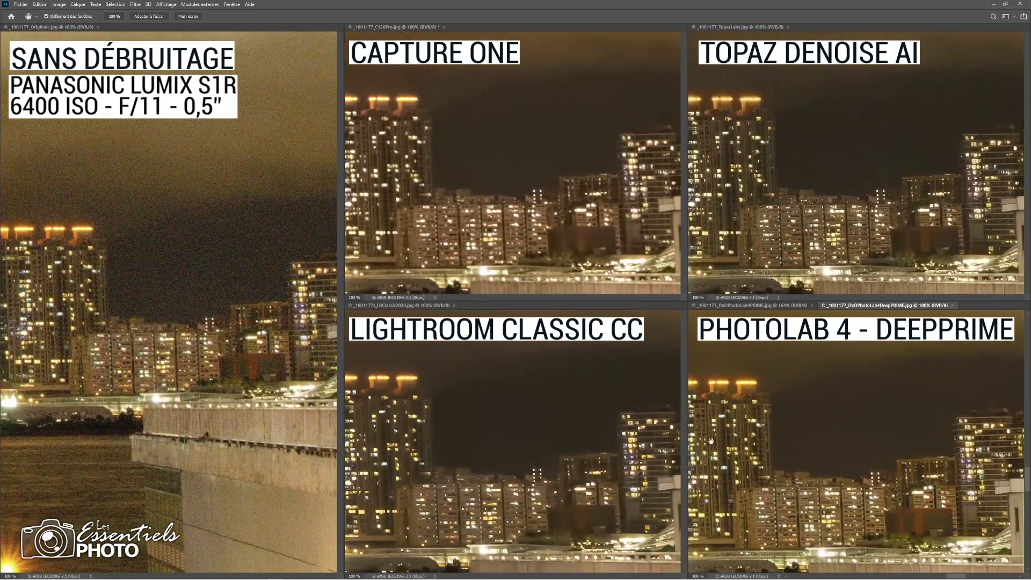
left_click(479, 388)
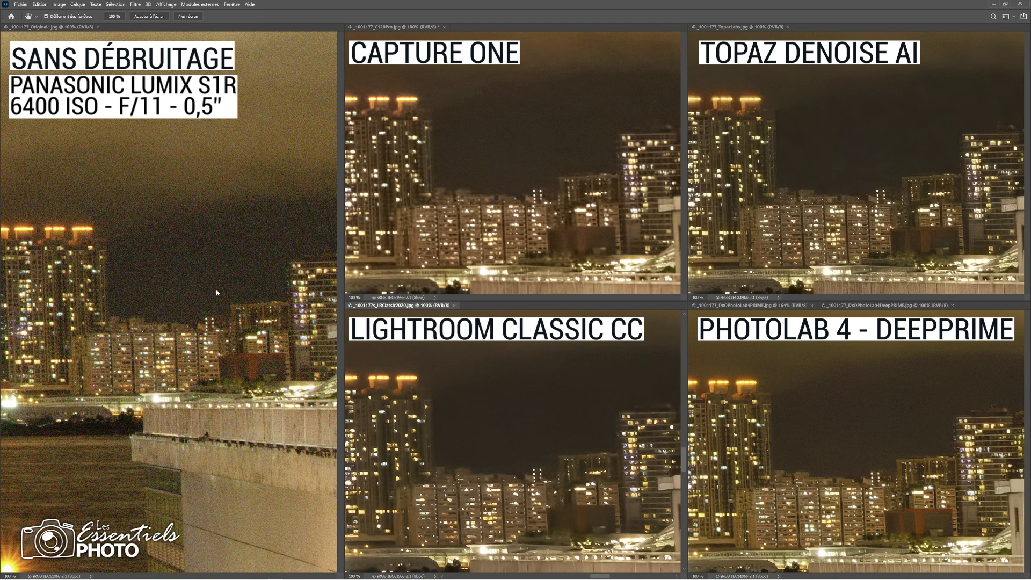
left_click_drag(864, 451, 823, 408)
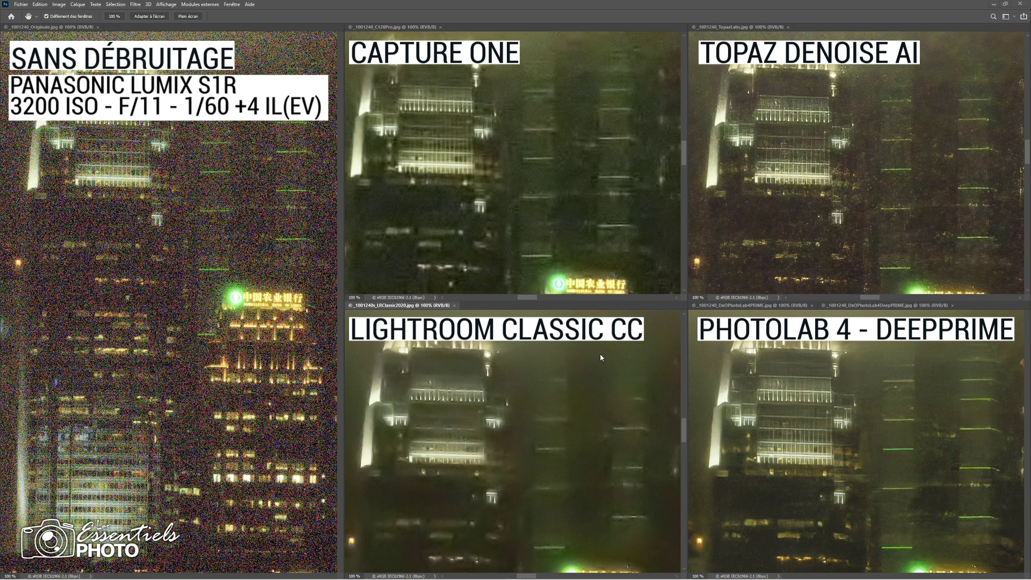
- Close _1001240_DxOPhotoLab4PRIME.jpg and compare the illuminated tower top and hazy sky across the remaining _1001240 versions
key("ctrl+w")
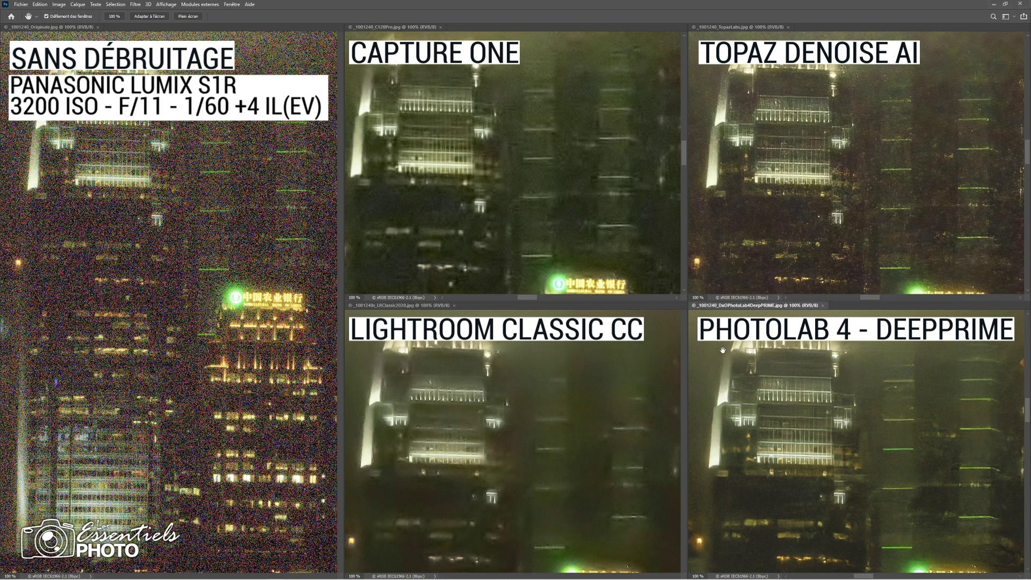
left_click_drag(509, 221, 487, 129)
left_click_drag(561, 131, 557, 252)
mouse_move(548, 188)
left_mouse_down()
mouse_move(535, 208)
mouse_move(545, 163)
mouse_move(545, 184)
left_mouse_up()
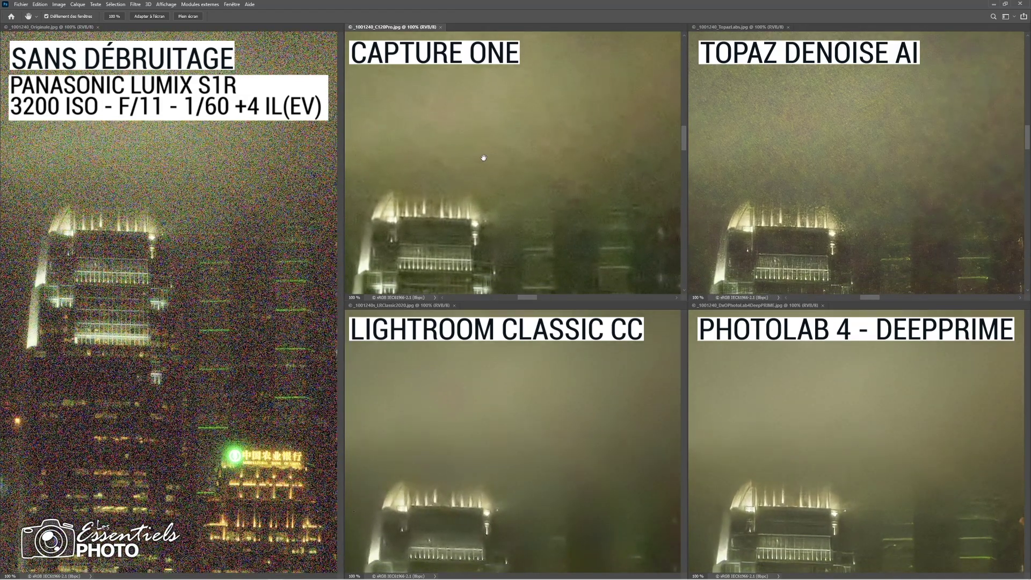
left_click_drag(491, 184, 510, 223)
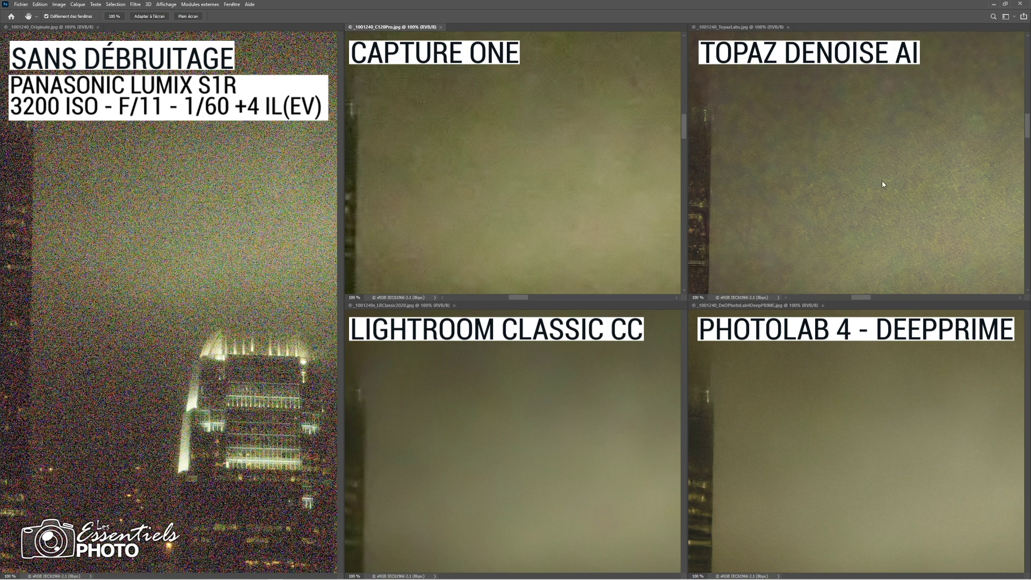
- Examine the dark skyscraper's window rows, the waterfront facades and the ifc sign in each version of _1001240
left_click_drag(458, 189, 565, 160)
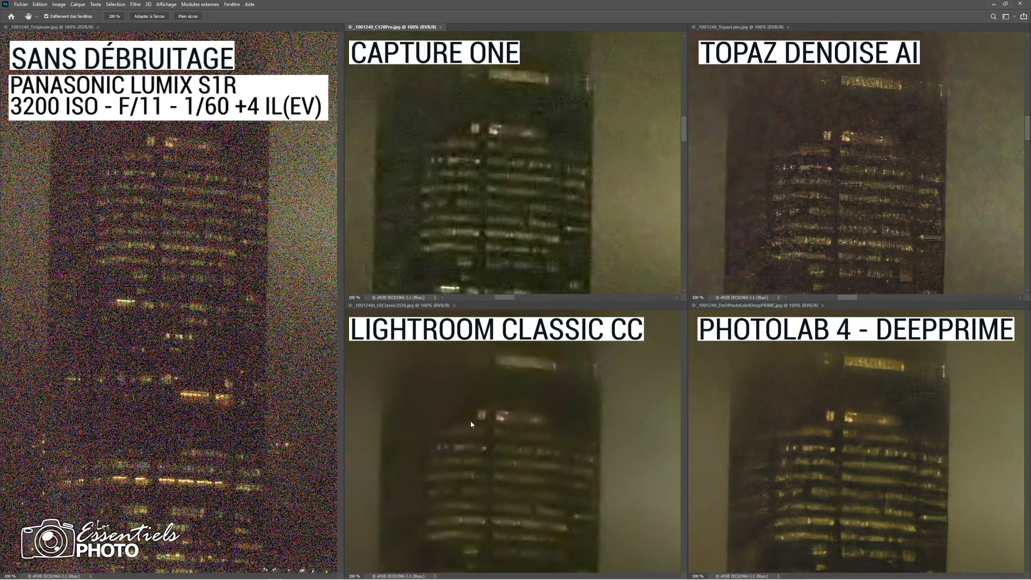
left_click(483, 363)
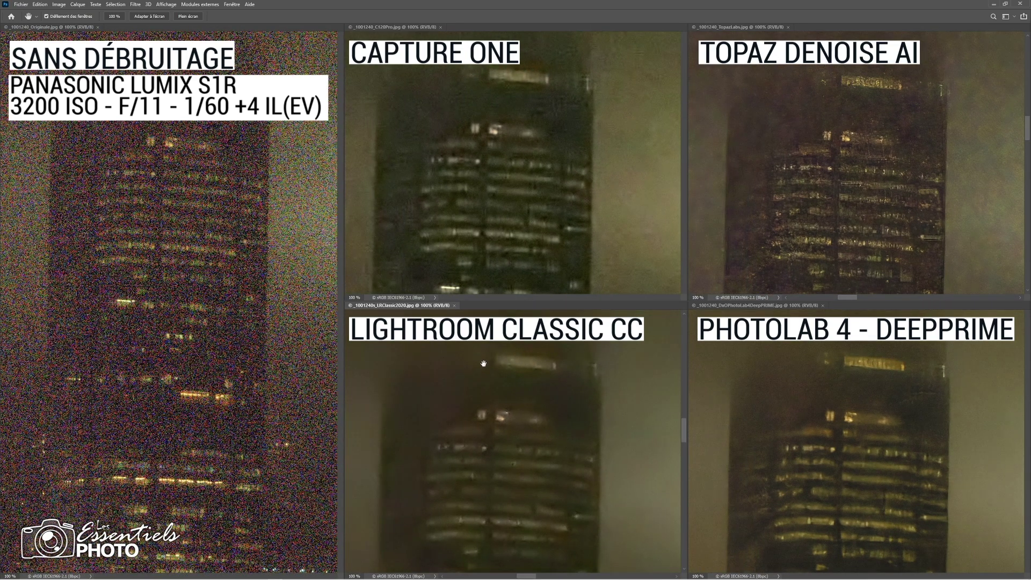
left_click_drag(462, 211, 510, 221)
scroll(529, 237, "down", 10)
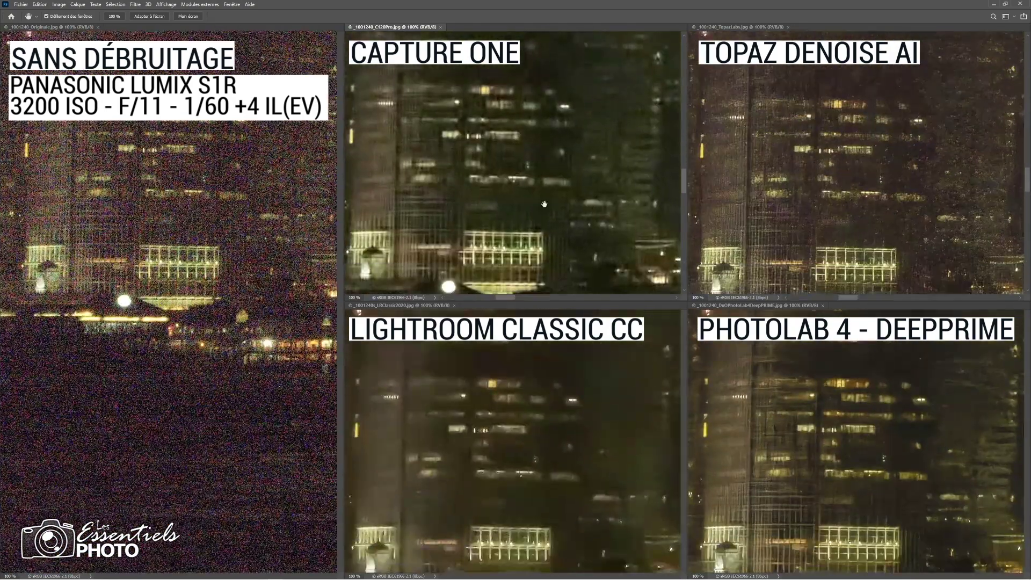
left_click_drag(546, 224, 546, 159)
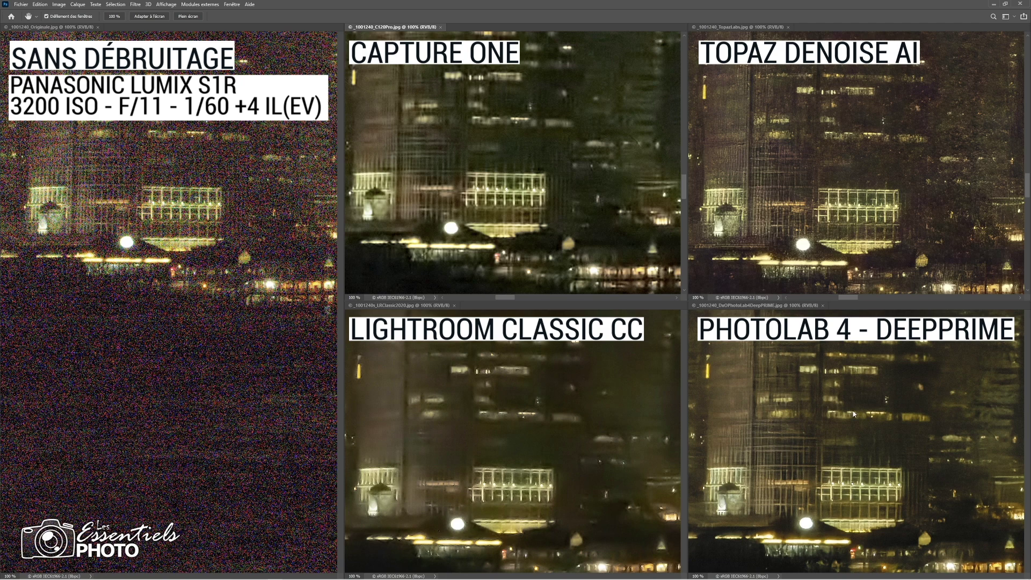
left_click(856, 431)
left_click_drag(856, 431, 858, 490)
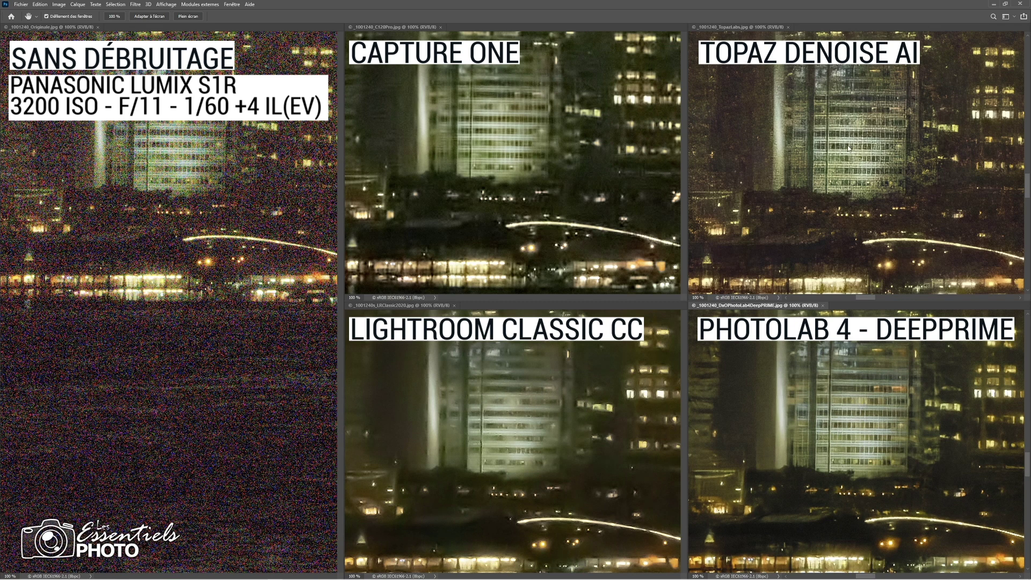
left_click_drag(866, 398, 836, 400)
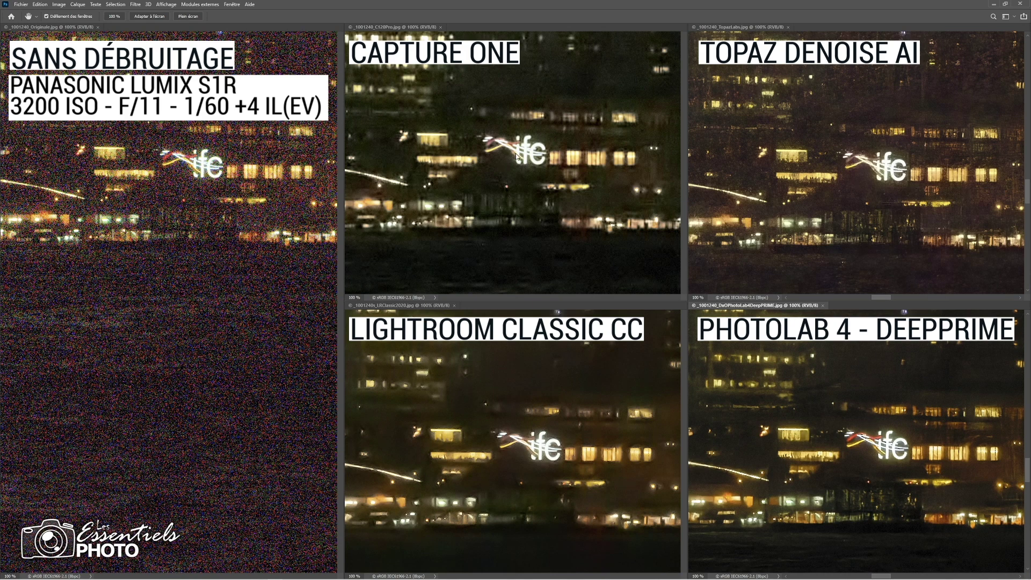
- Compare the aqualuna II boat, its rigging, the blue flag and the illuminated rooftop signs across the _1001240 versions
left_click_drag(823, 399, 735, 453)
left_click_drag(948, 523, 886, 411)
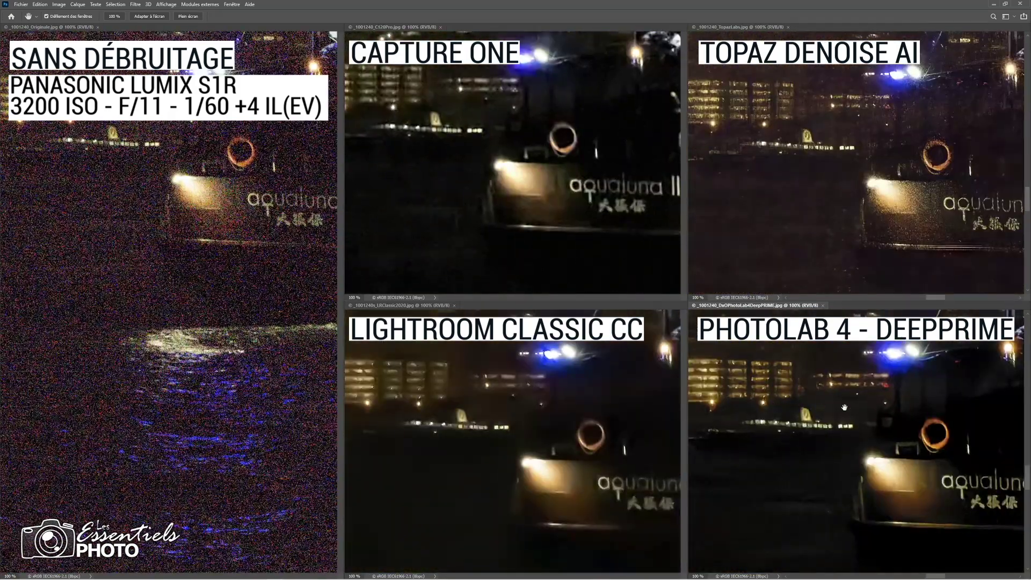
left_click_drag(895, 428, 802, 409)
scroll(839, 413, "up", 5)
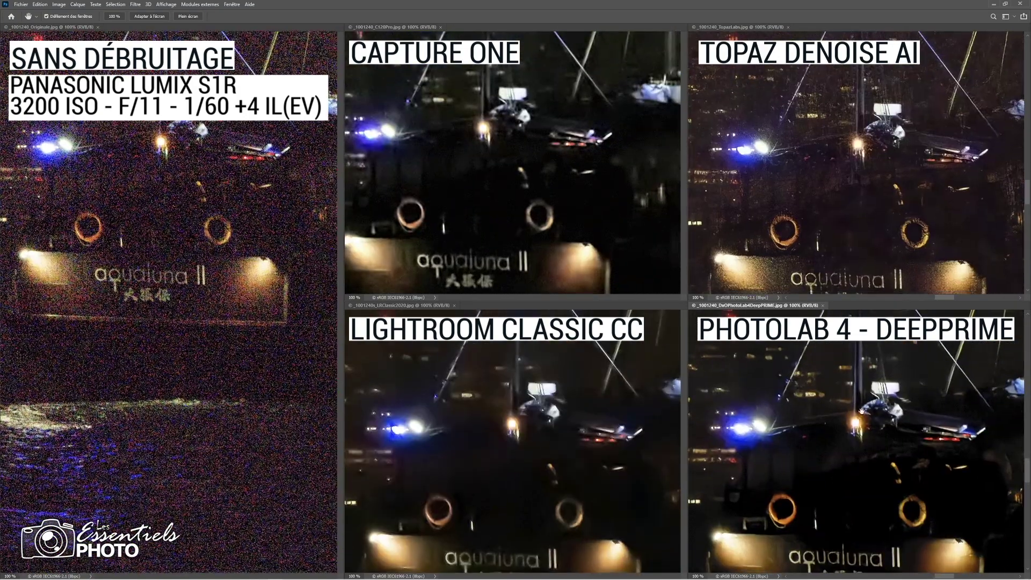
scroll(839, 413, "up", 3)
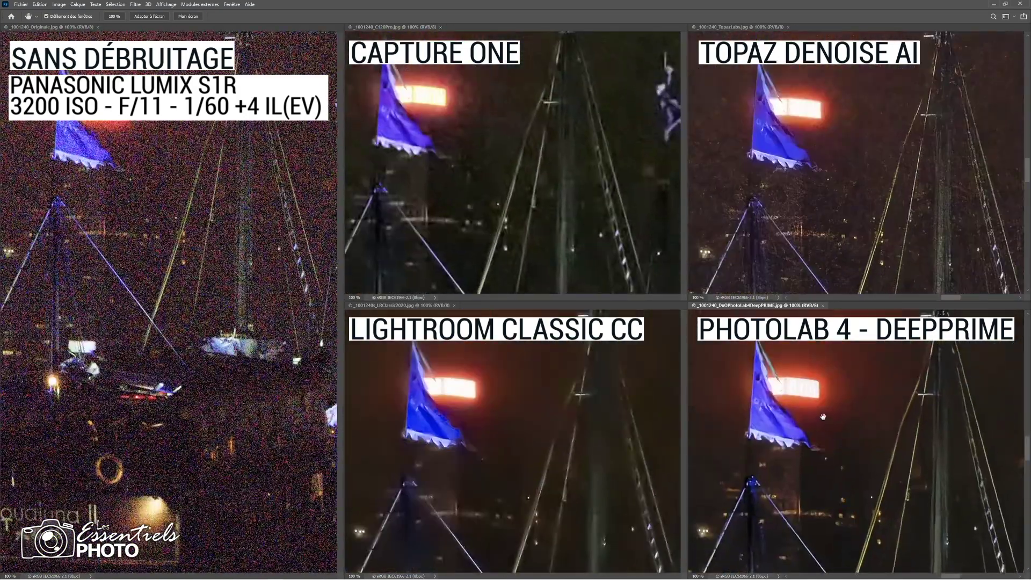
scroll(822, 417, "up", 8)
scroll(839, 446, "left", 5)
scroll(821, 432, "down", 3)
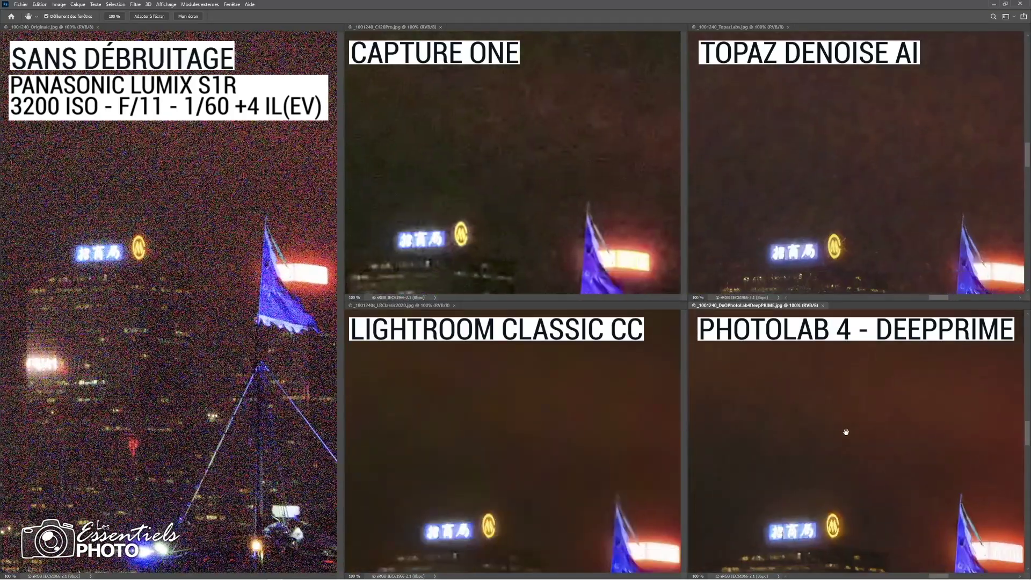
- Inspect the noise in the dark reddish sky and along the hazy skyline in each version of _1001240
scroll(824, 421, "right", 3)
scroll(899, 413, "left", 5)
scroll(851, 558, "up", 3)
scroll(822, 504, "down", 5)
scroll(874, 426, "right", 2)
scroll(808, 430, "up", 3)
scroll(828, 483, "left", 3)
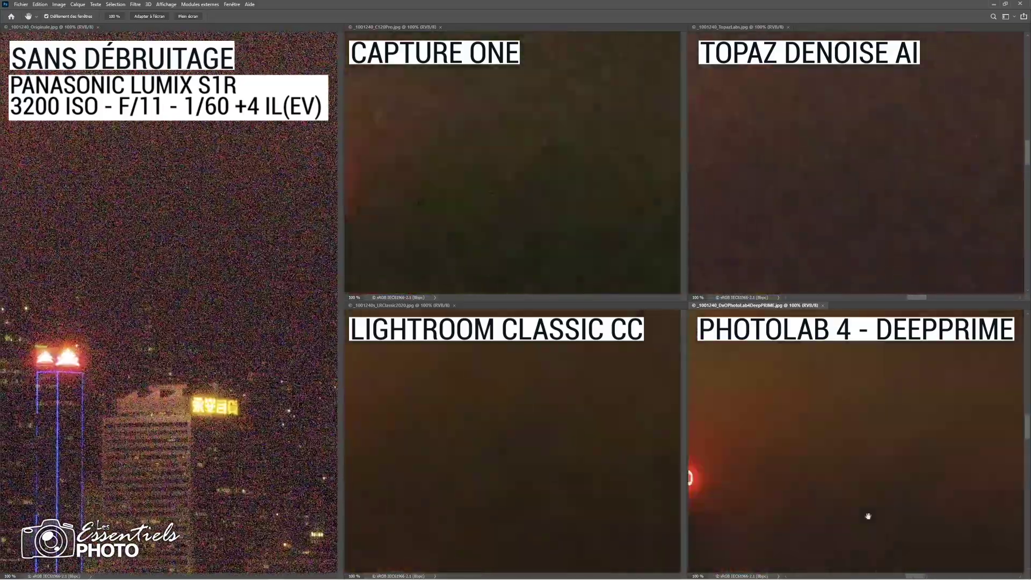
scroll(829, 483, "up", 3)
scroll(879, 497, "left", 3)
scroll(881, 509, "up", 1)
scroll(907, 423, "left", 5)
scroll(850, 427, "up", 8)
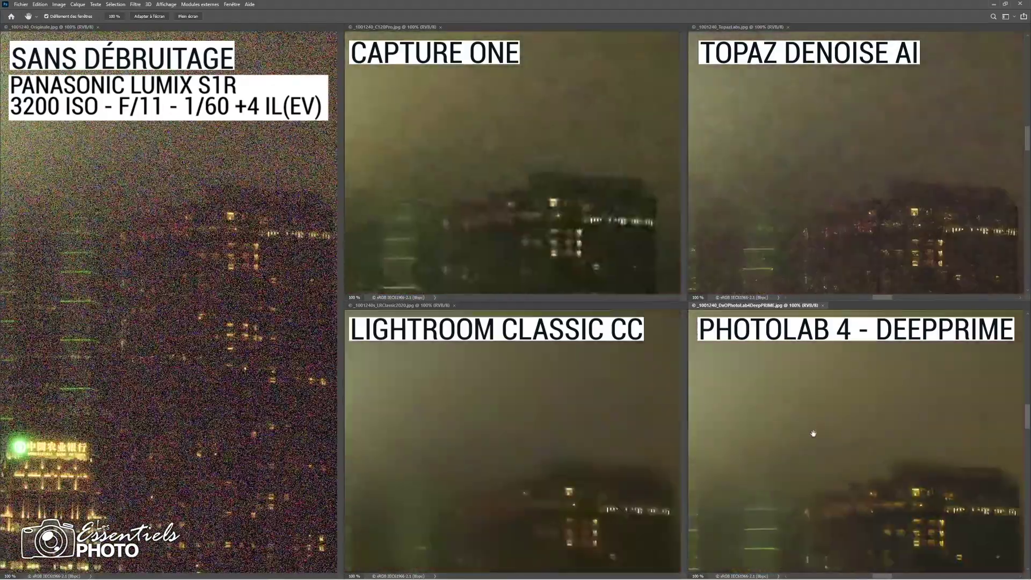
scroll(848, 433, "left", 2)
scroll(869, 445, "up", 10)
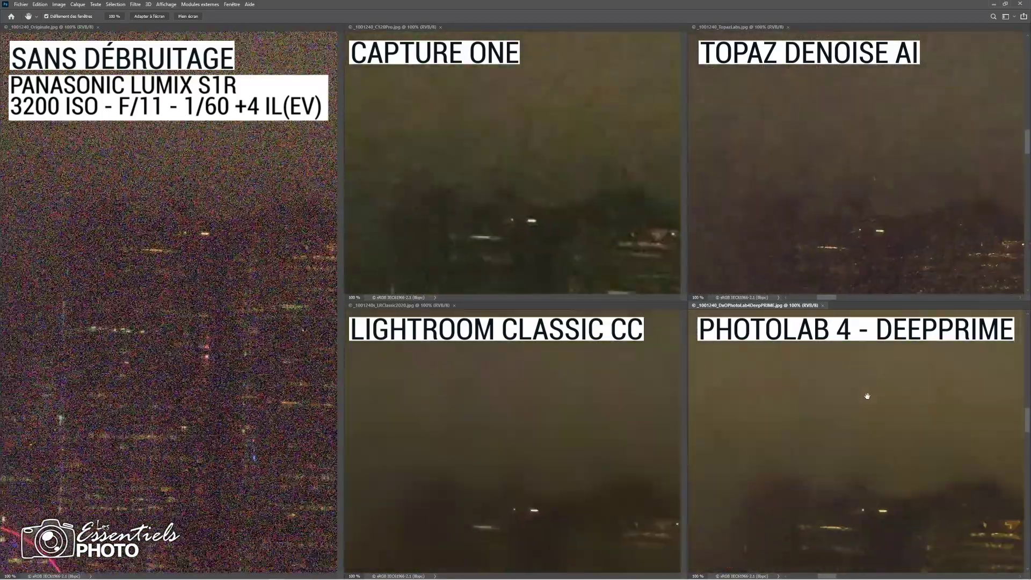
- Compare the pink Ferris wheel, its surrounding lit windows and the waterfront lights across the _1001240 versions
scroll(812, 470, "down", 10)
scroll(800, 468, "down", 10)
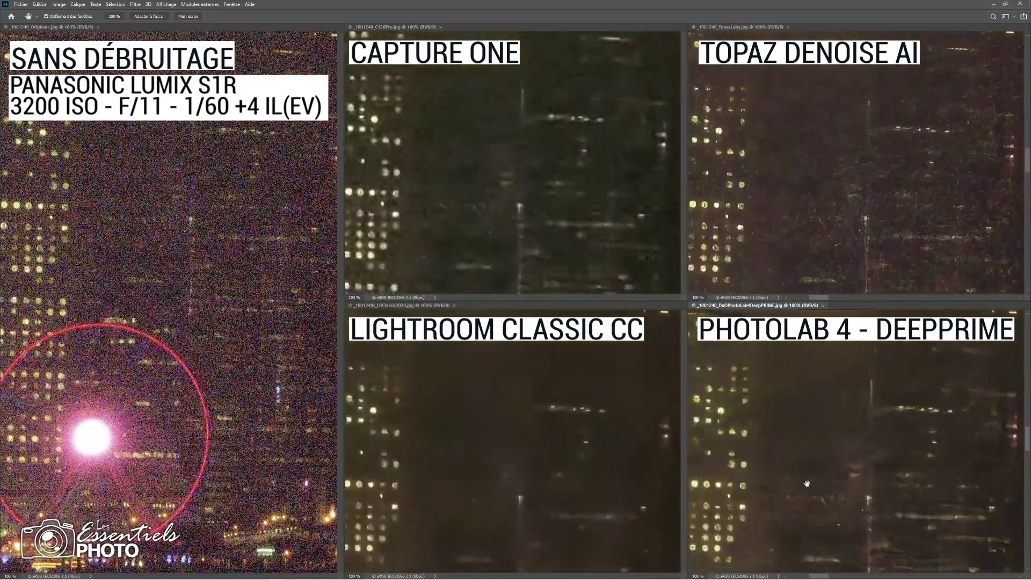
scroll(822, 474, "left", 2)
left_click_drag(840, 480, 843, 410)
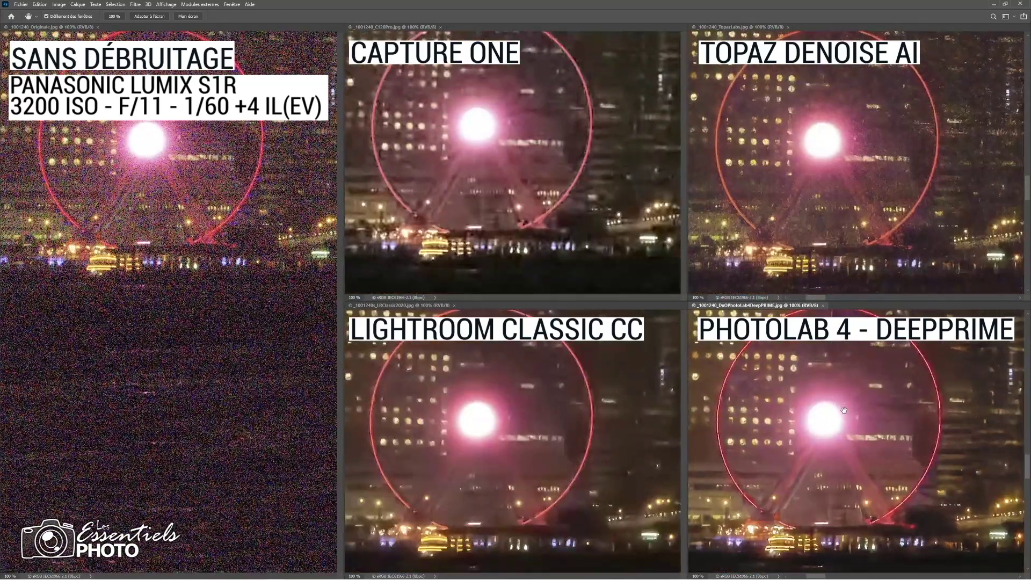
left_click_drag(800, 493, 842, 442)
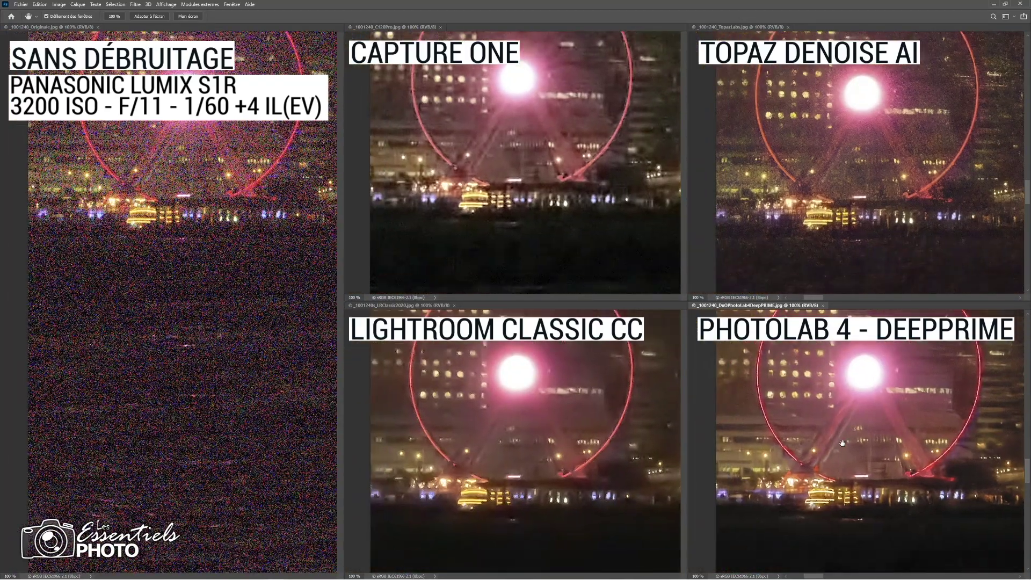
- Compare the buildings beyond the Ferris wheel, the pale sky, and the Four Seasons Hotel and COSCO signs across the _1001240 versions
scroll(839, 444, "right", 8)
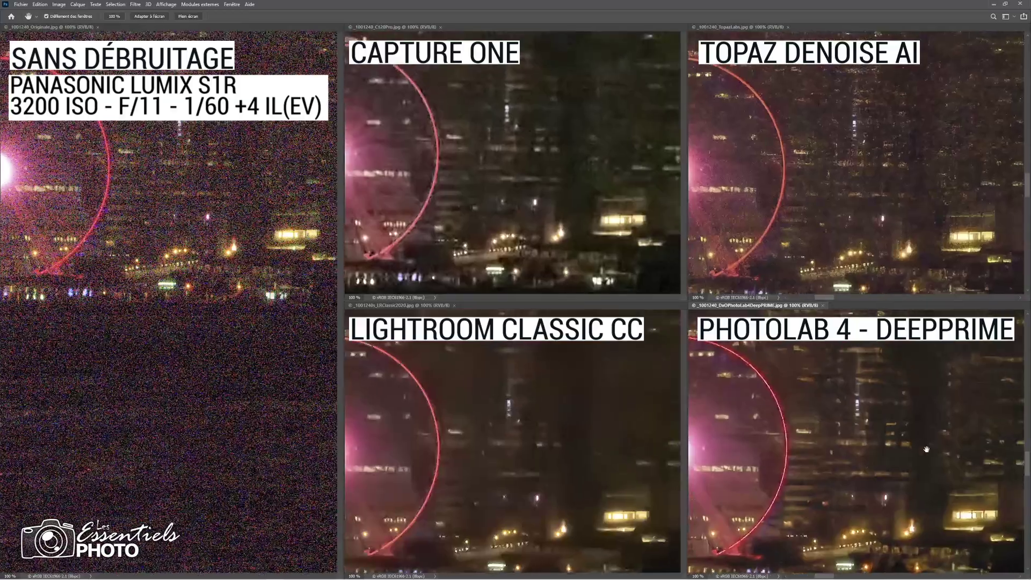
scroll(915, 441, "up", 3)
scroll(916, 441, "up", 6)
scroll(934, 453, "right", 2)
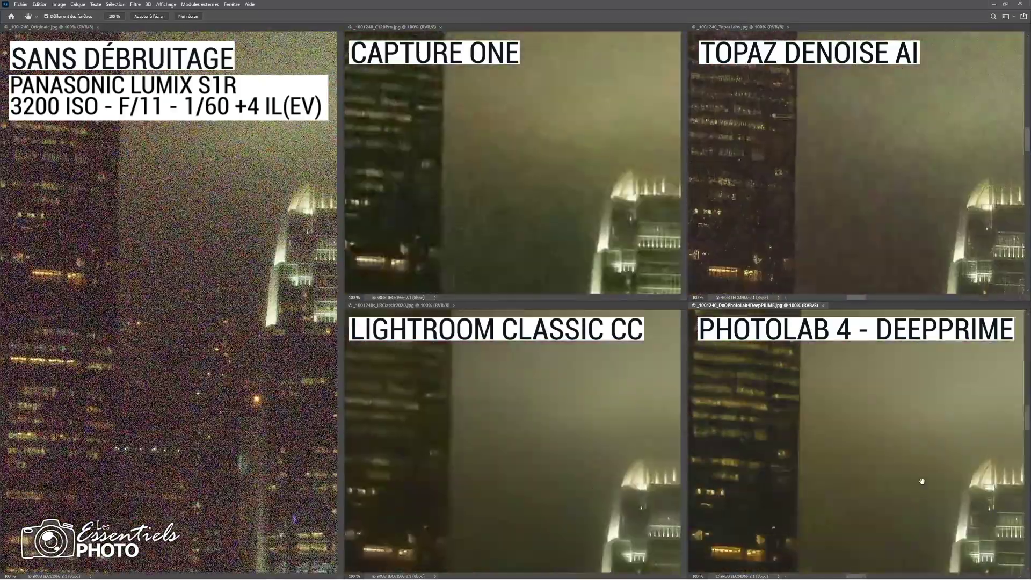
scroll(943, 460, "right", 10)
scroll(935, 554, "down", 3)
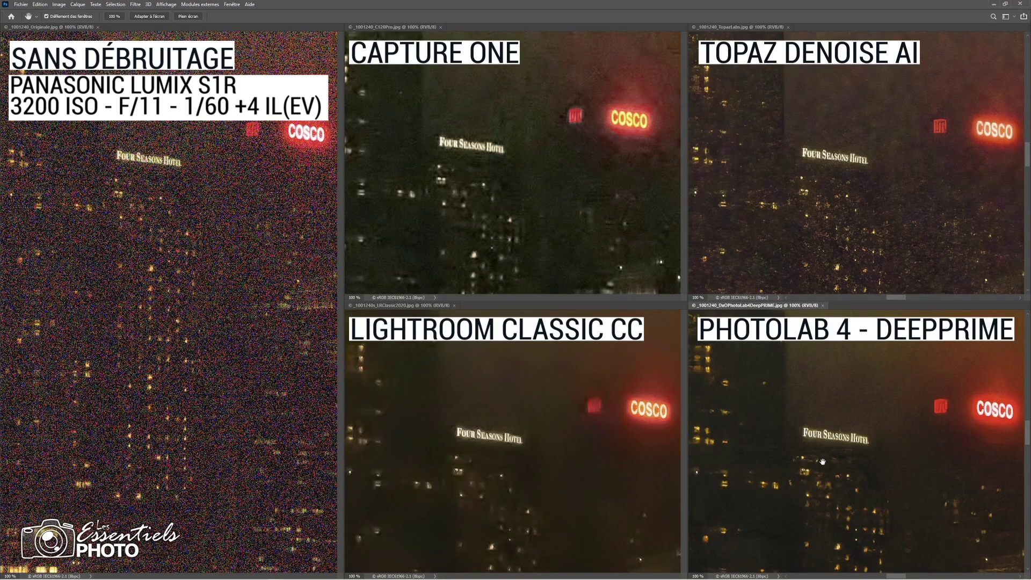
scroll(863, 496, "down", 2)
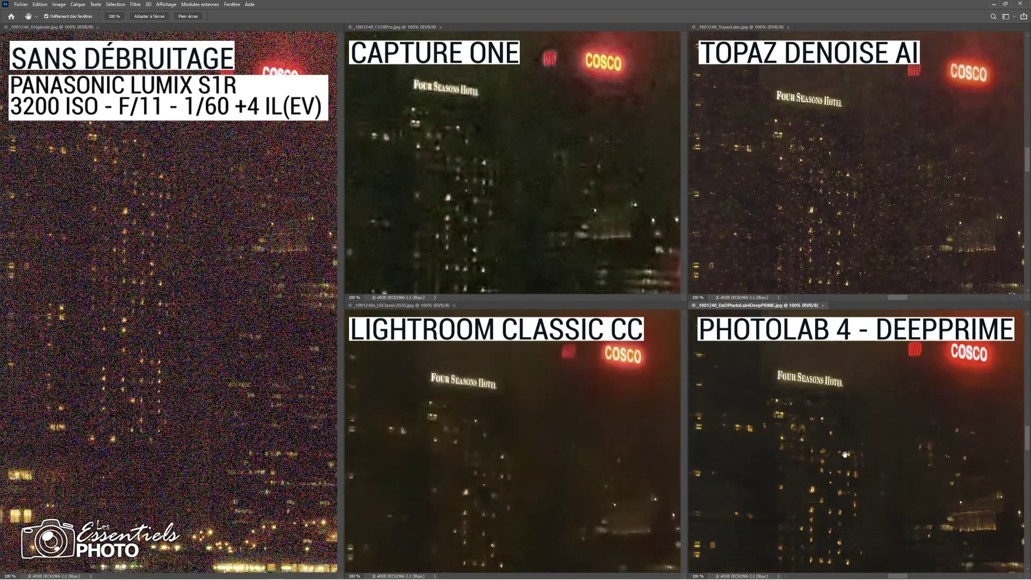
- Examine the bright pink-white building sign, the dark facades and the blue flag with its rigging in each version of _1001240
scroll(863, 505, "right", 8)
scroll(865, 504, "up", 2)
scroll(785, 427, "down", 4)
scroll(795, 445, "right", 8)
scroll(795, 445, "right", 3)
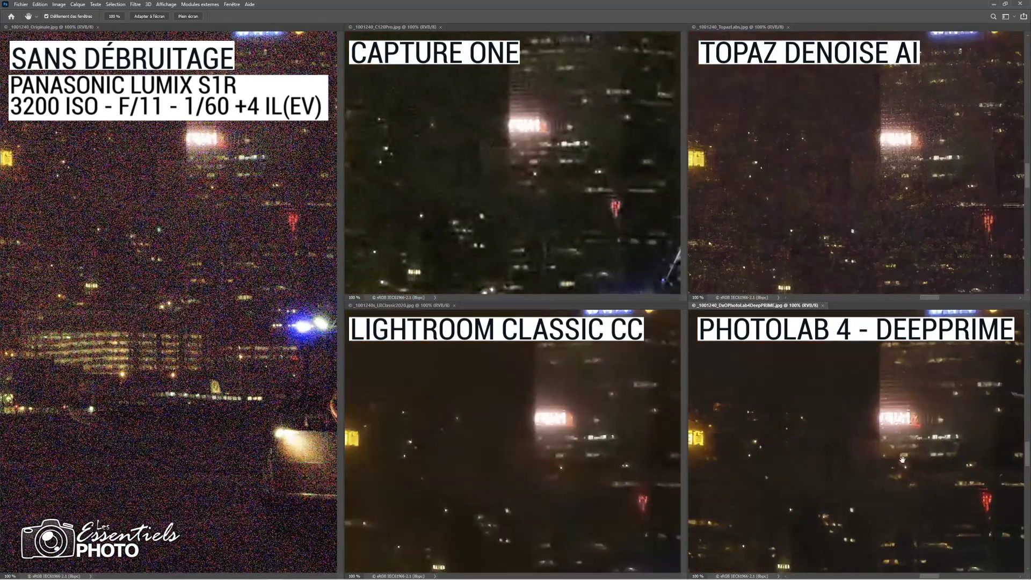
scroll(872, 495, "up", 2)
scroll(950, 465, "right", 10)
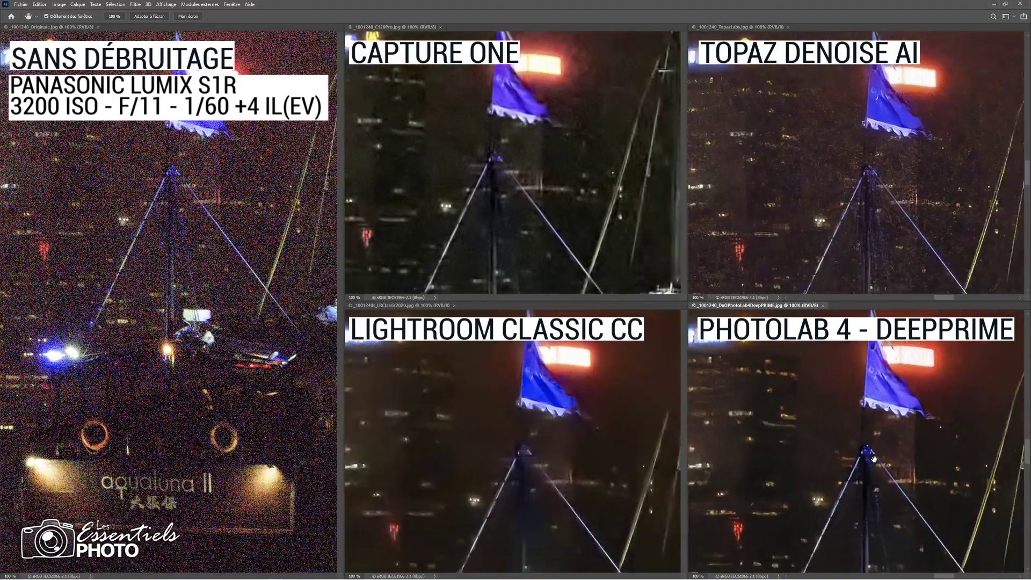
left_click_drag(873, 459, 845, 480)
scroll(789, 495, "down", 10)
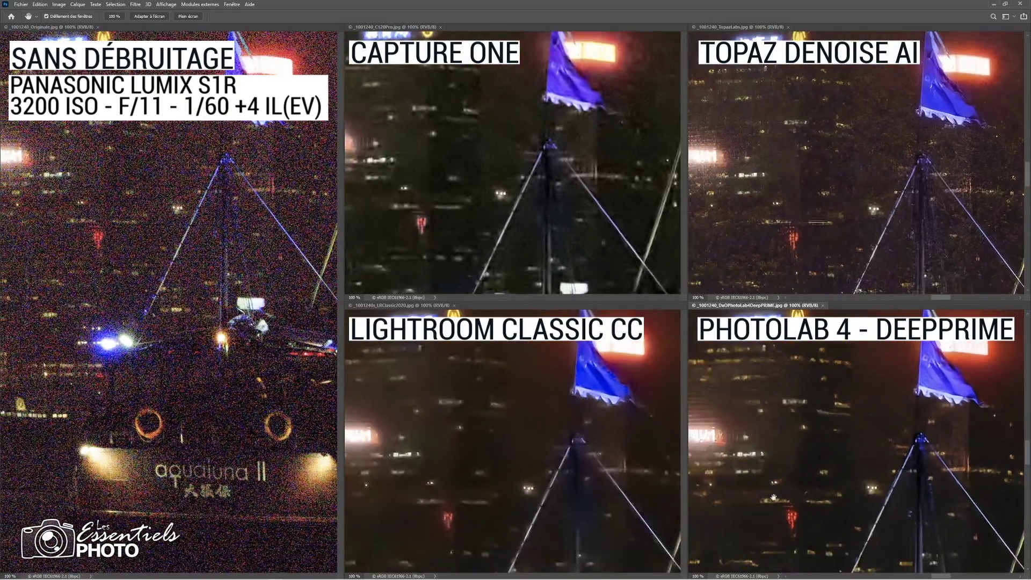
- Compare the ifc sign, the golden bank tower, the striped office facade and the lit waterfront pavilions across the _1001240 versions
scroll(930, 530, "up", 10)
scroll(929, 530, "left", 8)
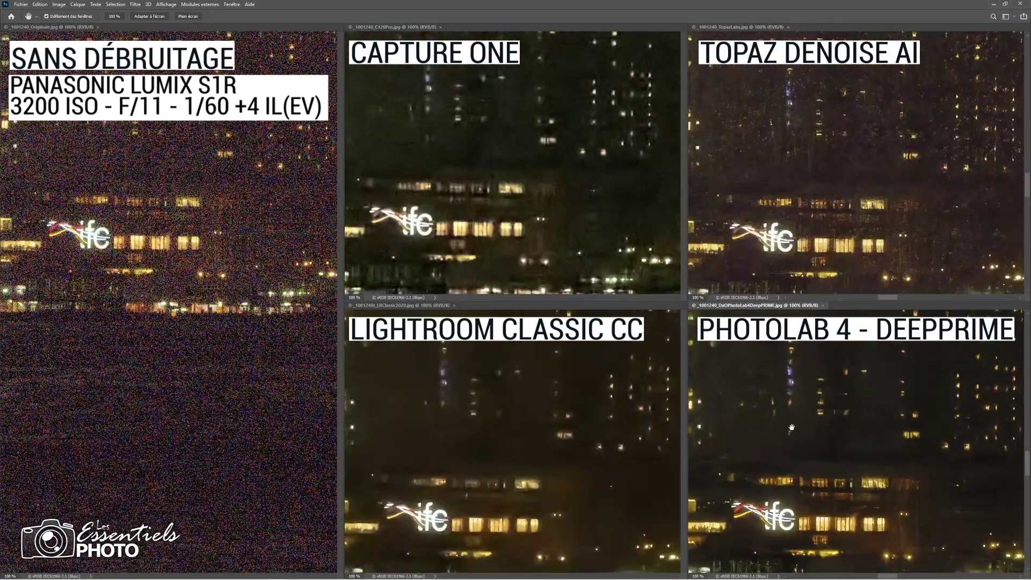
scroll(766, 418, "up", 5)
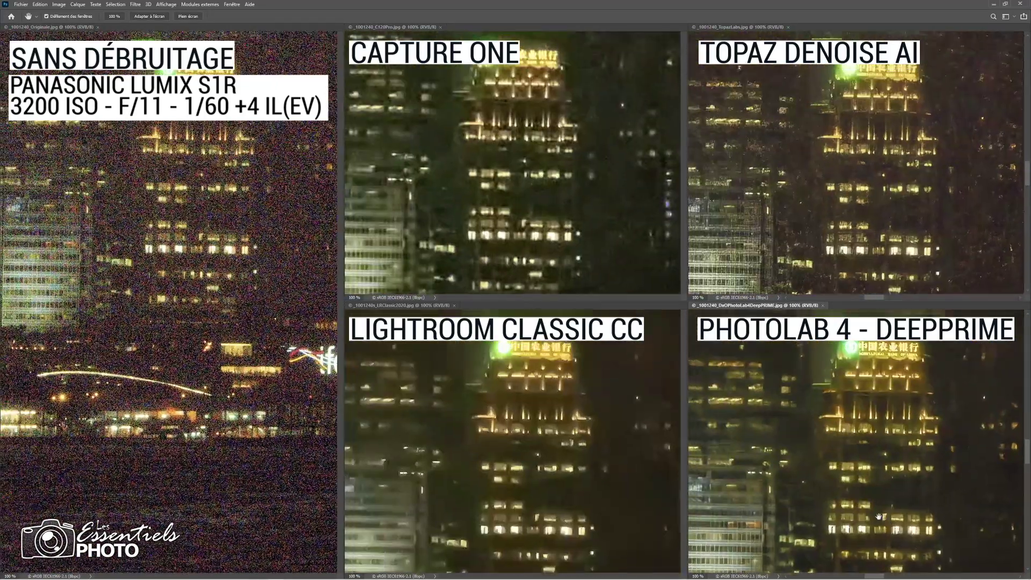
scroll(767, 443, "down", 3)
scroll(807, 464, "down", 6)
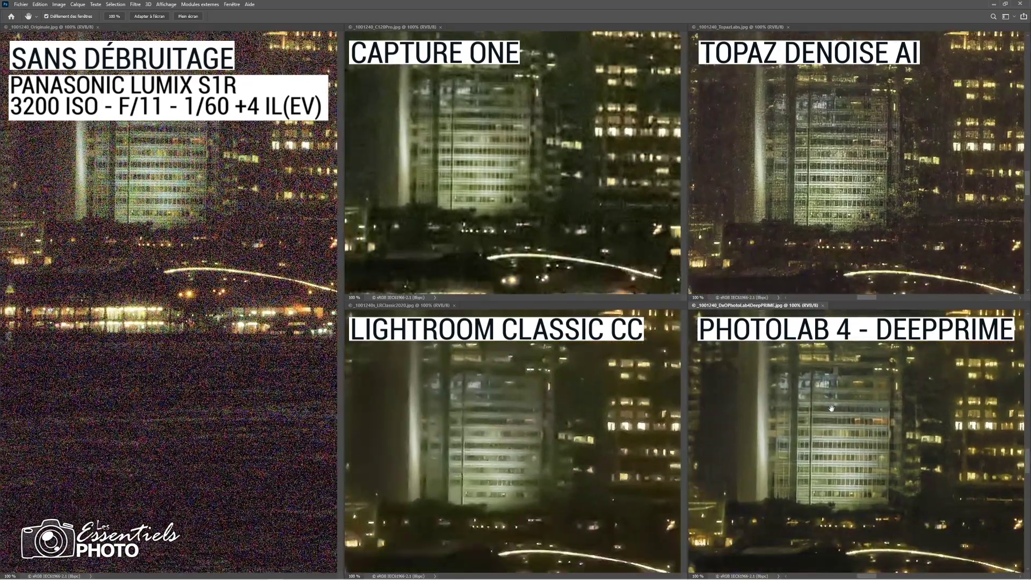
scroll(781, 395, "left", 6)
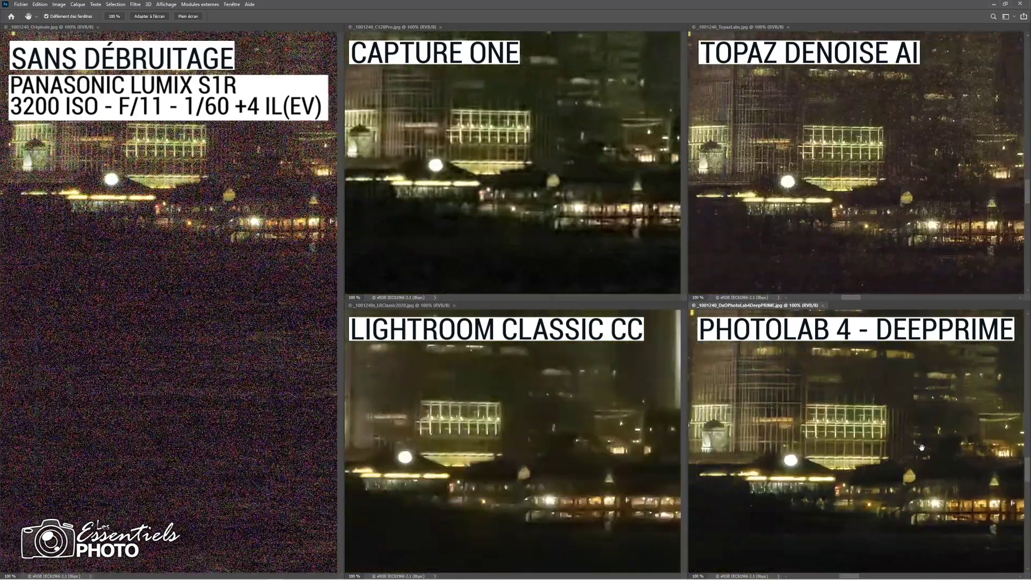
scroll(850, 428, "left", 2)
scroll(850, 427, "up", 2)
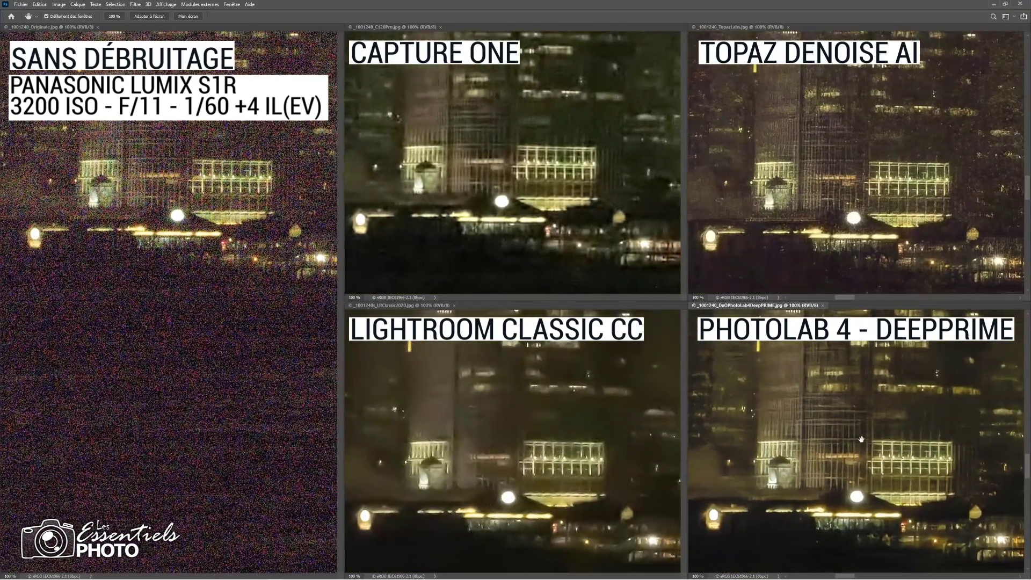
scroll(803, 388, "up", 1)
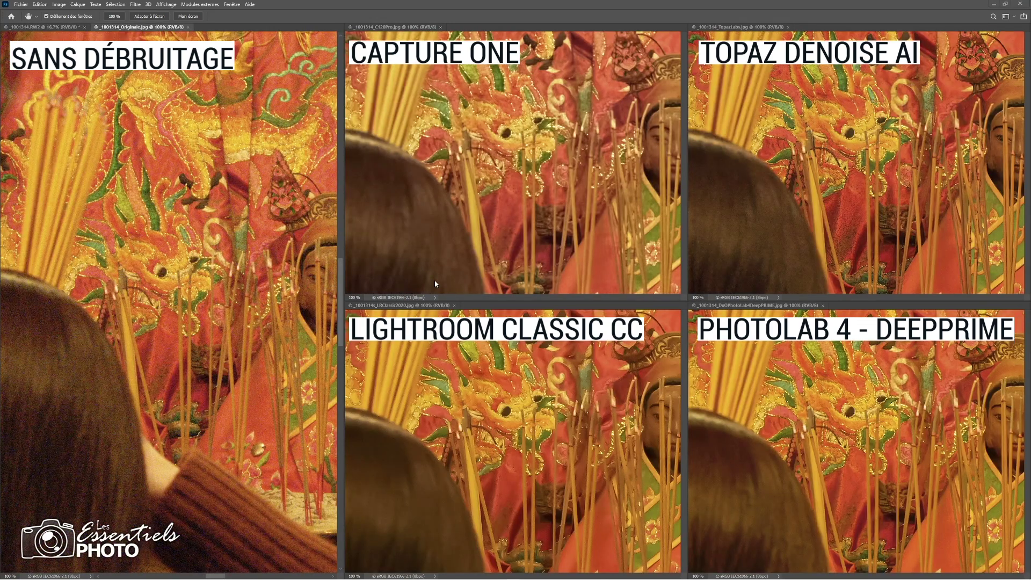
- Close the _1001314.RW2 document and compare the statue, incense sticks, sand pot and knitted sleeve across the _1001314 versions
left_click(84, 27)
left_click_drag(291, 299, 194, 320)
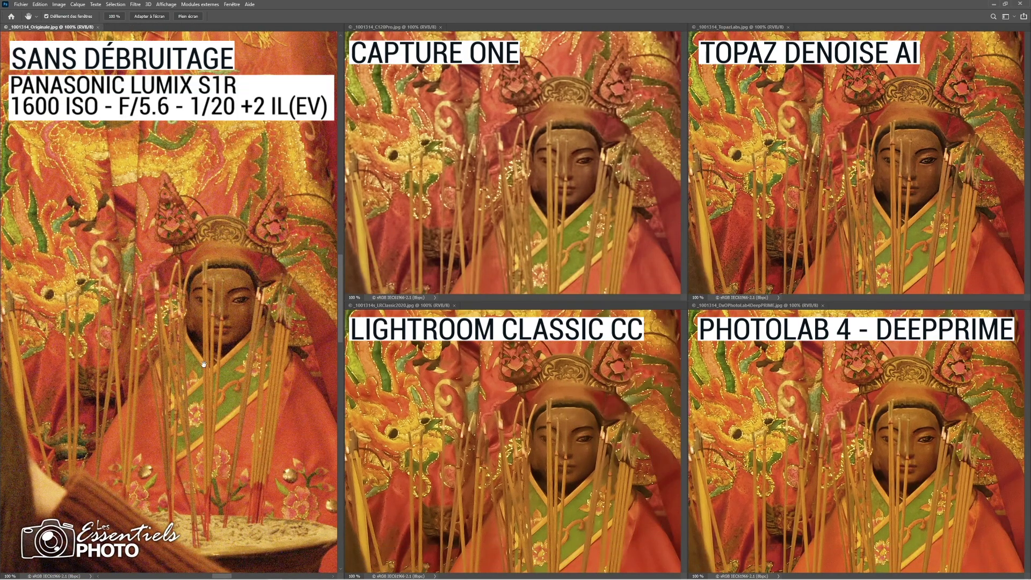
left_click_drag(209, 358, 154, 300)
left_click_drag(178, 352, 200, 279)
left_click_drag(266, 402, 177, 276)
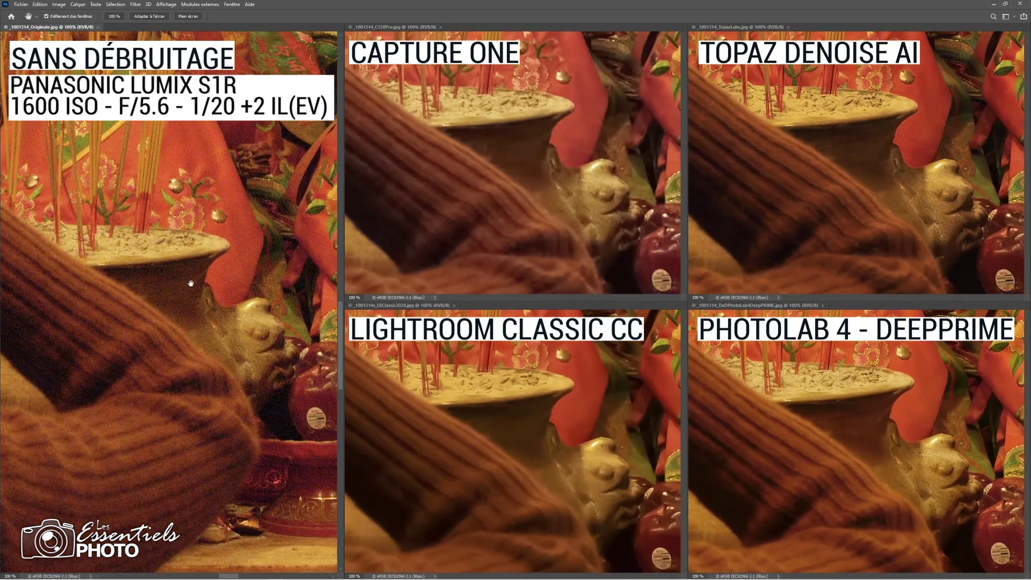
- Examine noise and detail in the dark red-and-gold carved bird panel and the ribbed gilded carving below it in each _1001314 version
left_click_drag(214, 374, 175, 243)
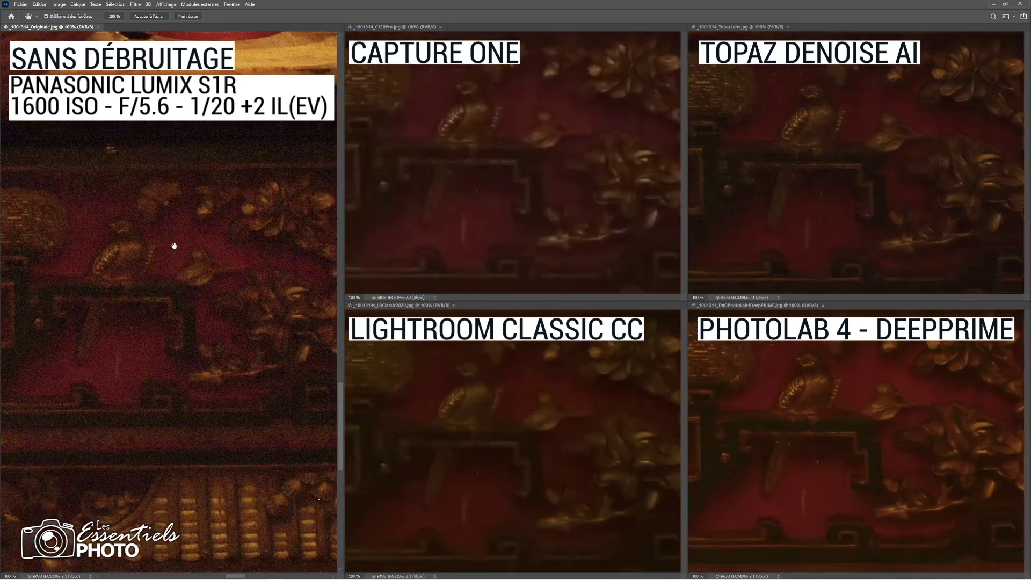
left_click_drag(180, 295, 194, 356)
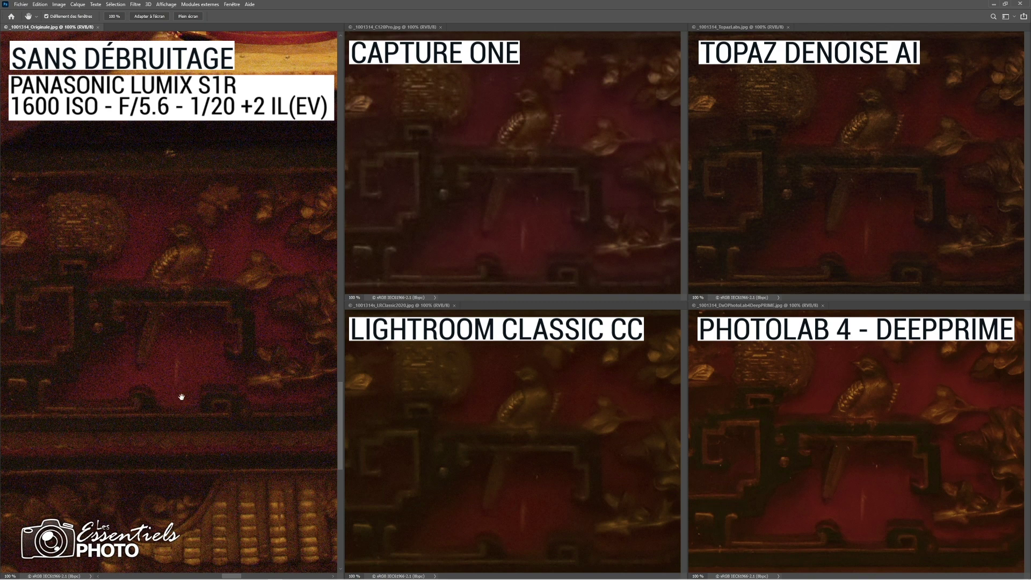
left_click_drag(176, 407, 180, 330)
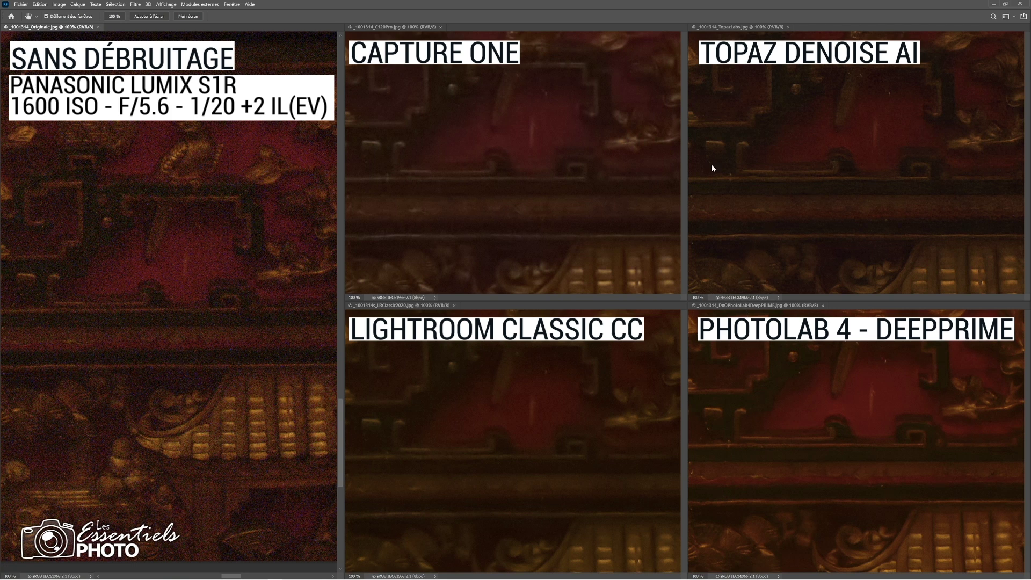
left_click_drag(210, 328, 145, 291)
left_click_drag(195, 329, 174, 287)
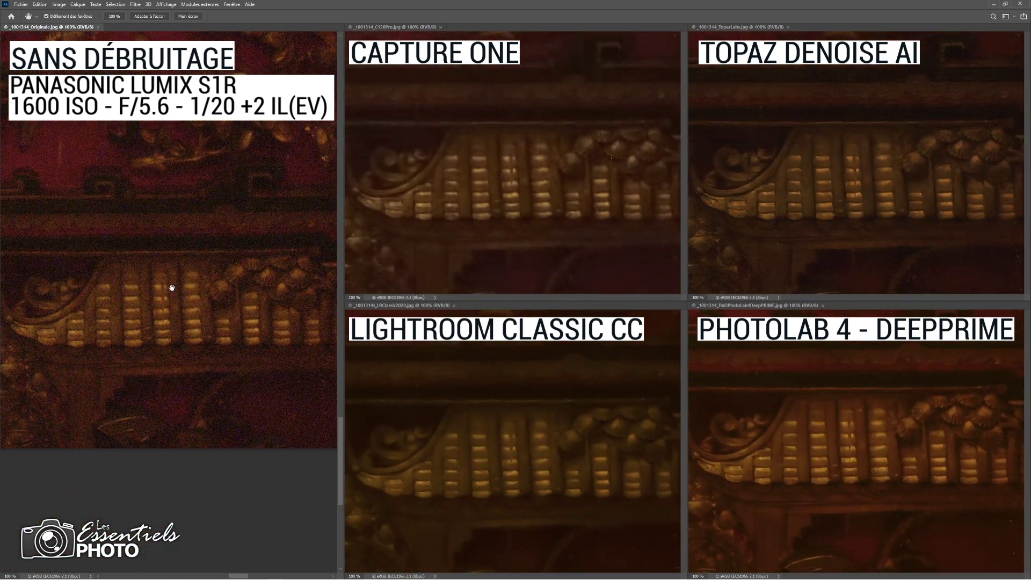
- Compare the red apples, their pedestal dish, the sand-filled box and the wooden table edge across the _1001314 versions
left_click_drag(150, 294, 160, 366)
scroll(177, 350, "up", 5)
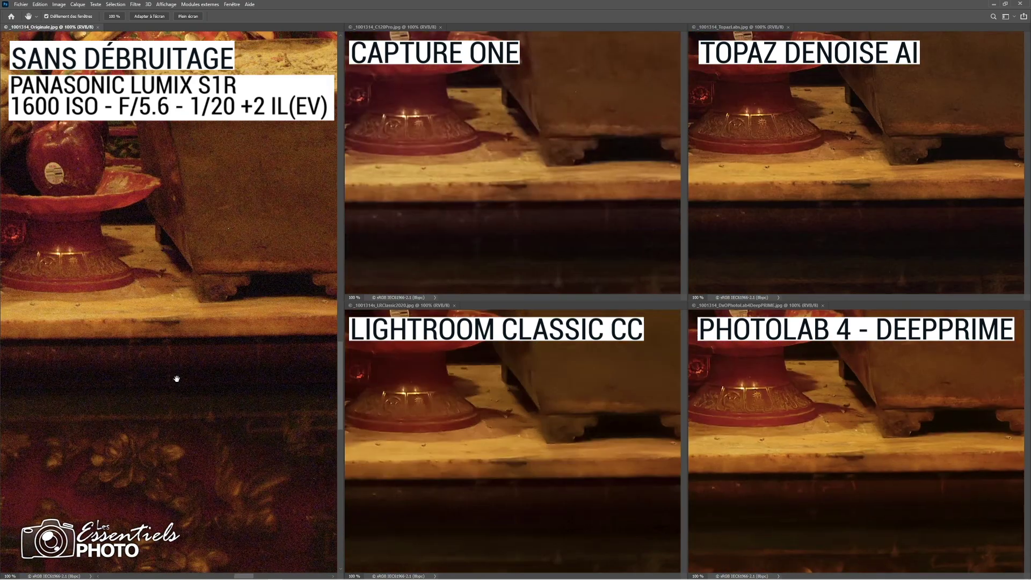
scroll(177, 376, "up", 3)
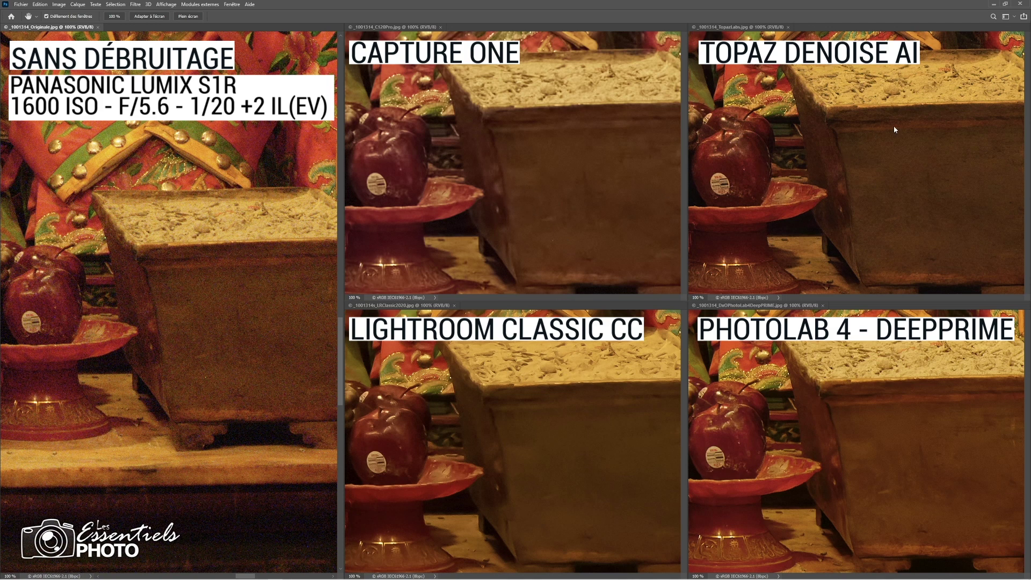
left_click_drag(237, 272, 239, 247)
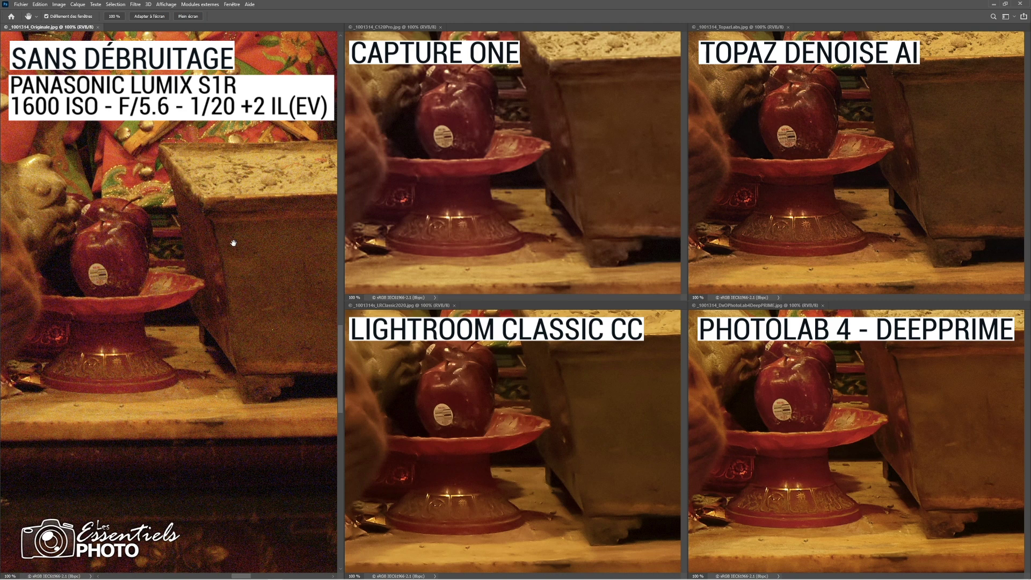
left_click_drag(200, 240, 183, 304)
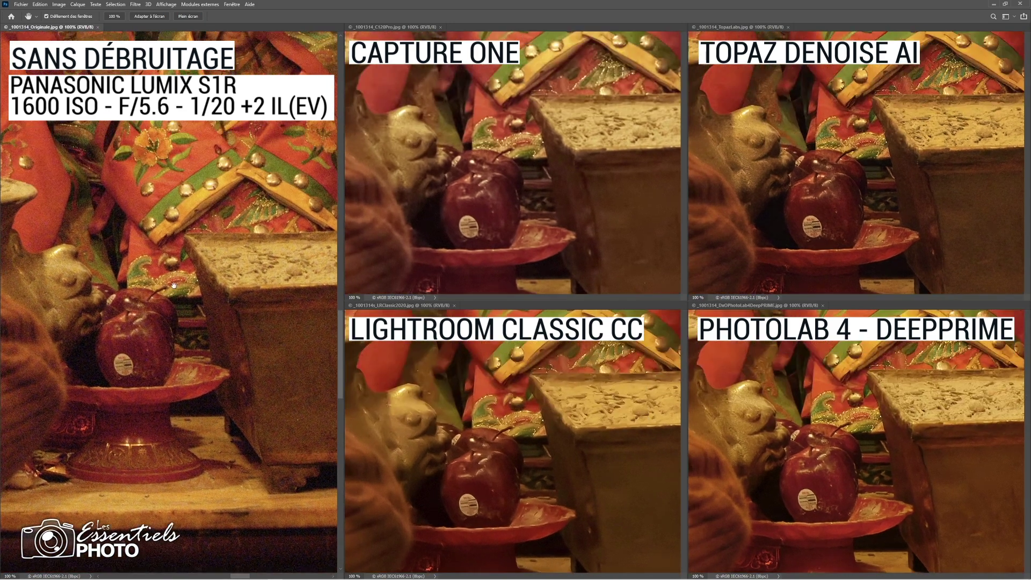
- Examine the embroidered flowers, studded trim, red robes and bearded statue's face in each version of _1001314
left_click_drag(158, 250, 184, 349)
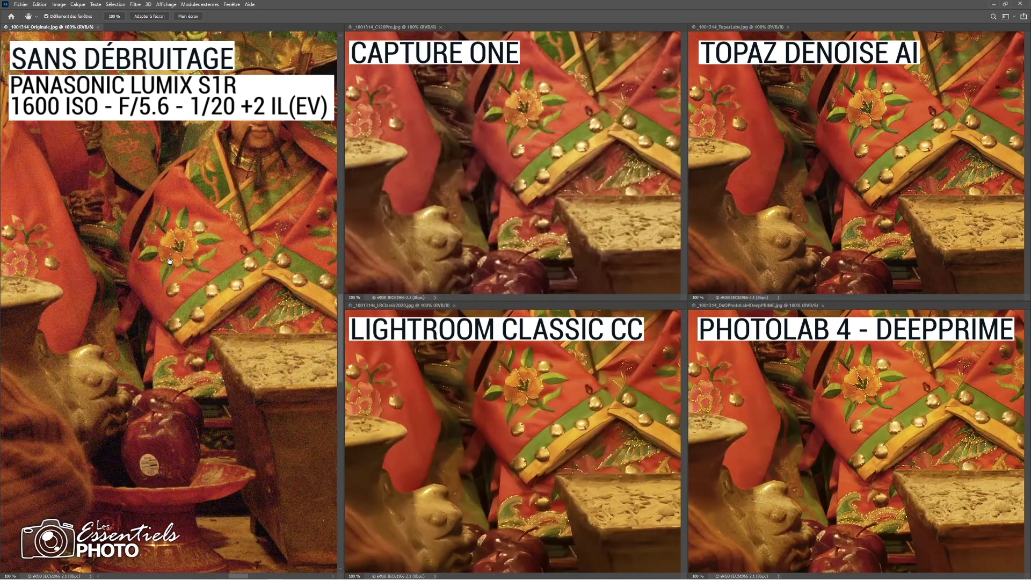
left_click_drag(168, 262, 177, 310)
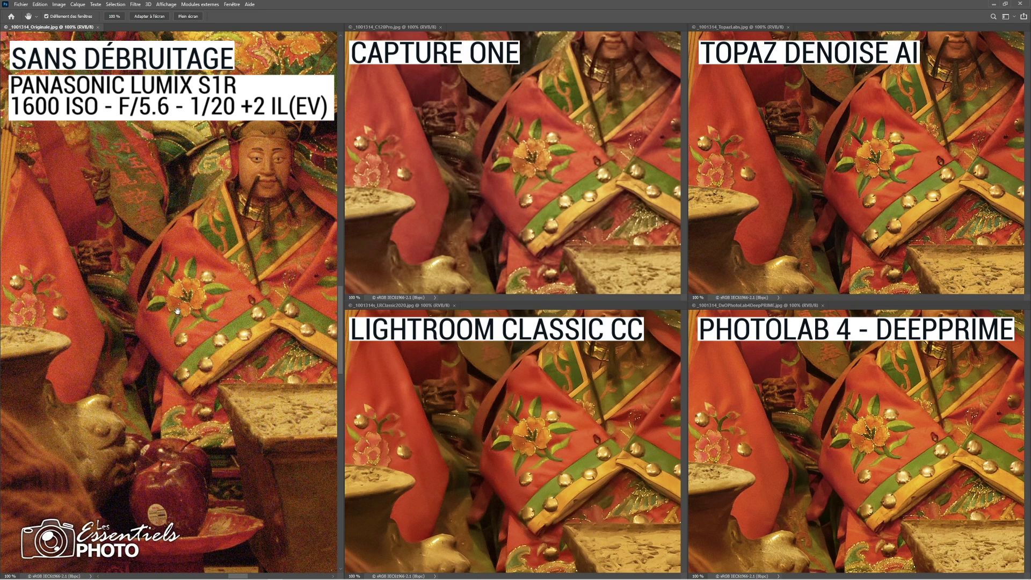
left_click_drag(177, 310, 183, 323)
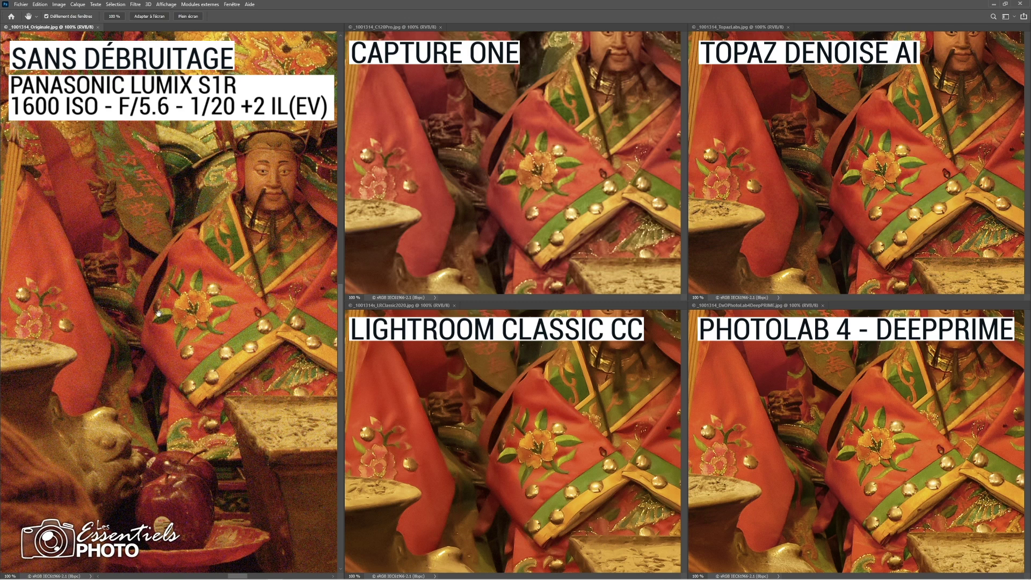
left_click_drag(155, 296, 158, 351)
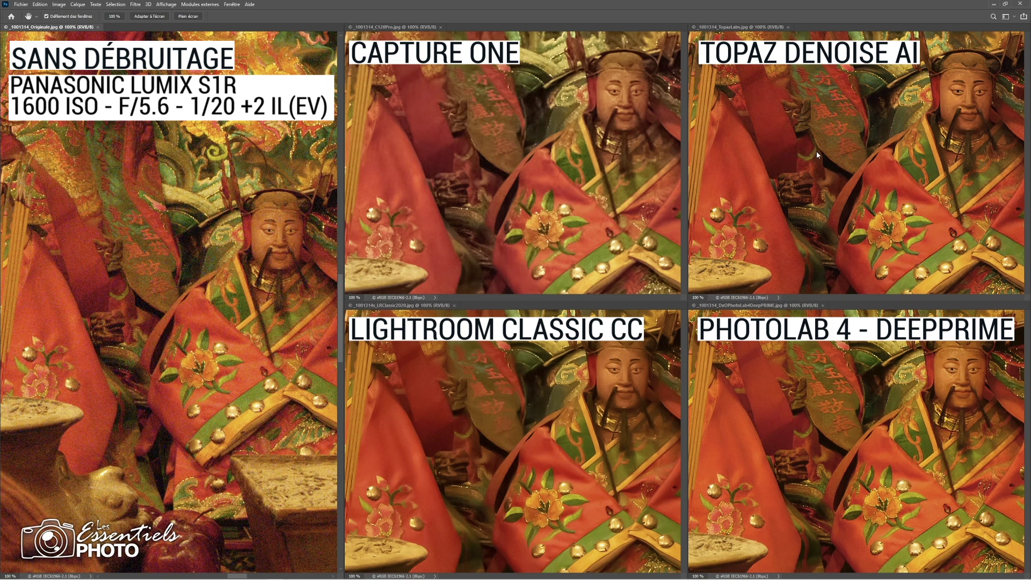
- Compare the ribbed brown sleeve, the sand-filled incense pot and the floral red robe behind it across the _1001314 versions
left_click_drag(209, 262, 321, 248)
left_click_drag(203, 261, 241, 220)
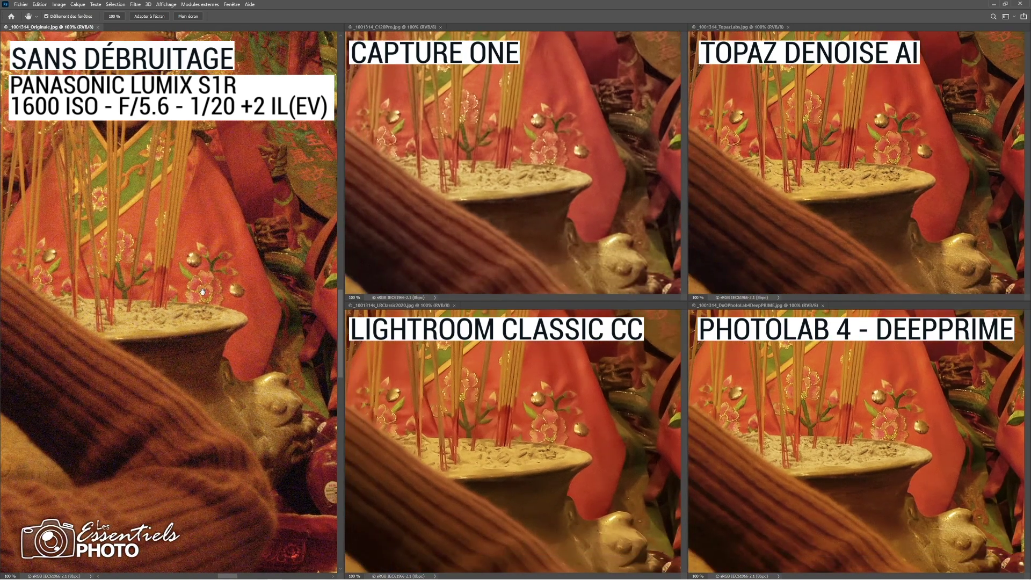
mouse_move(195, 283)
left_mouse_down()
mouse_move(215, 301)
mouse_move(231, 290)
mouse_move(226, 277)
mouse_move(267, 344)
mouse_move(154, 276)
mouse_move(158, 257)
mouse_move(147, 299)
mouse_move(166, 244)
mouse_move(168, 306)
mouse_move(149, 271)
mouse_move(188, 325)
mouse_move(153, 314)
mouse_move(201, 294)
left_mouse_up()
- Inspect the oranges on the glossy red stand and the brown knitted wool beside them in each version of _1001314
left_click_drag(172, 330, 258, 306)
left_click_drag(184, 371, 184, 265)
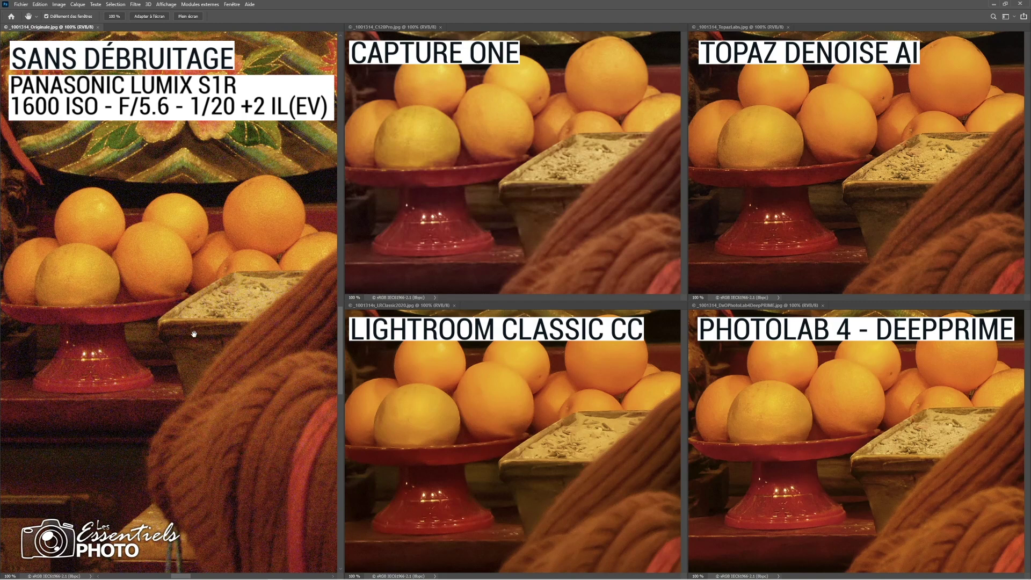
left_click_drag(190, 378, 168, 329)
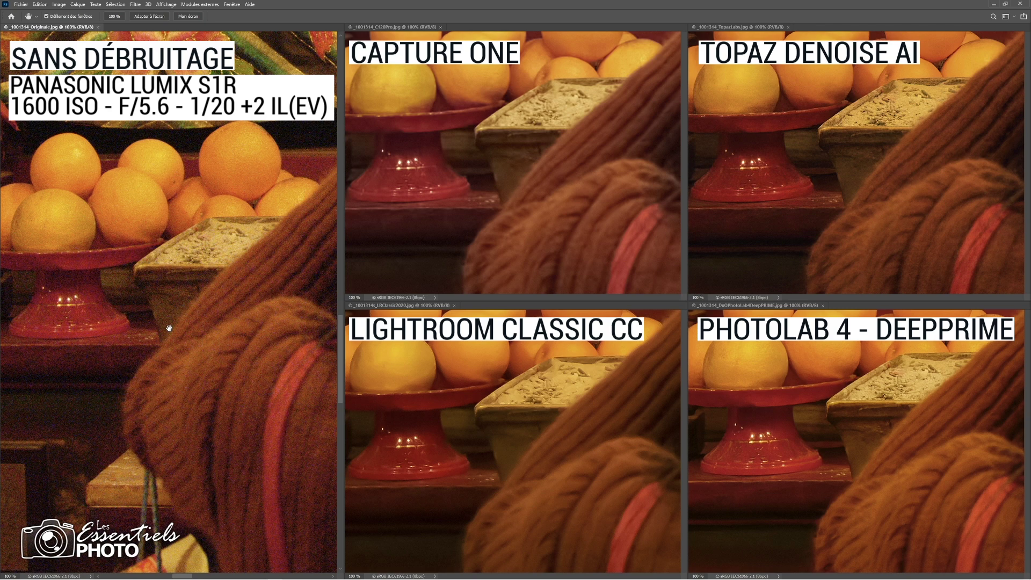
- Compare the dark framed plaques, their faint inscriptions and the patterned paper bag across the _1001314 versions
left_click_drag(136, 419, 181, 340)
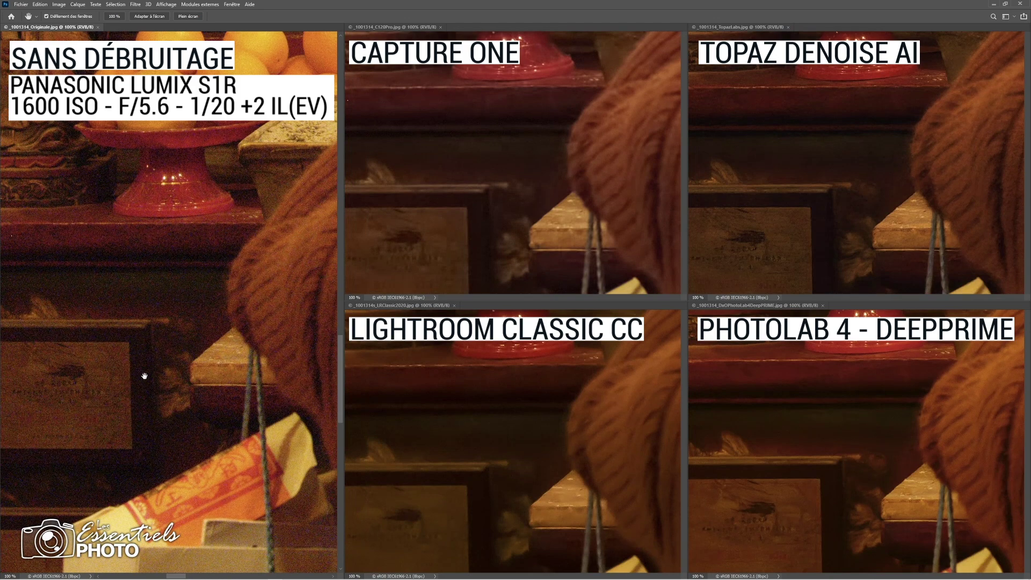
left_click_drag(145, 376, 136, 374)
left_click_drag(166, 320, 143, 334)
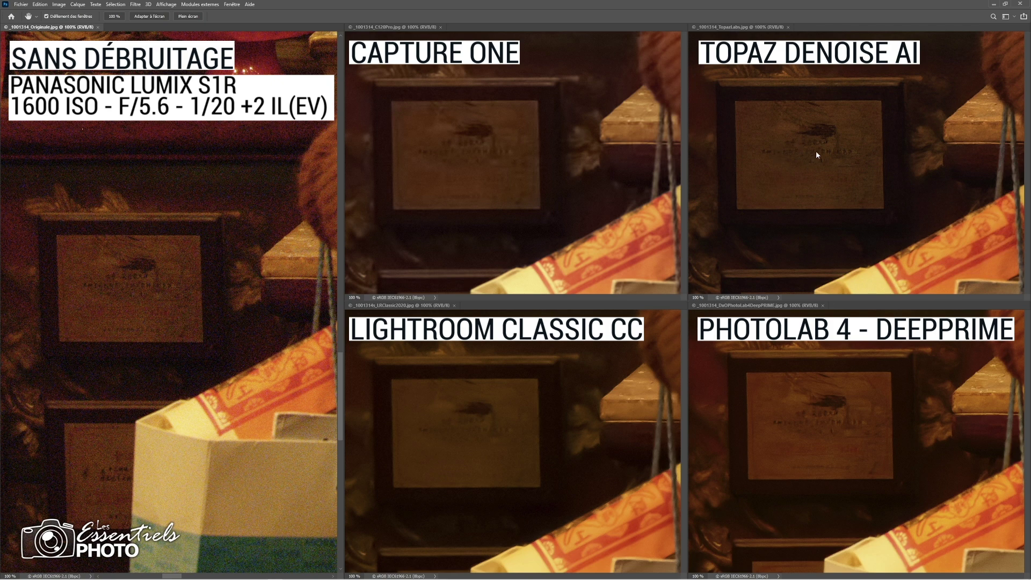
left_click_drag(119, 430, 214, 352)
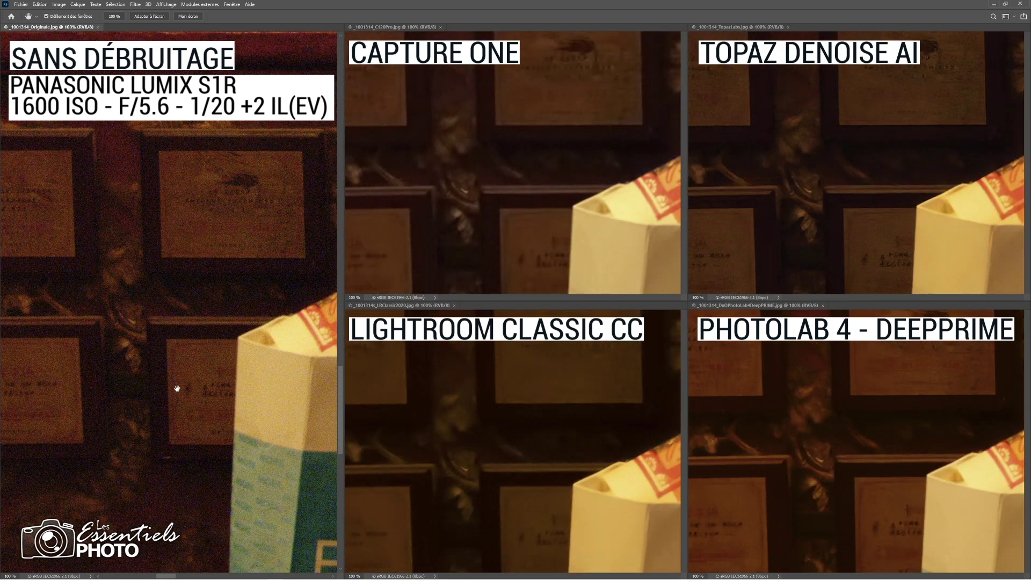
left_click_drag(177, 389, 215, 322)
left_click_drag(161, 355, 219, 341)
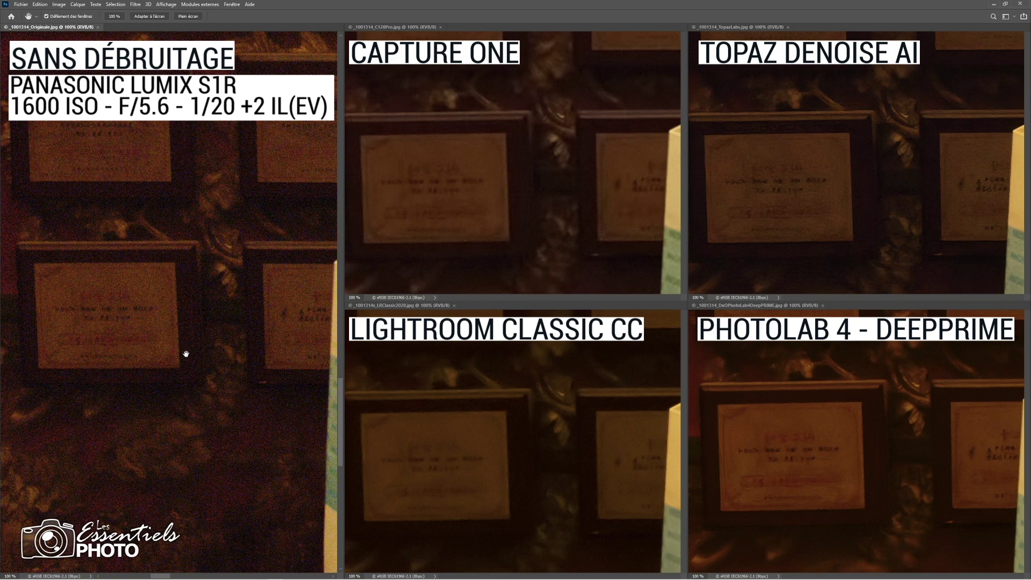
- Examine the old speckled cylinder with its label and the dark red post beside it in each version of _1001314
mouse_move(126, 376)
left_mouse_down()
mouse_move(239, 357)
mouse_move(219, 317)
left_mouse_up()
left_click_drag(203, 365, 196, 295)
mouse_move(196, 344)
left_mouse_down()
mouse_move(188, 299)
mouse_move(250, 315)
left_mouse_up()
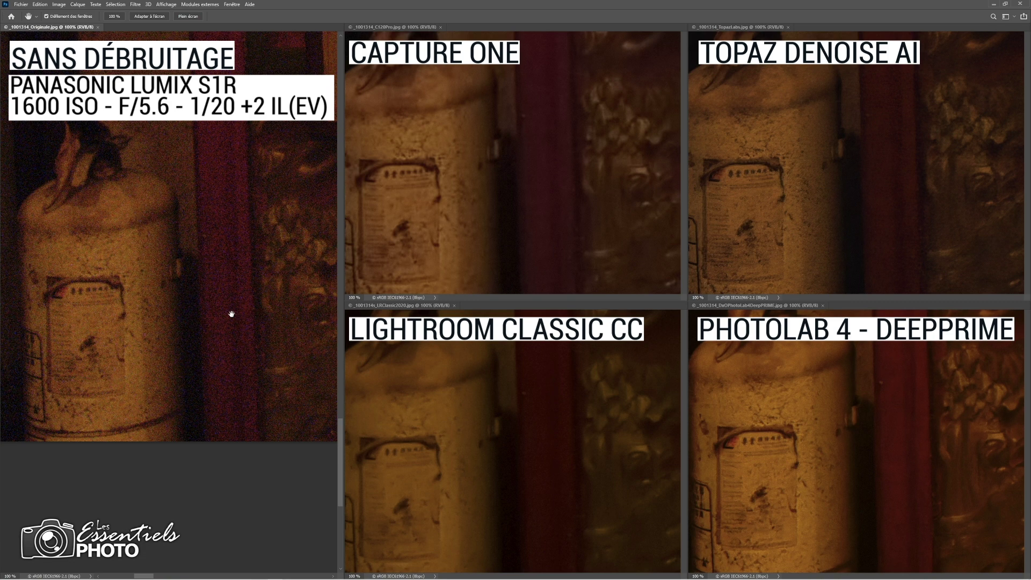
- Compare the red pedestal's gold ornaments and the black-and-gold robe of the figurine on it across the _1001314 versions
mouse_move(231, 314)
left_mouse_down()
mouse_move(158, 324)
mouse_move(149, 248)
mouse_move(158, 407)
left_mouse_up()
left_click_drag(177, 356, 164, 389)
left_click_drag(164, 345, 179, 428)
left_click_drag(181, 352, 184, 437)
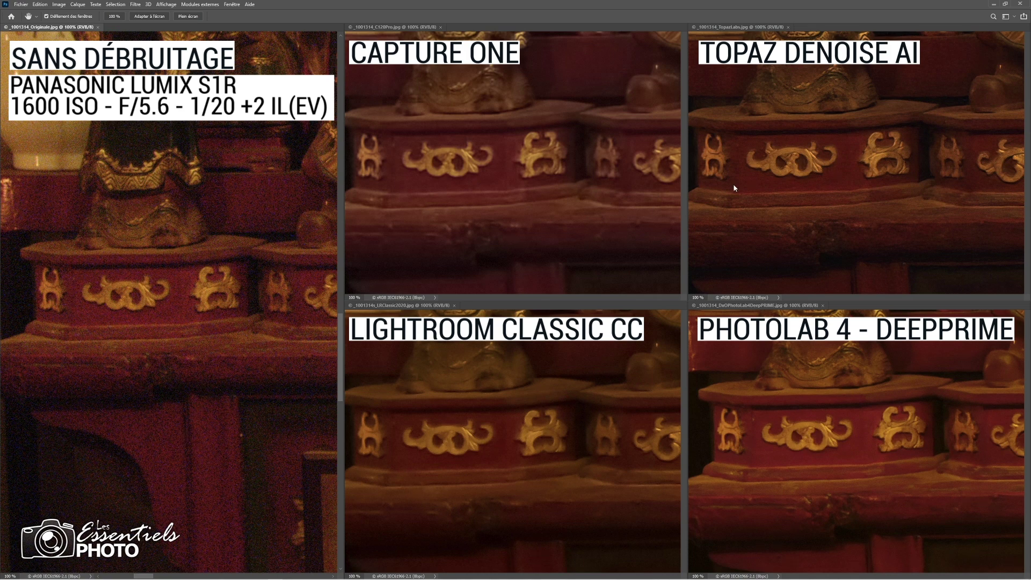
left_click_drag(242, 234, 236, 376)
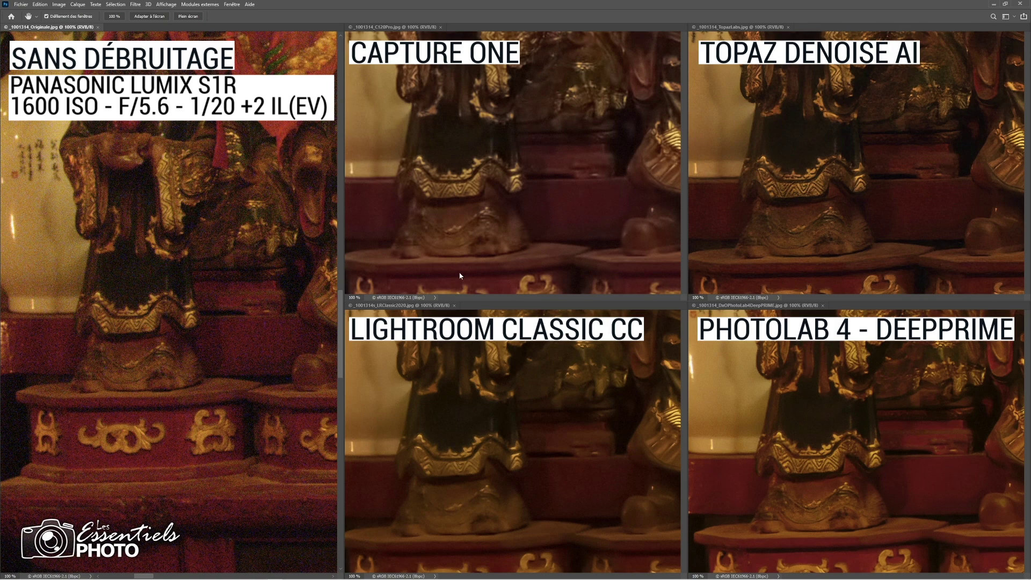
- Inspect the pink flowers, the small bearded figurine and the face of the statue with the beaded crown in each _1001314 version
left_click_drag(127, 243, 140, 348)
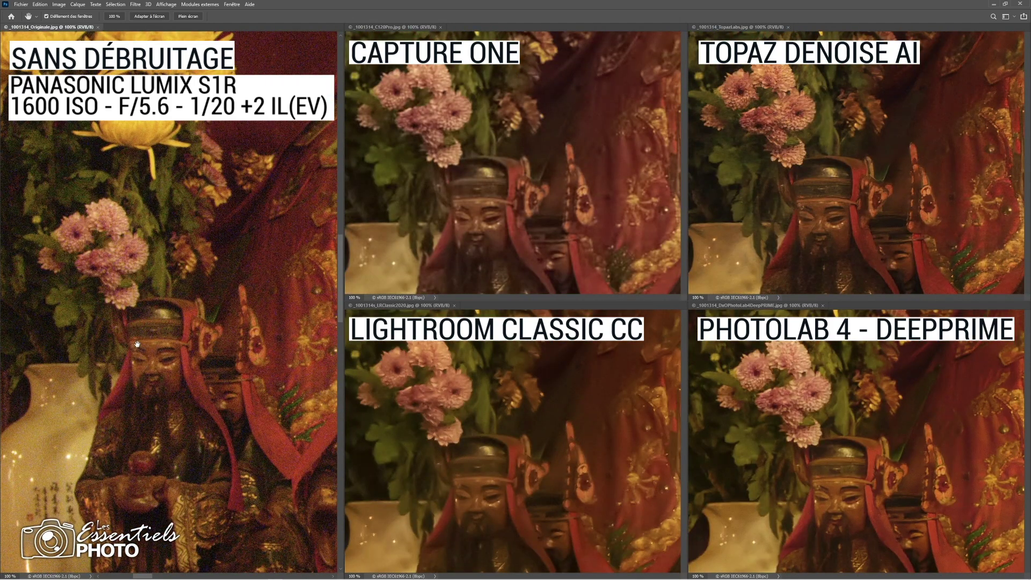
left_click_drag(232, 232, 230, 269)
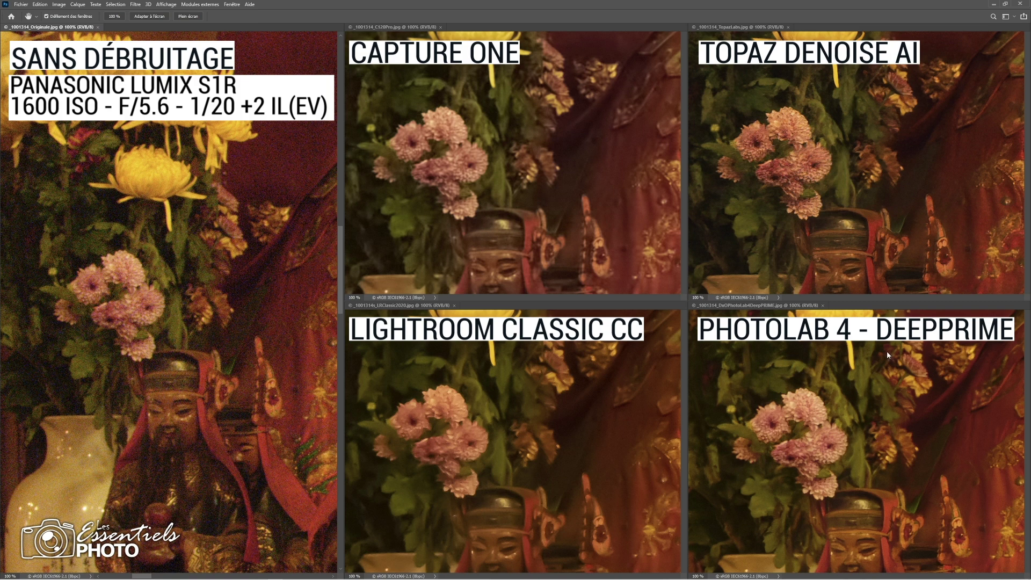
left_click_drag(116, 209, 131, 317)
left_click_drag(158, 256, 136, 306)
left_click_drag(190, 330, 159, 335)
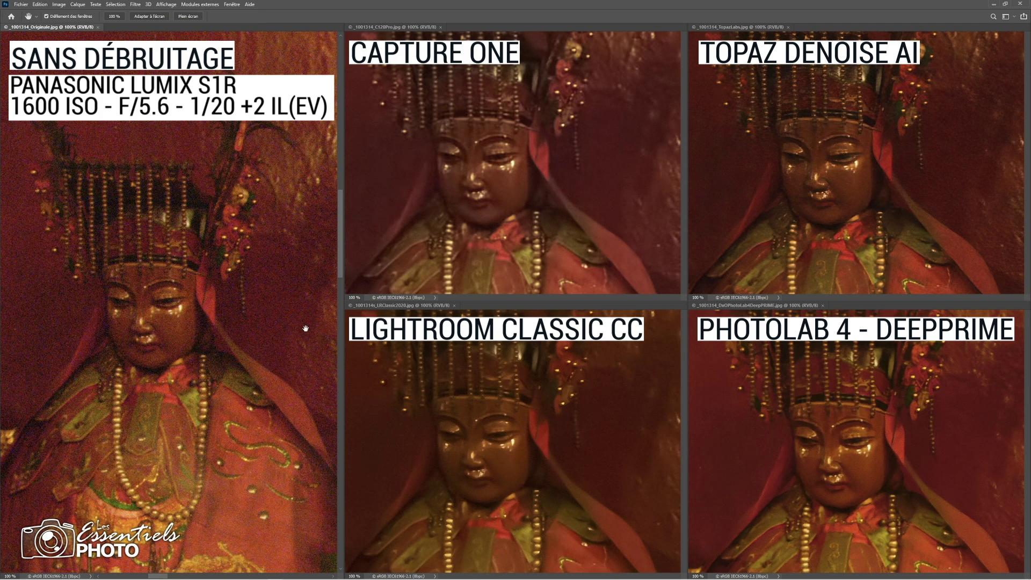
- Examine the crowned statue's bead necklace and the embroidered red robe below it across the _1001314 versions
left_click_drag(251, 370, 235, 293)
scroll(235, 292, "down", 5)
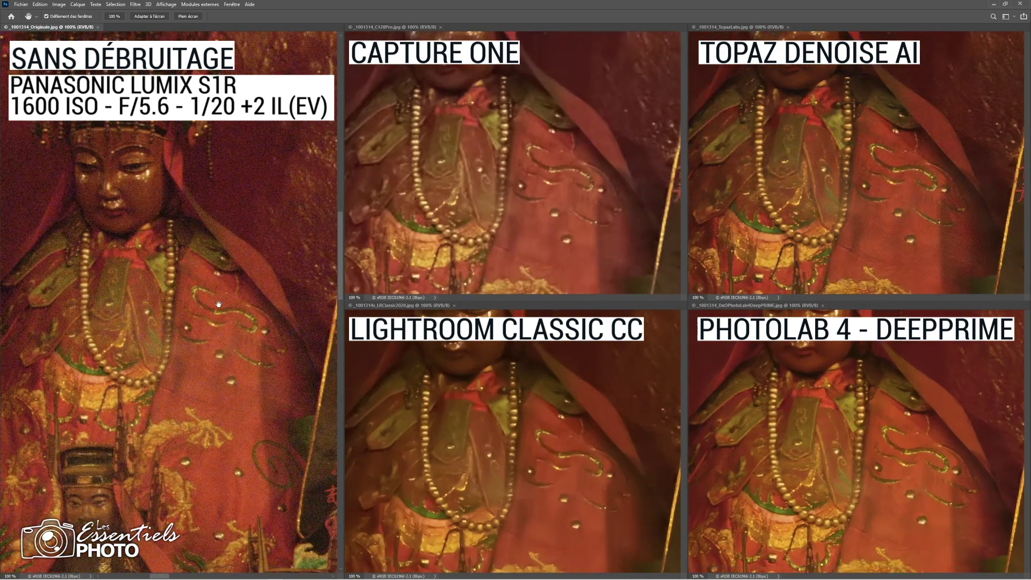
scroll(228, 307, "down", 5)
scroll(227, 306, "right", 3)
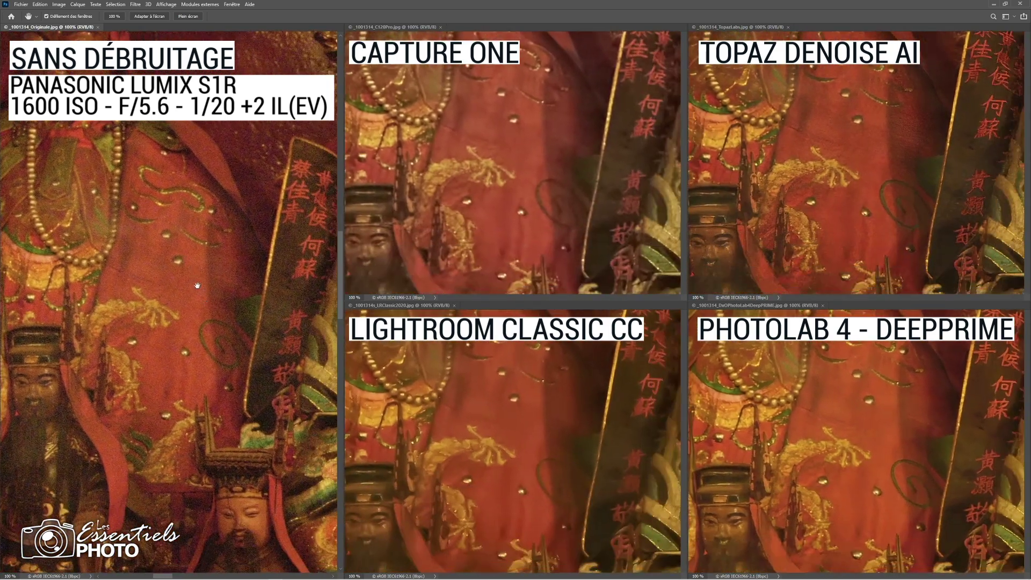
scroll(178, 325, "up", 5)
scroll(178, 325, "right", 2)
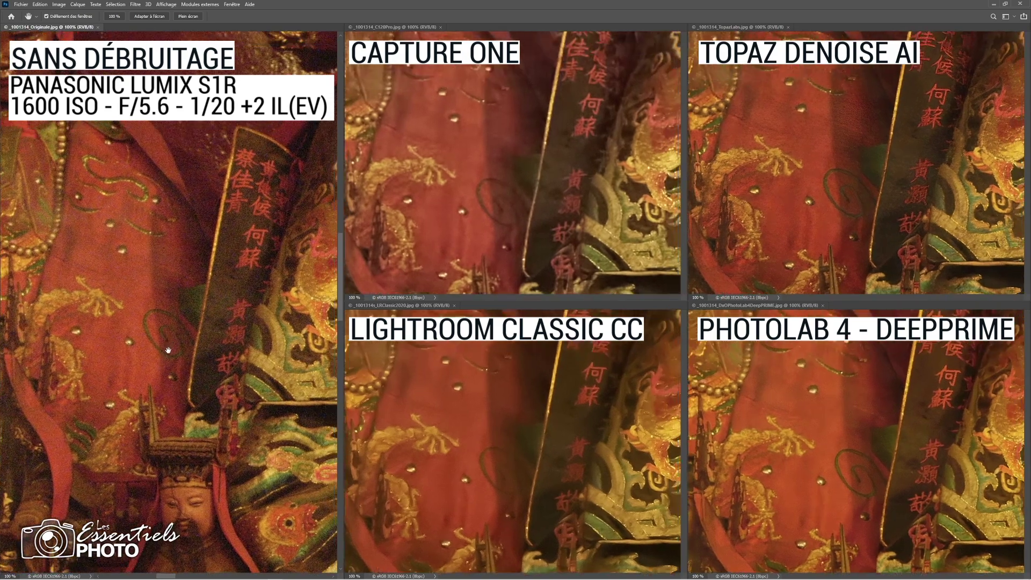
- Compare the red characters on the dark plaque and the crinkled gold background behind it in each version of _1001314
scroll(170, 341, "up", 6)
scroll(170, 341, "right", 2)
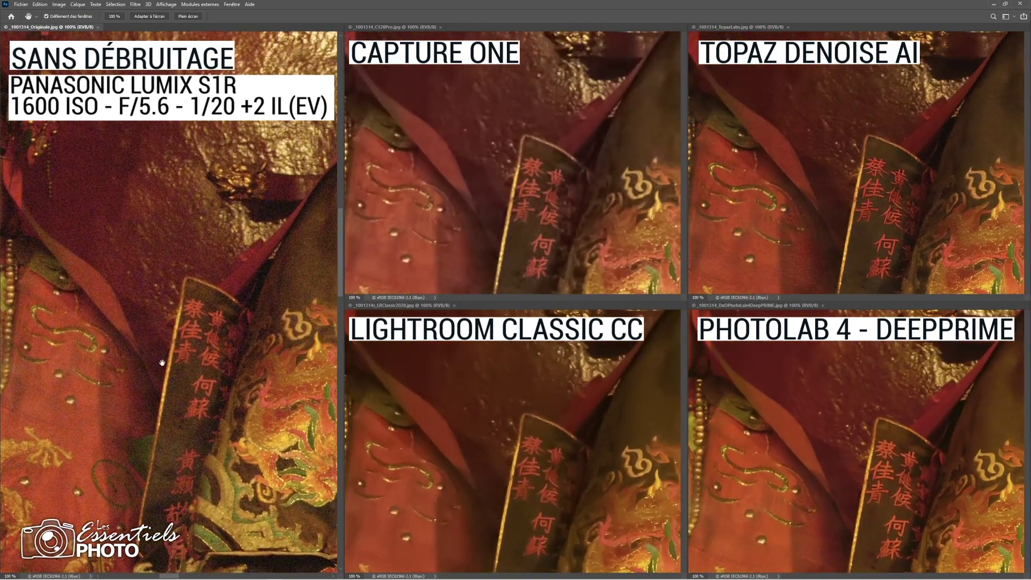
scroll(157, 365, "down", 5)
scroll(158, 366, "right", 2)
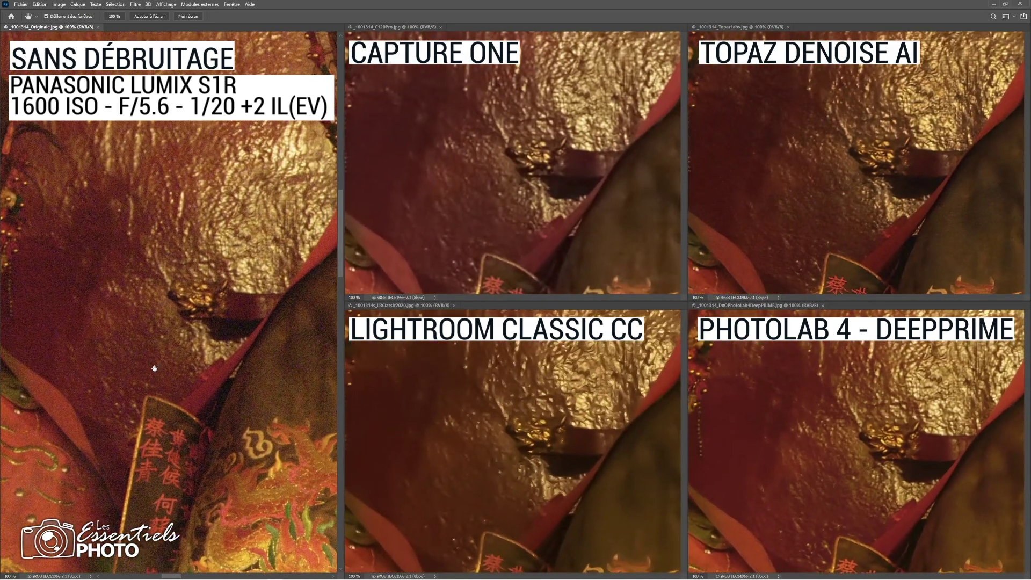
scroll(101, 354, "up", 4)
scroll(100, 354, "right", 2)
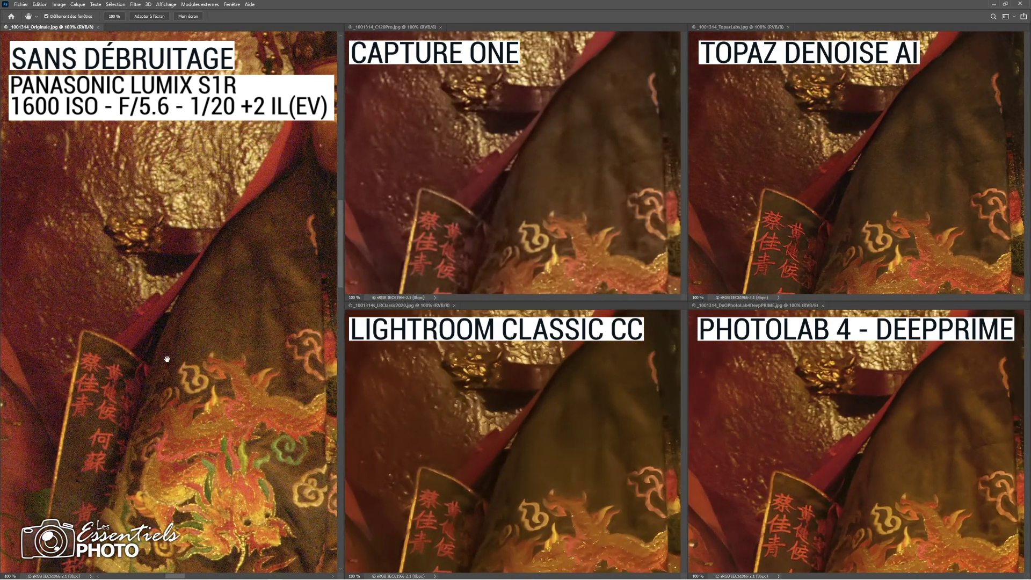
- Inspect the large bearded statue's glossy face, long beard and green necklace across the _1001314 versions
left_click_drag(207, 349, 120, 484)
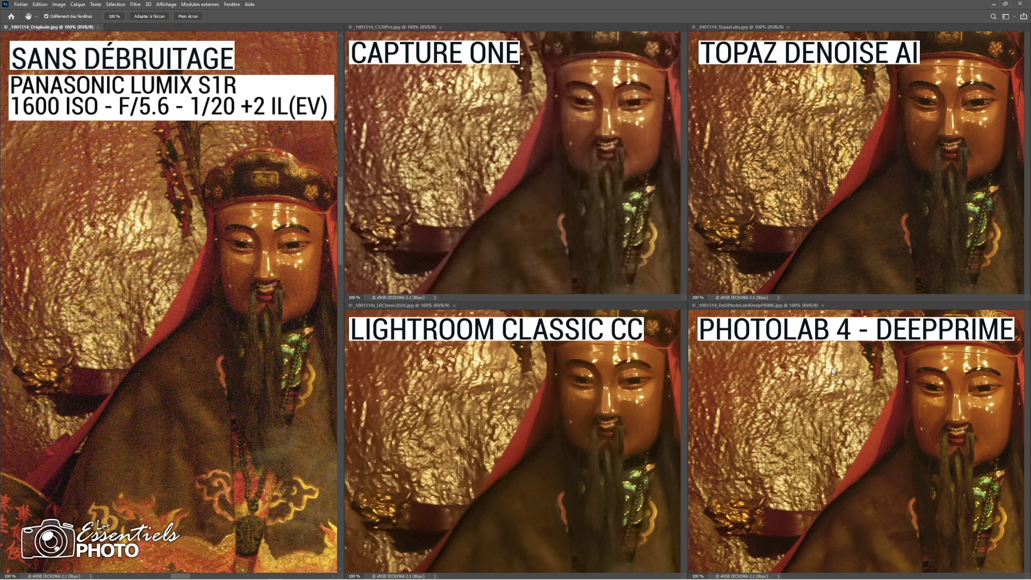
left_click_drag(252, 428, 194, 441)
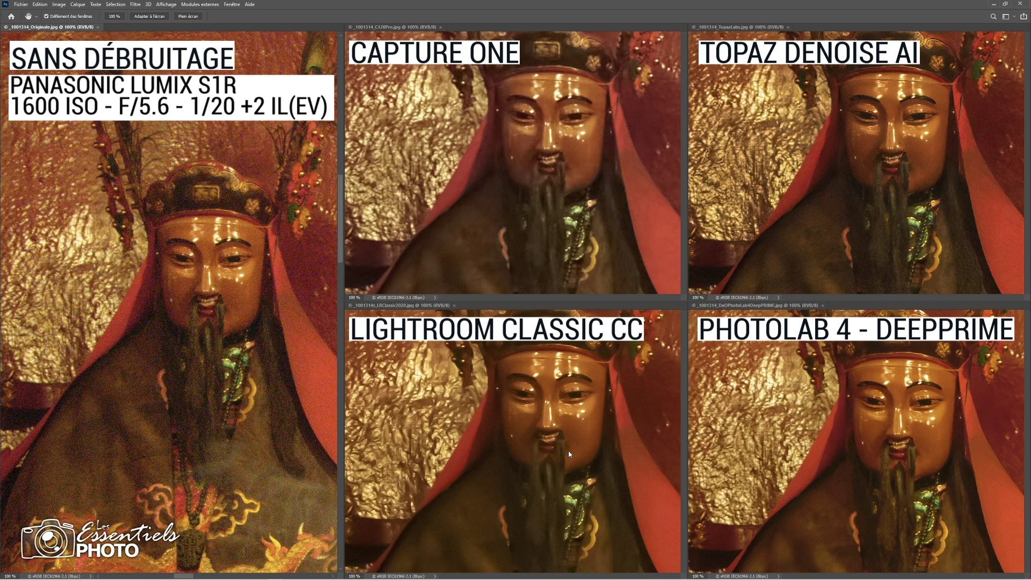
left_click_drag(558, 460, 547, 401)
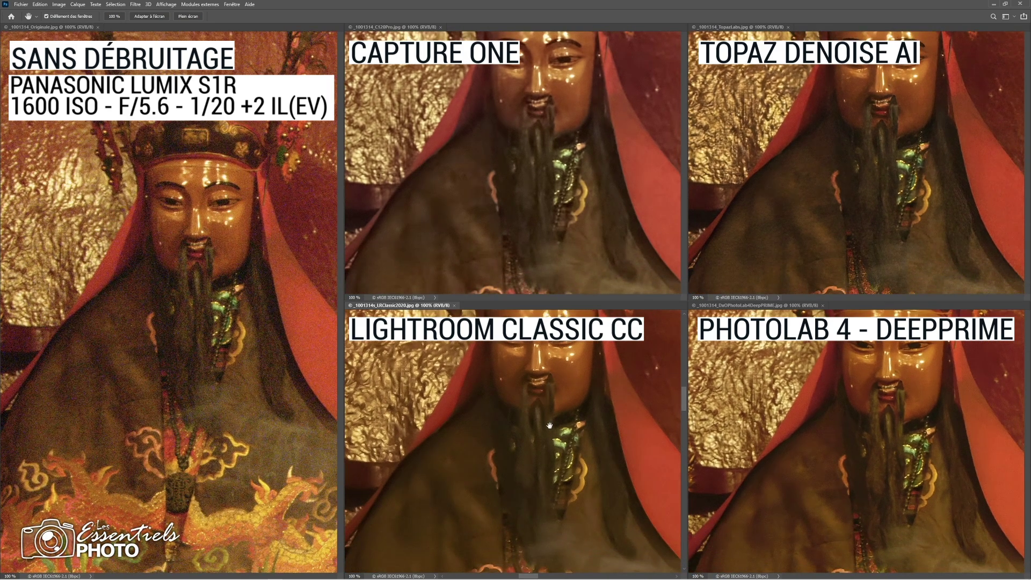
left_click_drag(553, 512, 482, 474)
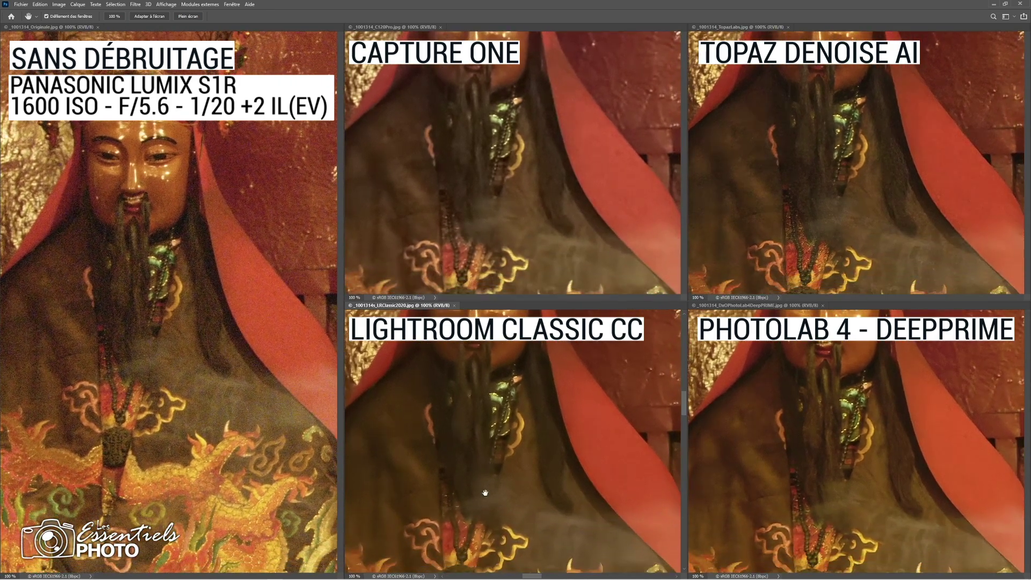
- Examine the gold dragon, fish and flower embroidery on the large statue's dark robe in each version of _1001314
left_click_drag(488, 522, 509, 446)
left_click_drag(523, 503, 517, 447)
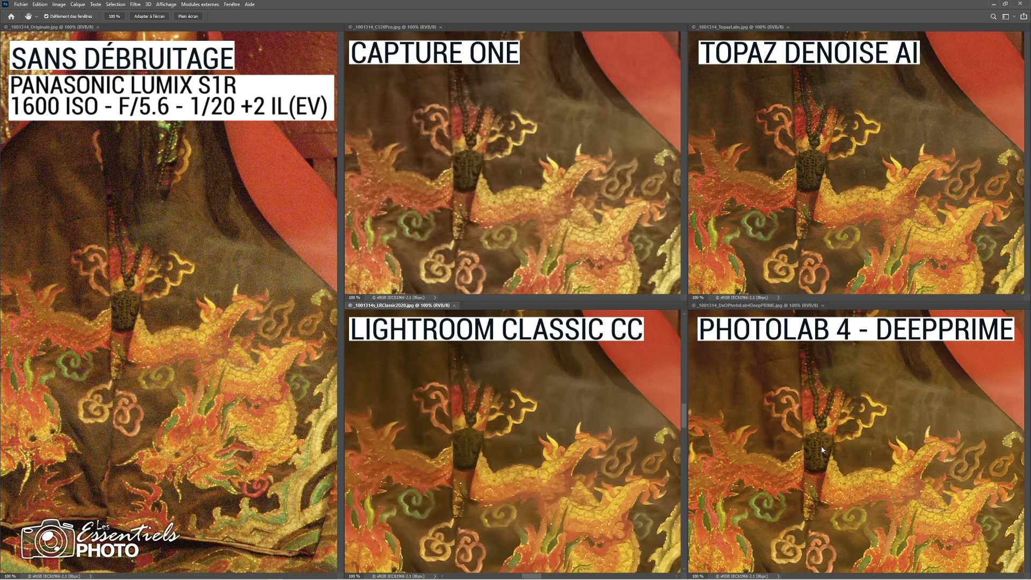
left_click_drag(591, 427, 535, 358)
scroll(538, 411, "down", 6)
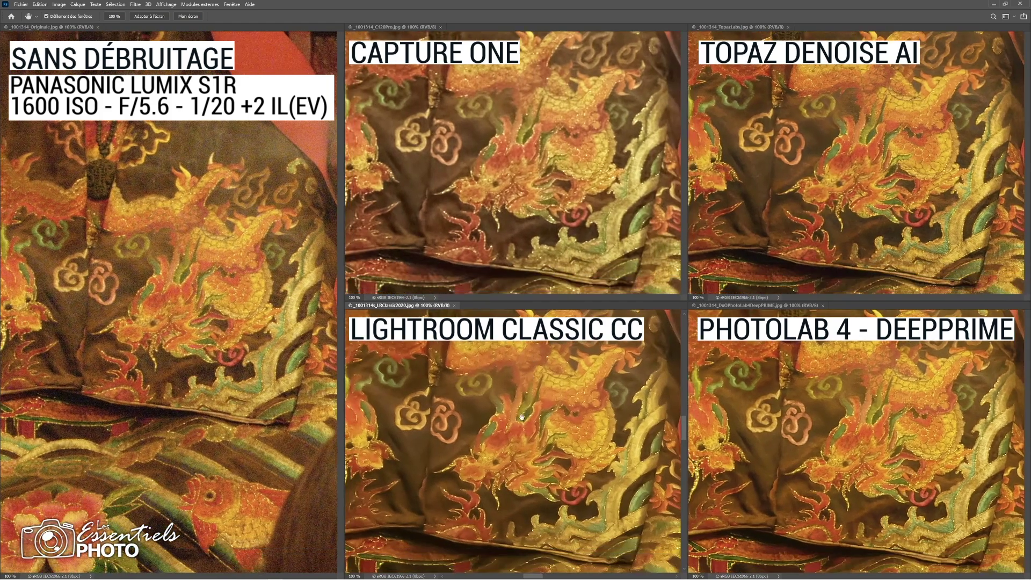
scroll(535, 398, "up", 4)
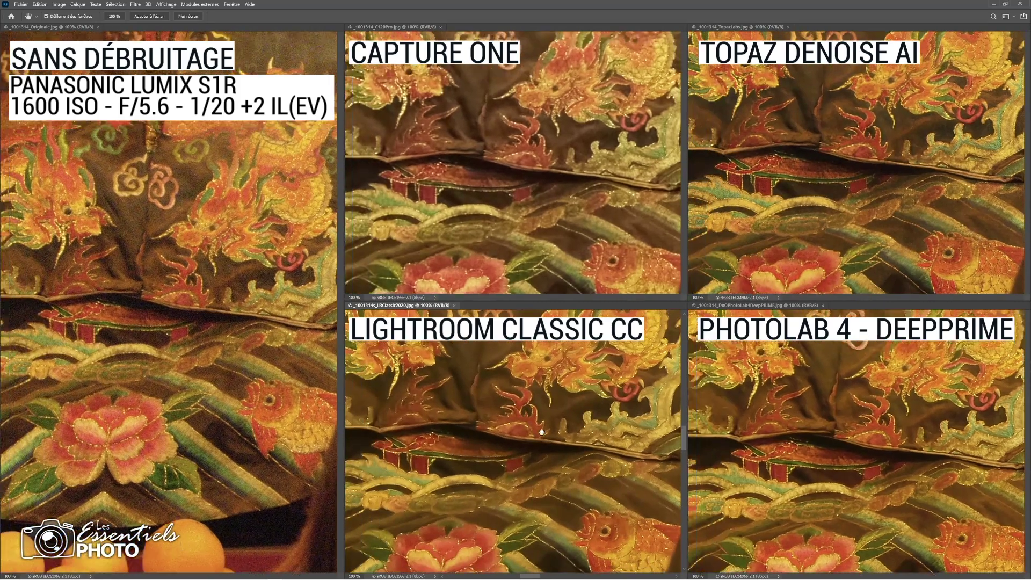
scroll(520, 443, "up", 4)
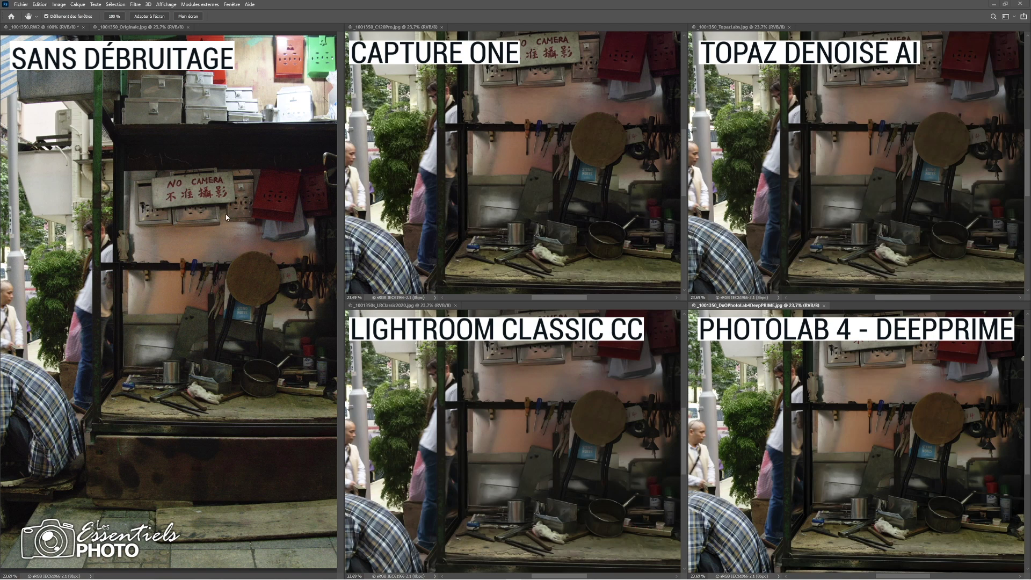
- Close the _1001350.RW2 document without saving its changes, leaving the _1001350_Originale version open
key("ctrl+q")
left_click(531, 211)
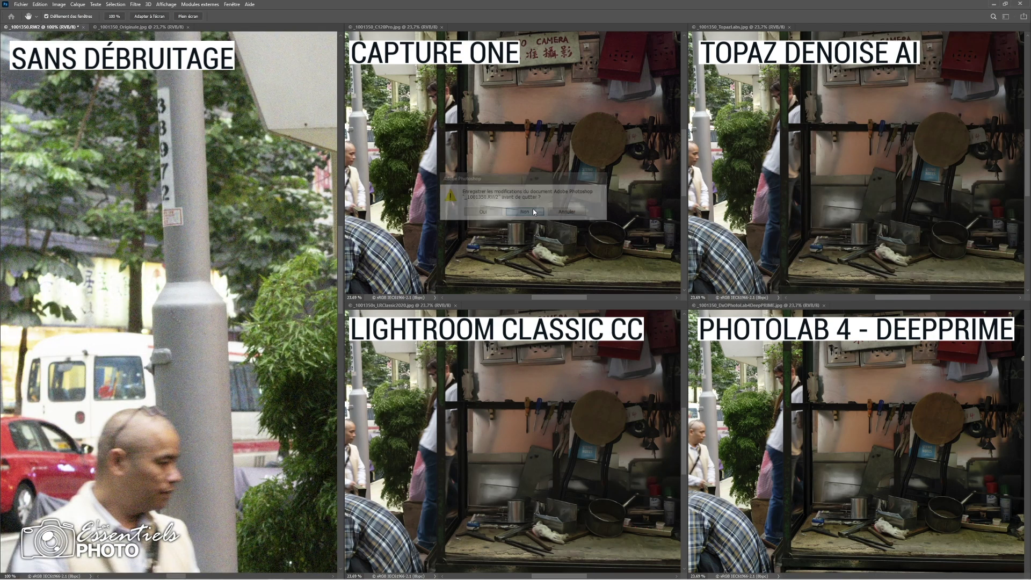
left_click(48, 28)
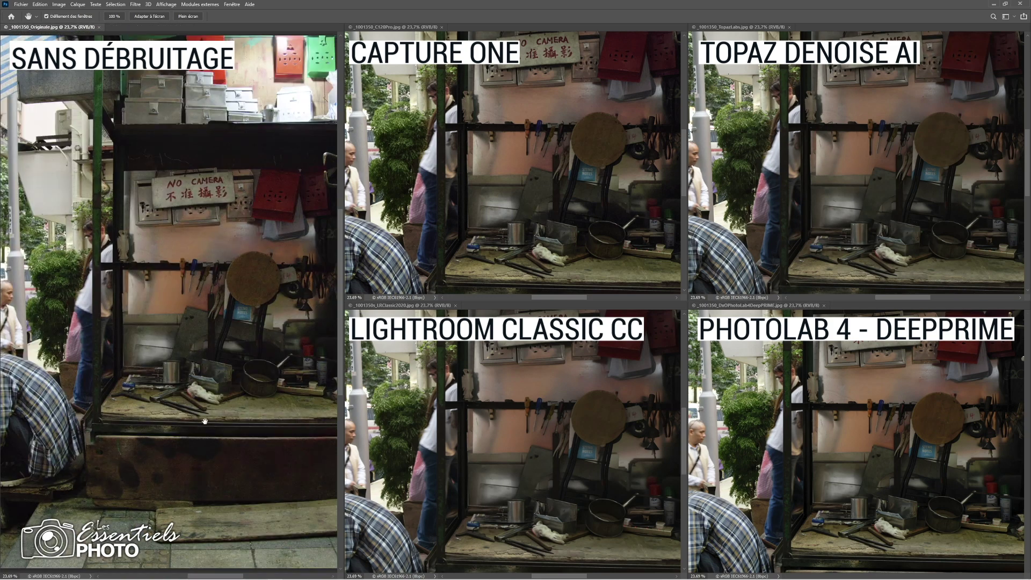
- Set the zoom to 100% in the original and the four denoised versions of _1001350
left_click(114, 16)
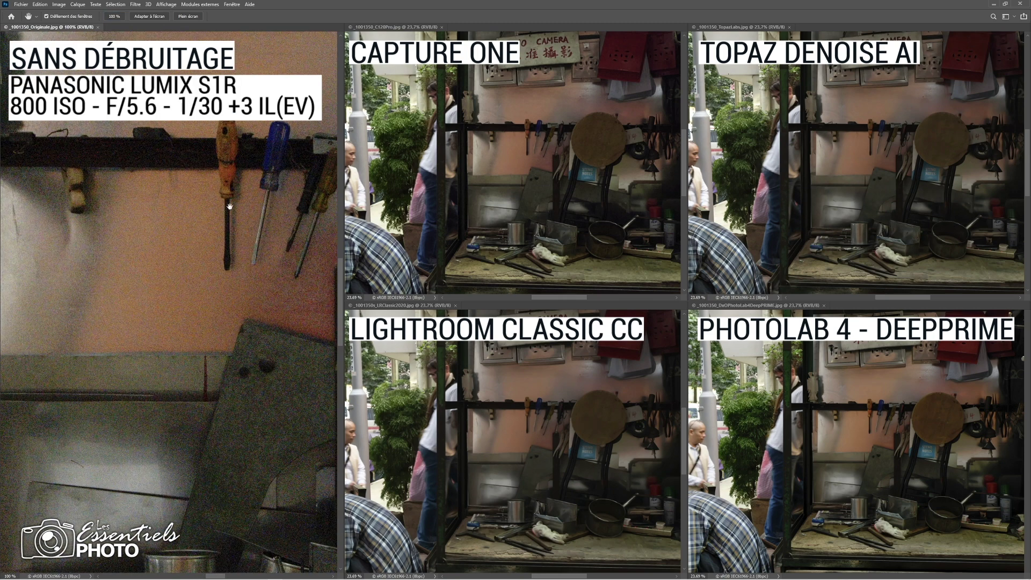
key("ctrl+Tab")
left_click(117, 18)
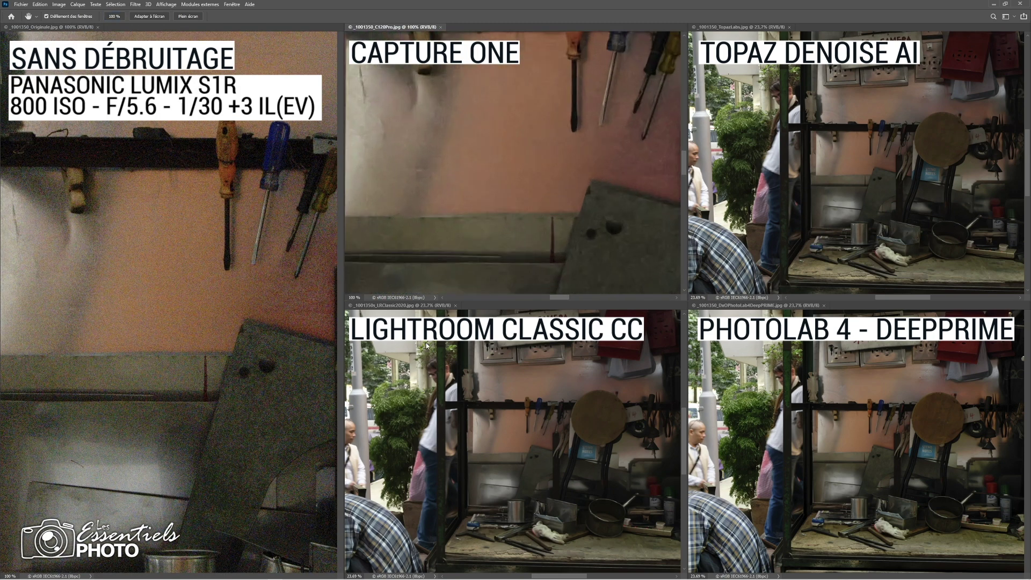
key("ctrl+Tab")
left_click(118, 16)
key("ctrl+Tab")
left_click(119, 17)
key("ctrl+Tab")
left_click(118, 16)
- Compare the hanging screwdrivers, the grey metal plate and the steel cup below them across the _1001350 versions
left_click_drag(254, 208, 113, 251)
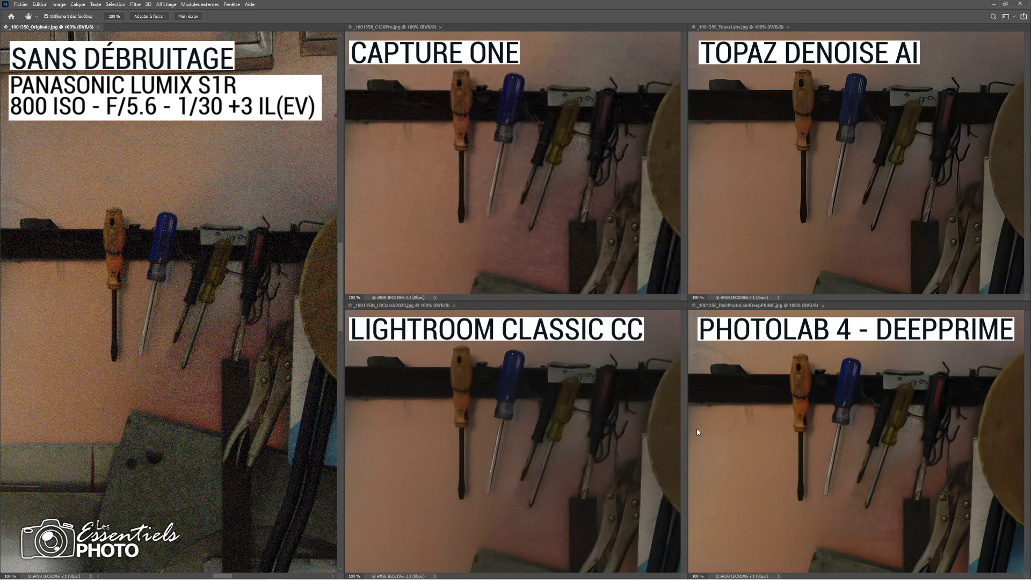
left_click_drag(228, 298, 201, 257)
scroll(201, 257, "down", 5)
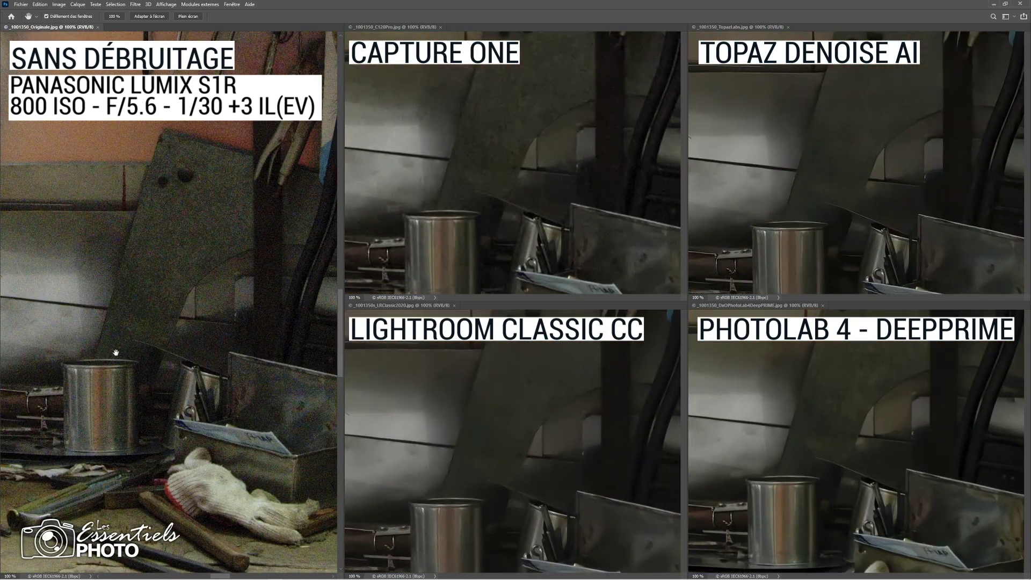
- Inspect the white knitted glove, the open metal box and the folded paper inside it in each version of _1001350
left_click_drag(218, 230, 159, 290)
left_click_drag(150, 334, 176, 288)
left_click_drag(168, 350, 194, 211)
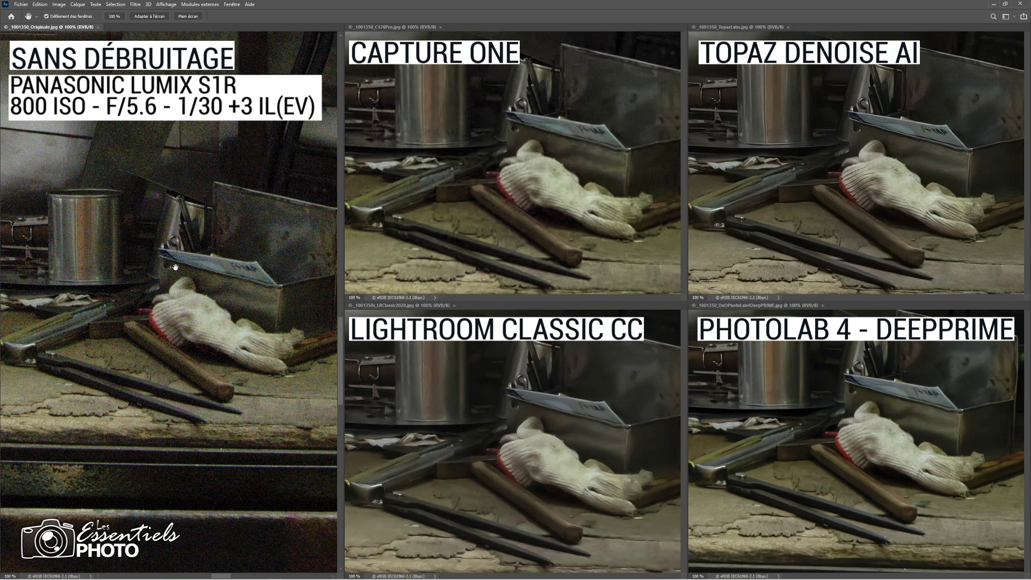
left_click_drag(236, 268, 172, 237)
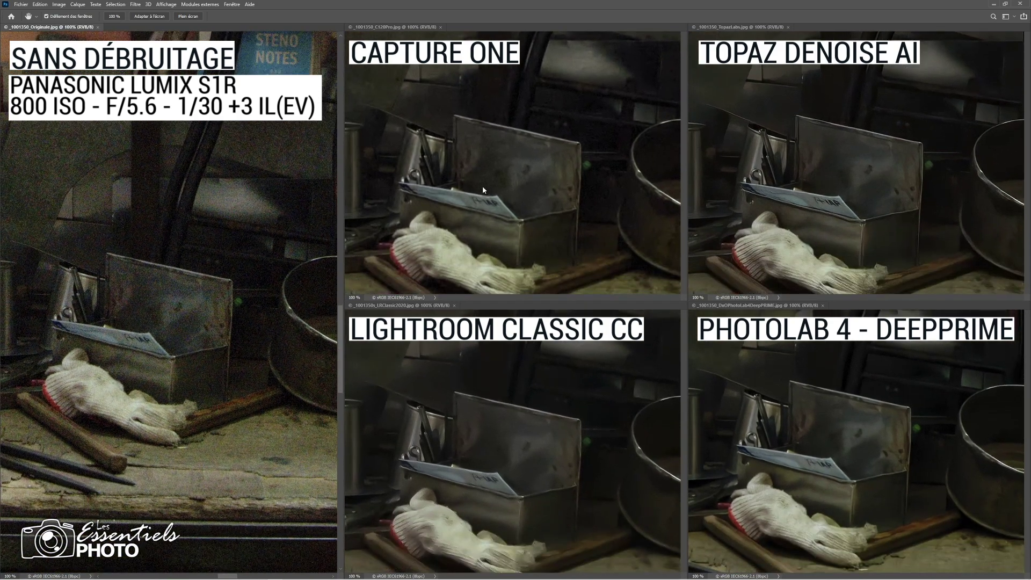
left_click_drag(208, 206, 258, 224)
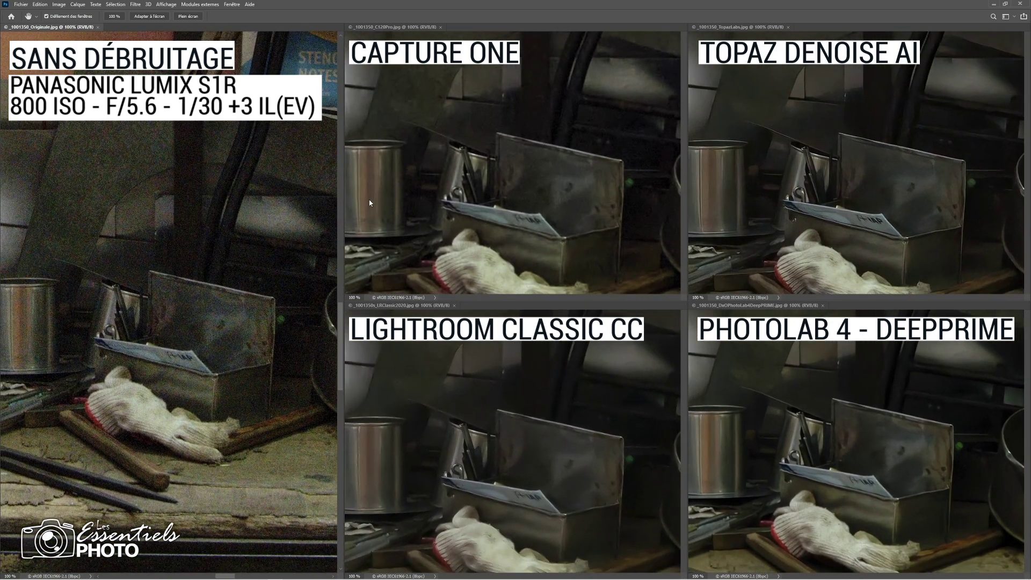
- Examine the wooden handle, the black tongs and the cracked workbench surface beside the glove across the _1001350 versions
left_click_drag(310, 293, 302, 199)
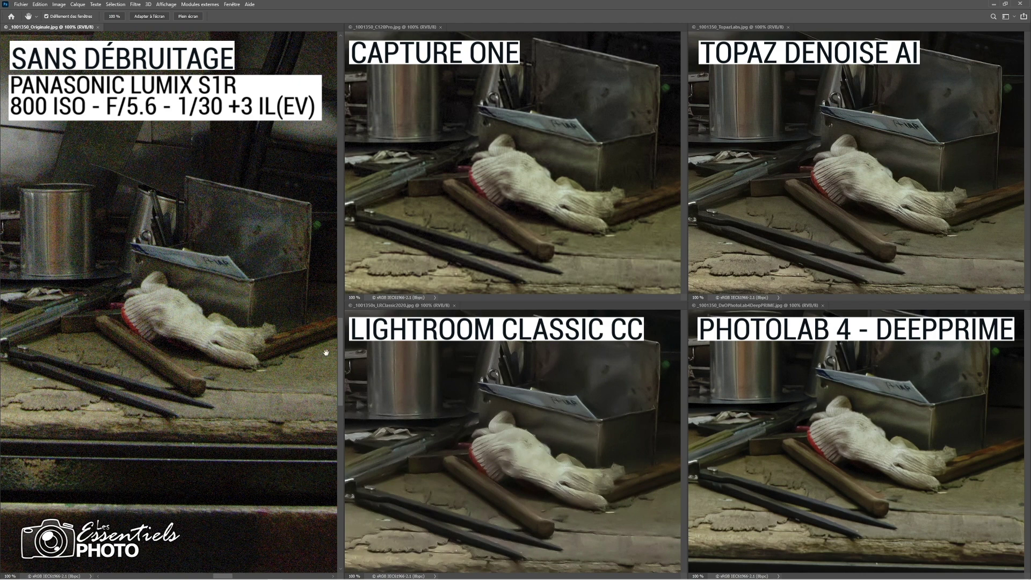
mouse_move(263, 302)
left_mouse_down()
mouse_move(263, 328)
mouse_move(255, 290)
left_mouse_up()
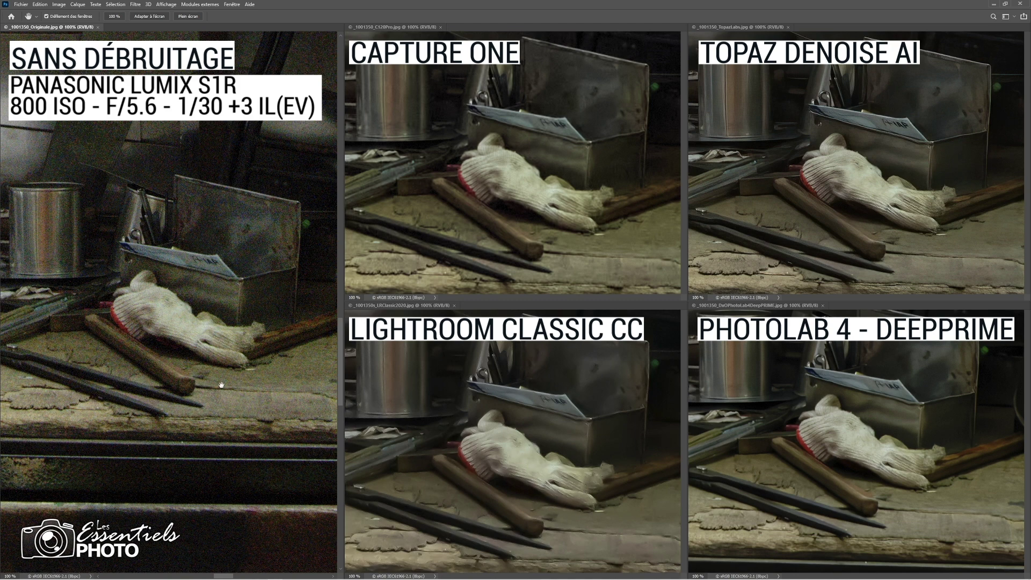
left_click_drag(236, 386, 255, 312)
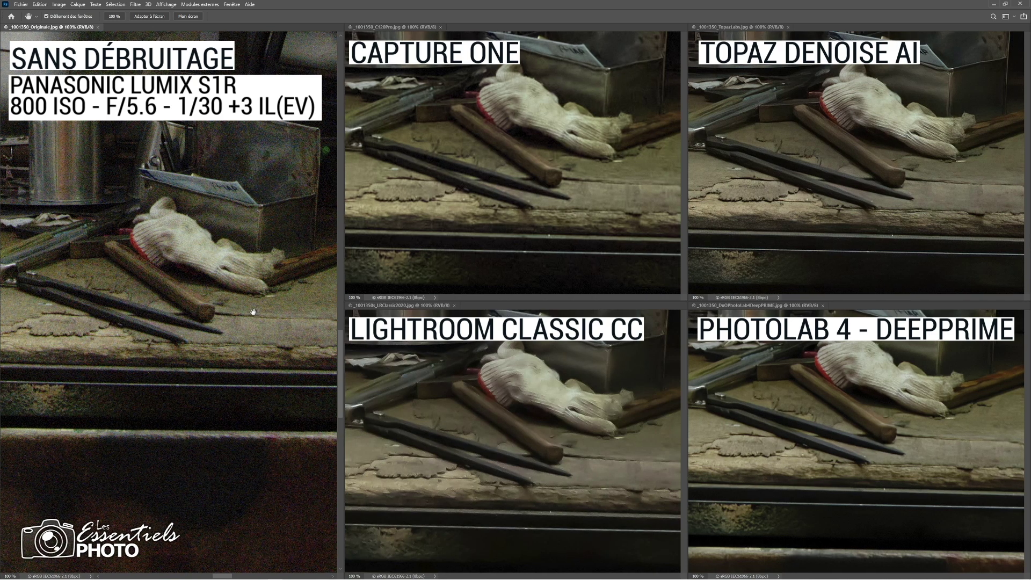
left_click_drag(255, 312, 252, 311)
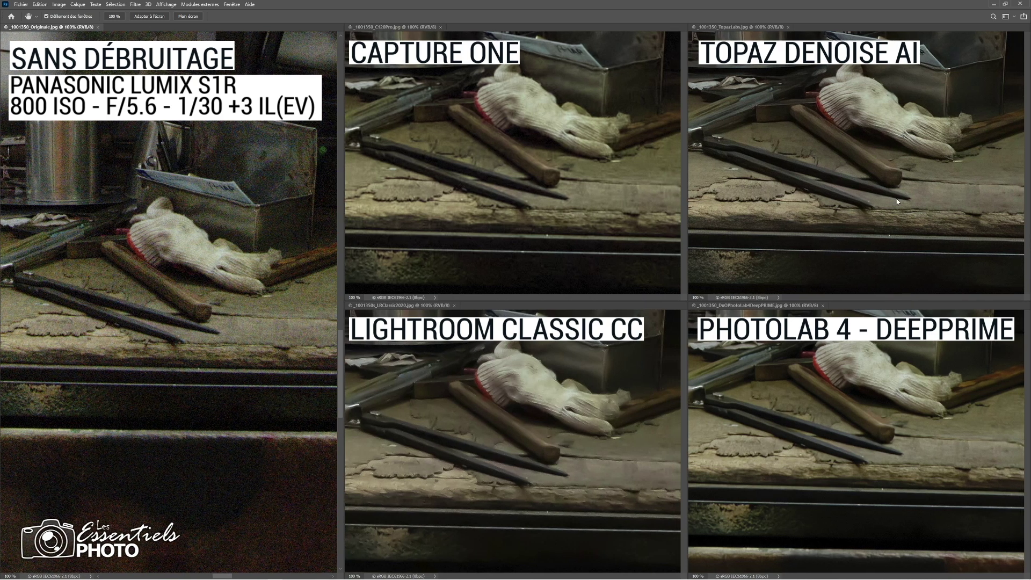
- Compare the red and green spray cans, the white coiled cord and the dark background behind them across the _1001350 versions
left_click_drag(259, 250, 167, 321)
mouse_move(237, 273)
left_mouse_down()
mouse_move(147, 306)
mouse_move(150, 280)
mouse_move(125, 275)
left_mouse_up()
mouse_move(203, 313)
left_mouse_down()
mouse_move(144, 290)
mouse_move(113, 323)
left_mouse_up()
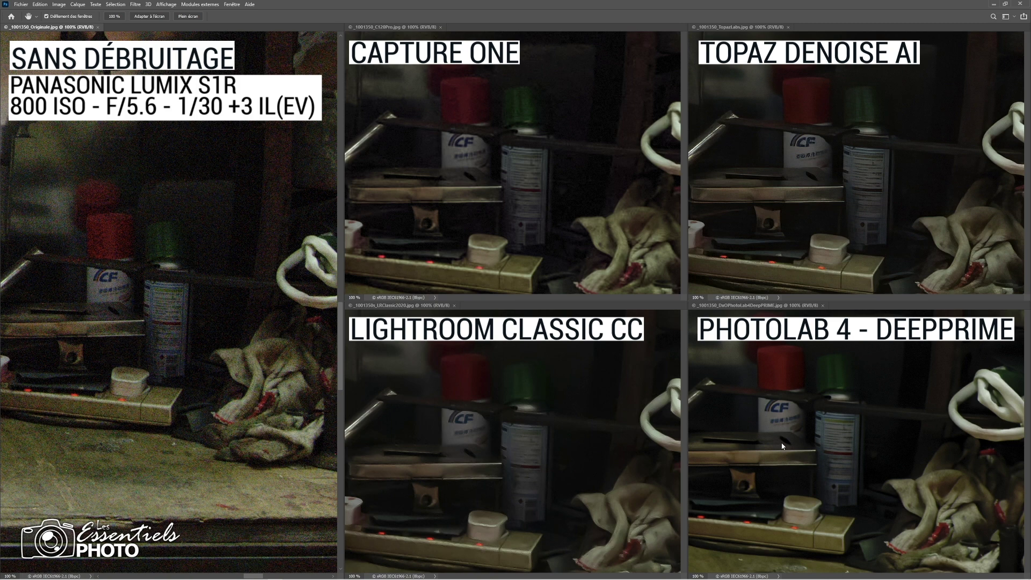
mouse_move(202, 328)
left_mouse_down()
mouse_move(212, 306)
mouse_move(214, 336)
mouse_move(216, 314)
mouse_move(201, 319)
mouse_move(212, 318)
left_mouse_up()
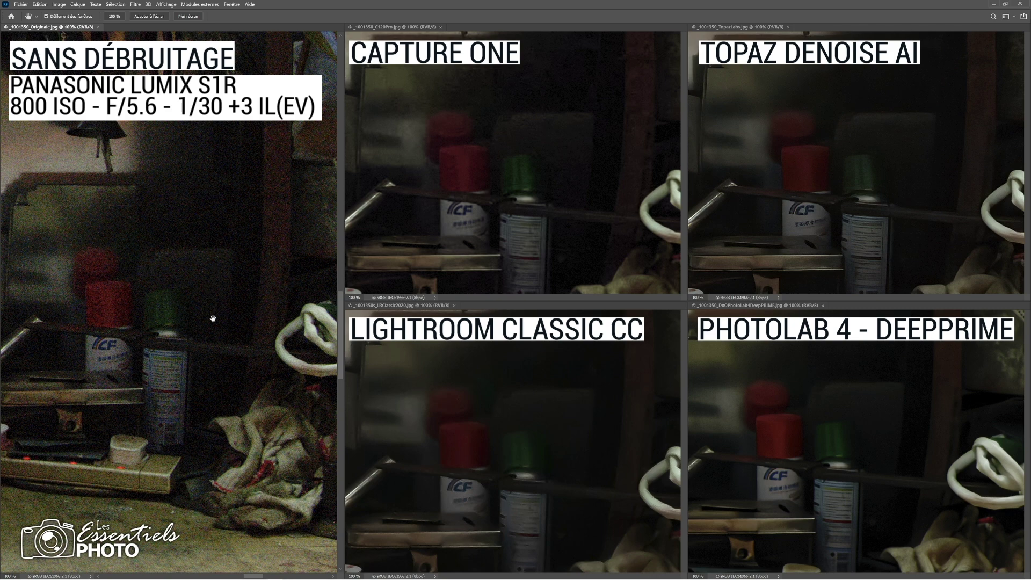
left_click_drag(221, 293, 165, 403)
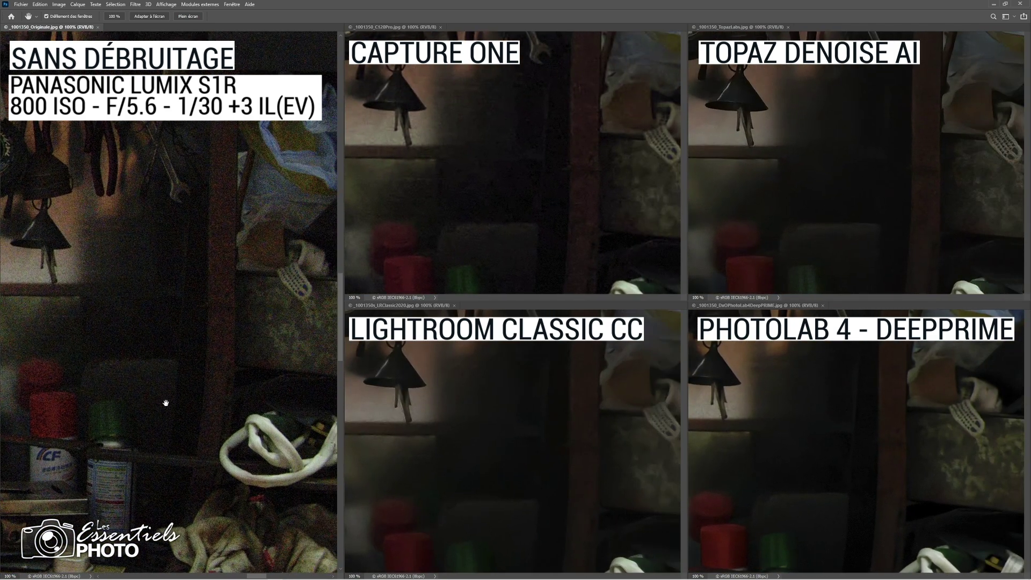
- Compare the hanging funnel, pliers, wrench and black tape roll beside the "14" tag across the _1001350 versions
left_click_drag(184, 299, 180, 326)
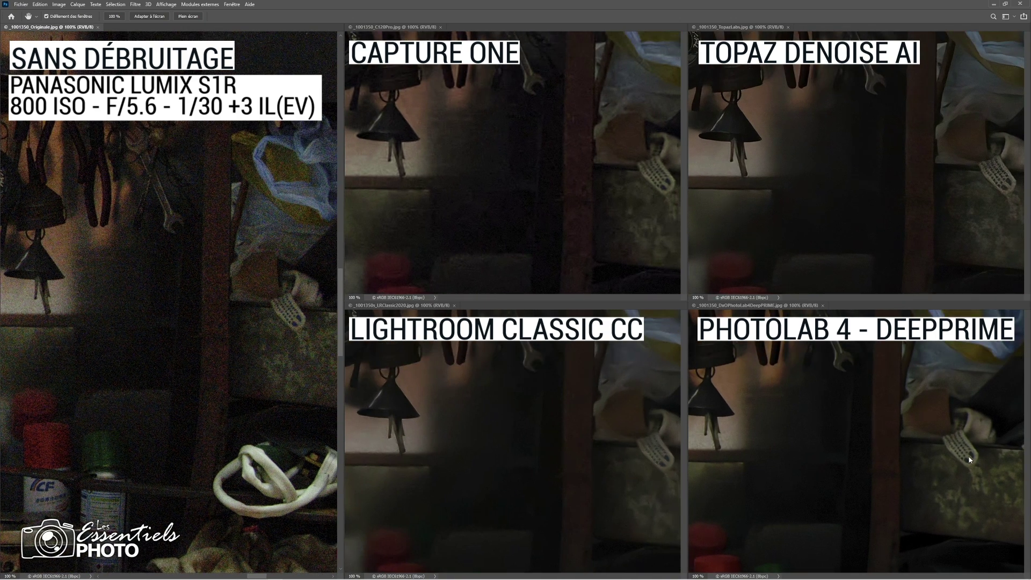
left_click_drag(160, 197, 205, 247)
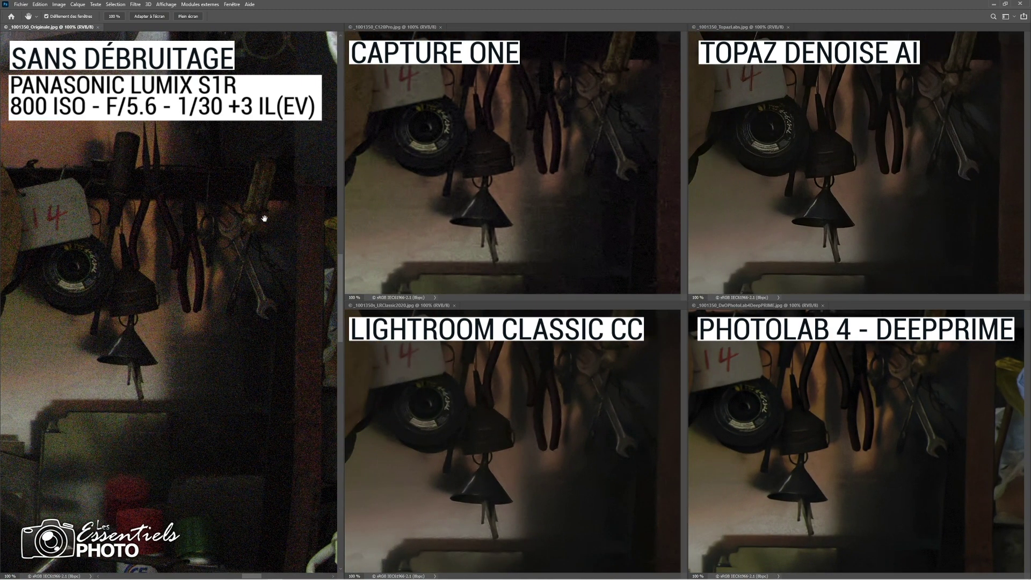
left_click_drag(369, 67, 399, 79)
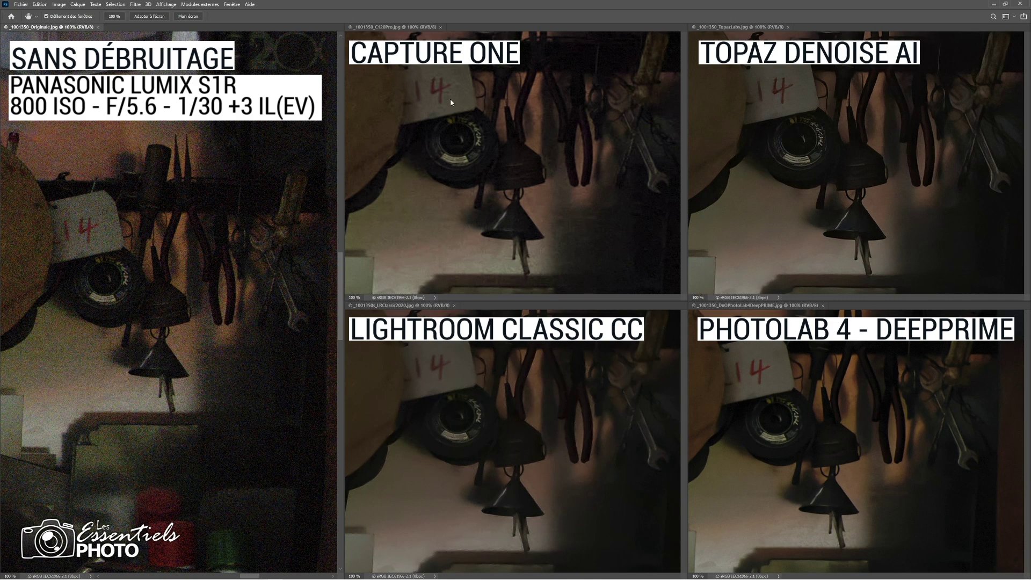
left_click_drag(284, 422, 270, 328)
left_click_drag(243, 277, 244, 384)
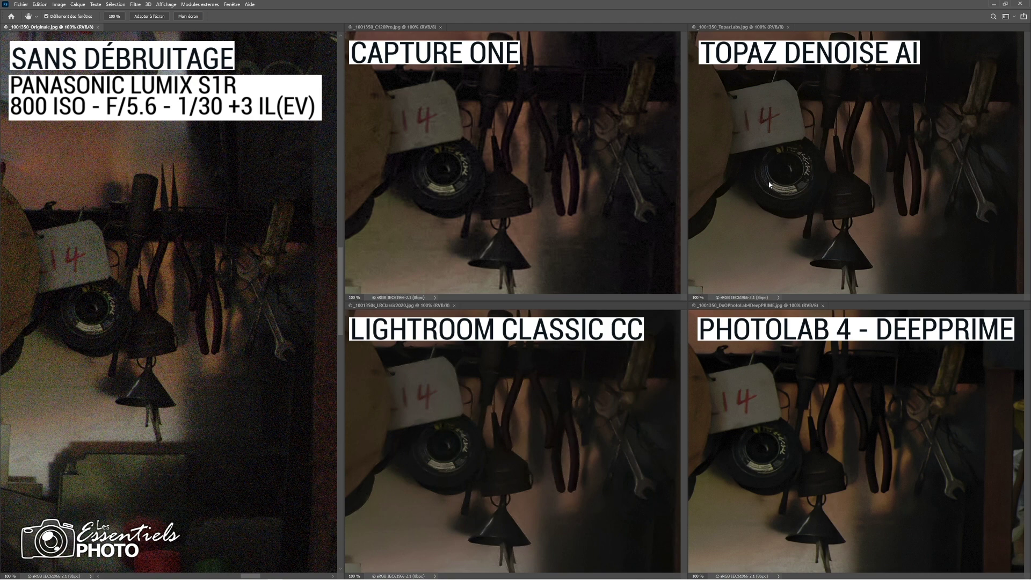
- Inspect the round wooden seat and the blue STENO NOTES pad below it in each version of _1001350
left_click_drag(211, 230, 297, 230)
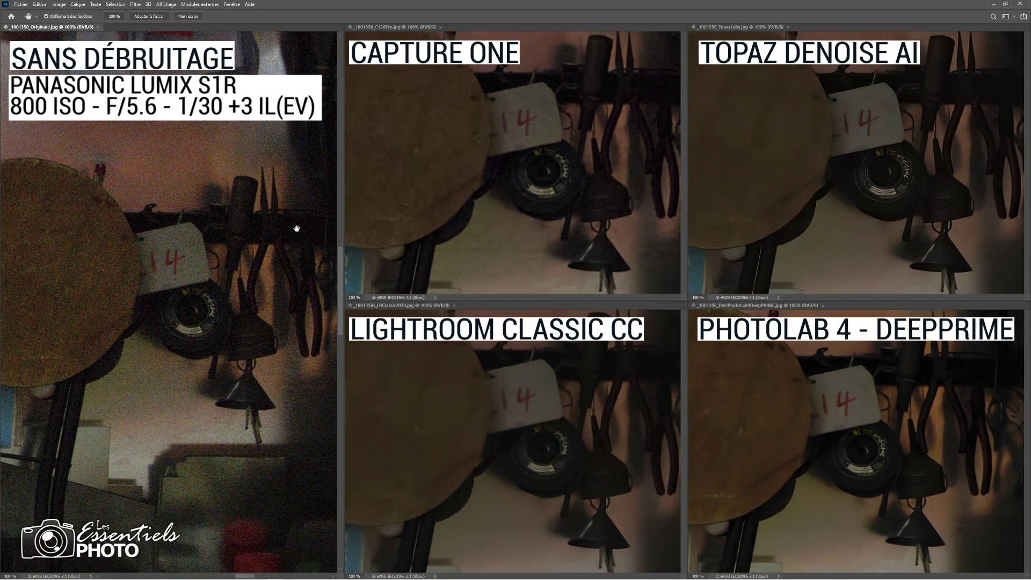
left_click_drag(233, 231, 300, 247)
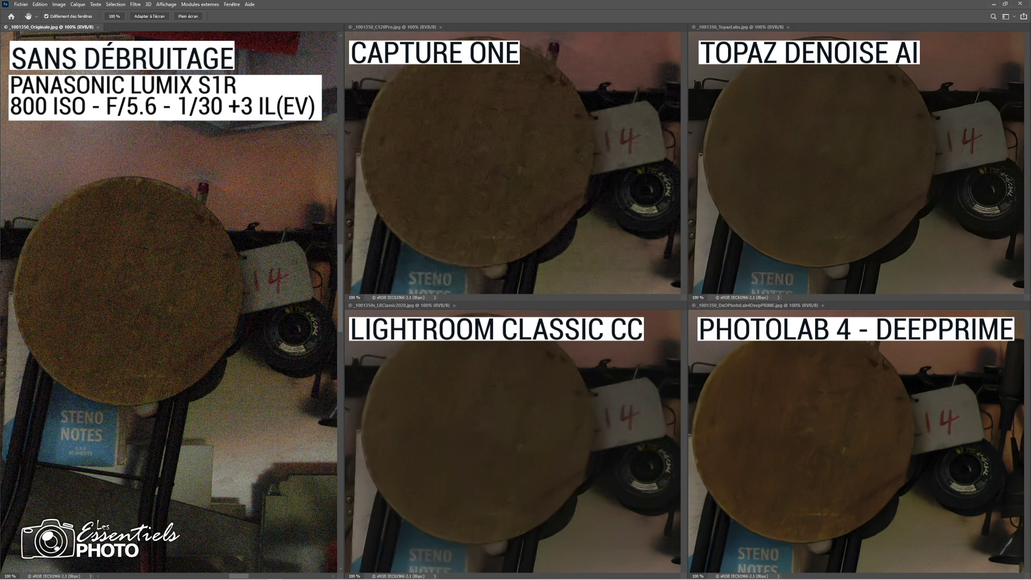
left_click_drag(177, 433, 208, 409)
- Examine the pinkish wall behind the screwdrivers, the metal mailboxes and the hand-painted sign across the _1001350 versions
left_click_drag(134, 394, 182, 420)
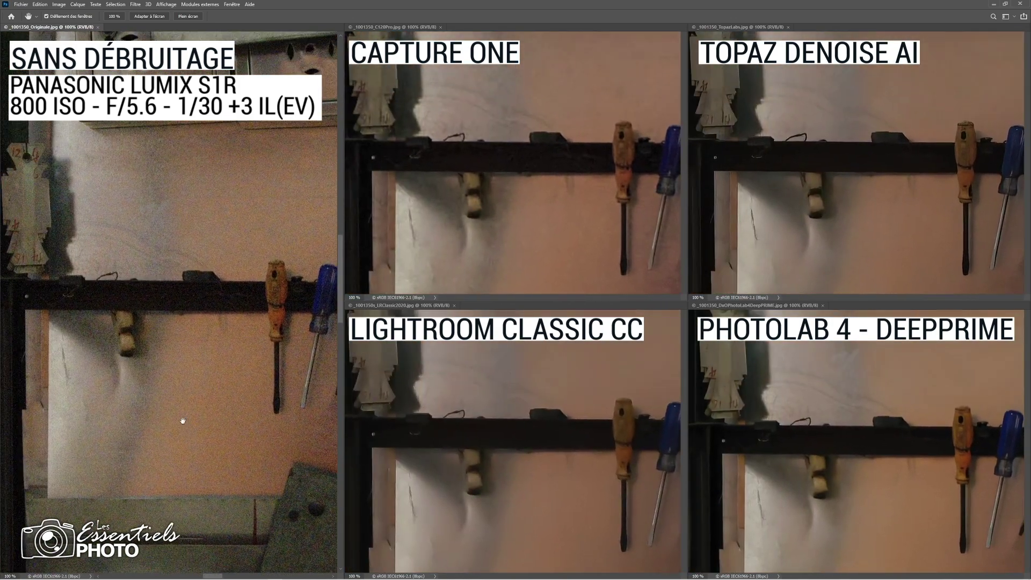
left_click_drag(166, 372, 166, 410)
left_click_drag(164, 371, 164, 413)
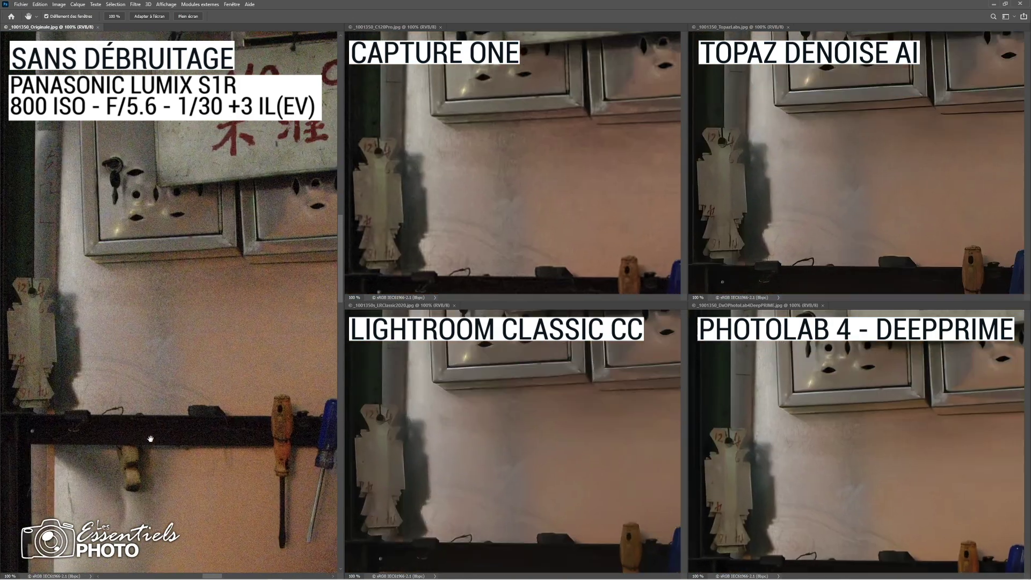
left_click_drag(163, 375, 161, 410)
left_click_drag(166, 371, 127, 417)
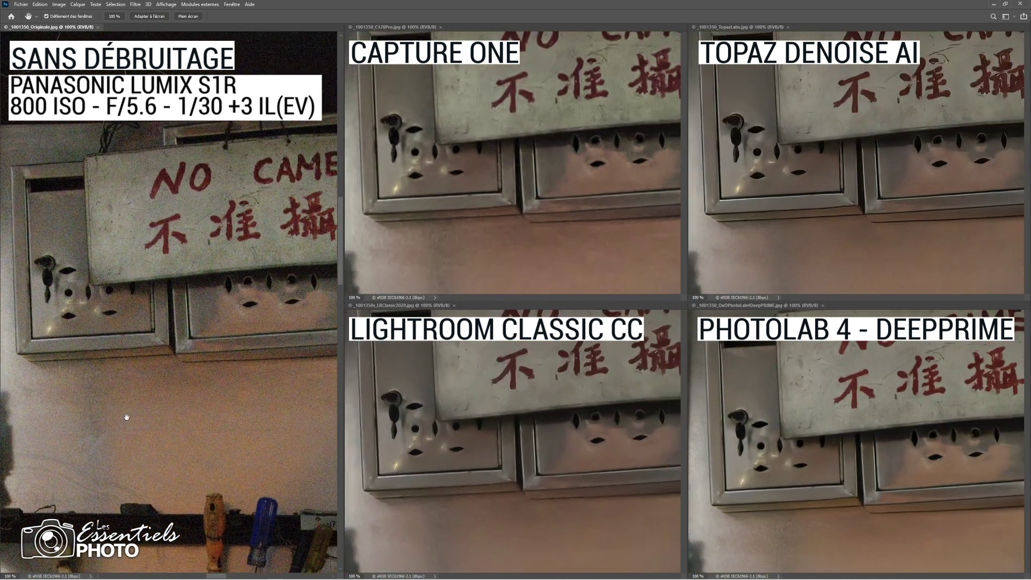
left_click_drag(150, 368, 231, 376)
- Compare the man behind the green post, the foliage and the notched metal plate in each version of _1001350
left_click_drag(54, 429, 208, 337)
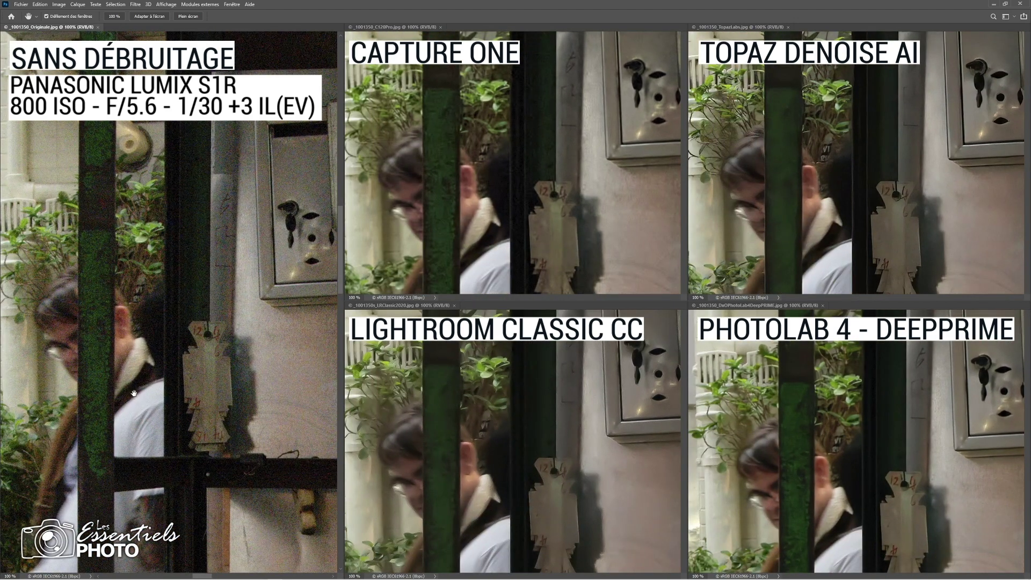
scroll(142, 411, "down", 2)
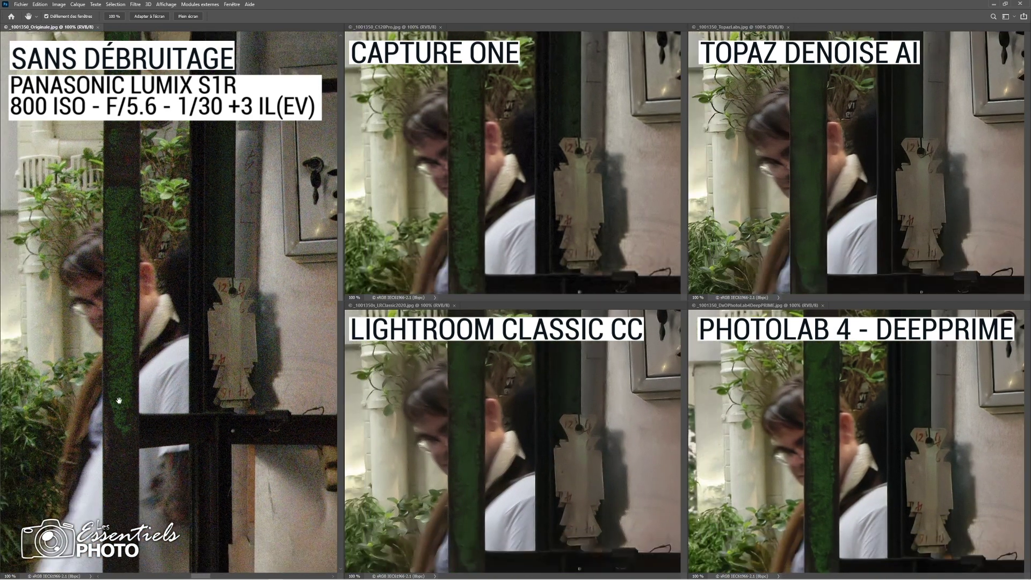
scroll(129, 429, "down", 3)
- Compare the grey metal plate, the steel cup and the blue tape measure on the workbench across the _1001350 versions
scroll(129, 429, "down", 10)
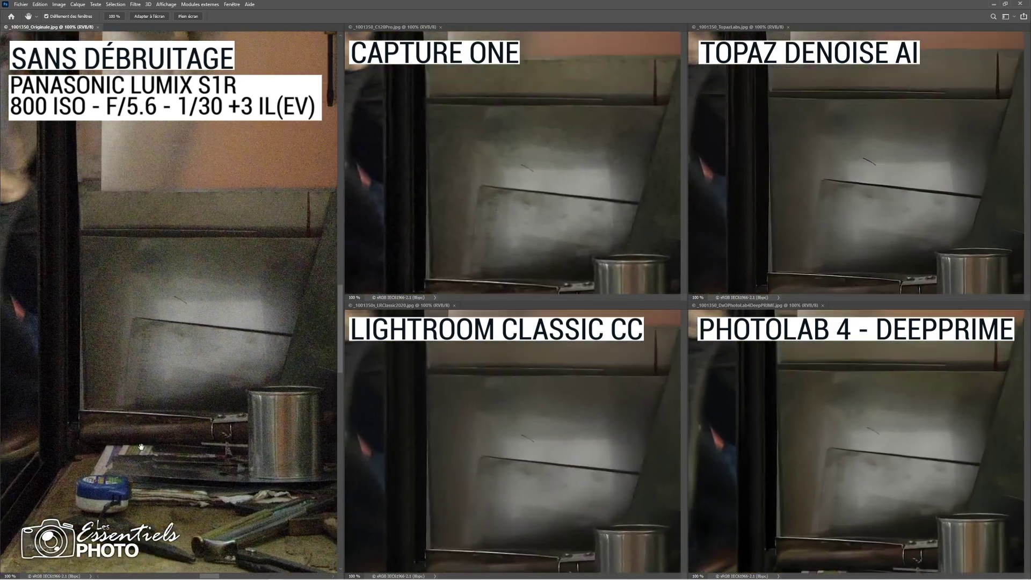
left_click_drag(141, 447, 130, 478)
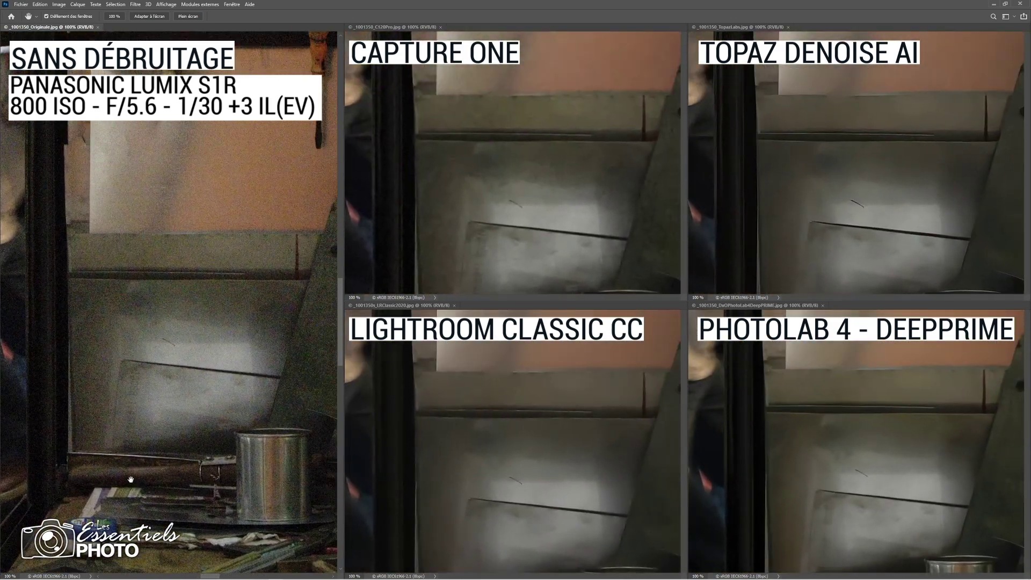
left_click_drag(198, 387, 188, 408)
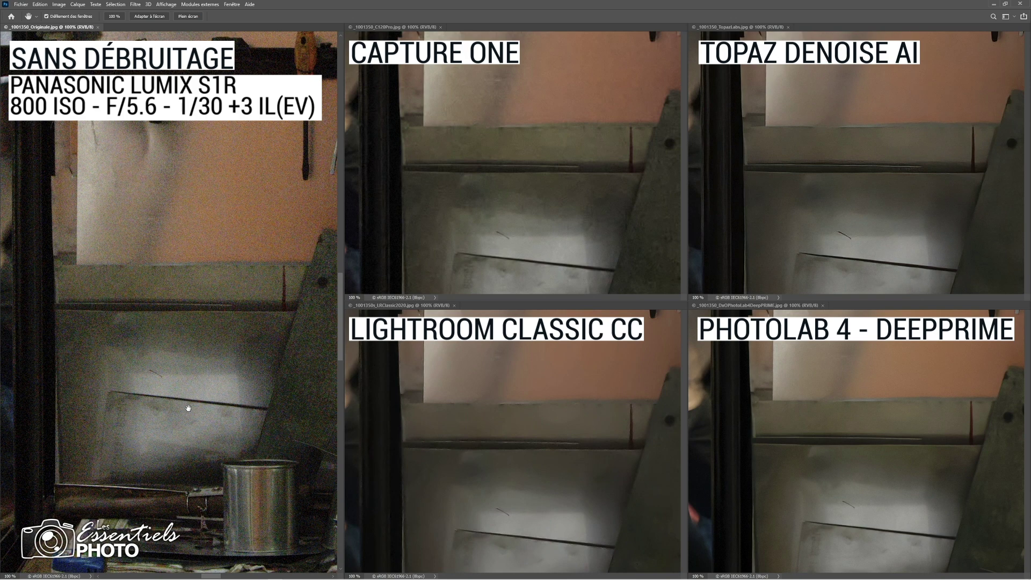
scroll(185, 412, "up", 5)
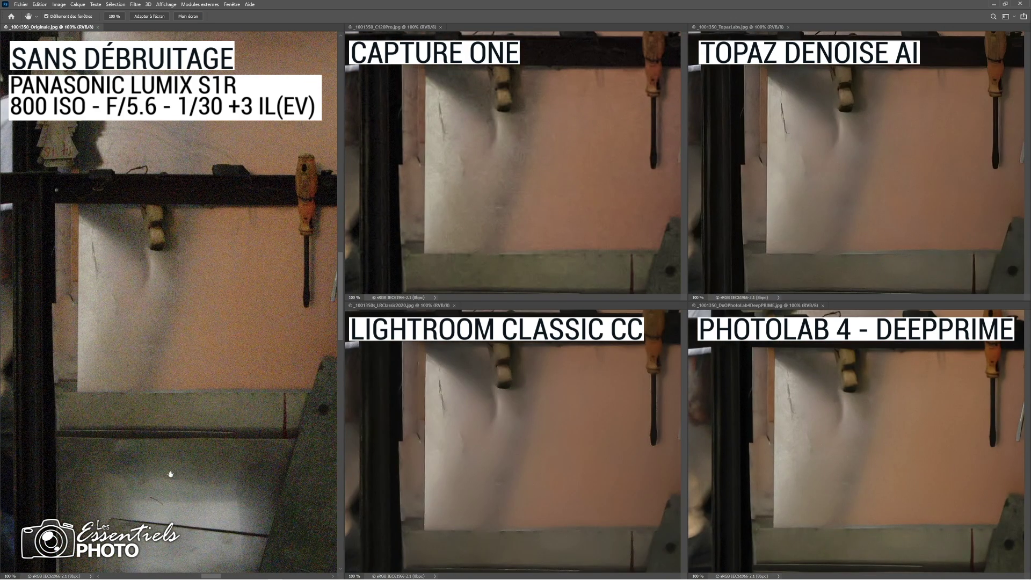
scroll(170, 474, "down", 8)
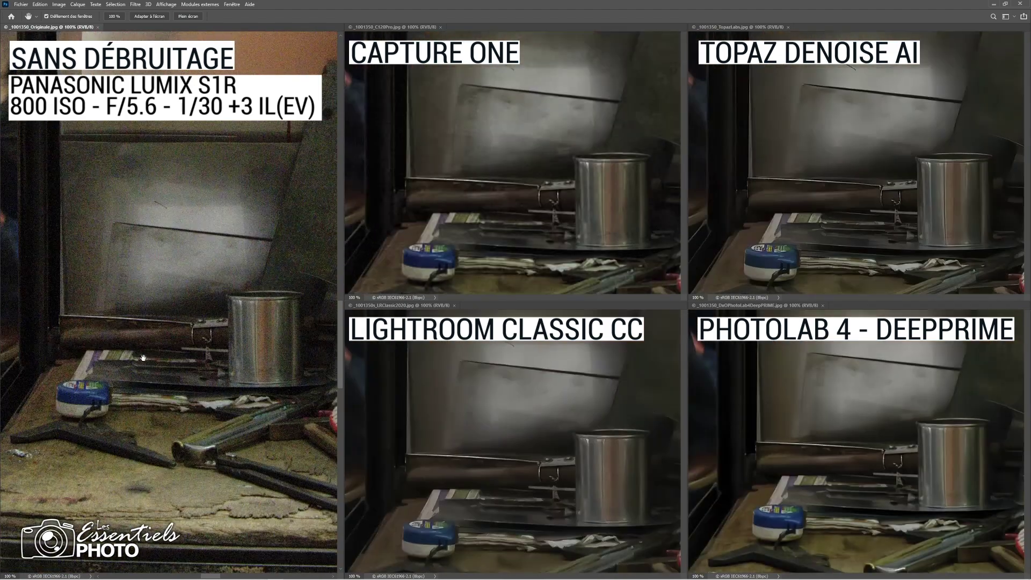
scroll(151, 406, "down", 9)
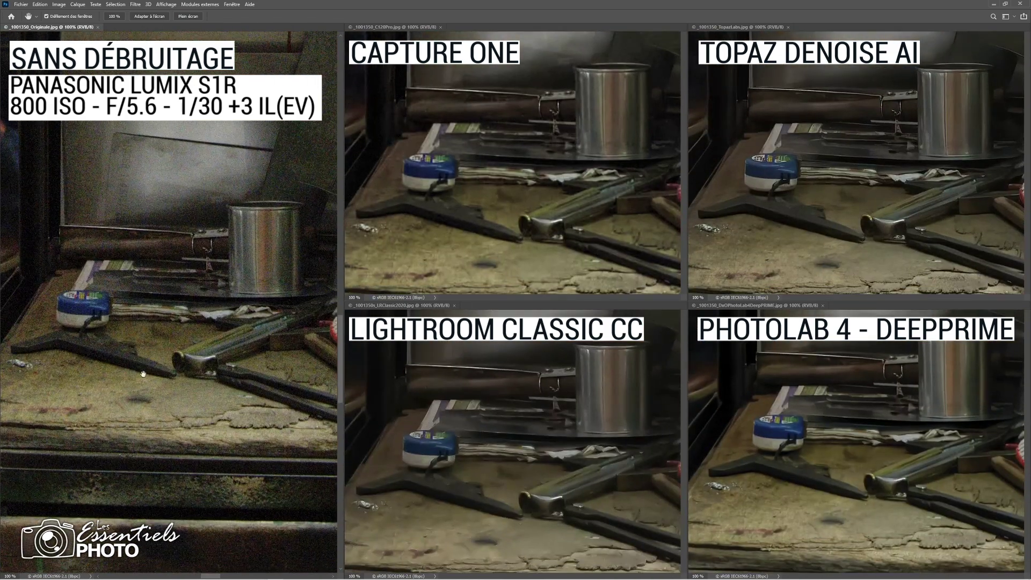
- Inspect the shadow texture of the stained wooden panel with the green streak and the paving below it in each _1001350 version
scroll(170, 302, "down", 7)
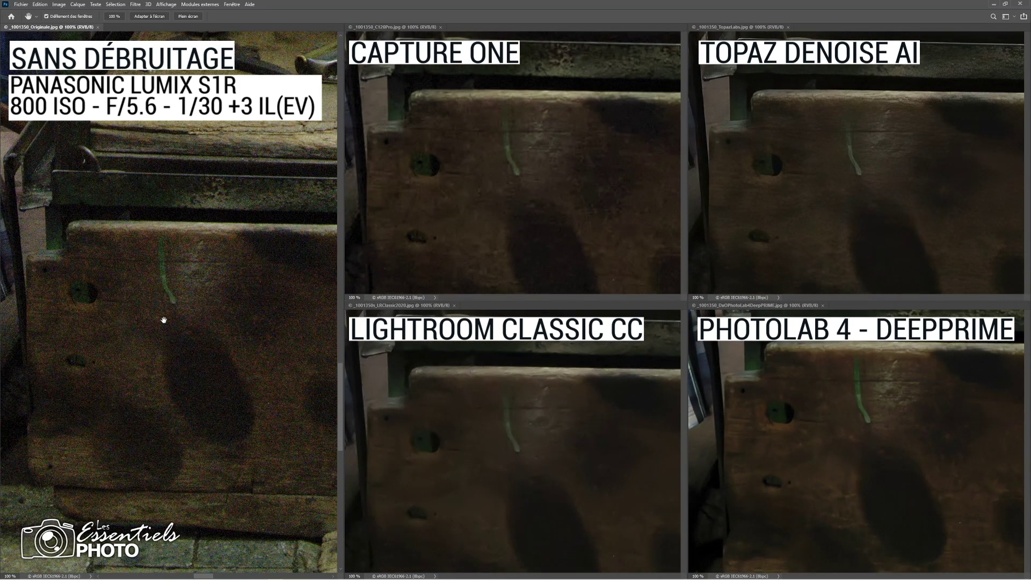
scroll(179, 361, "down", 6)
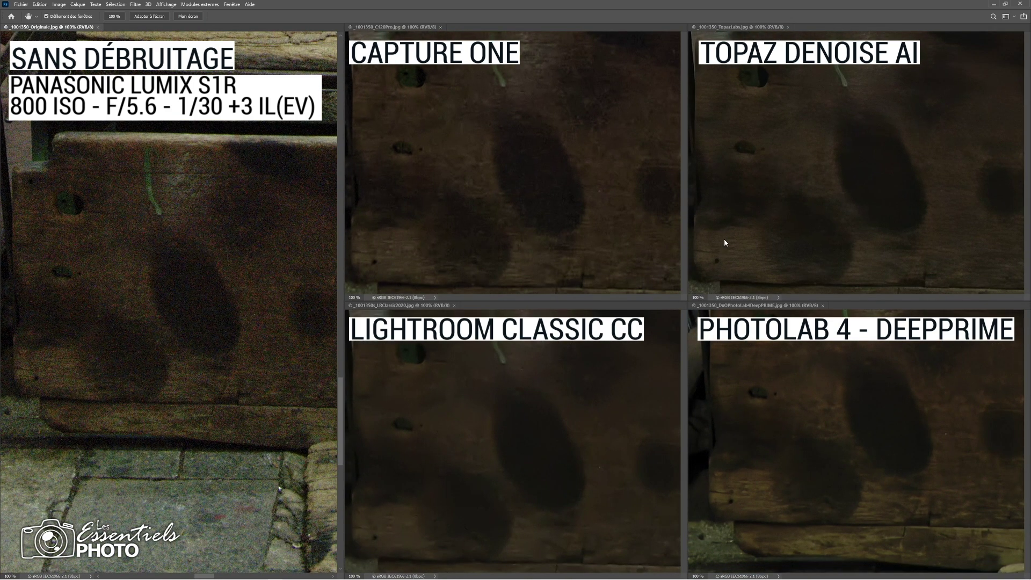
scroll(230, 336, "down", 3)
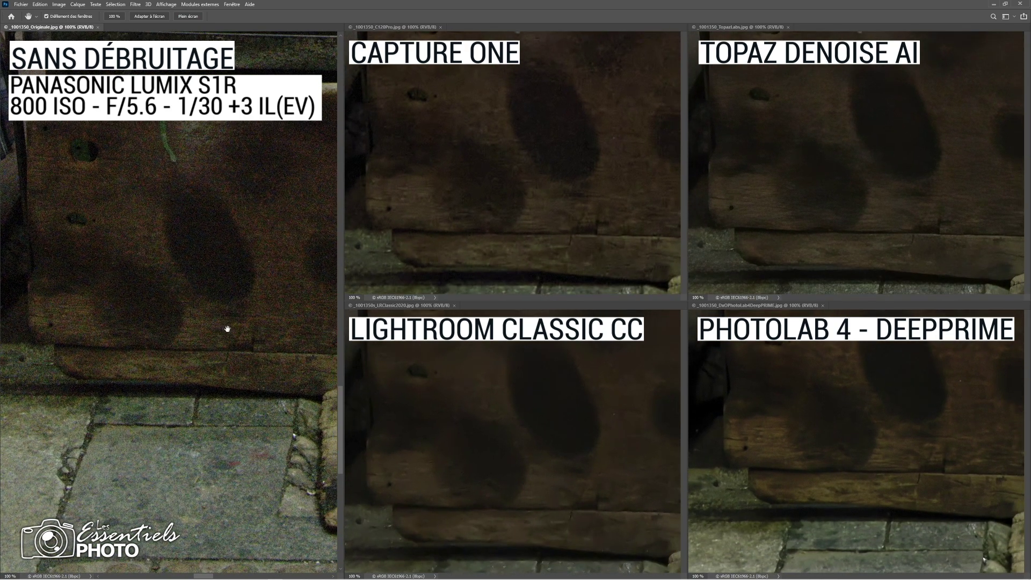
left_click_drag(227, 329, 200, 349)
scroll(178, 345, "down", 5)
scroll(178, 346, "right", 4)
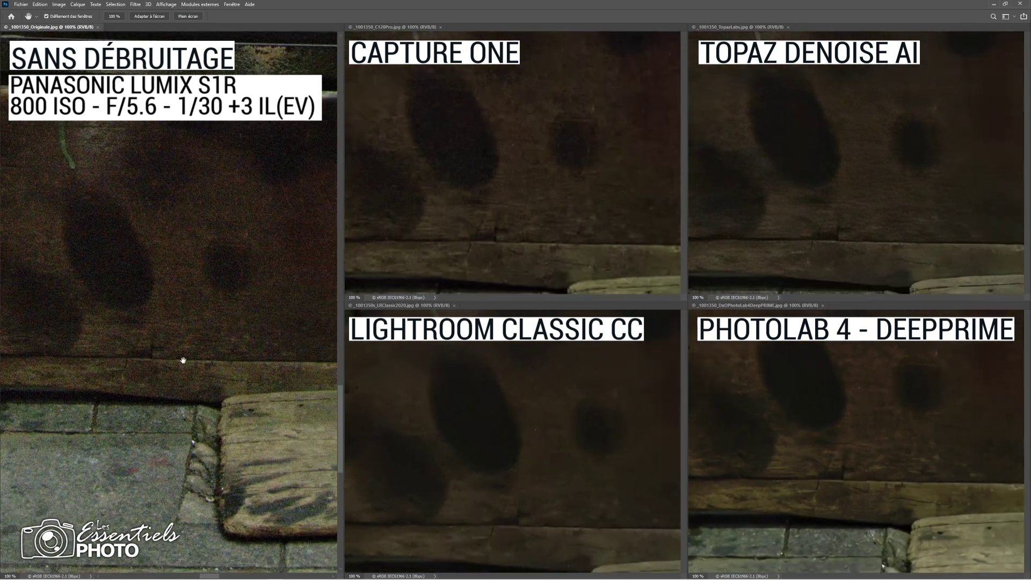
- Examine the dark reddish wooden panels and the worn worktop above them across the _1001350 versions
scroll(188, 309, "up", 4)
scroll(188, 309, "right", 12)
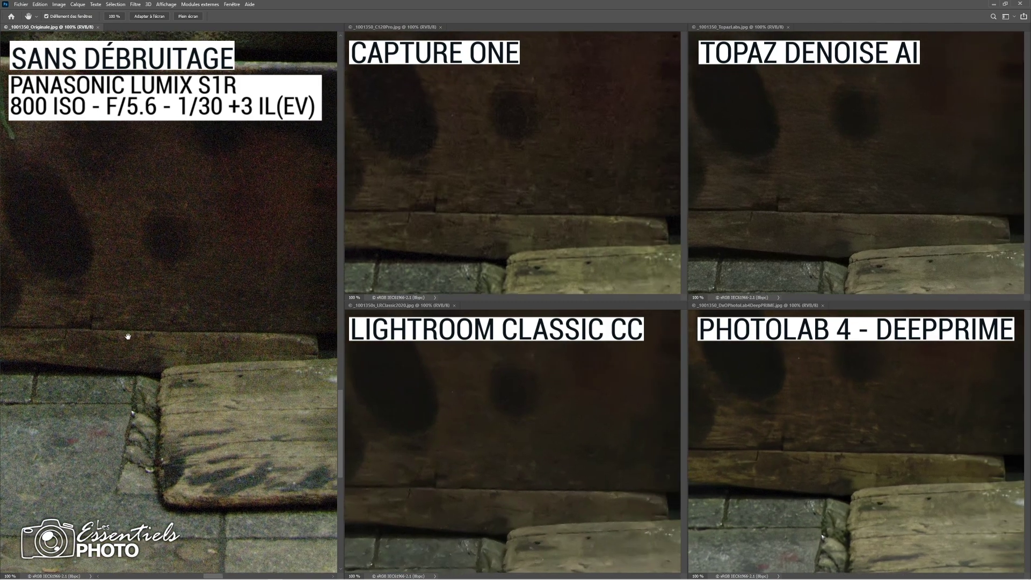
scroll(218, 330, "up", 15)
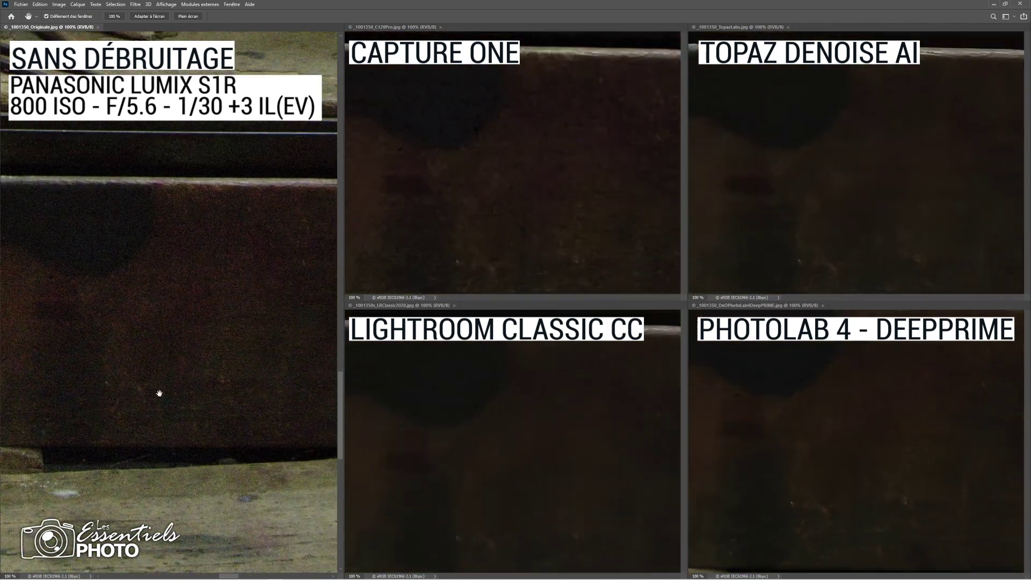
scroll(221, 394, "up", 3)
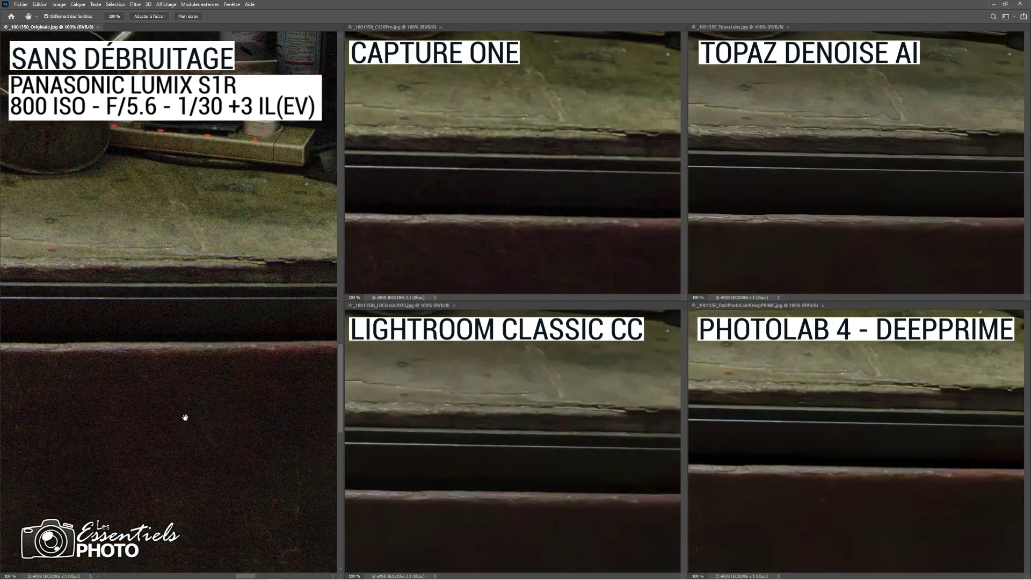
left_click_drag(223, 405, 182, 448)
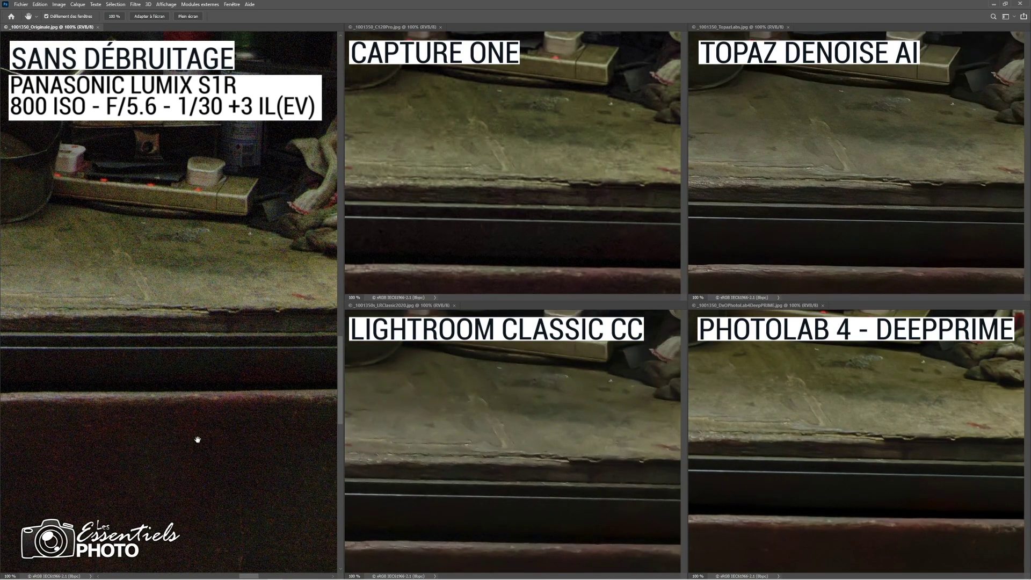
scroll(183, 446, "down", 15)
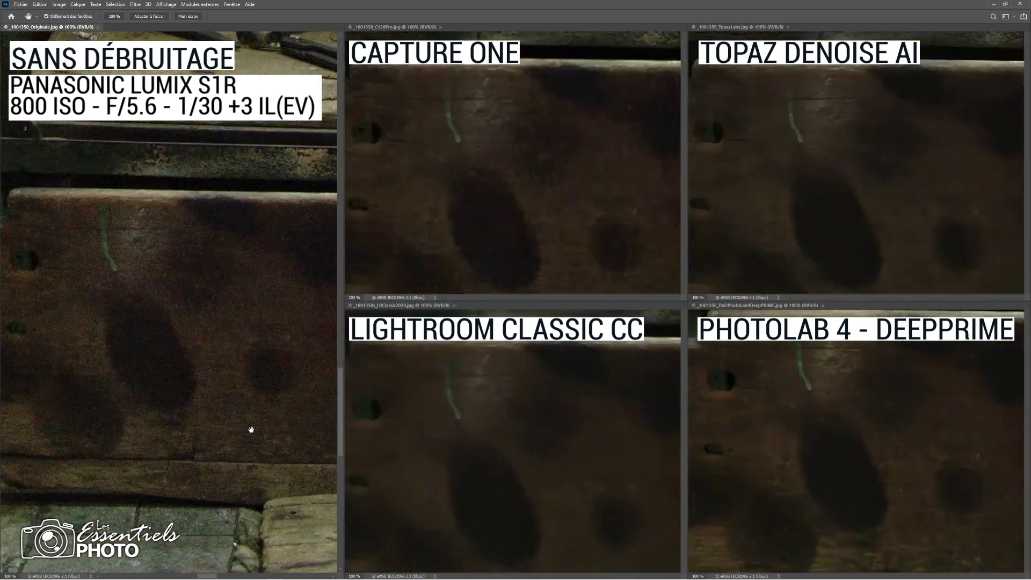
- Compare the plaid shirt's fabric pattern, the blue jeans and the green metal frame across the _1001350 versions
scroll(256, 429, "down", 15)
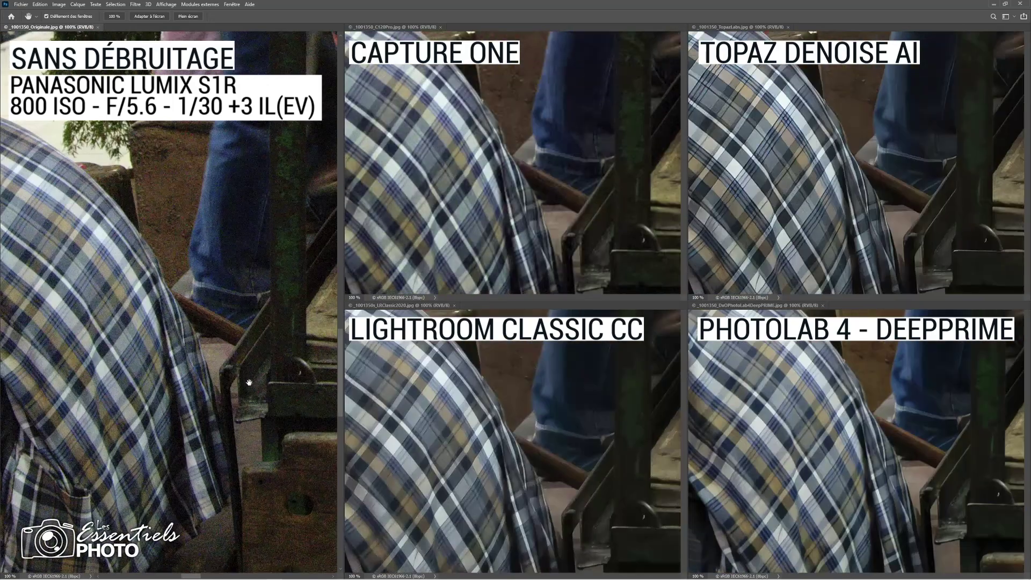
left_click_drag(241, 390, 186, 430)
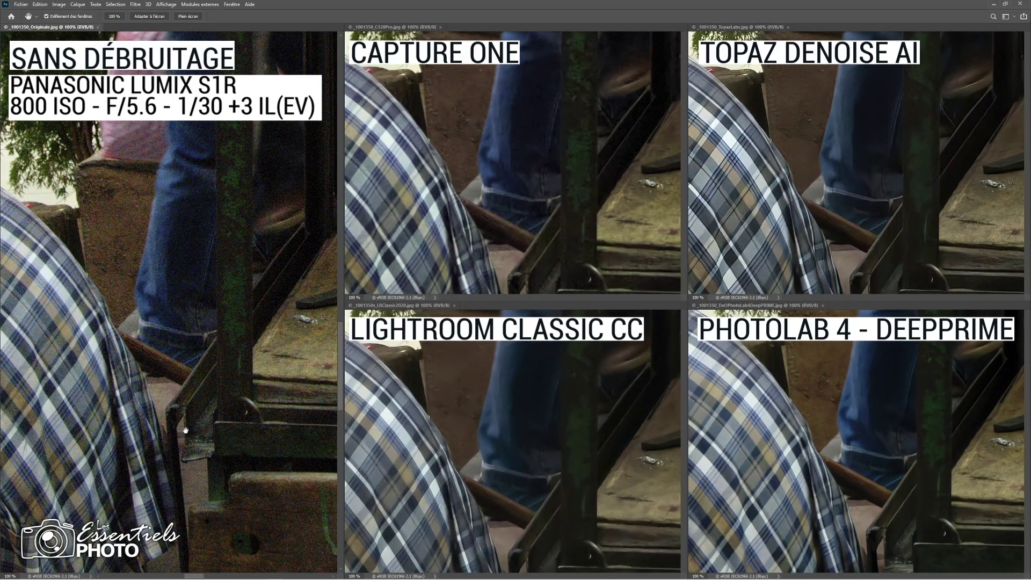
mouse_move(185, 430)
left_mouse_down()
mouse_move(180, 443)
mouse_move(180, 432)
left_mouse_up()
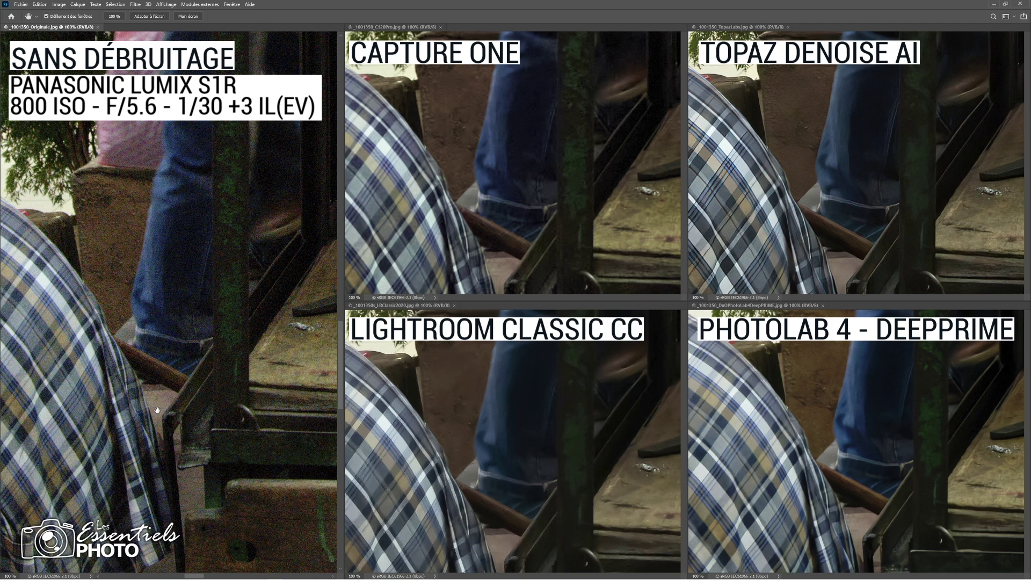
left_click_drag(269, 394, 210, 254)
left_click_drag(187, 291, 244, 328)
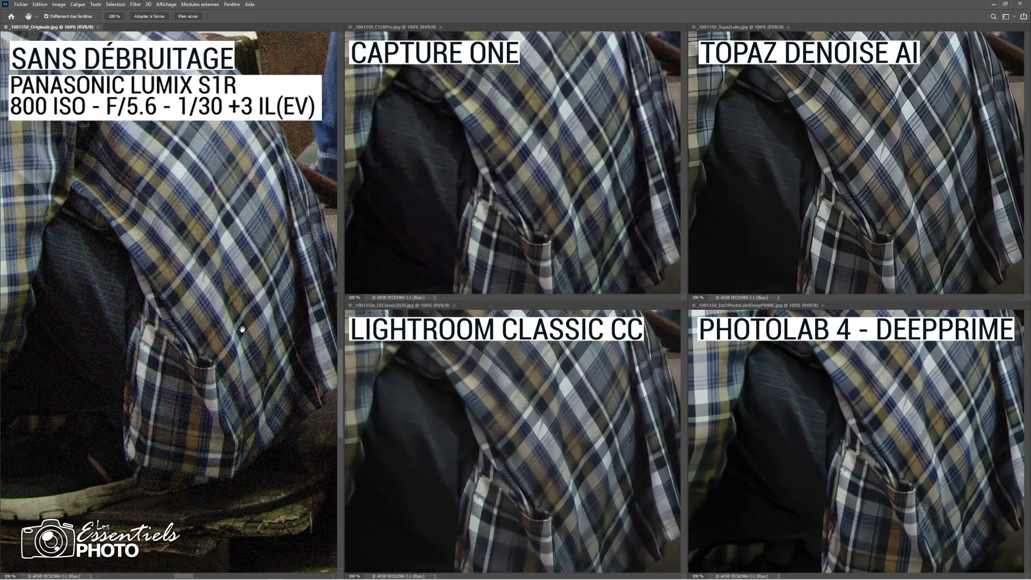
- Inspect the man's hands, the shoe sole and the laundry bucket's printed text in each version of _1001350
left_click_drag(180, 325, 187, 237)
scroll(182, 277, "down", 3)
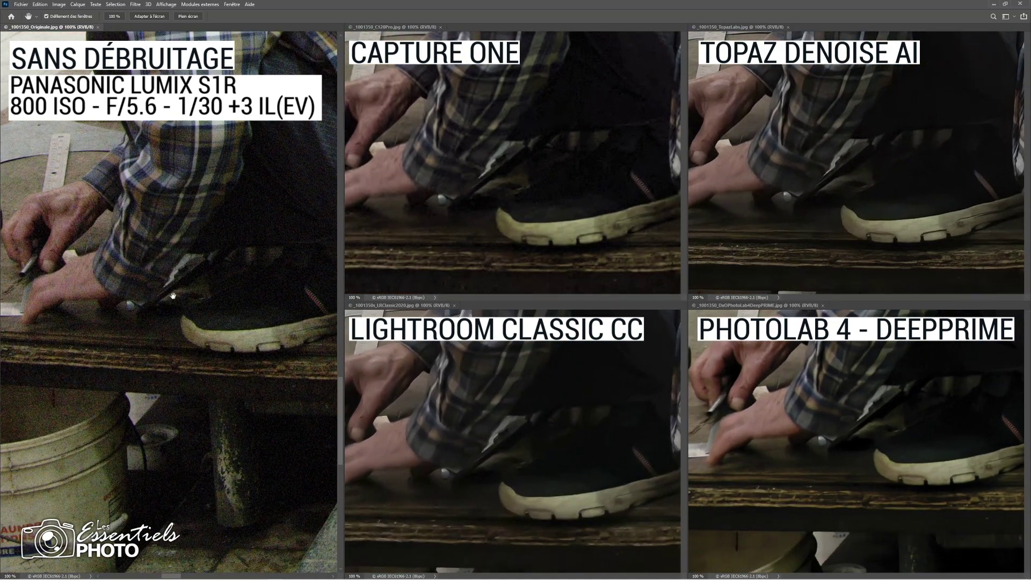
left_click_drag(168, 336, 199, 258)
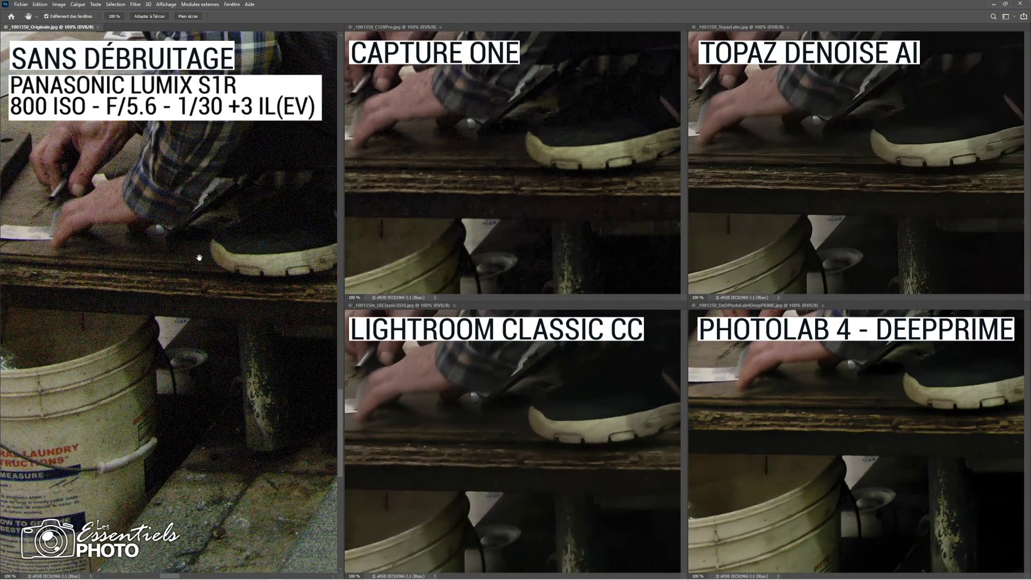
left_click_drag(166, 333, 208, 241)
left_click_drag(156, 319, 236, 276)
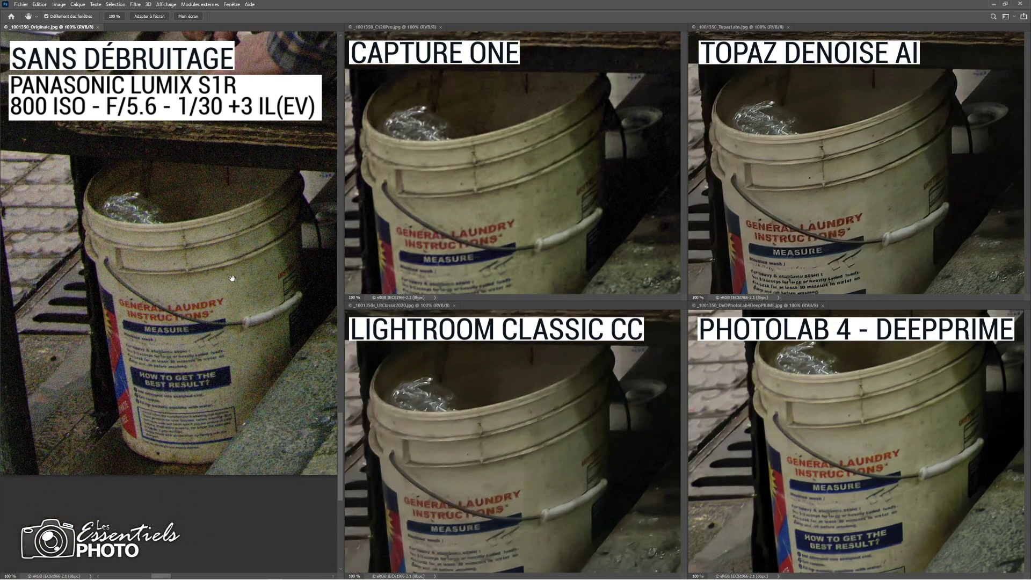
- Compare the plaid shirt's edge beside the wooden panel and the folding metal chair across the _1001350 versions
left_click_drag(213, 288, 152, 428)
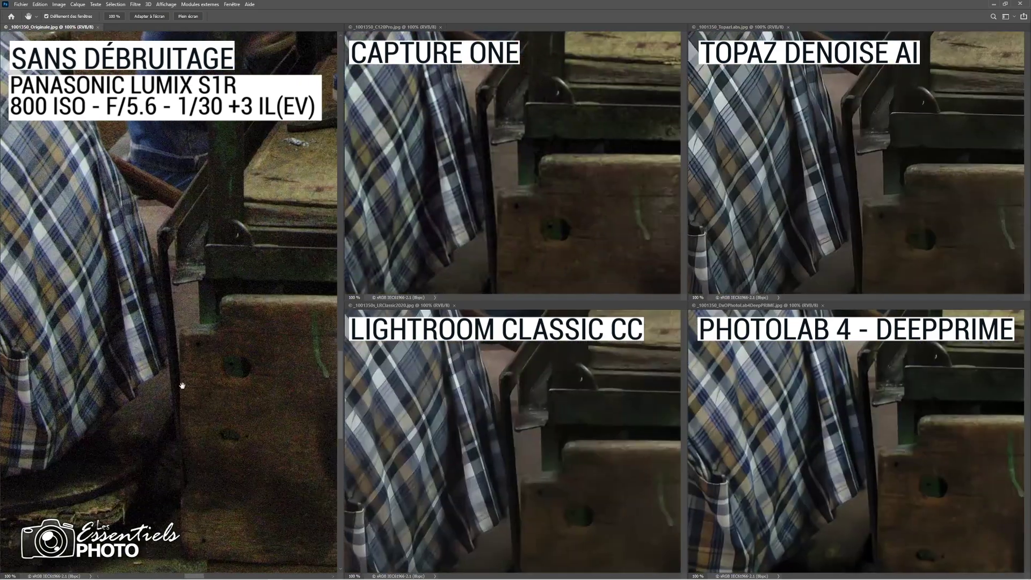
left_click_drag(182, 385, 20, 385)
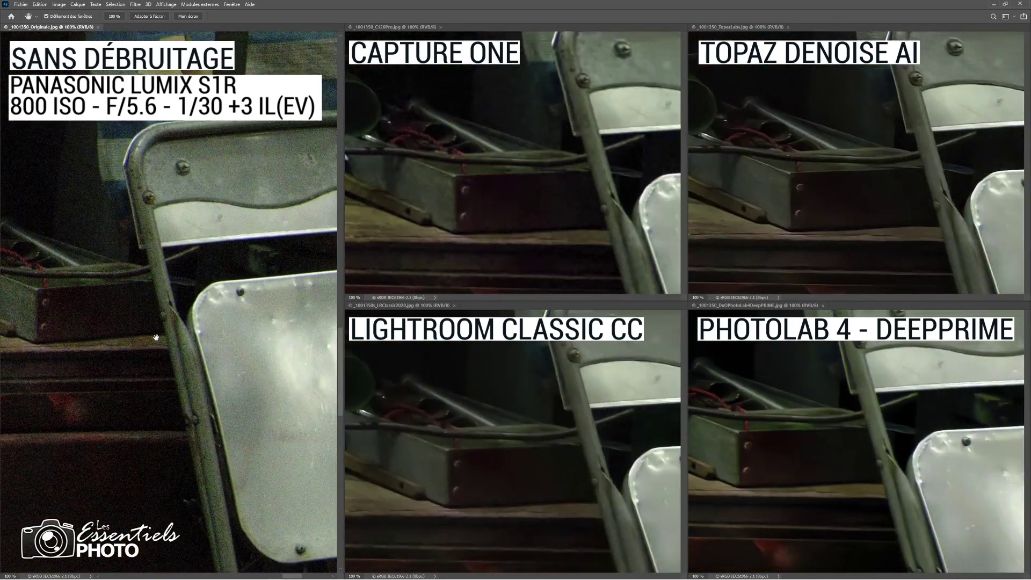
left_click_drag(156, 319, 108, 243)
left_click_drag(148, 321, 80, 151)
left_click_drag(118, 375, 142, 267)
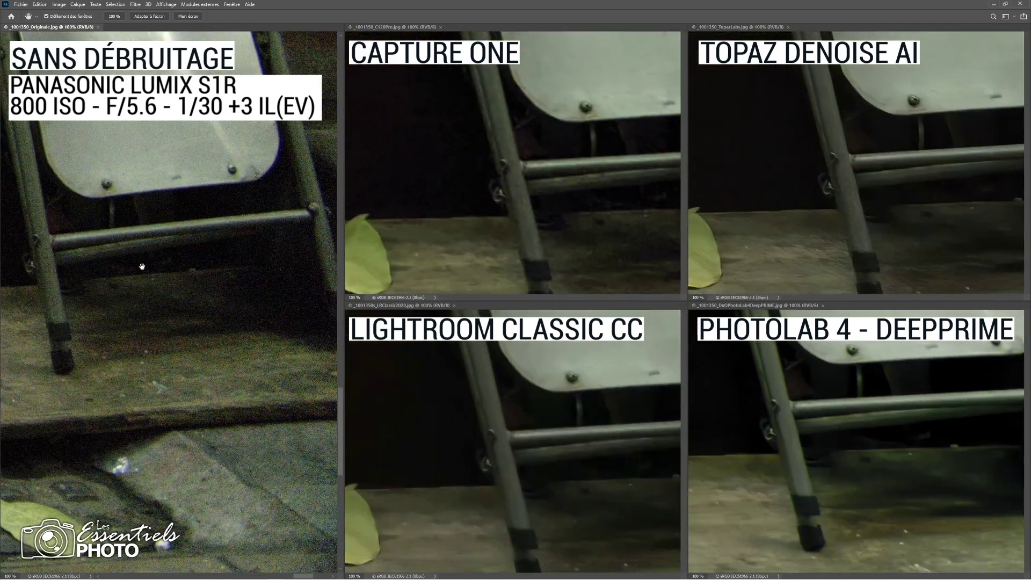
- Examine the wrapped plastic bag beside the metal toolbox and the plastic bags with the red cloth above in each _1001350 version
left_click_drag(121, 338, 91, 294)
left_click_drag(144, 371, 196, 462)
scroll(177, 376, "up", 5)
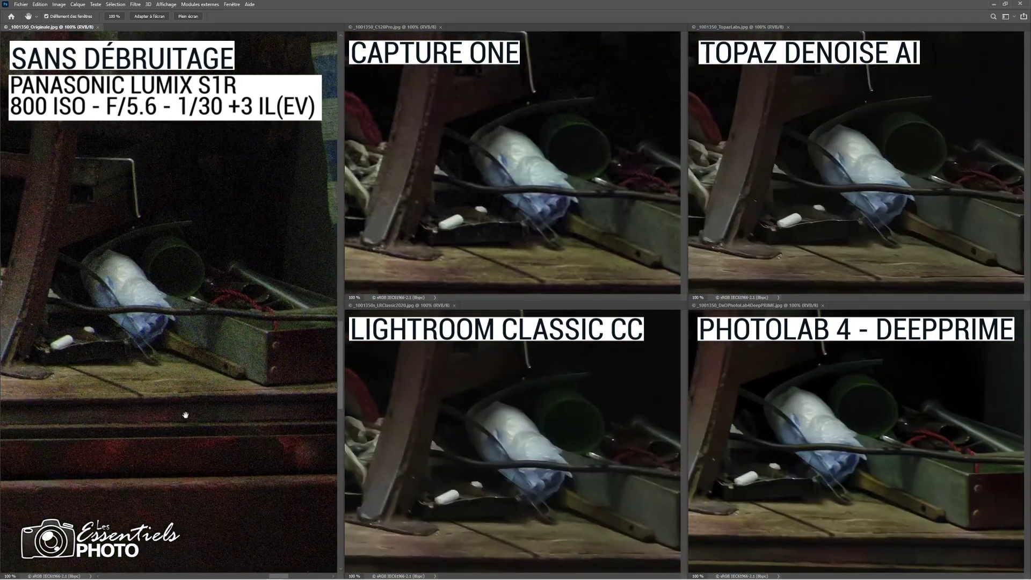
scroll(196, 376, "up", 5)
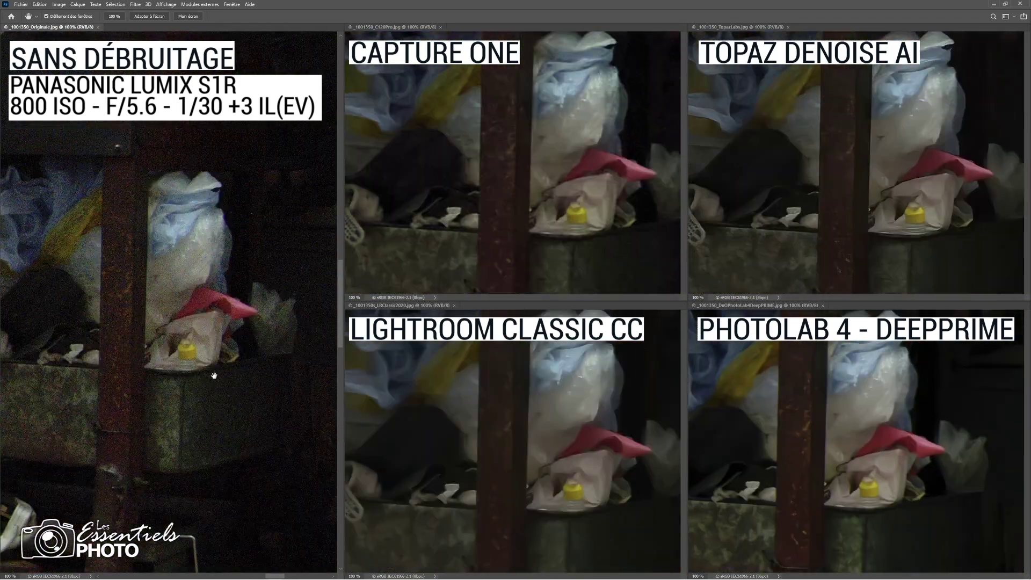